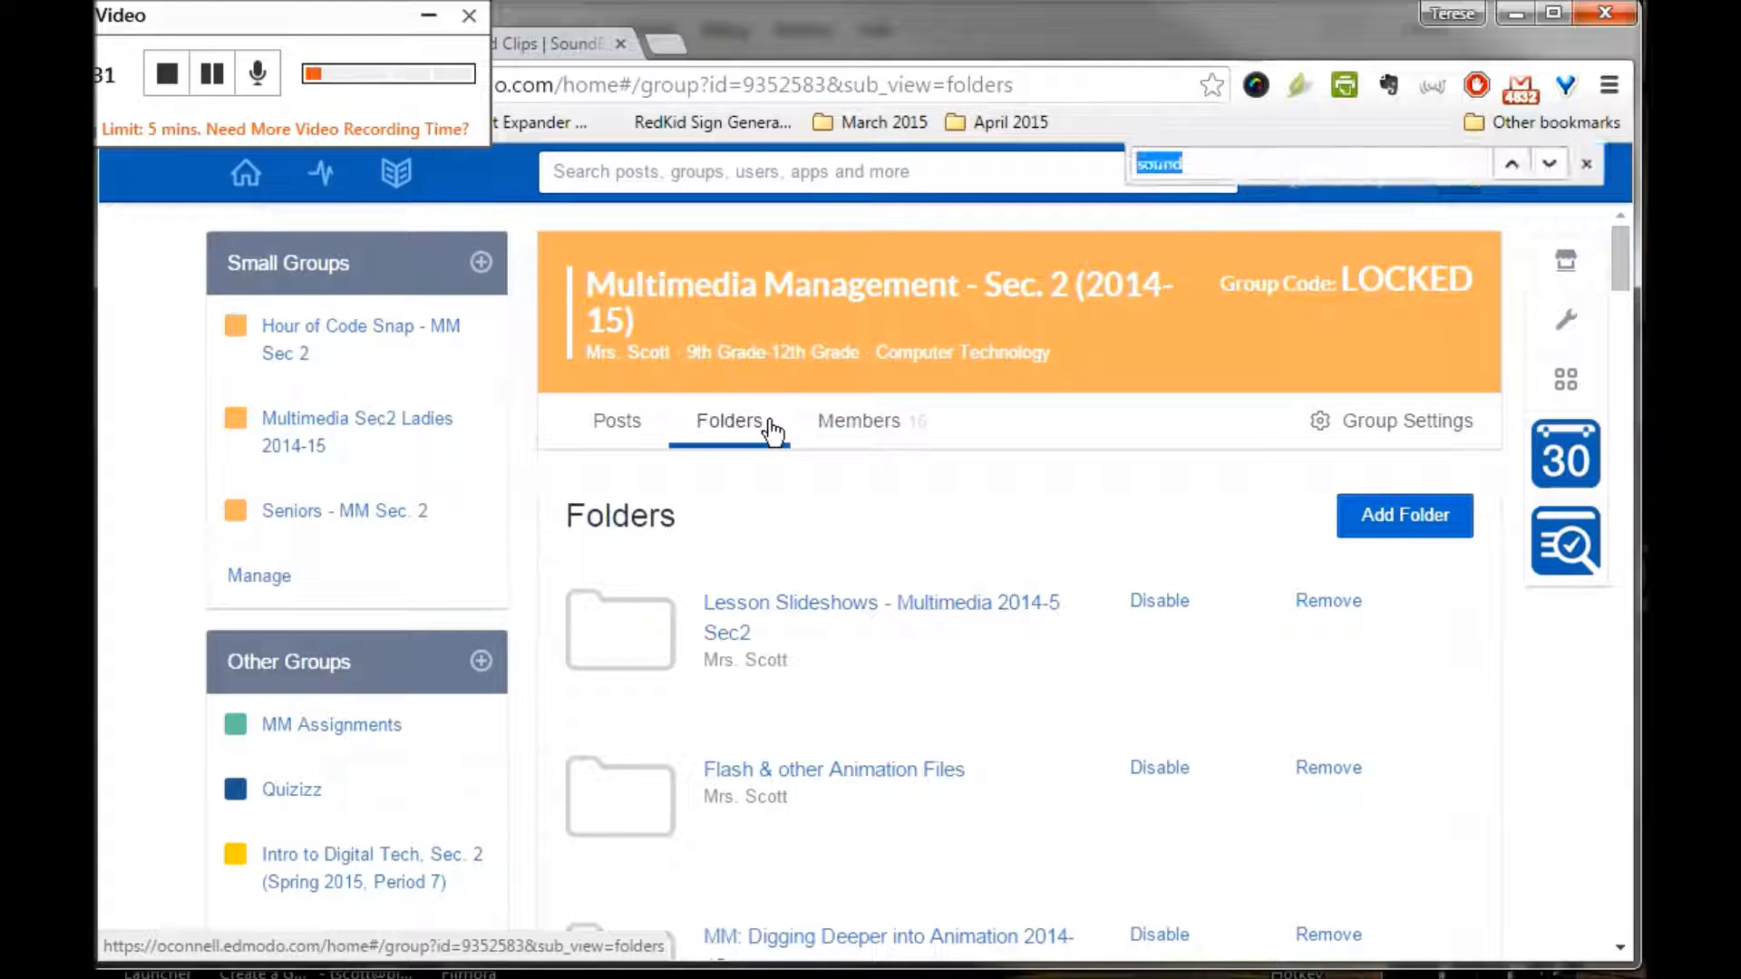
- Open the Sounds folder in the Multimedia Management group's folders and follow its Free Sound Effects | SoundBible.com link
left_click(1547, 165)
left_click(736, 583)
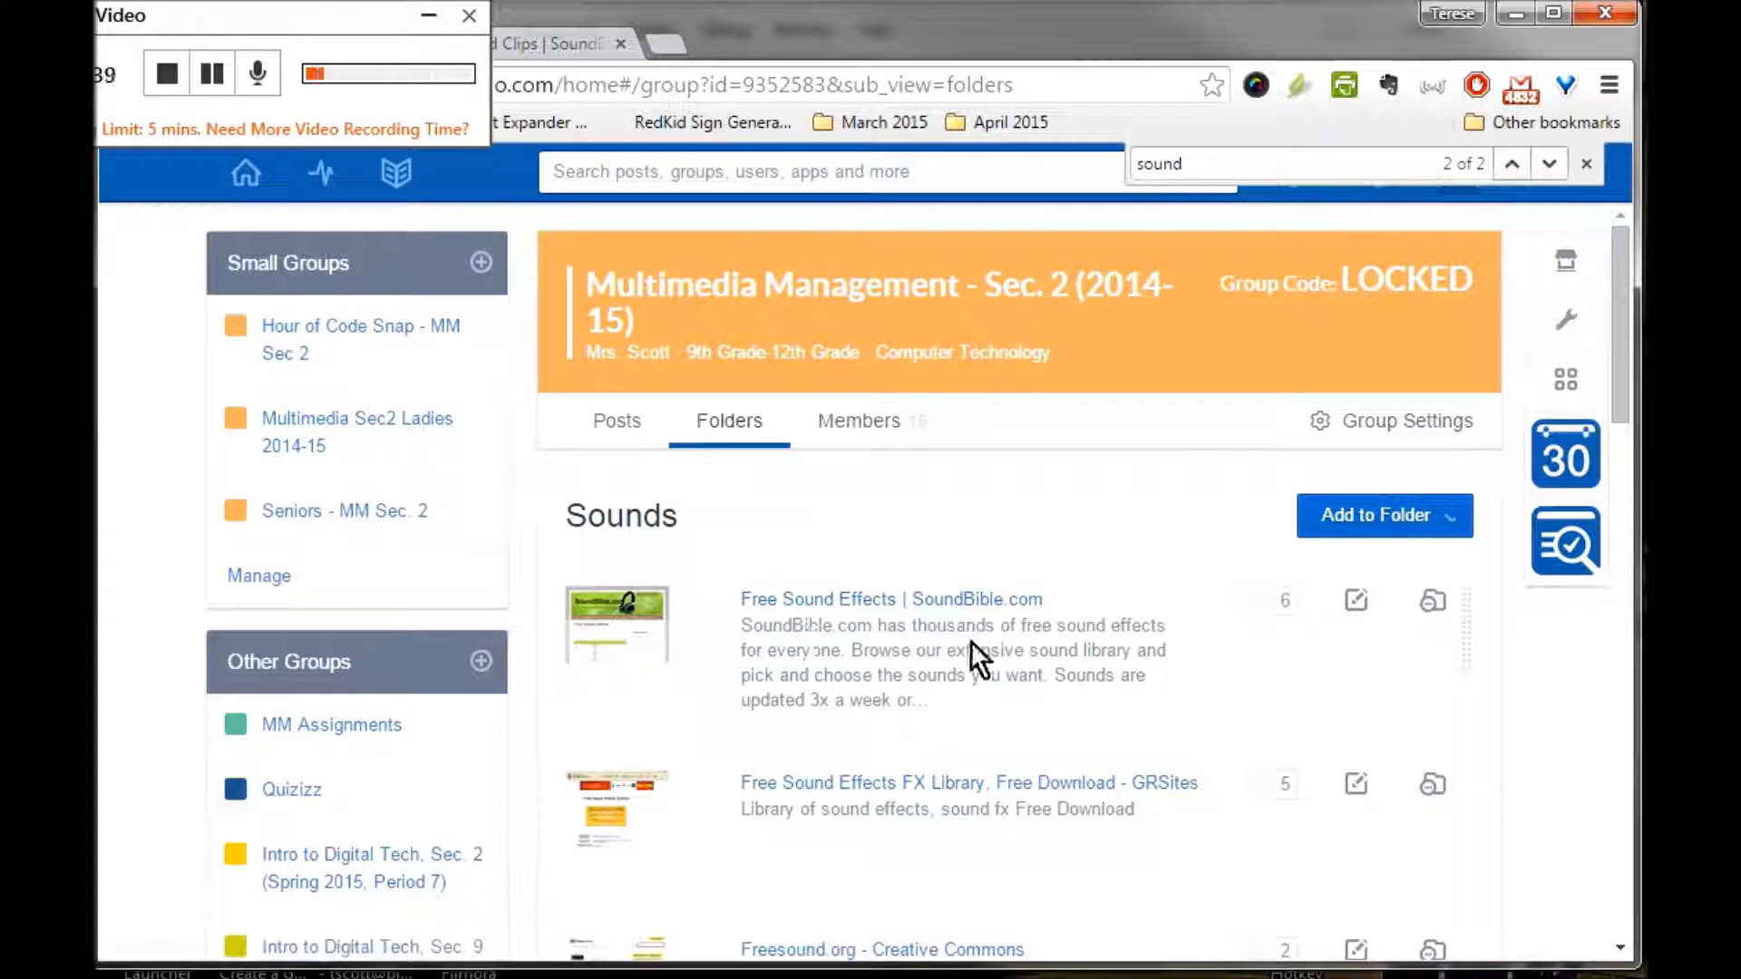
left_click(874, 602)
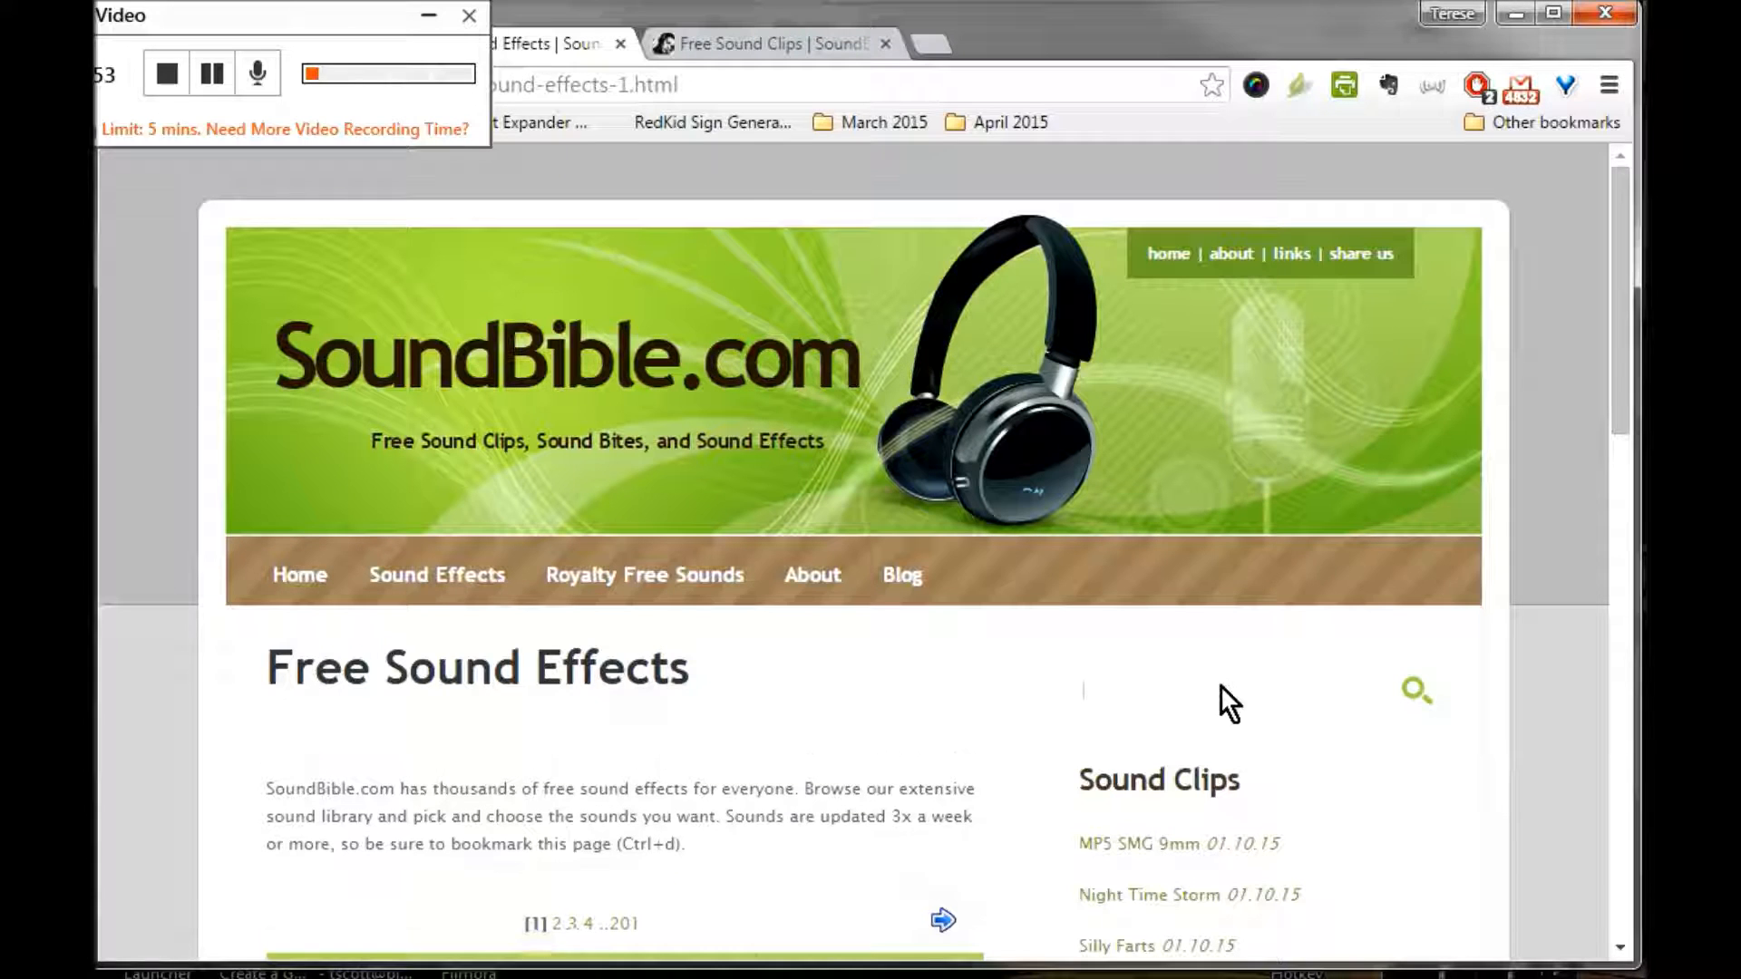
- Search SoundBible for "car driving" sounds
left_click(1220, 686)
type("car")
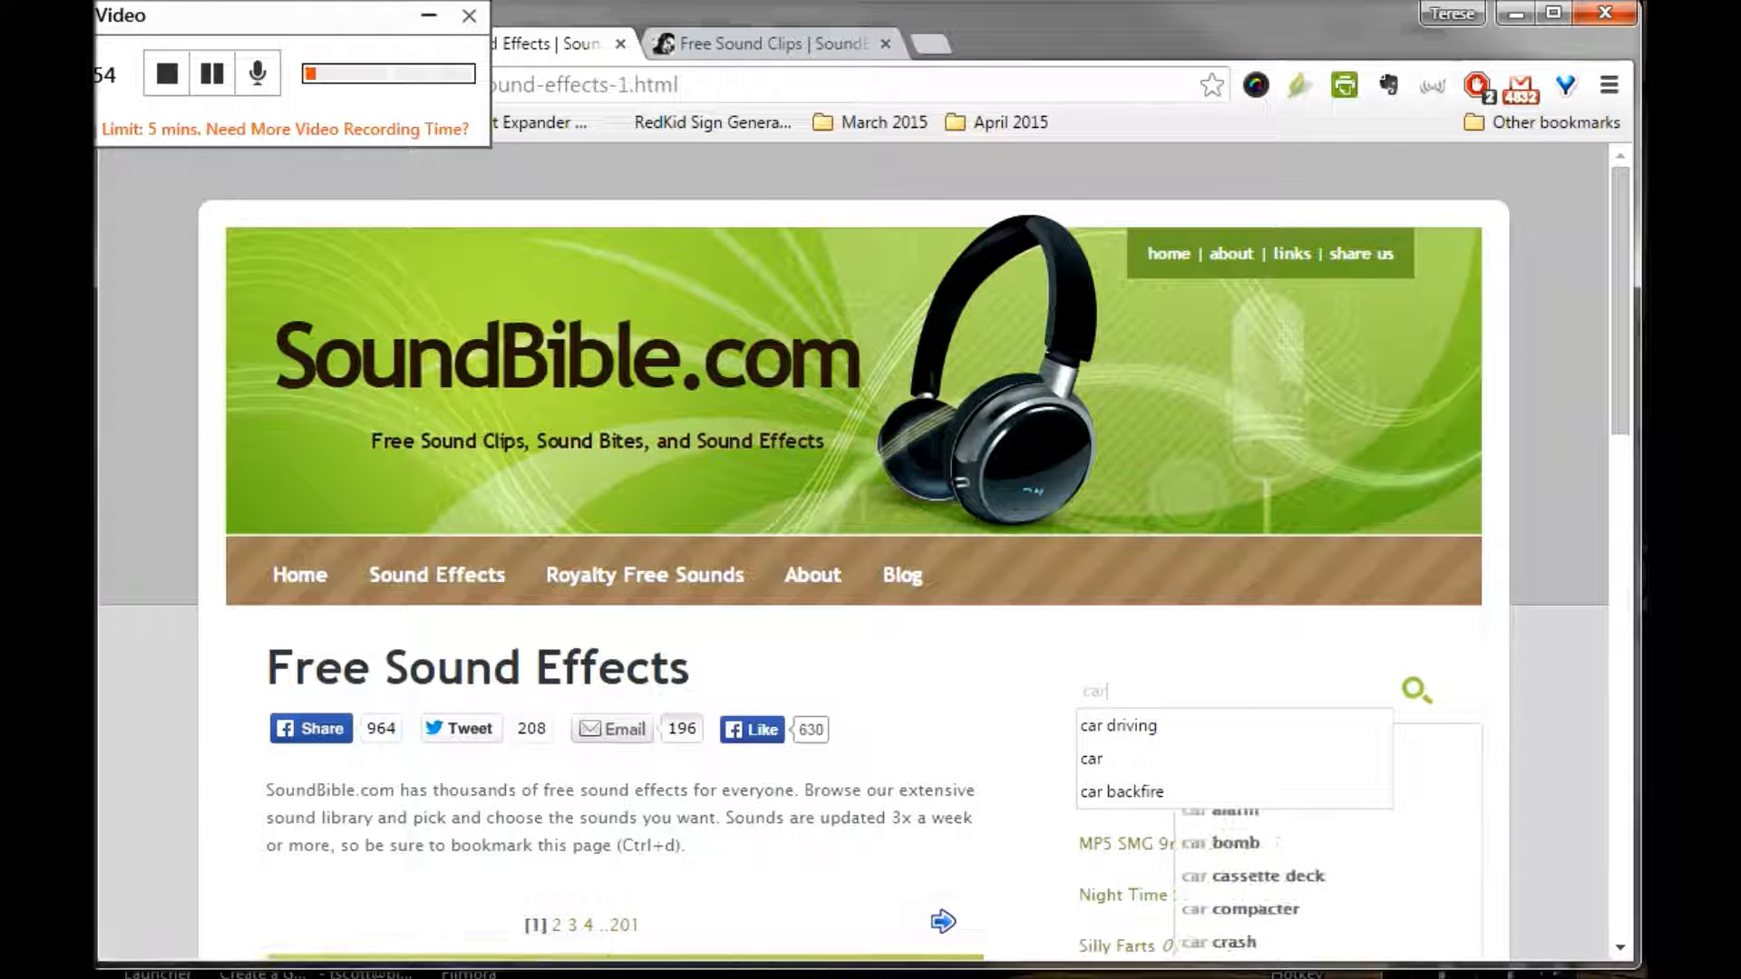
type(" driving")
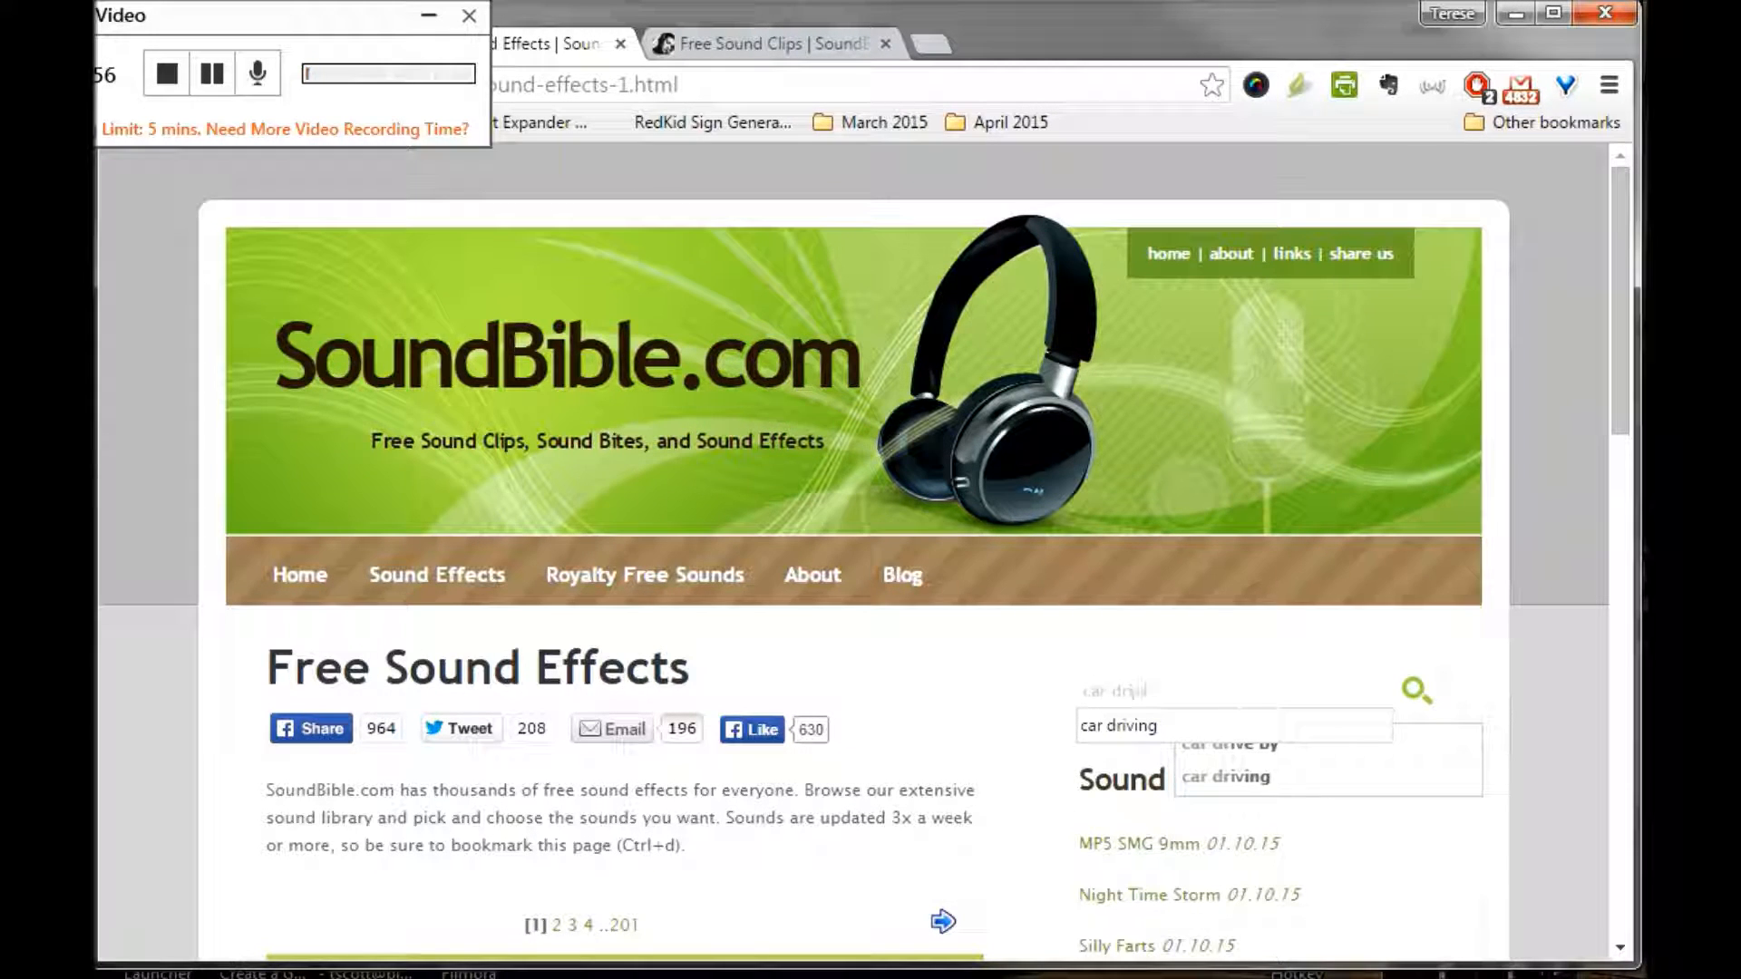
key("Return")
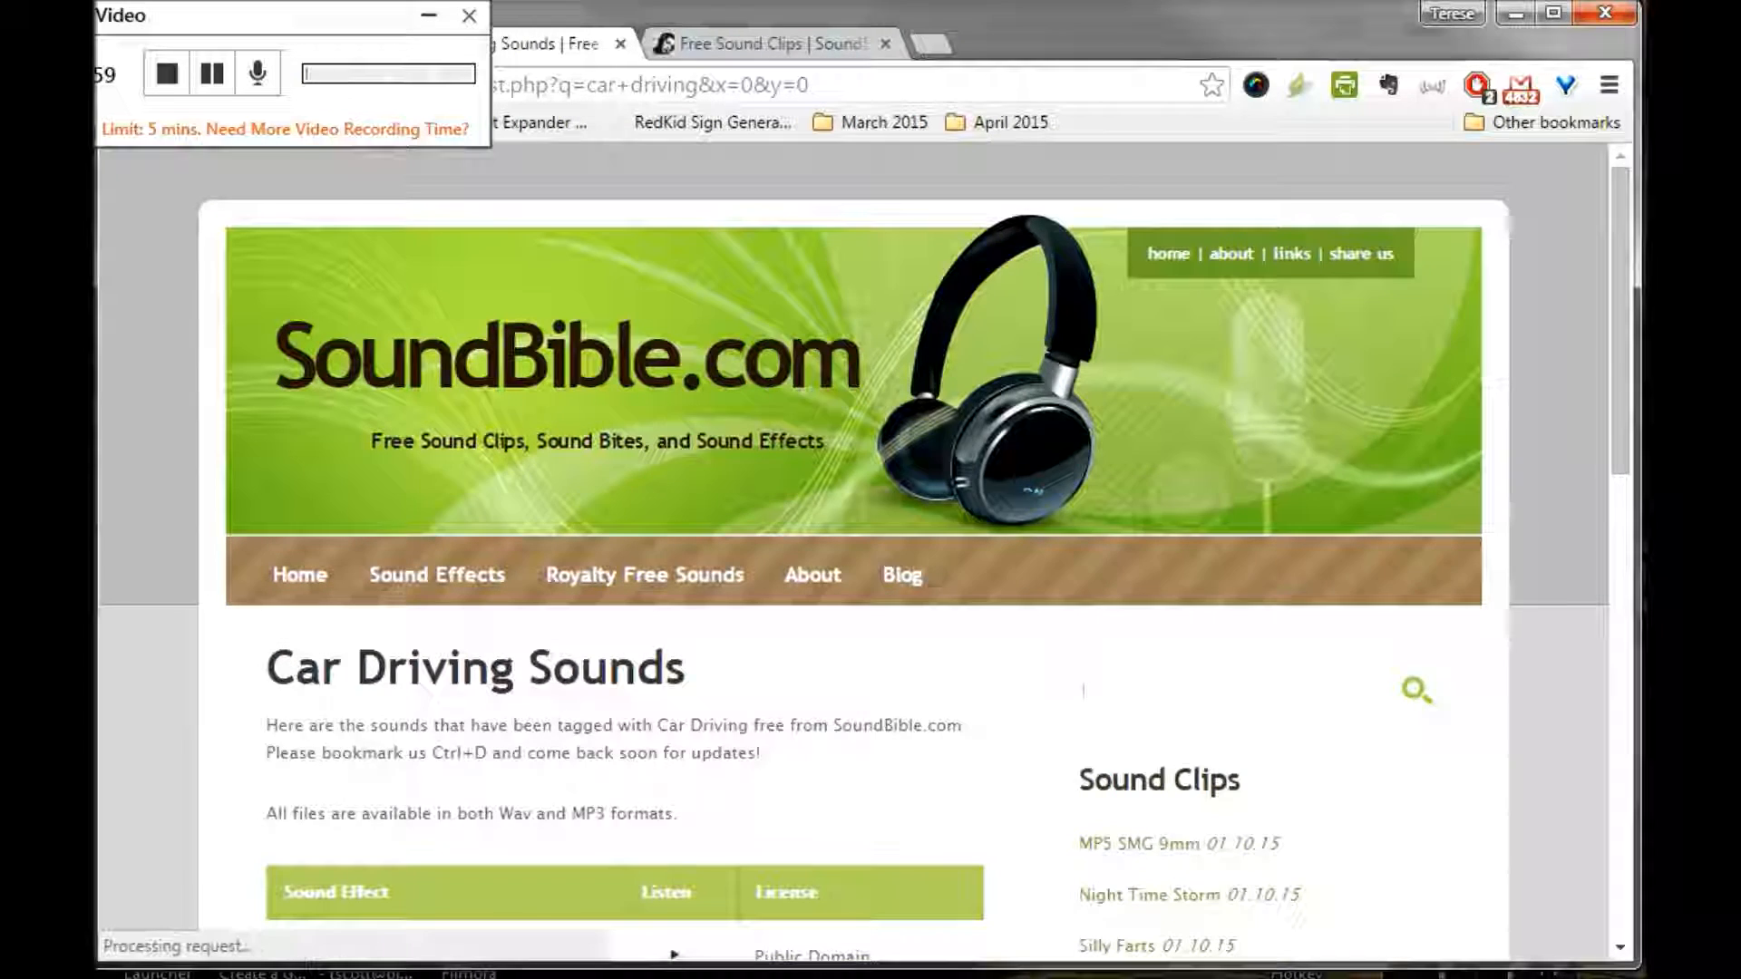
- Switch to Notepad to read the Sound Video Dialogue.txt notes on searching and listening, and return to the browser
key("alt+Tab")
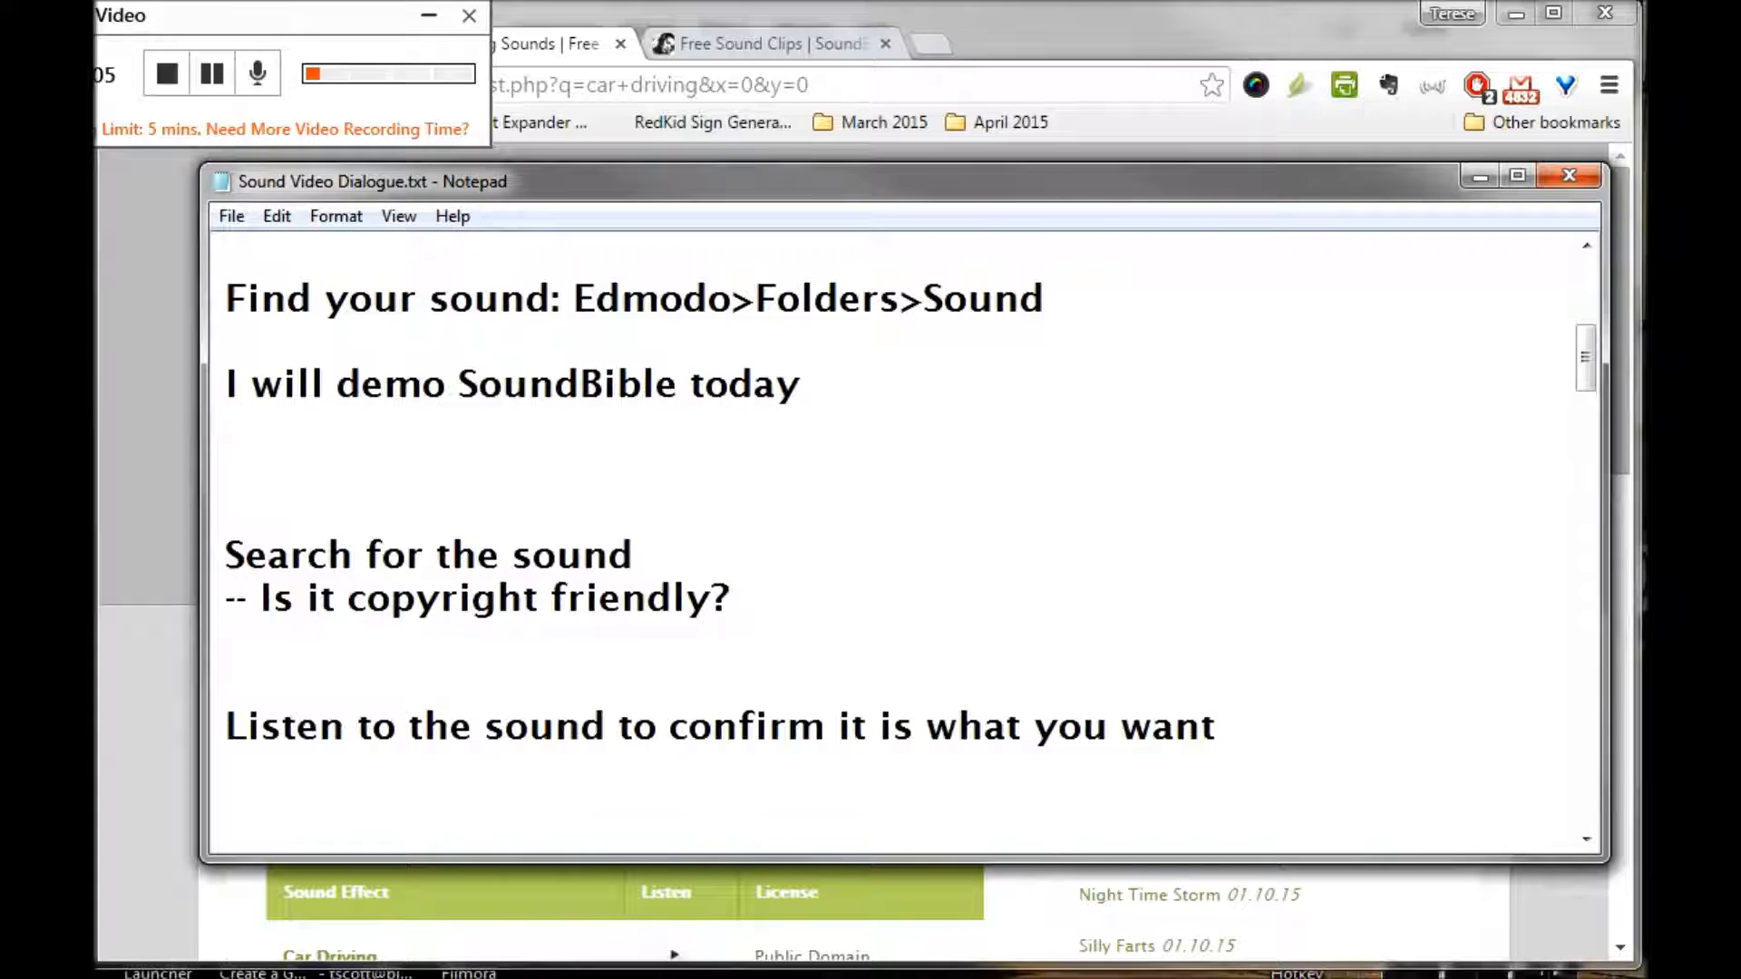
left_click(1598, 797)
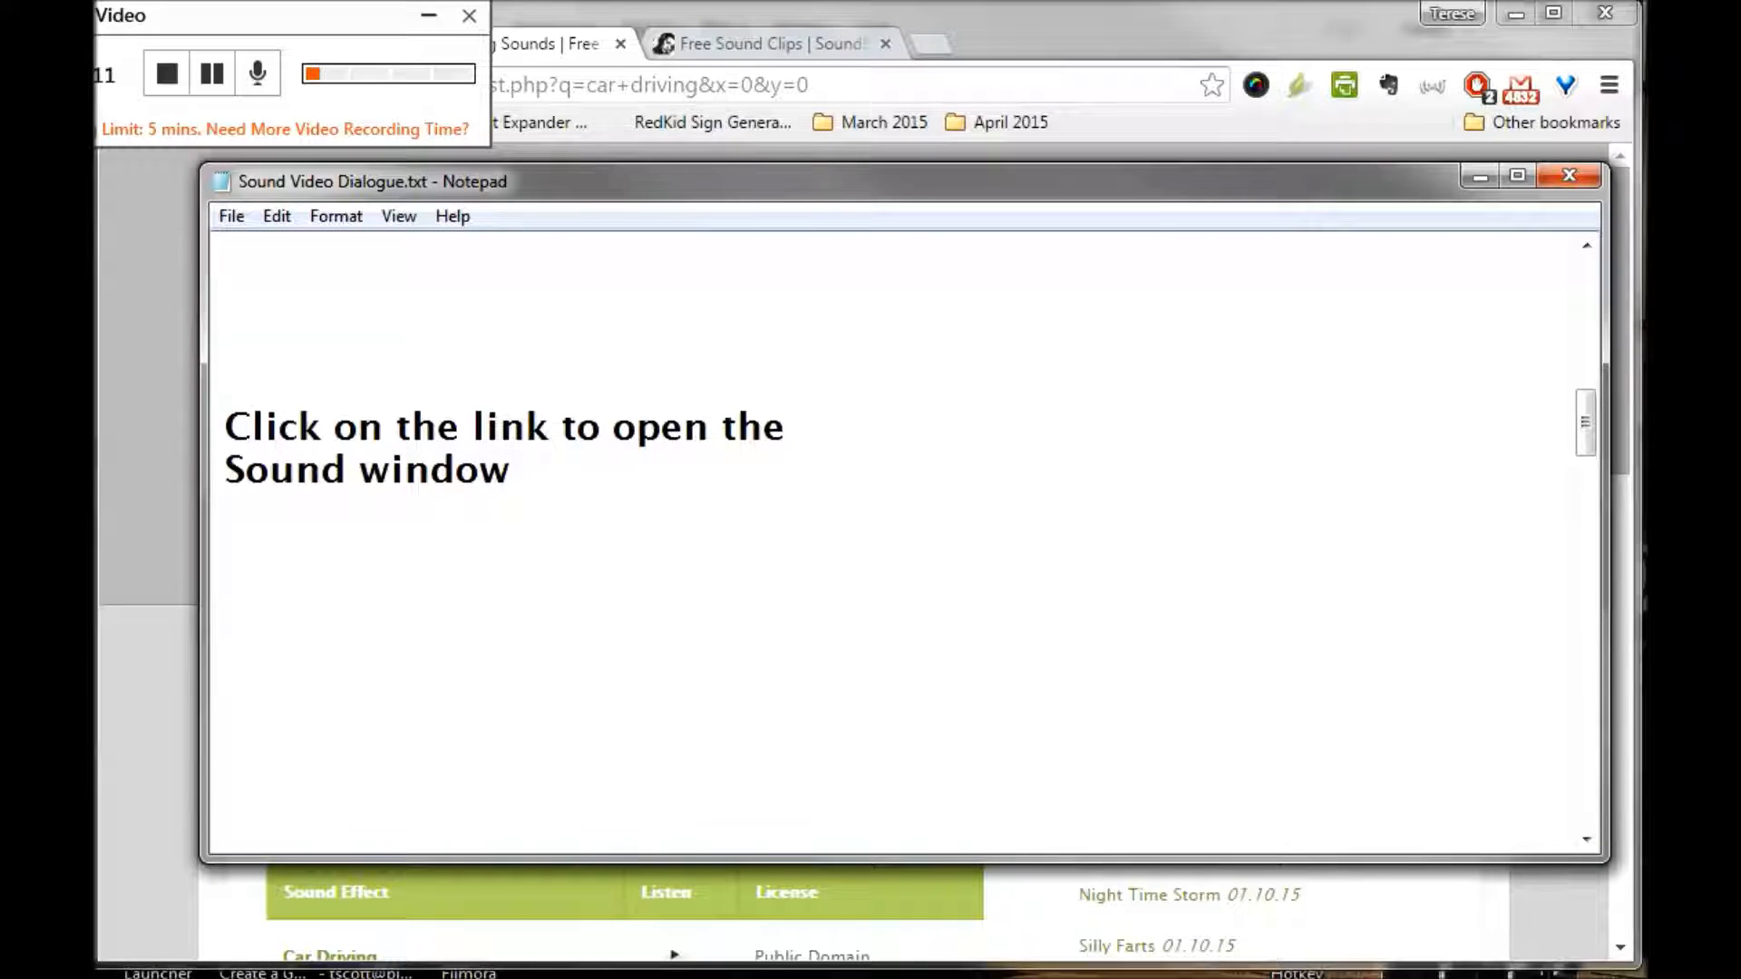
left_click(150, 605)
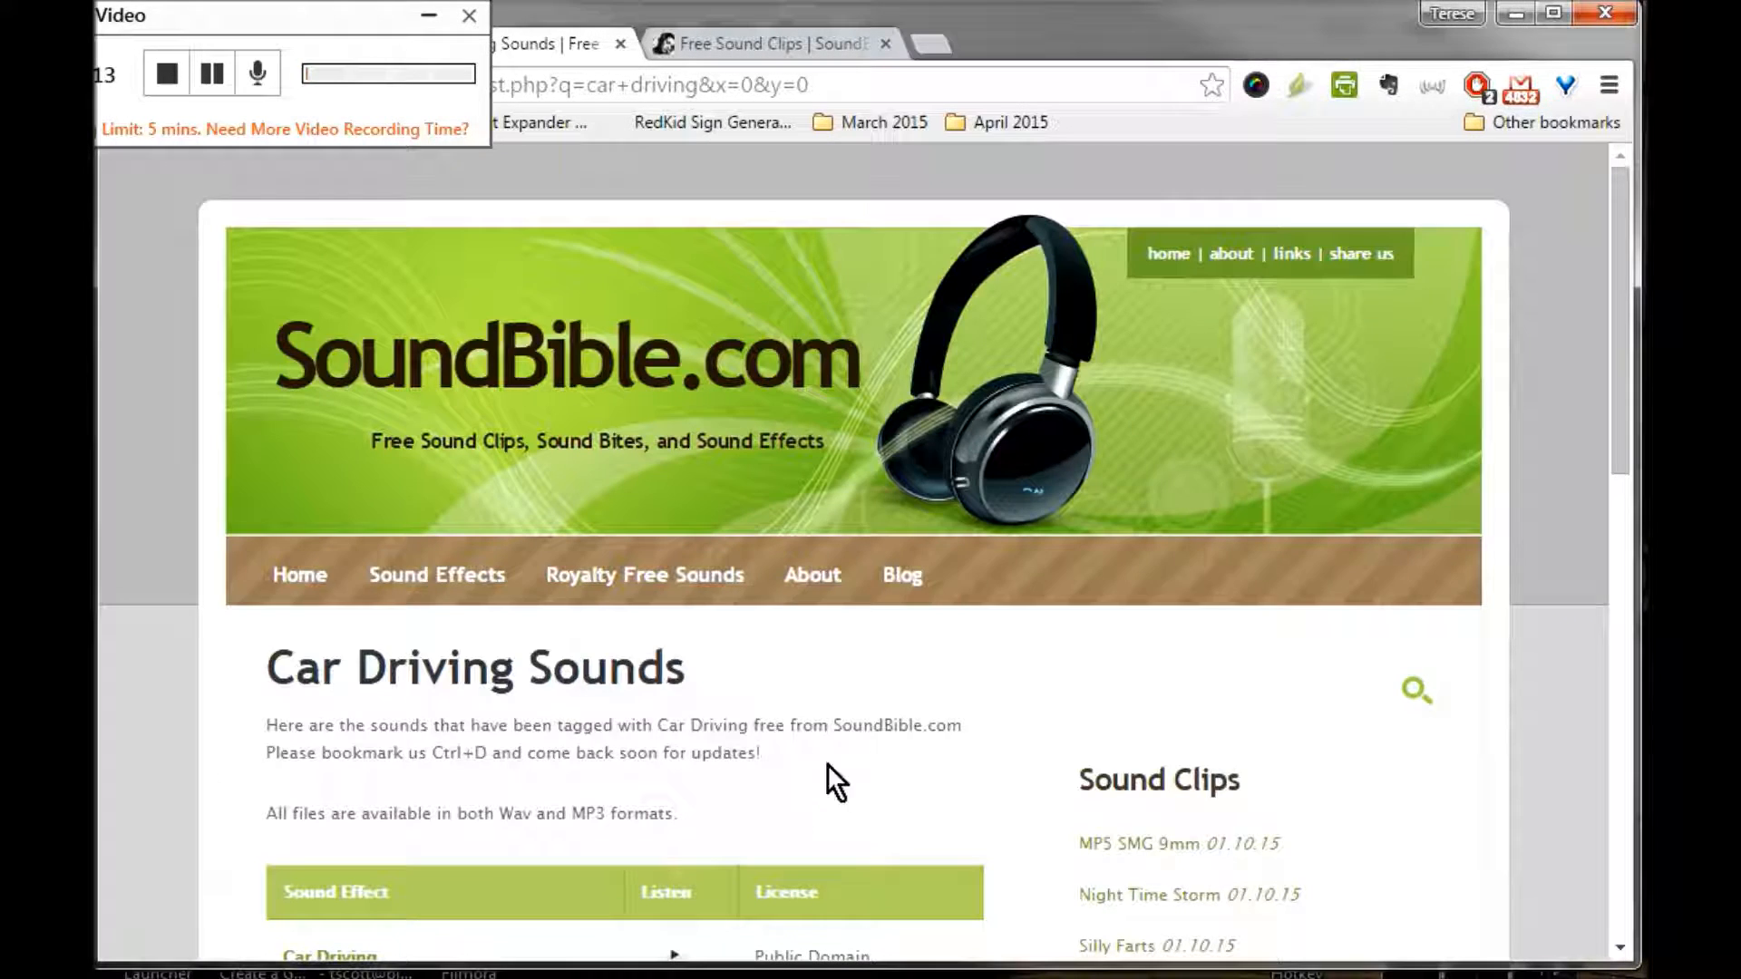
- Preview the Car Driving and Car Drive By sounds in the results list, stopping each playback
scroll(827, 763, "down", 5)
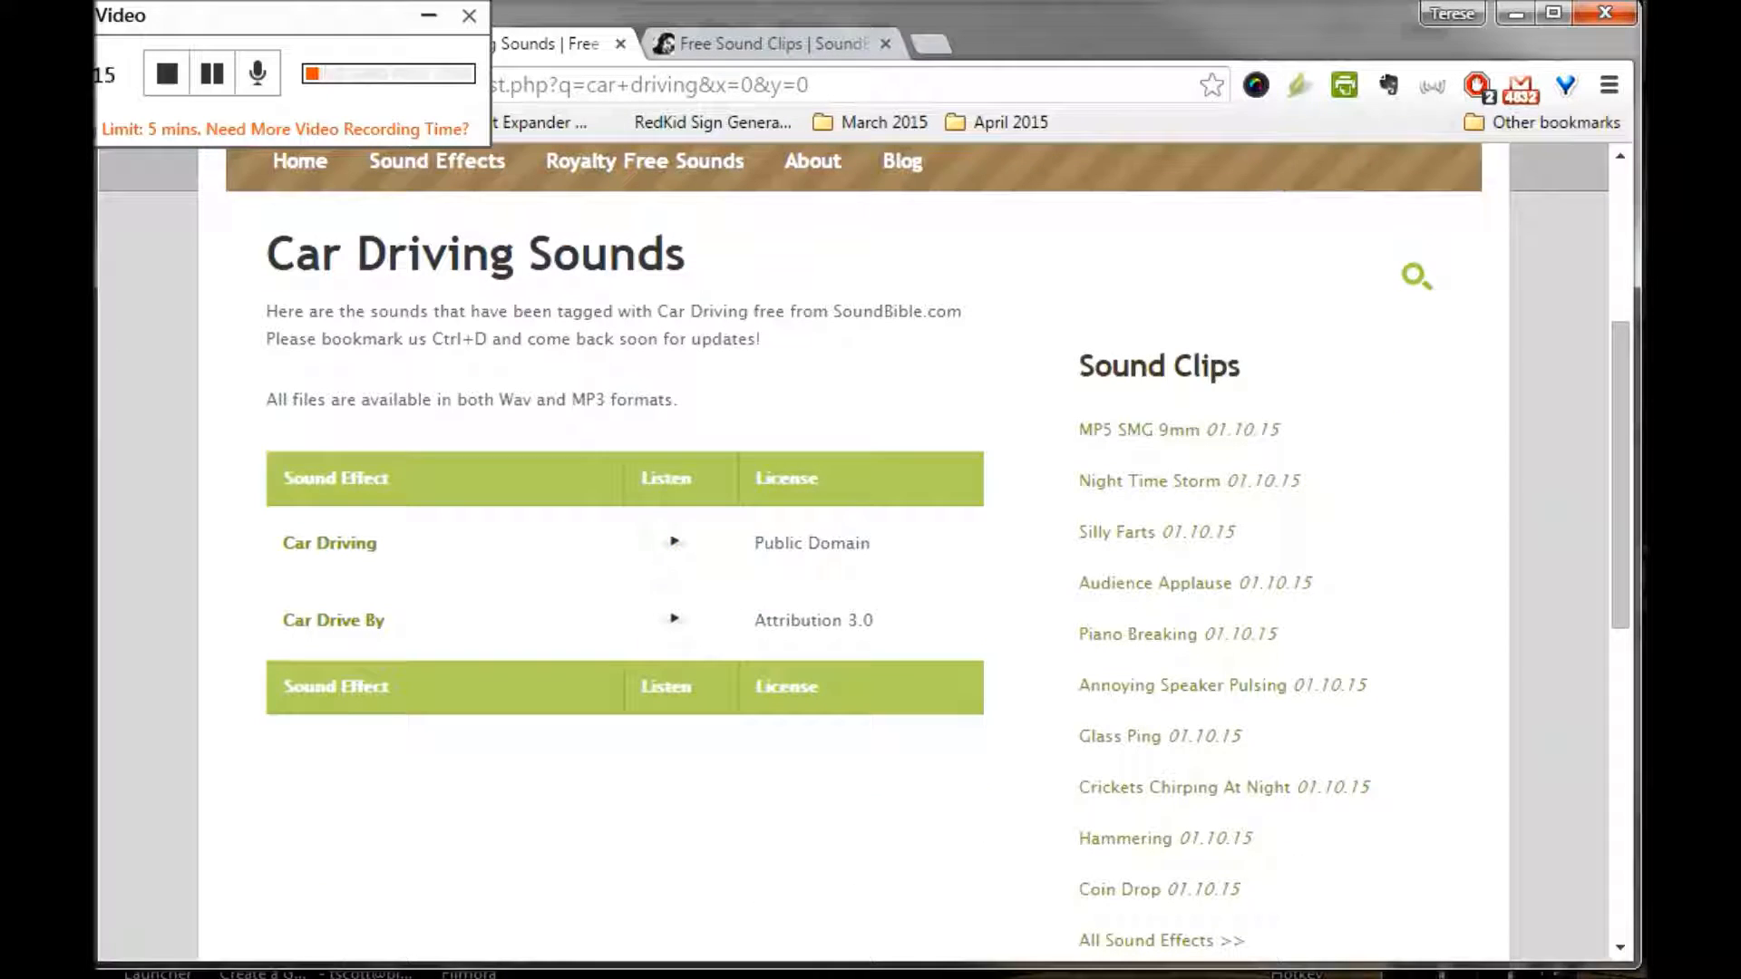
left_click(691, 563)
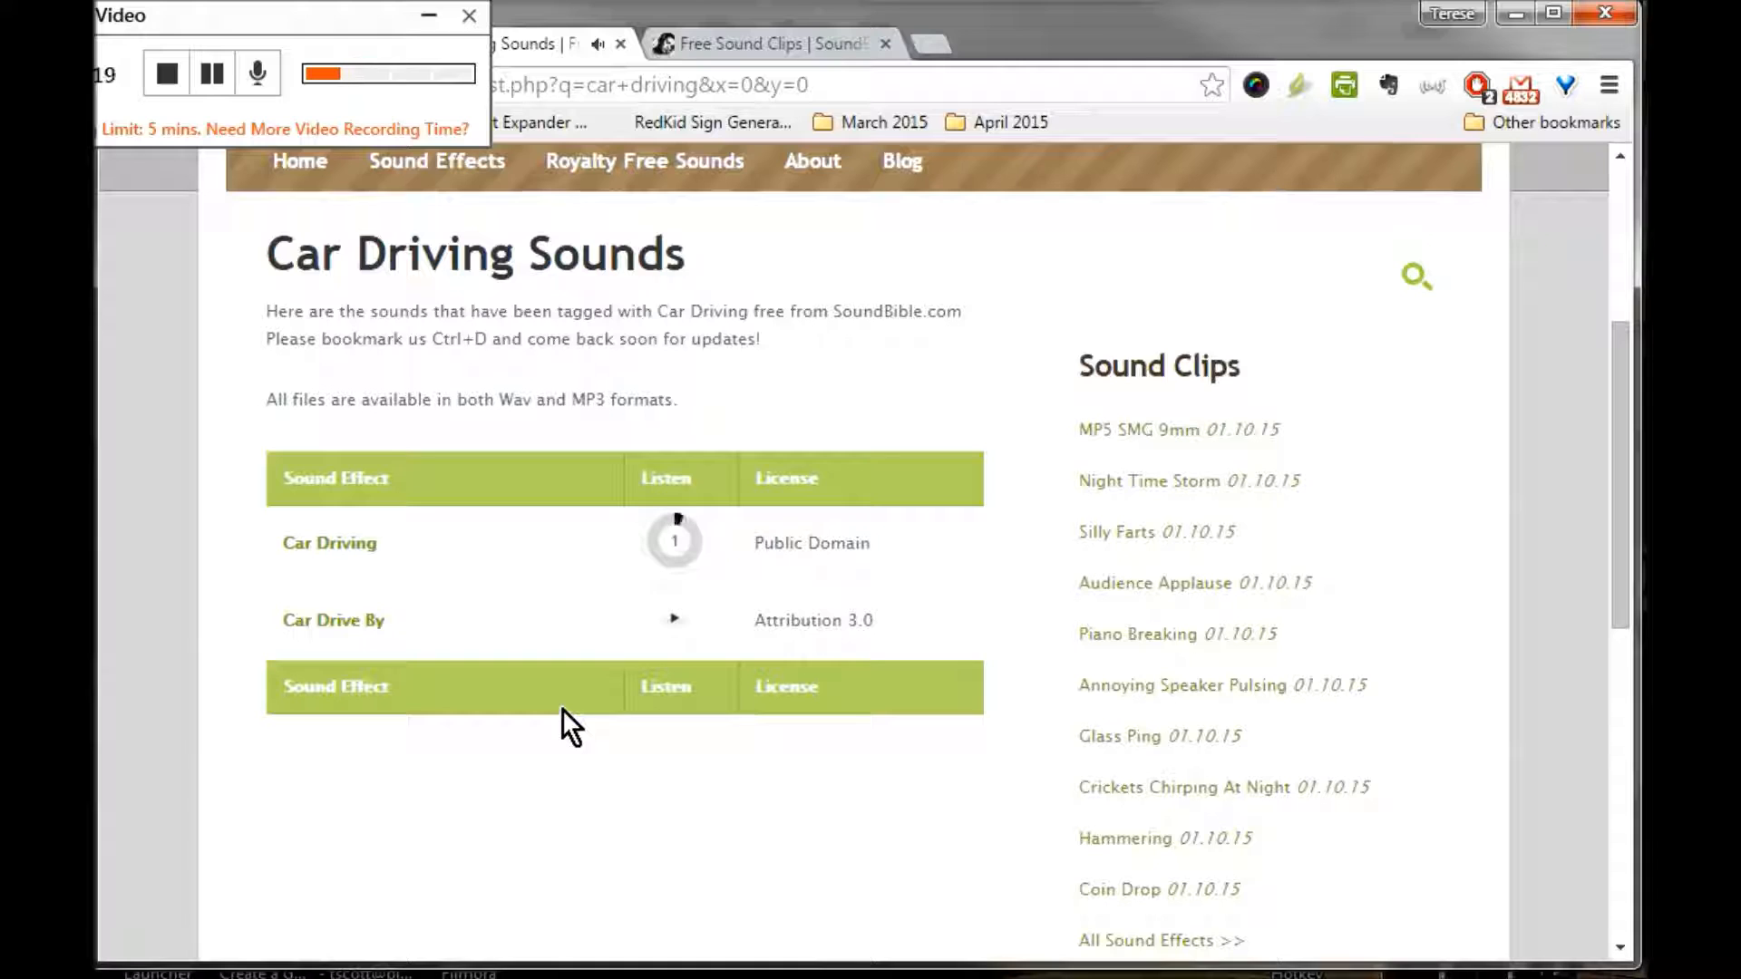
left_click(689, 553)
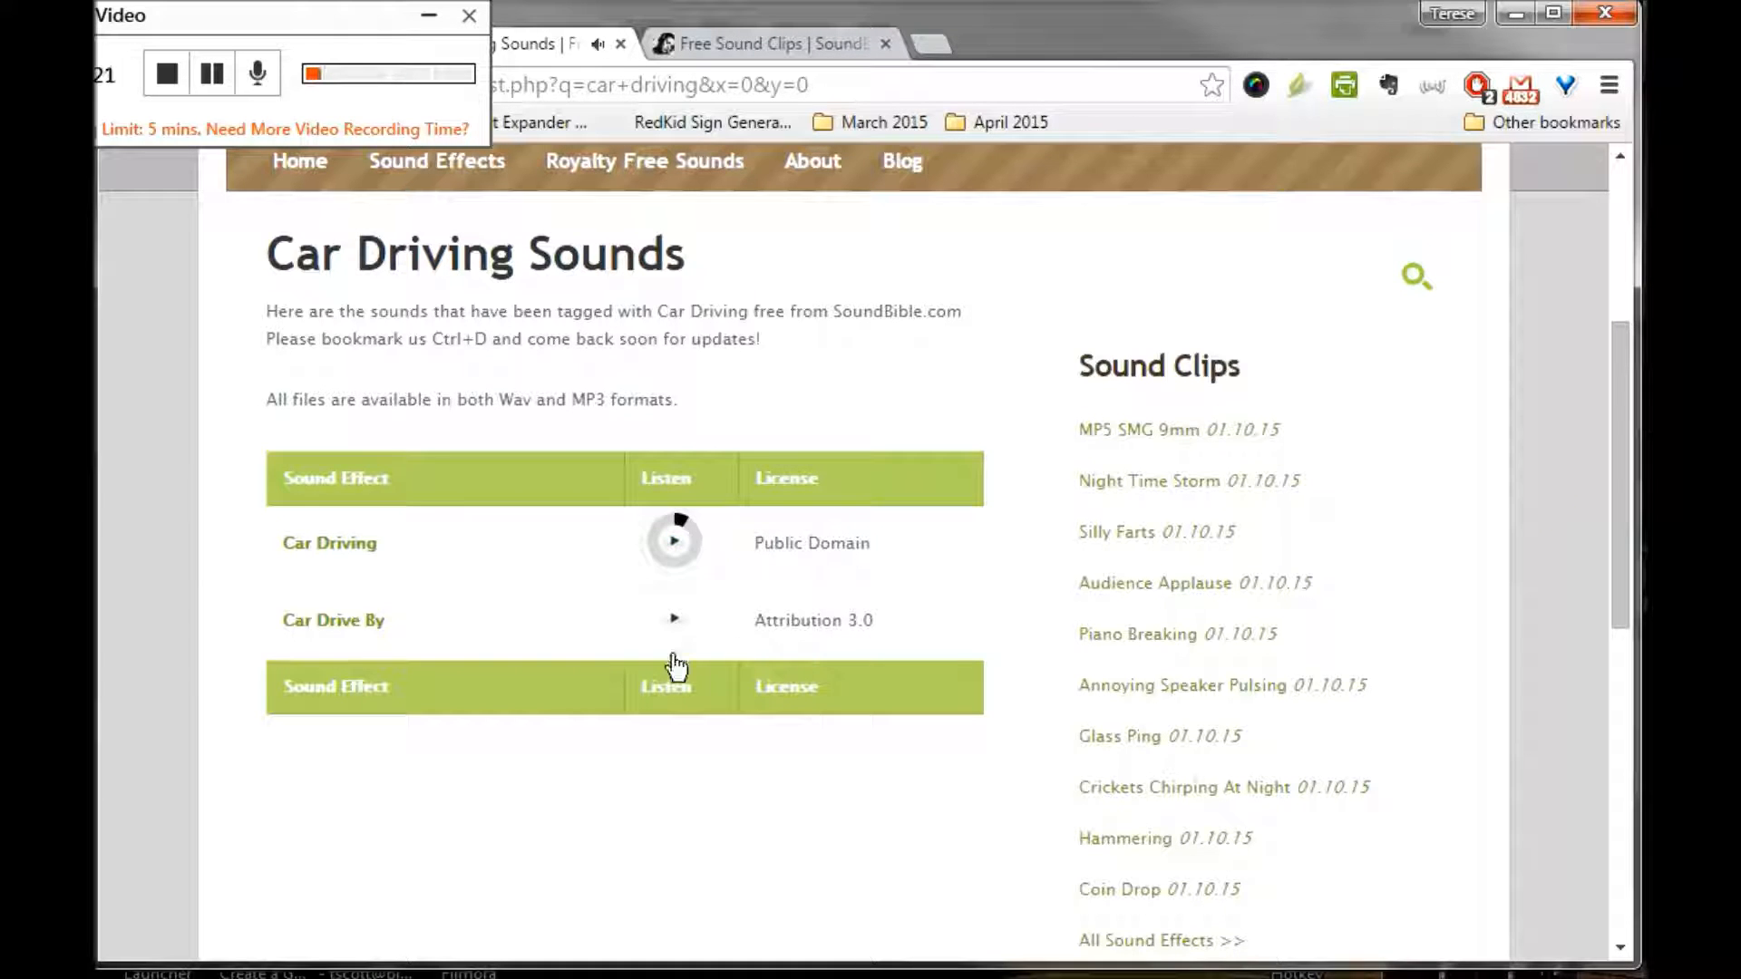
left_click(694, 630)
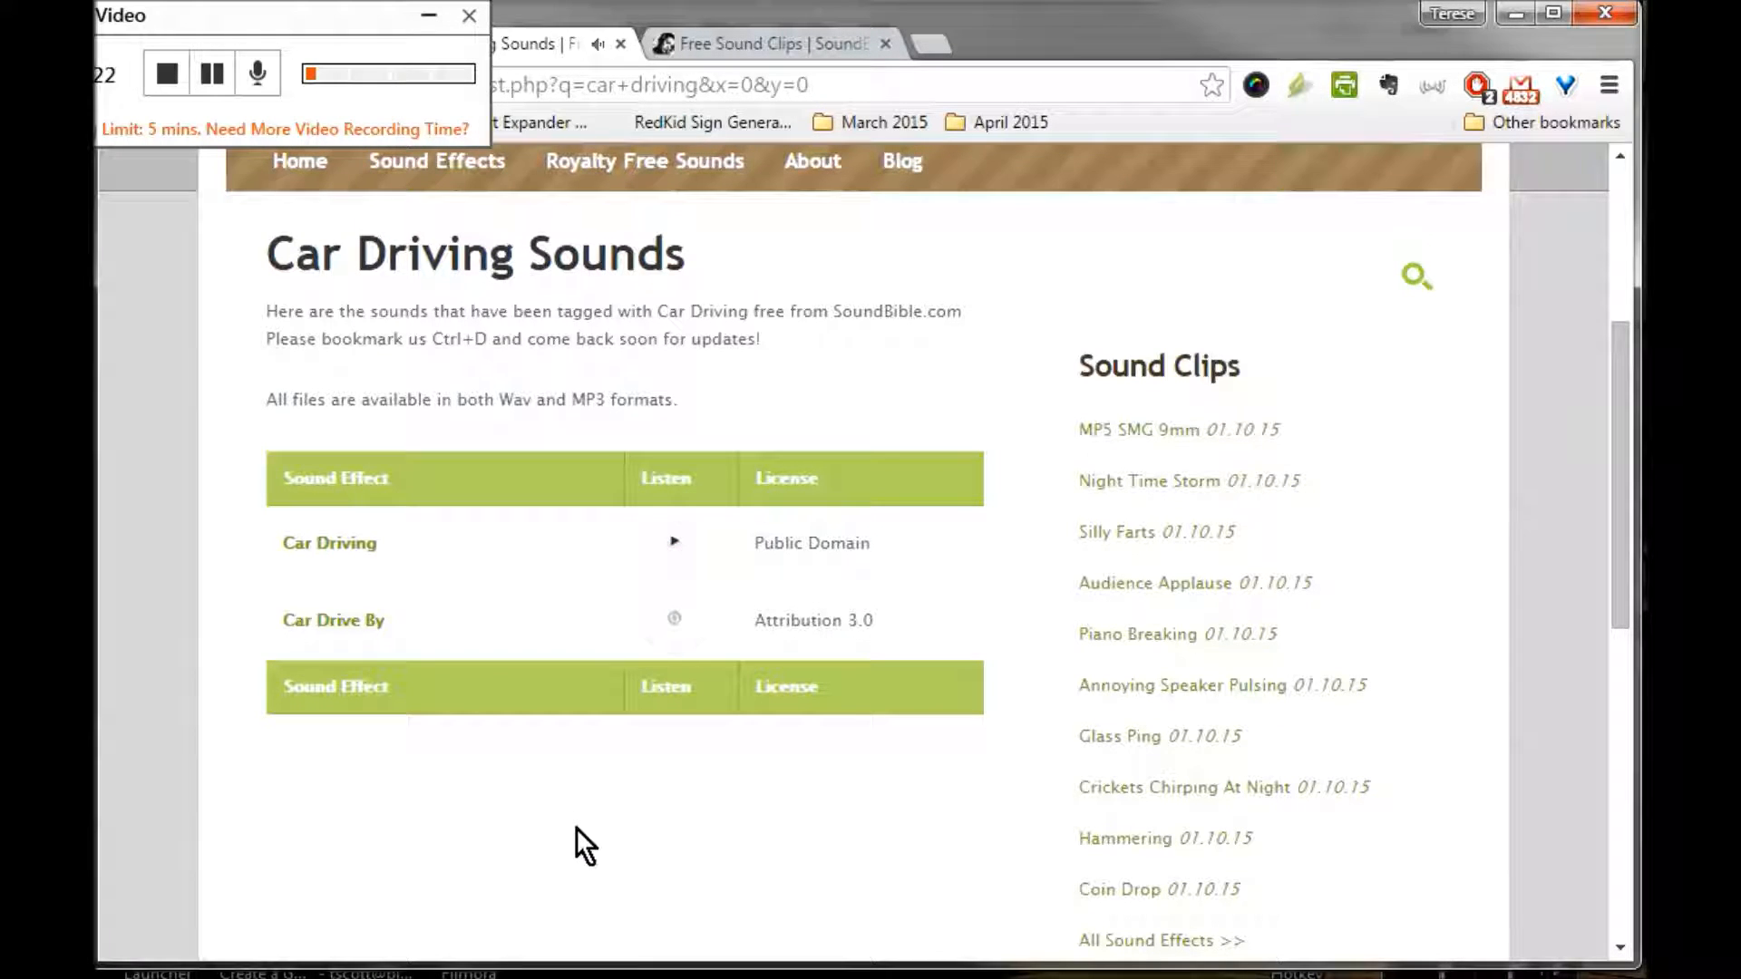
left_click(677, 634)
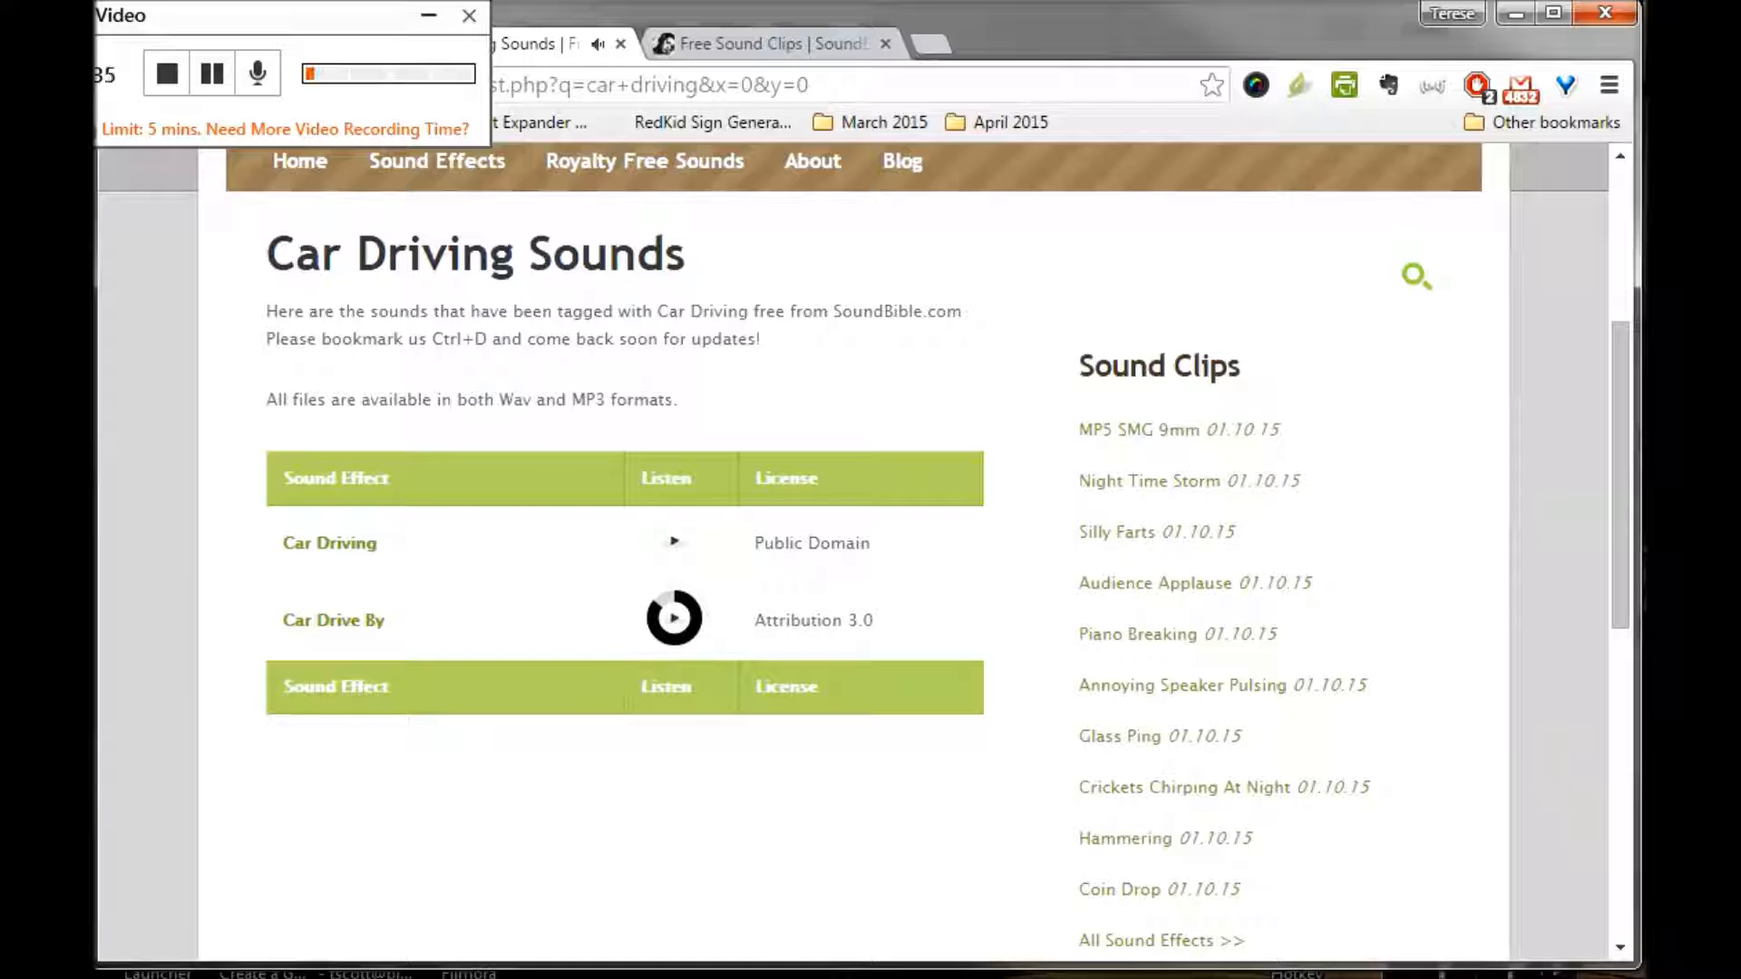
- Check the next instructions in the Notepad notes, and open the Car Driving sound's page in the browser
key("alt+Tab")
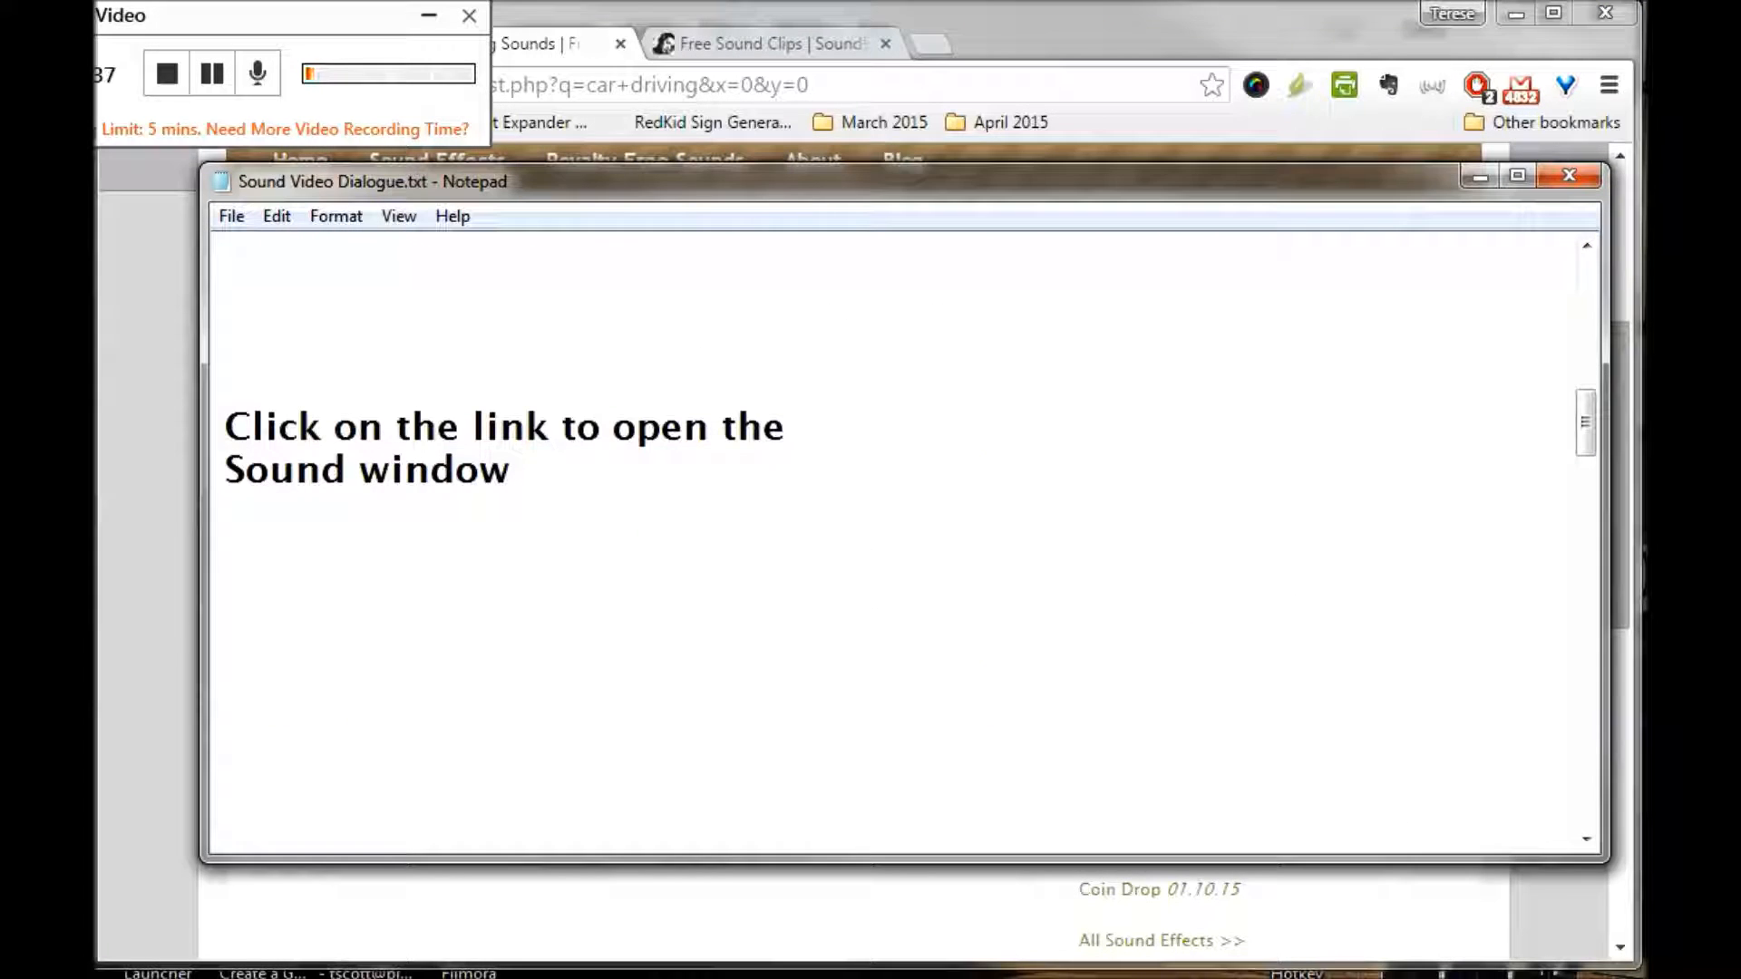
left_click(1584, 816)
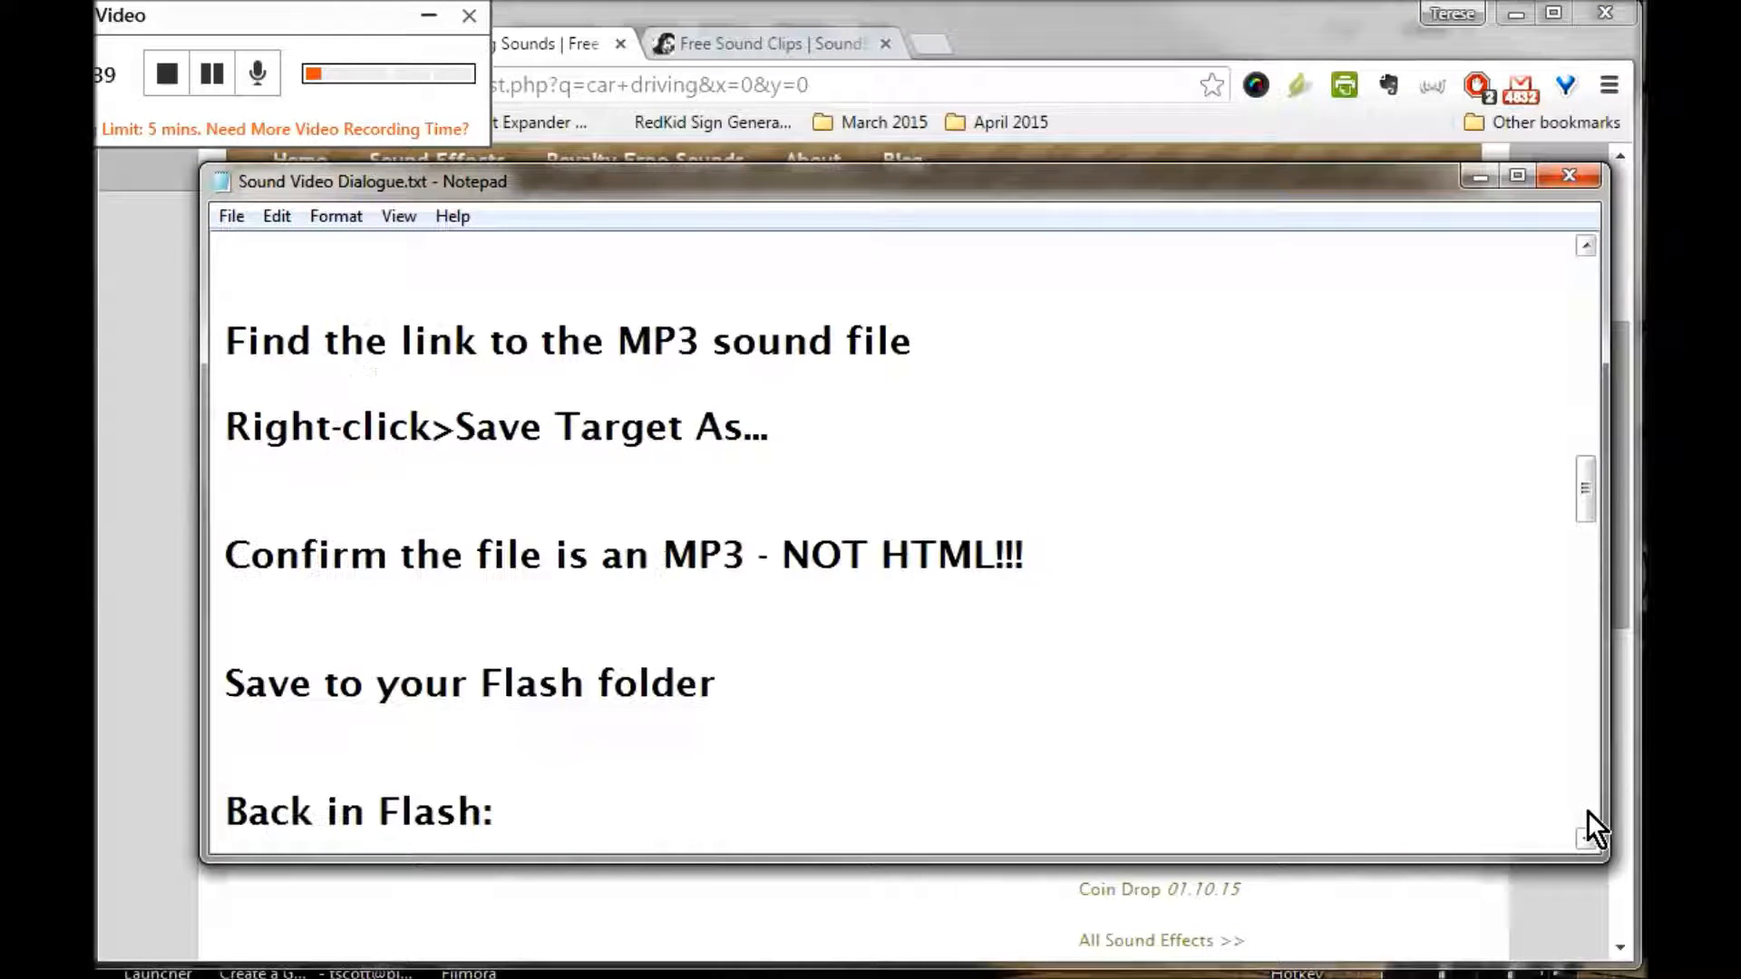
left_click(113, 878)
left_click(339, 553)
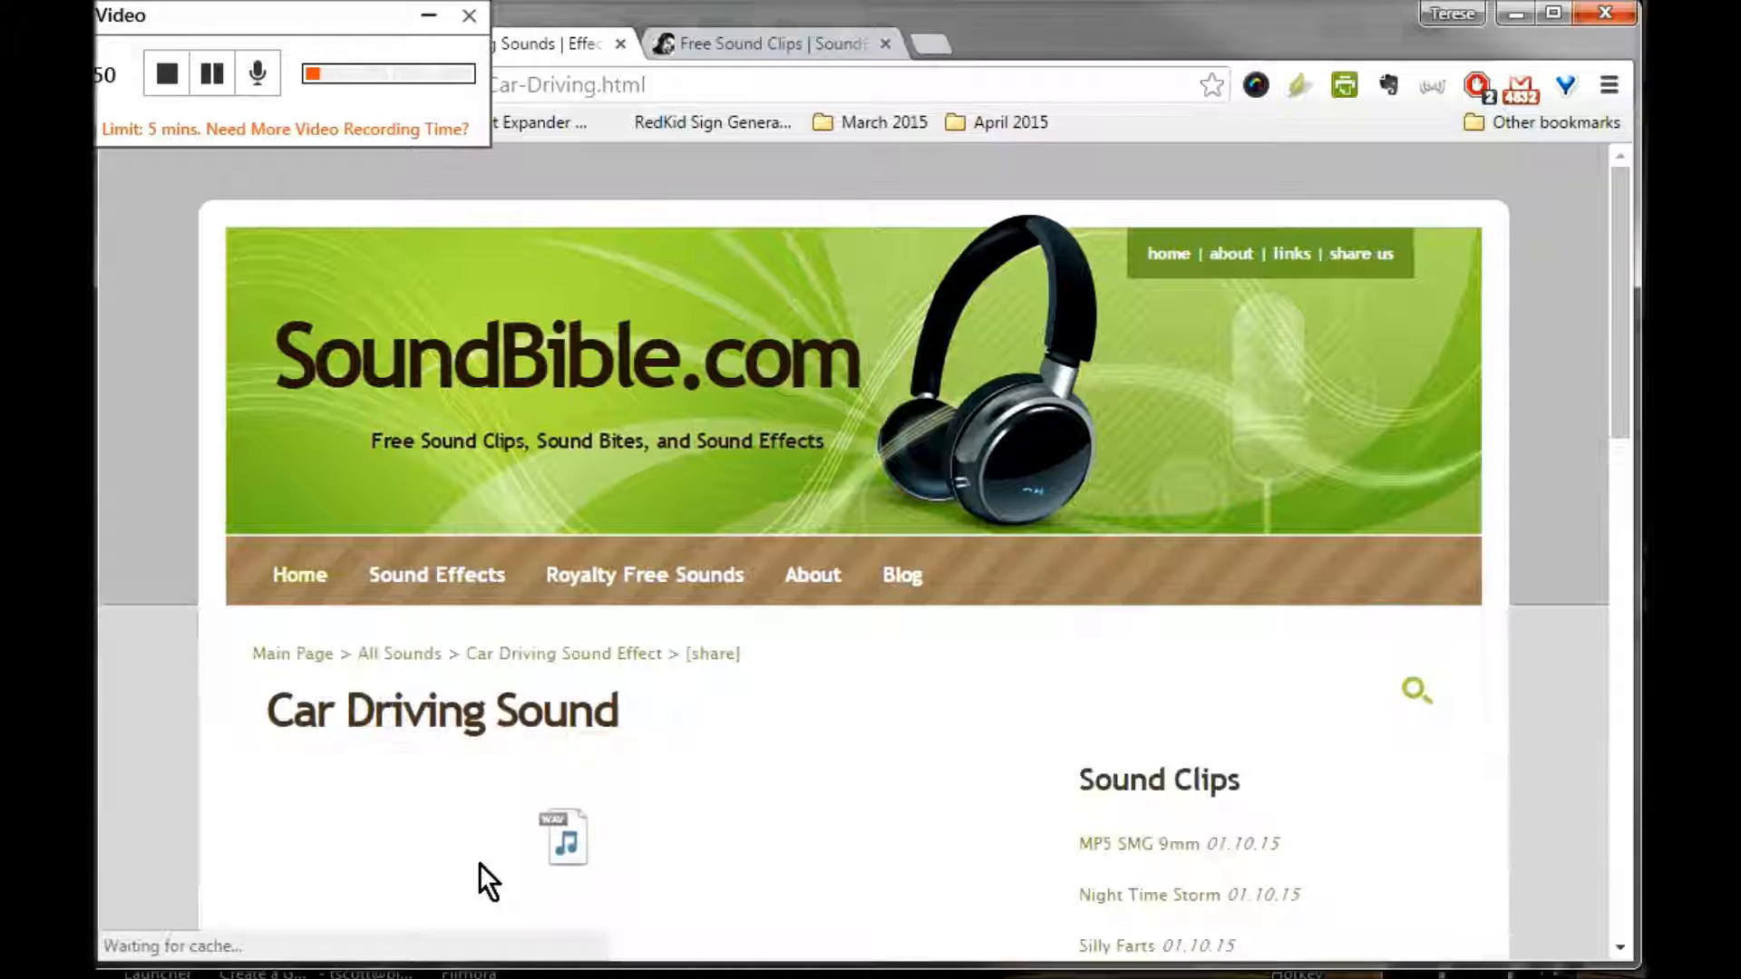
scroll(544, 725, "down", 5)
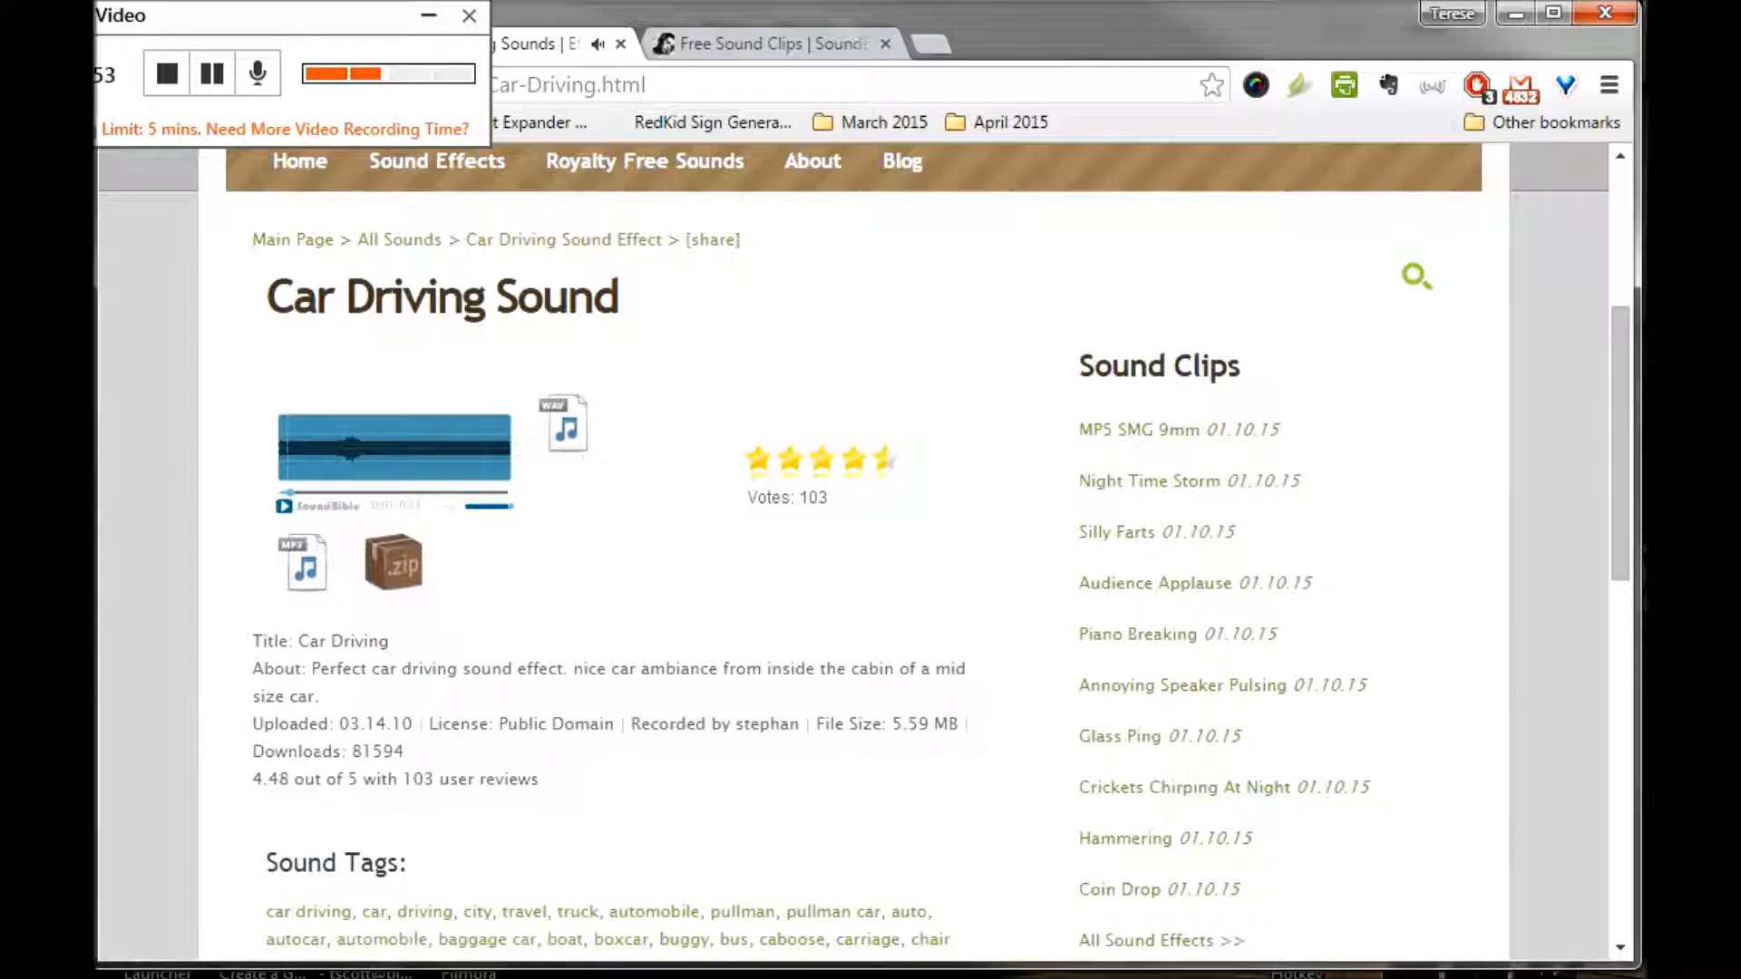
- Review the Notepad notes on saving the MP3 link and checking the file type, and return to the sound page
key("alt+Tab")
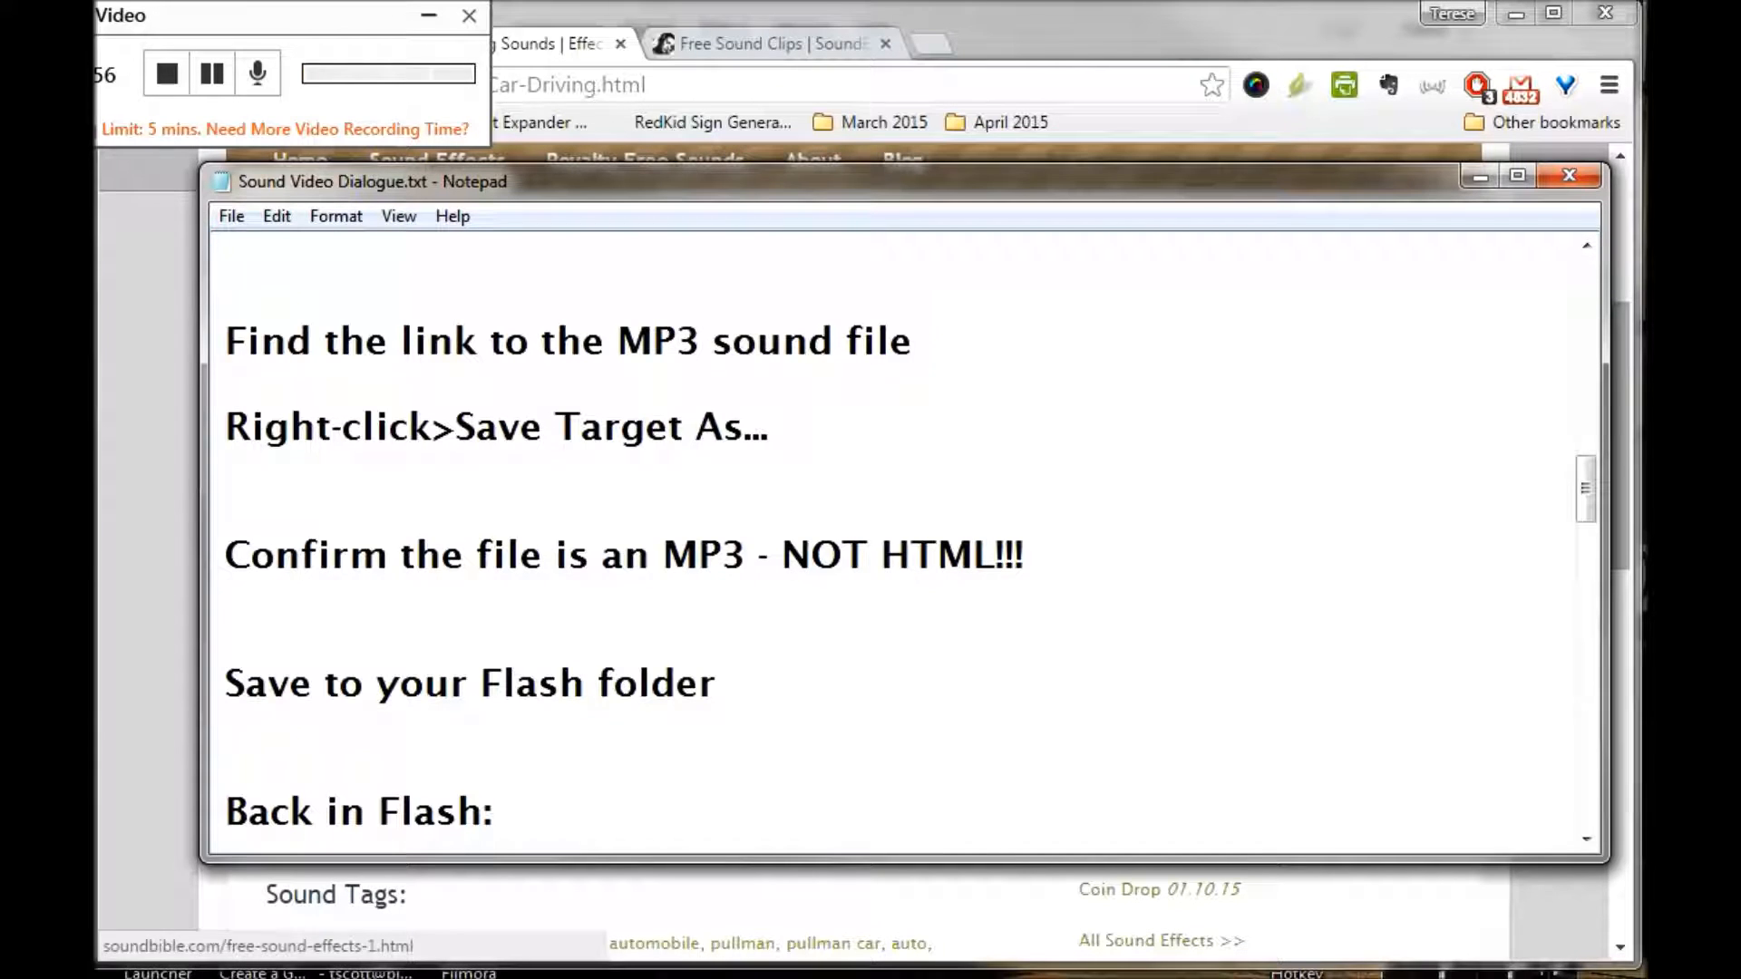
scroll(898, 544, "down", 1)
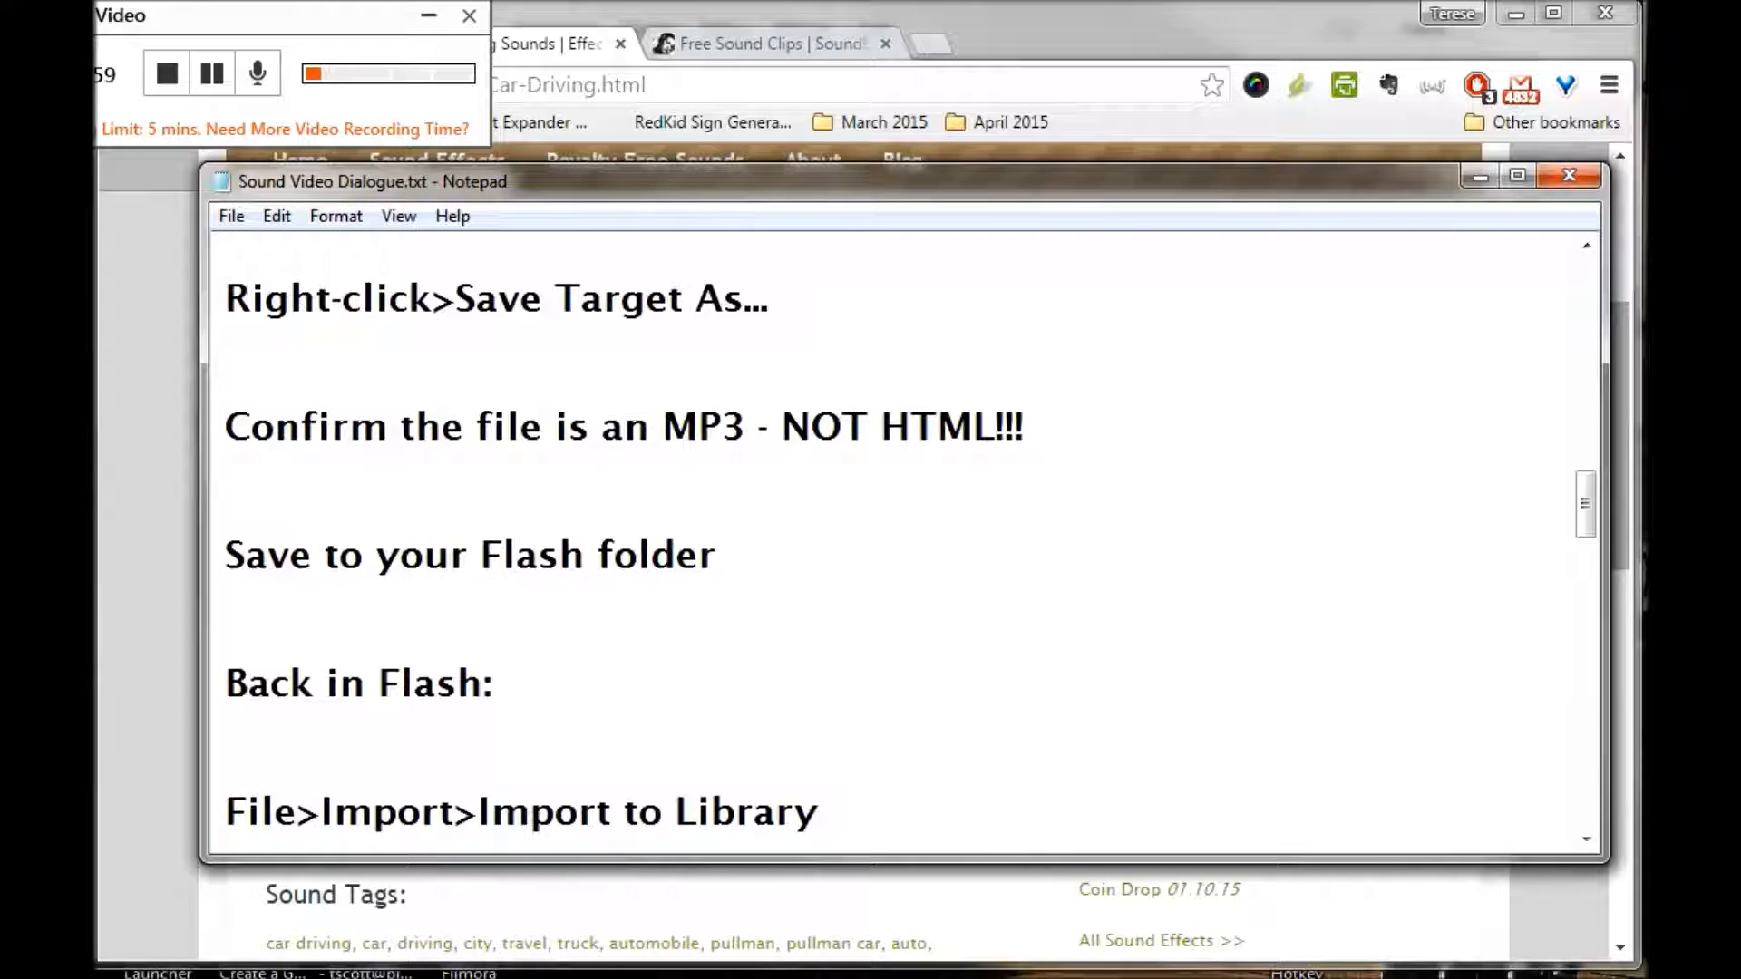
scroll(898, 544, "up", 1)
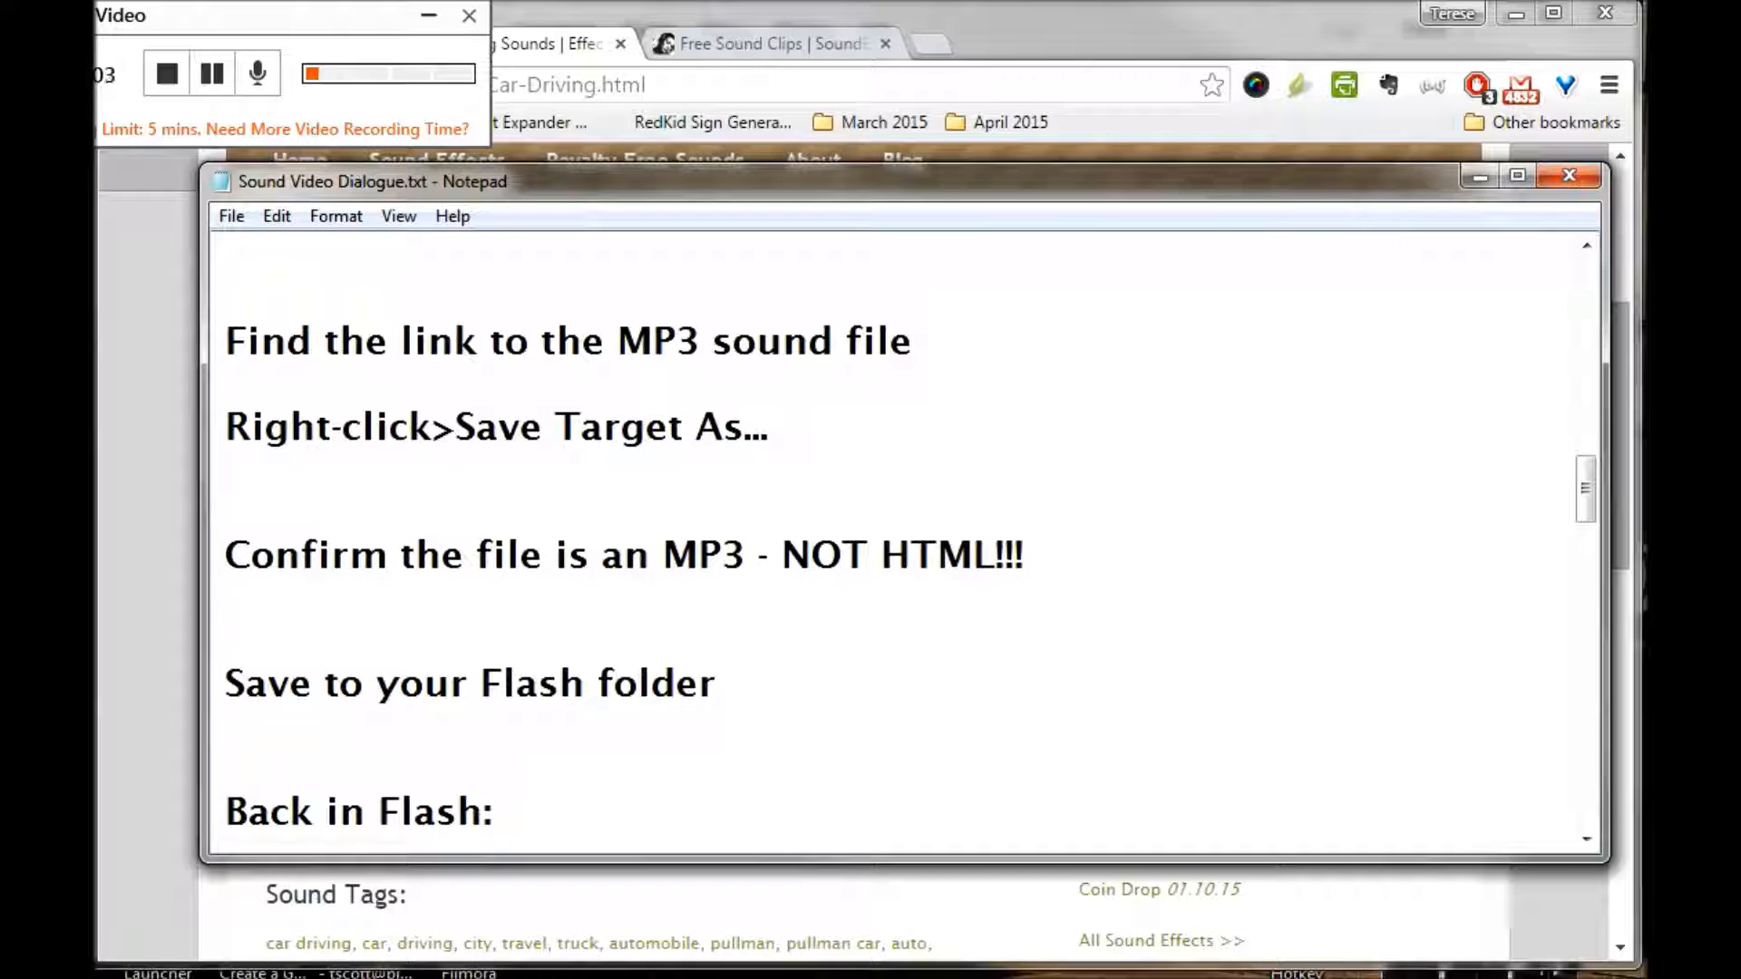
left_click(147, 464)
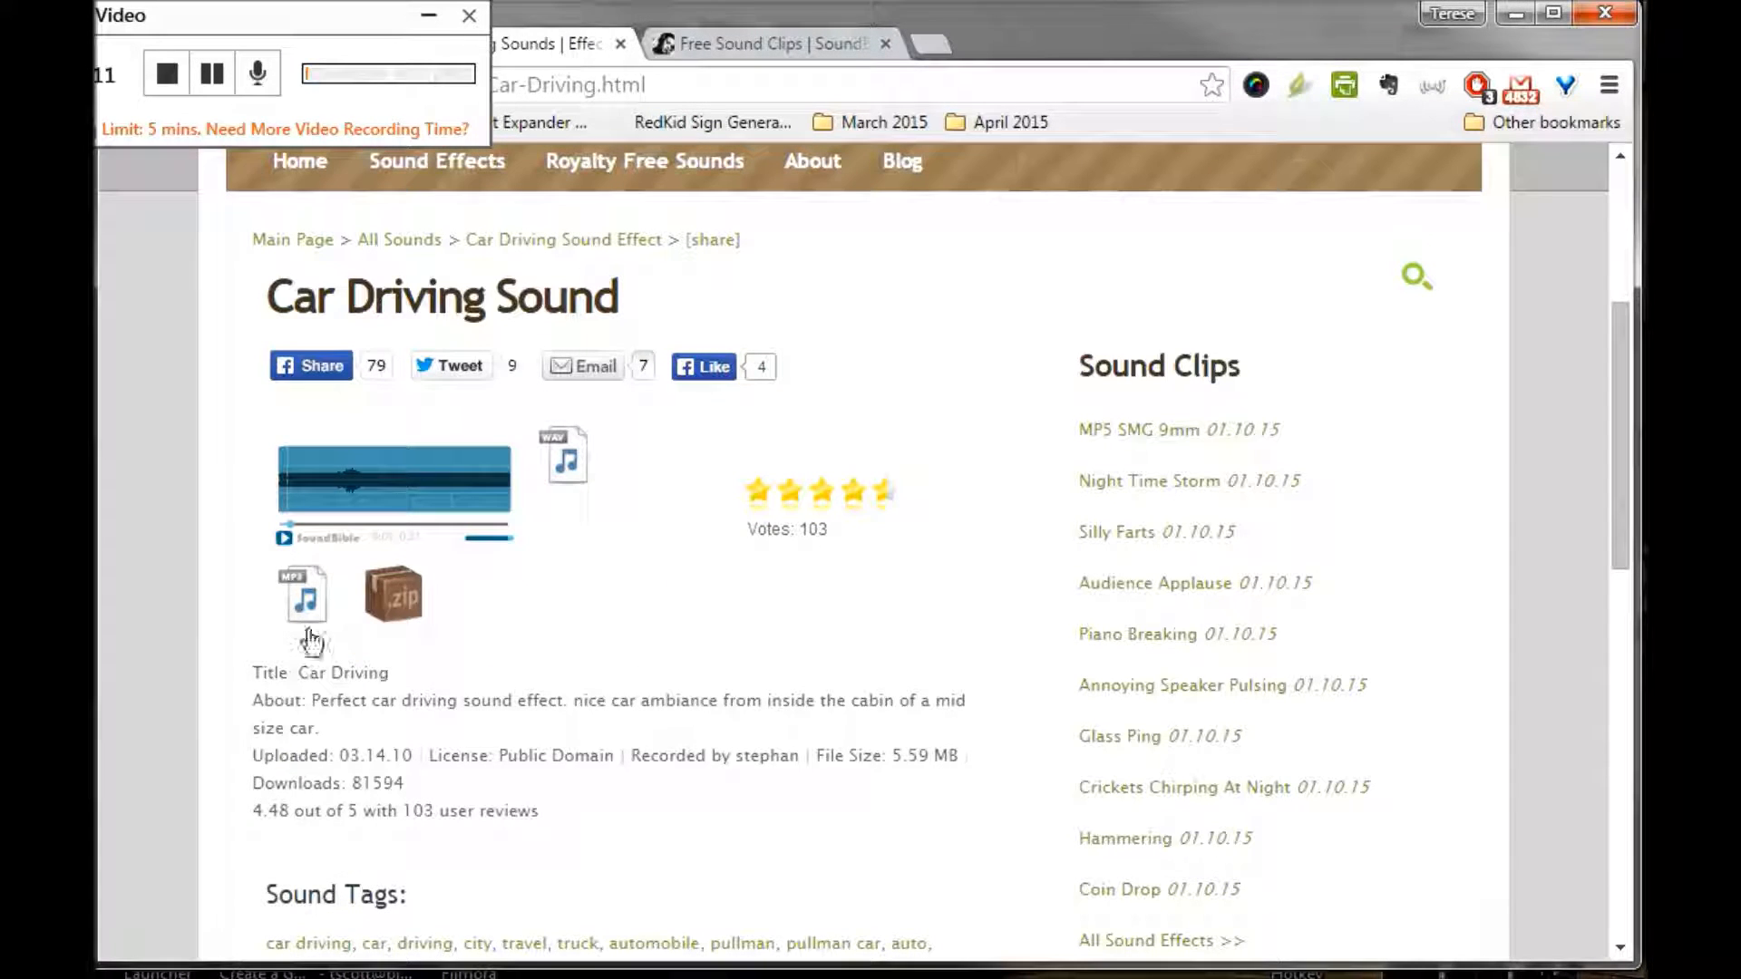
- Save the Car Driving MP3 link as Car Driving-SoundBible.com-923766101.mp3 in the Animation 2014-15 folder
right_click(301, 599)
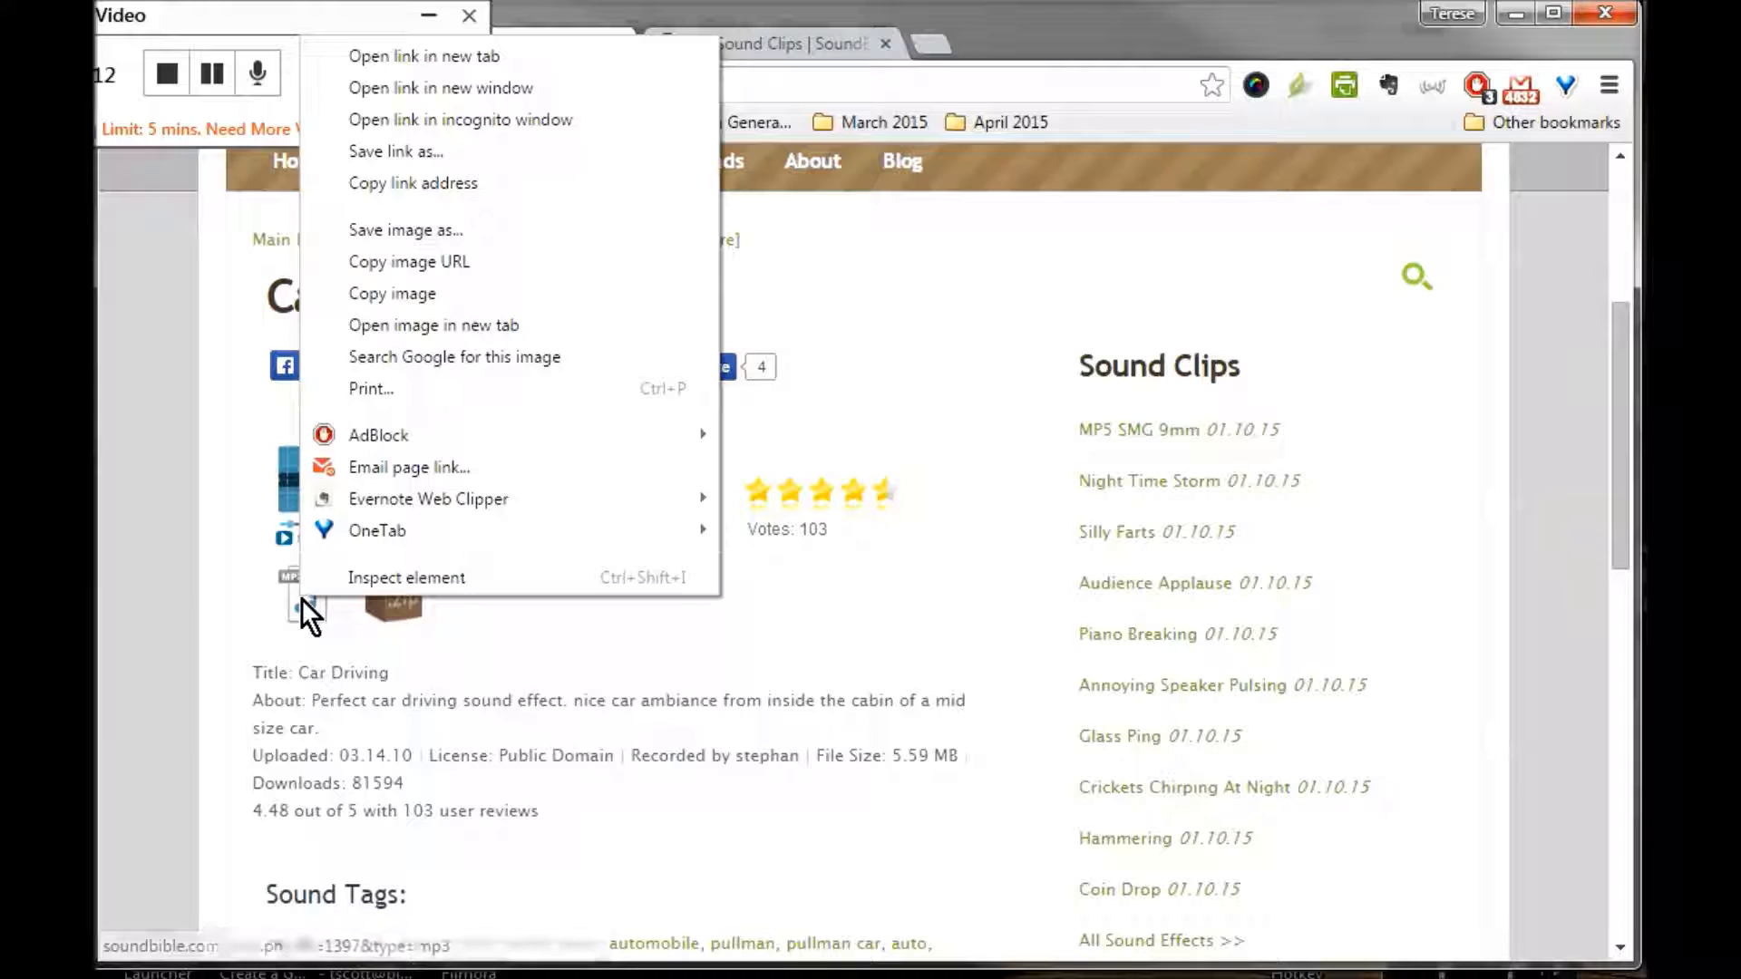
left_click(379, 154)
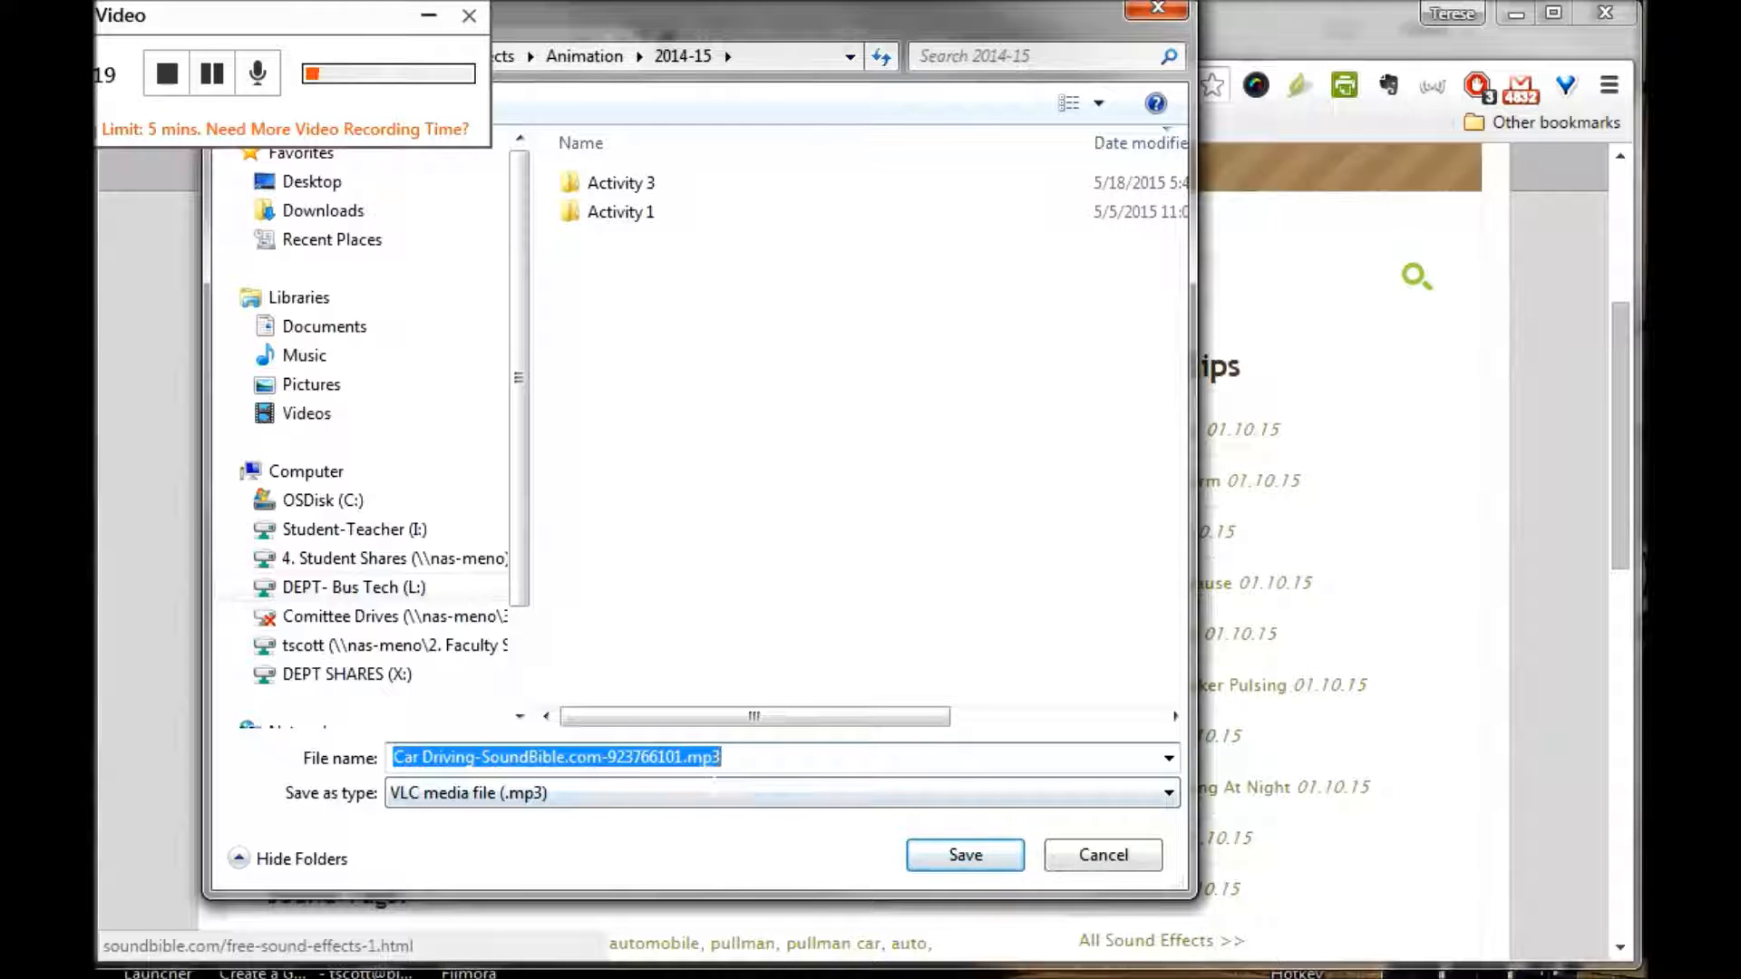
left_click(938, 856)
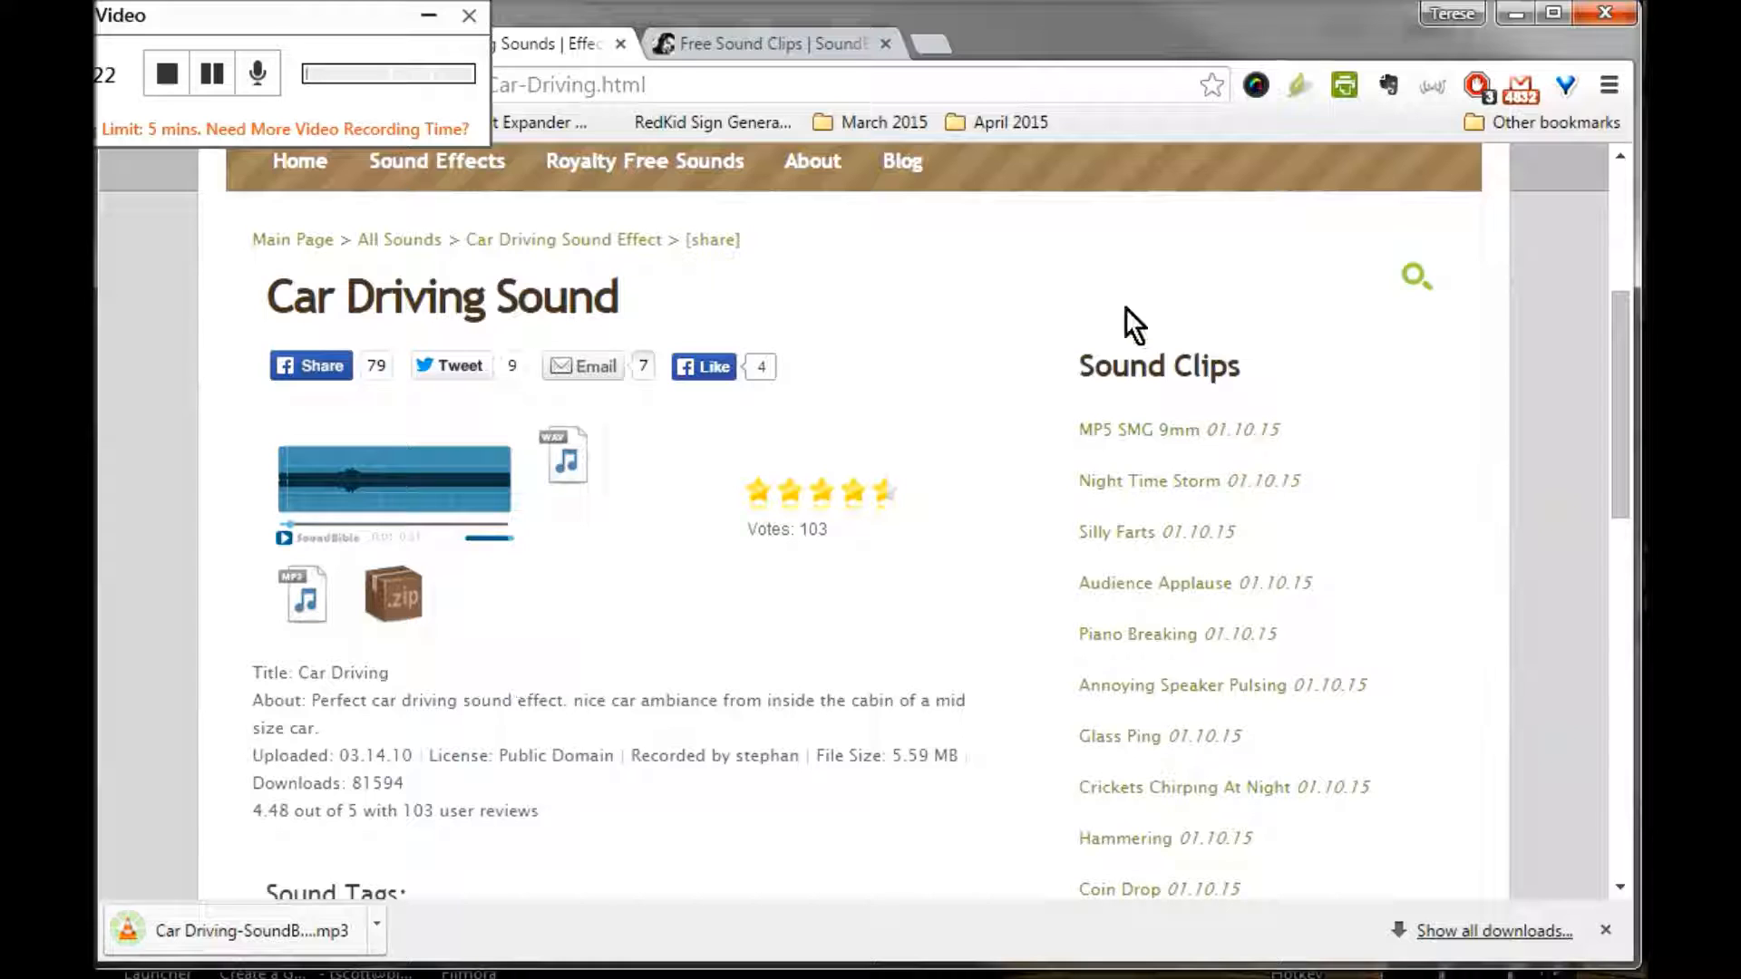
- Search SoundBible for "chirp" sounds
type("chir")
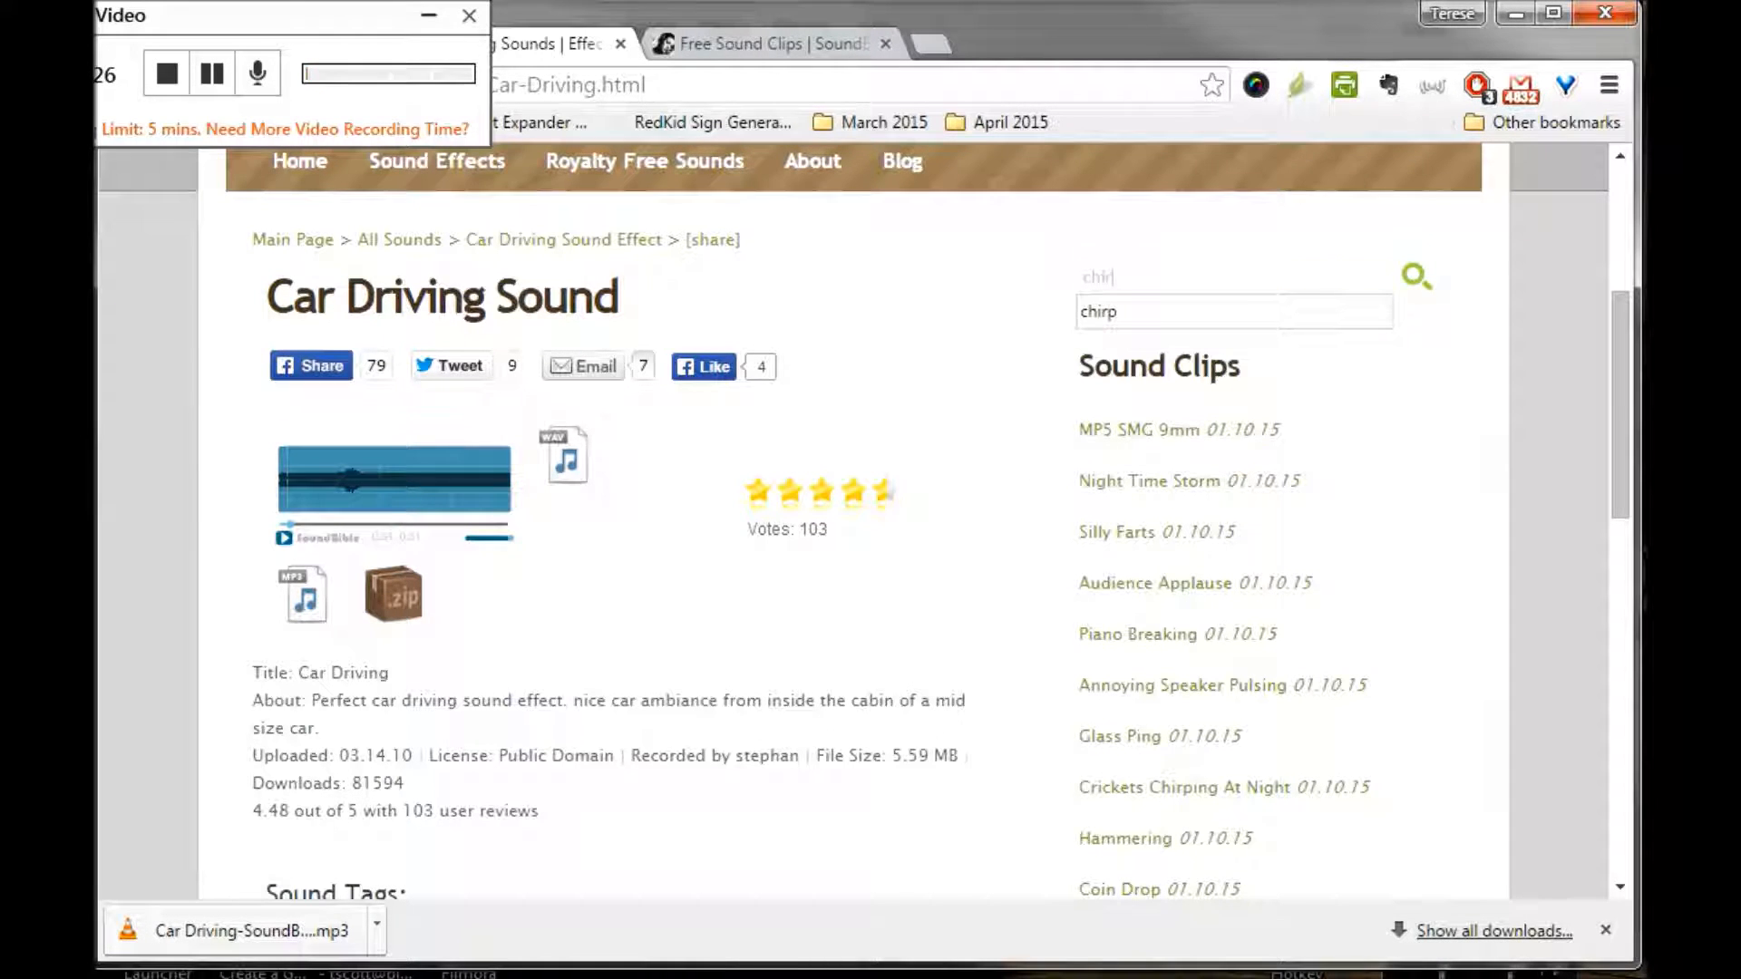
left_click(1135, 314)
left_click(1424, 296)
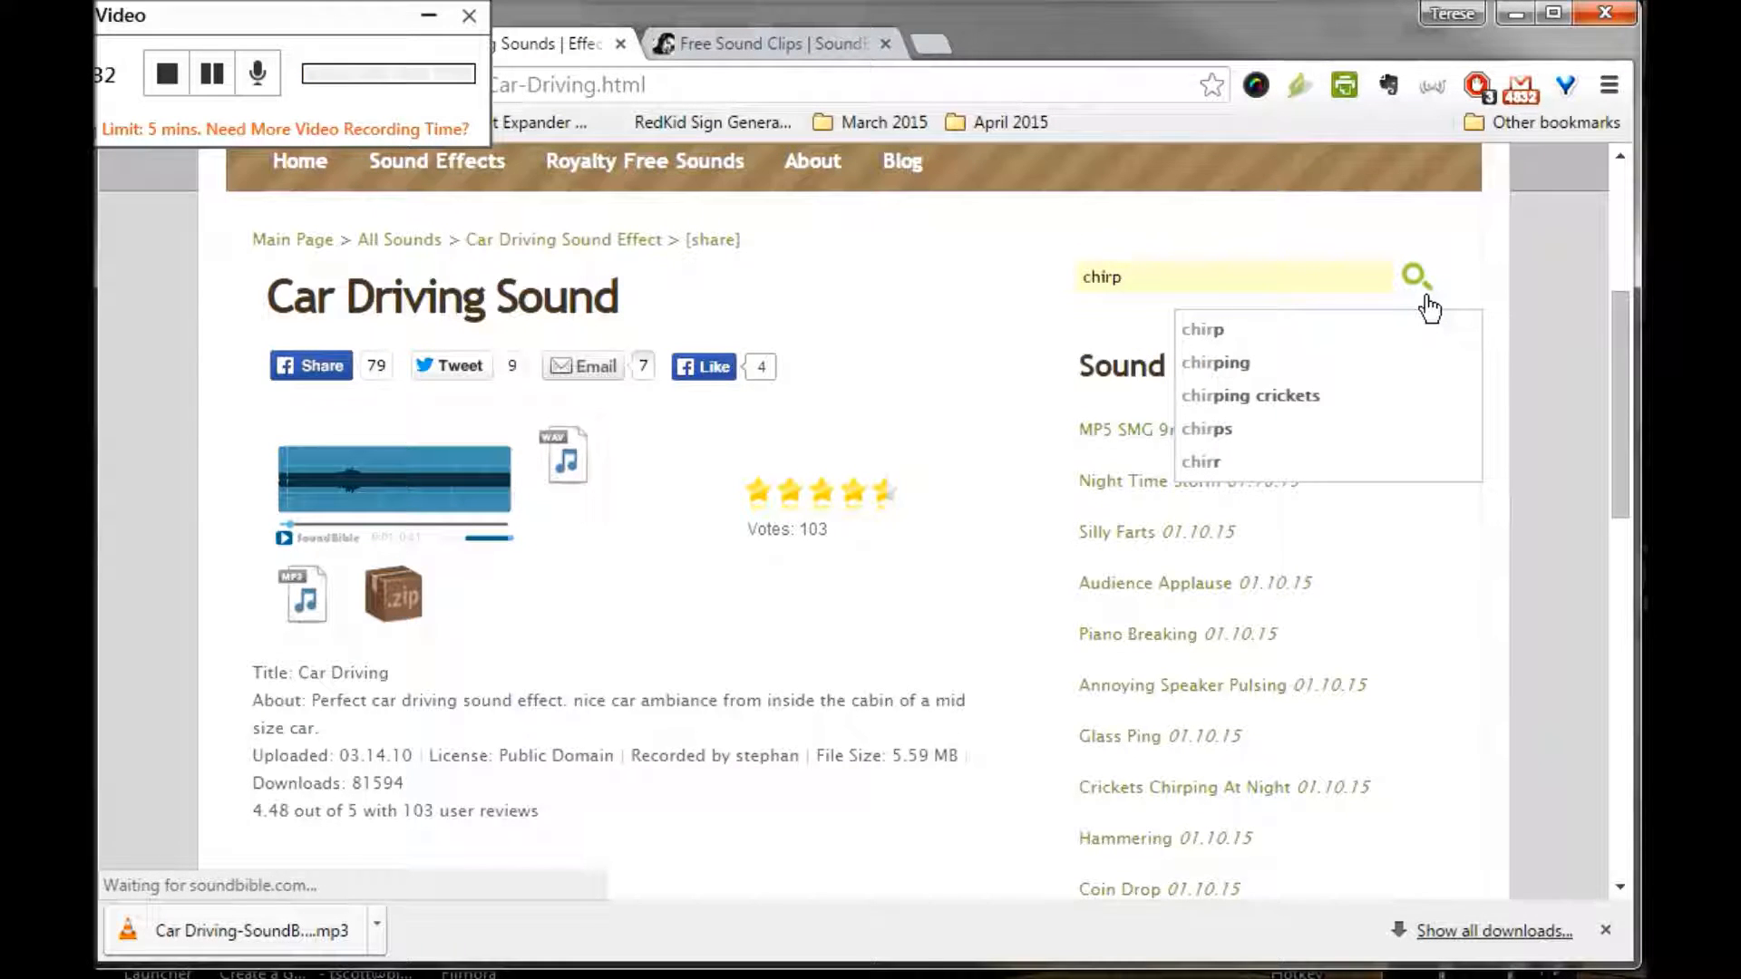
- Browse the Chirp Sounds results with their licenses and preview the Crickets sound, stopping its playback
scroll(625, 562, "down", 5)
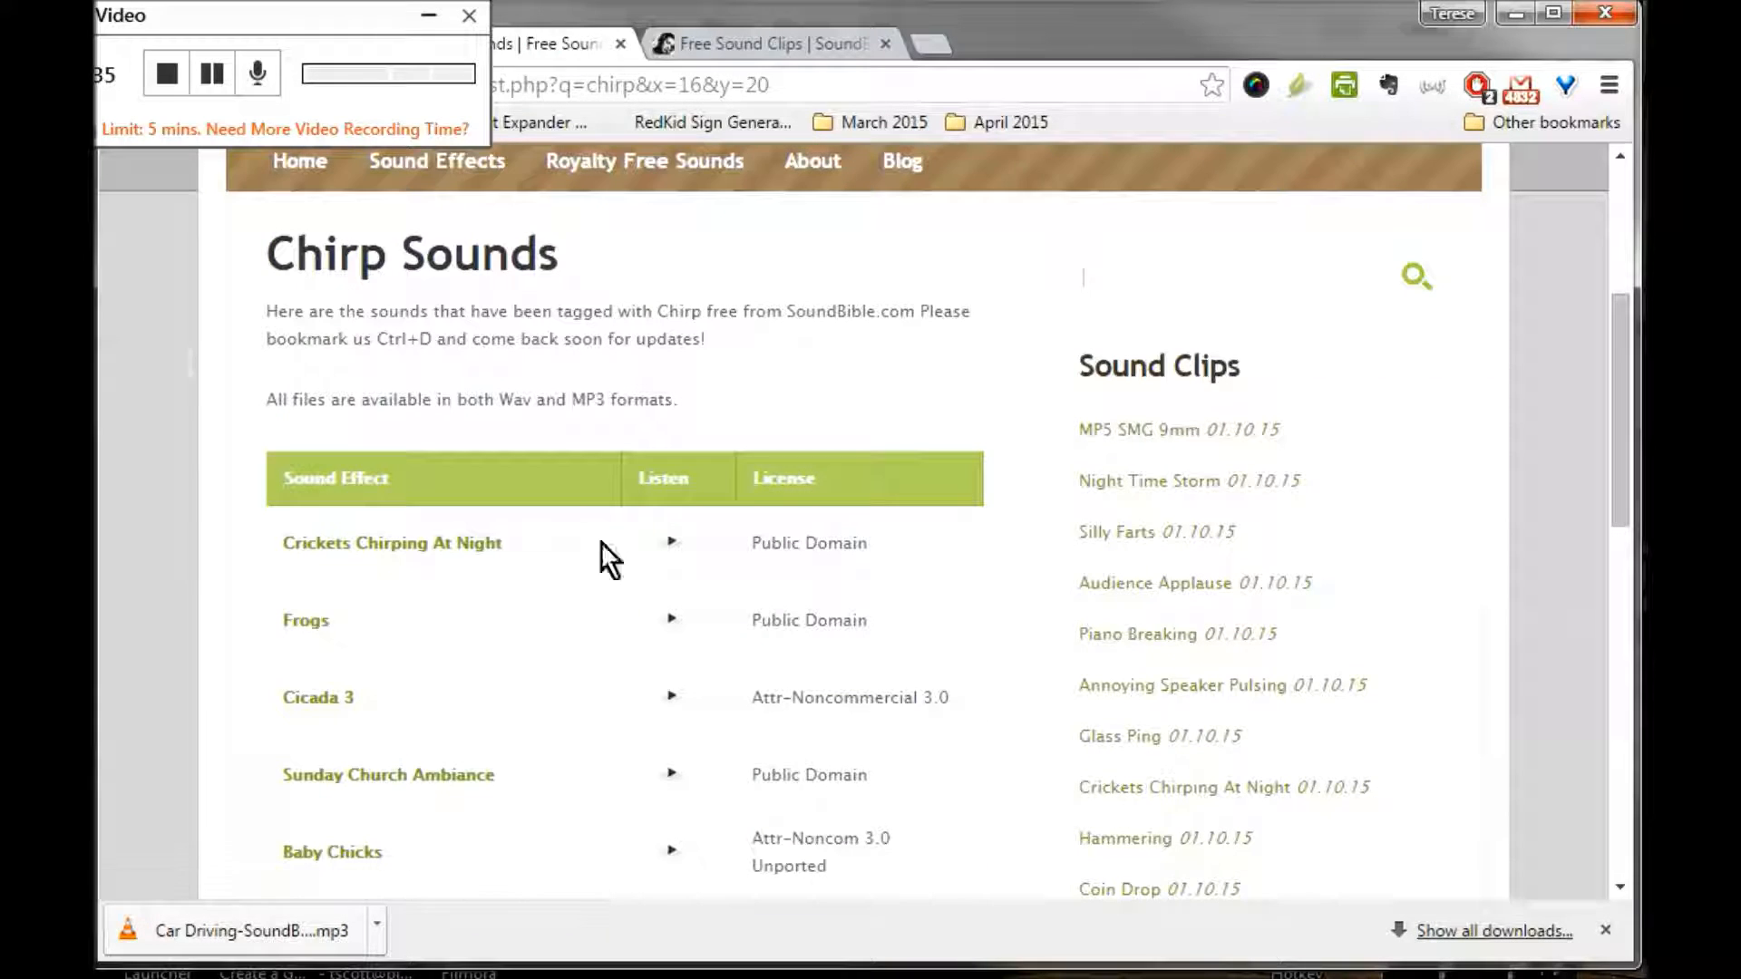
scroll(182, 480, "down", 5)
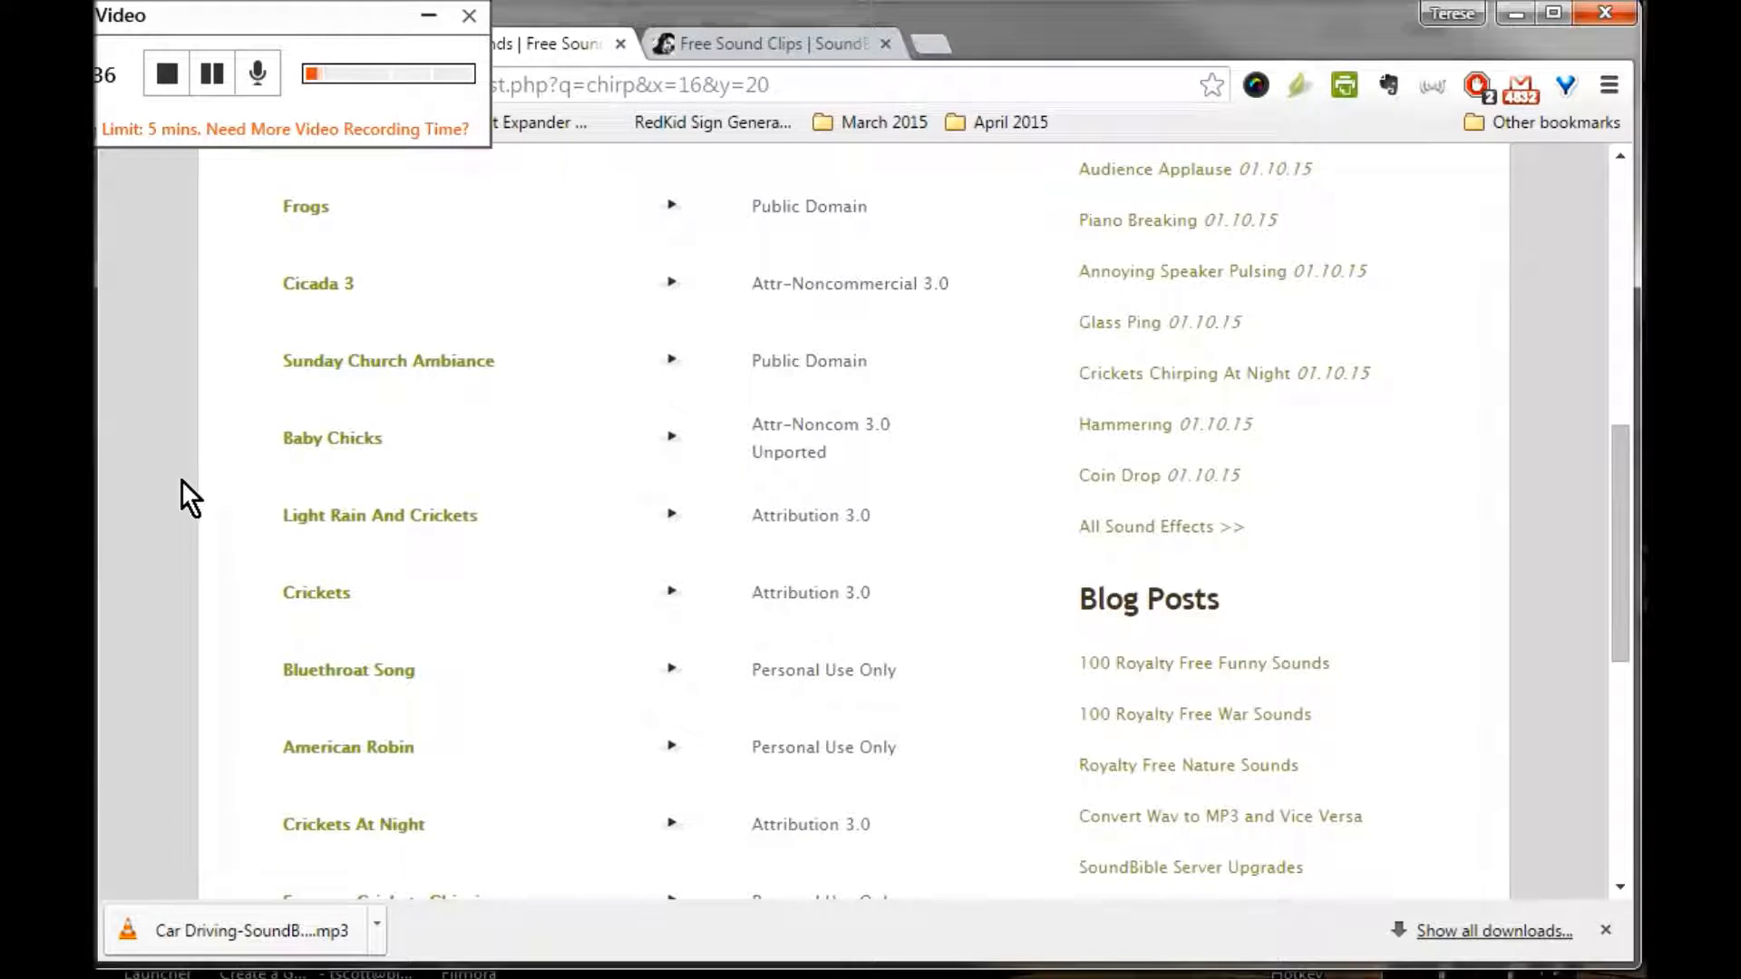
scroll(181, 481, "down", 5)
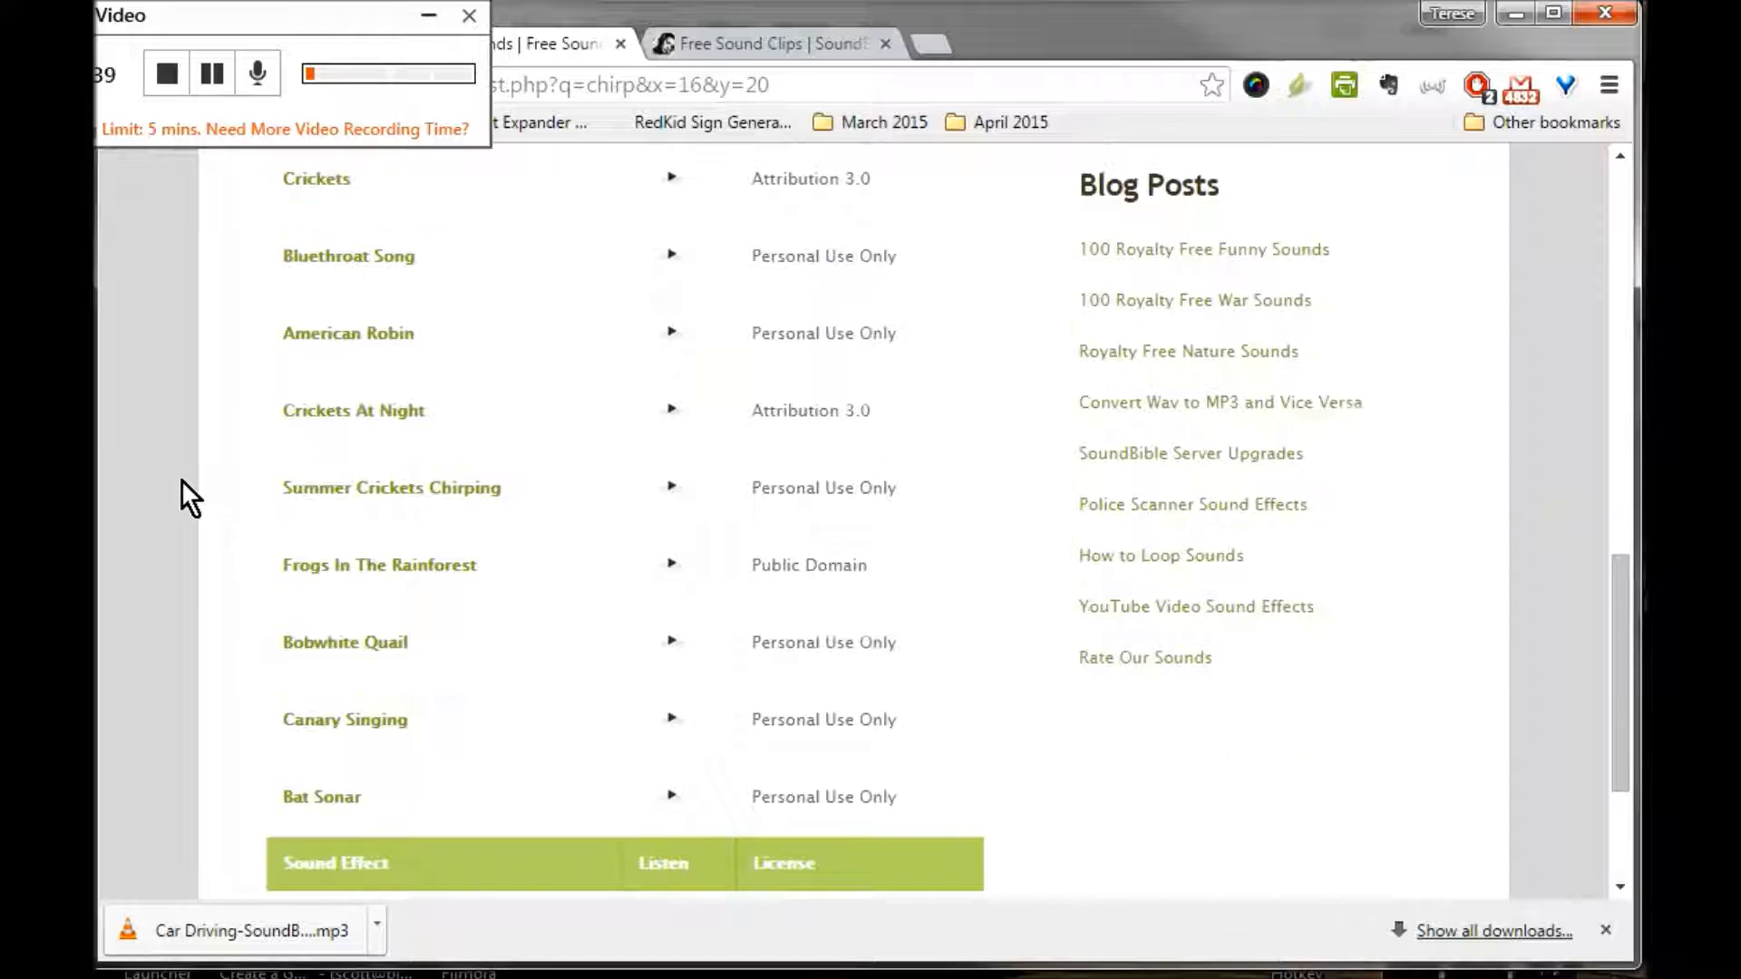
scroll(182, 480, "down", 2)
scroll(182, 481, "up", 2)
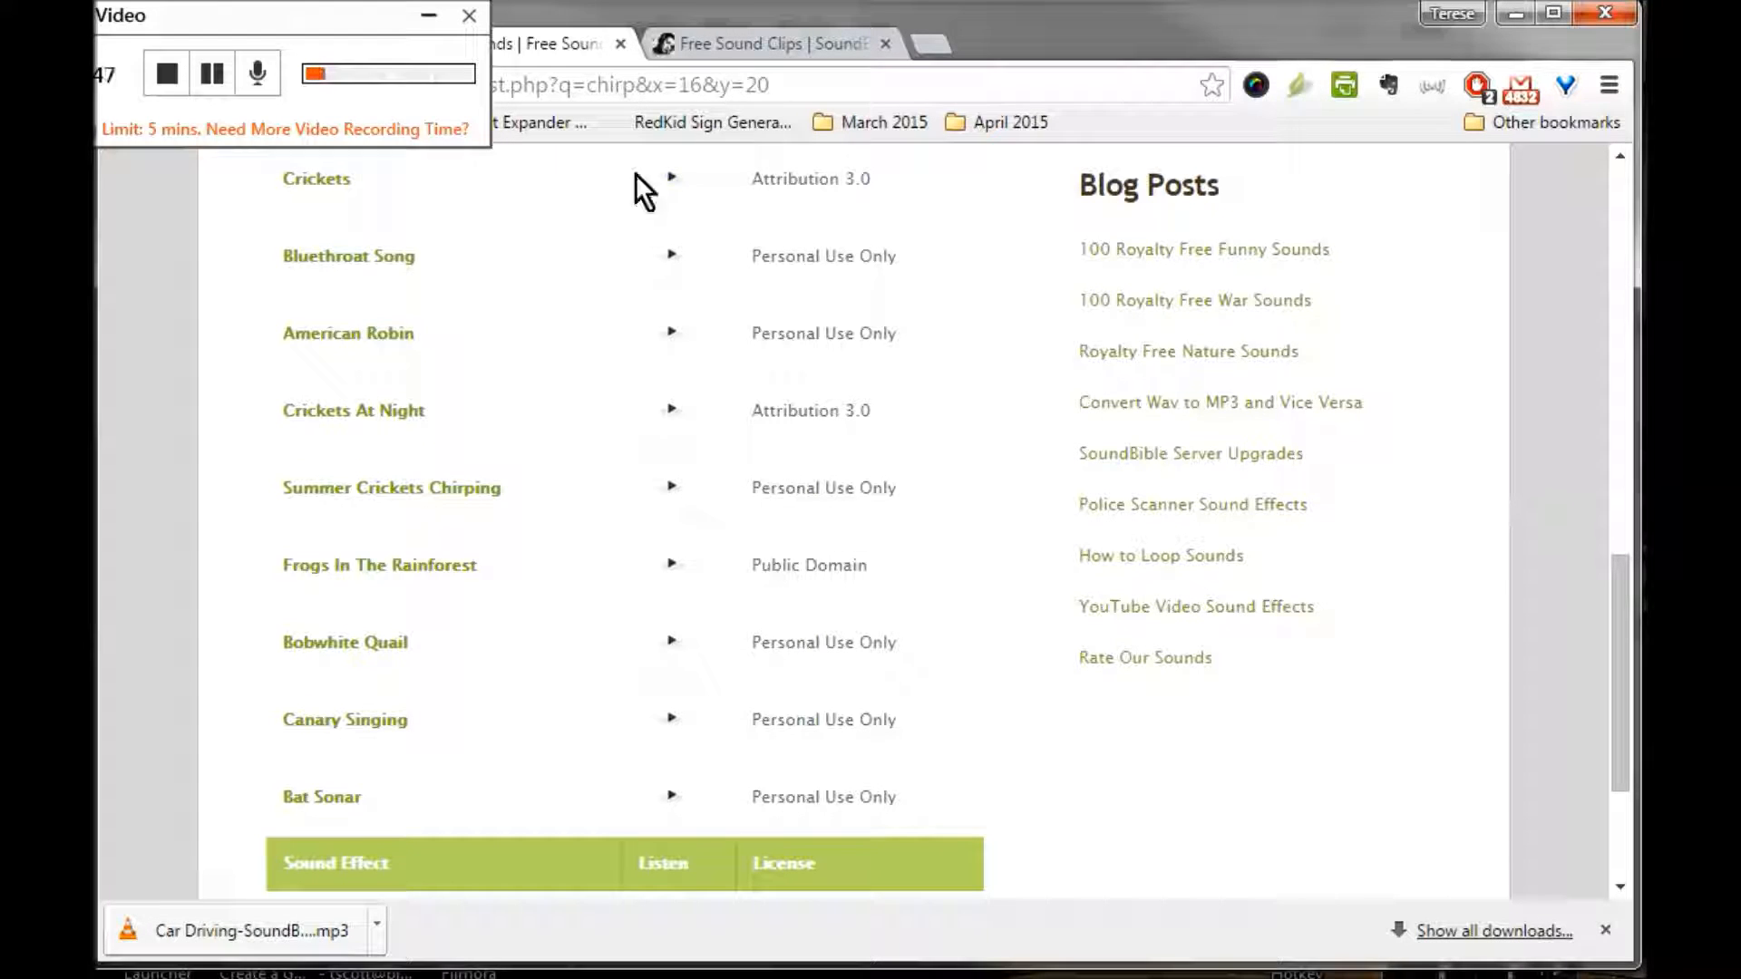
left_click(672, 177)
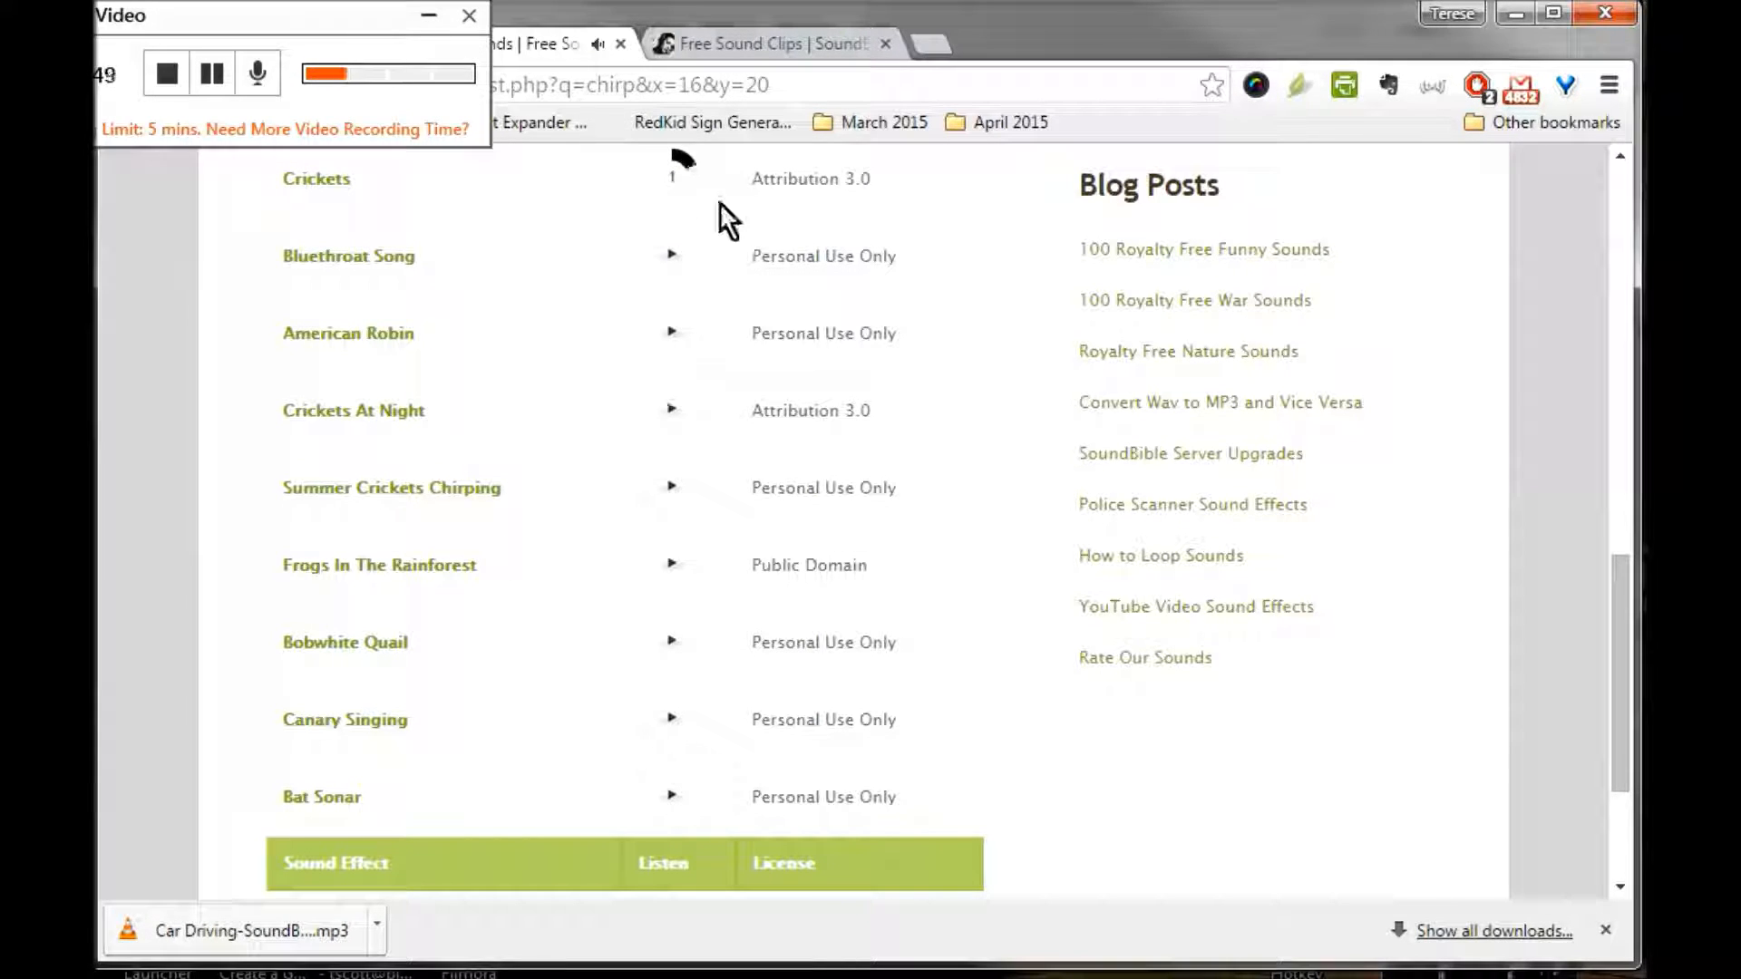
left_click(678, 202)
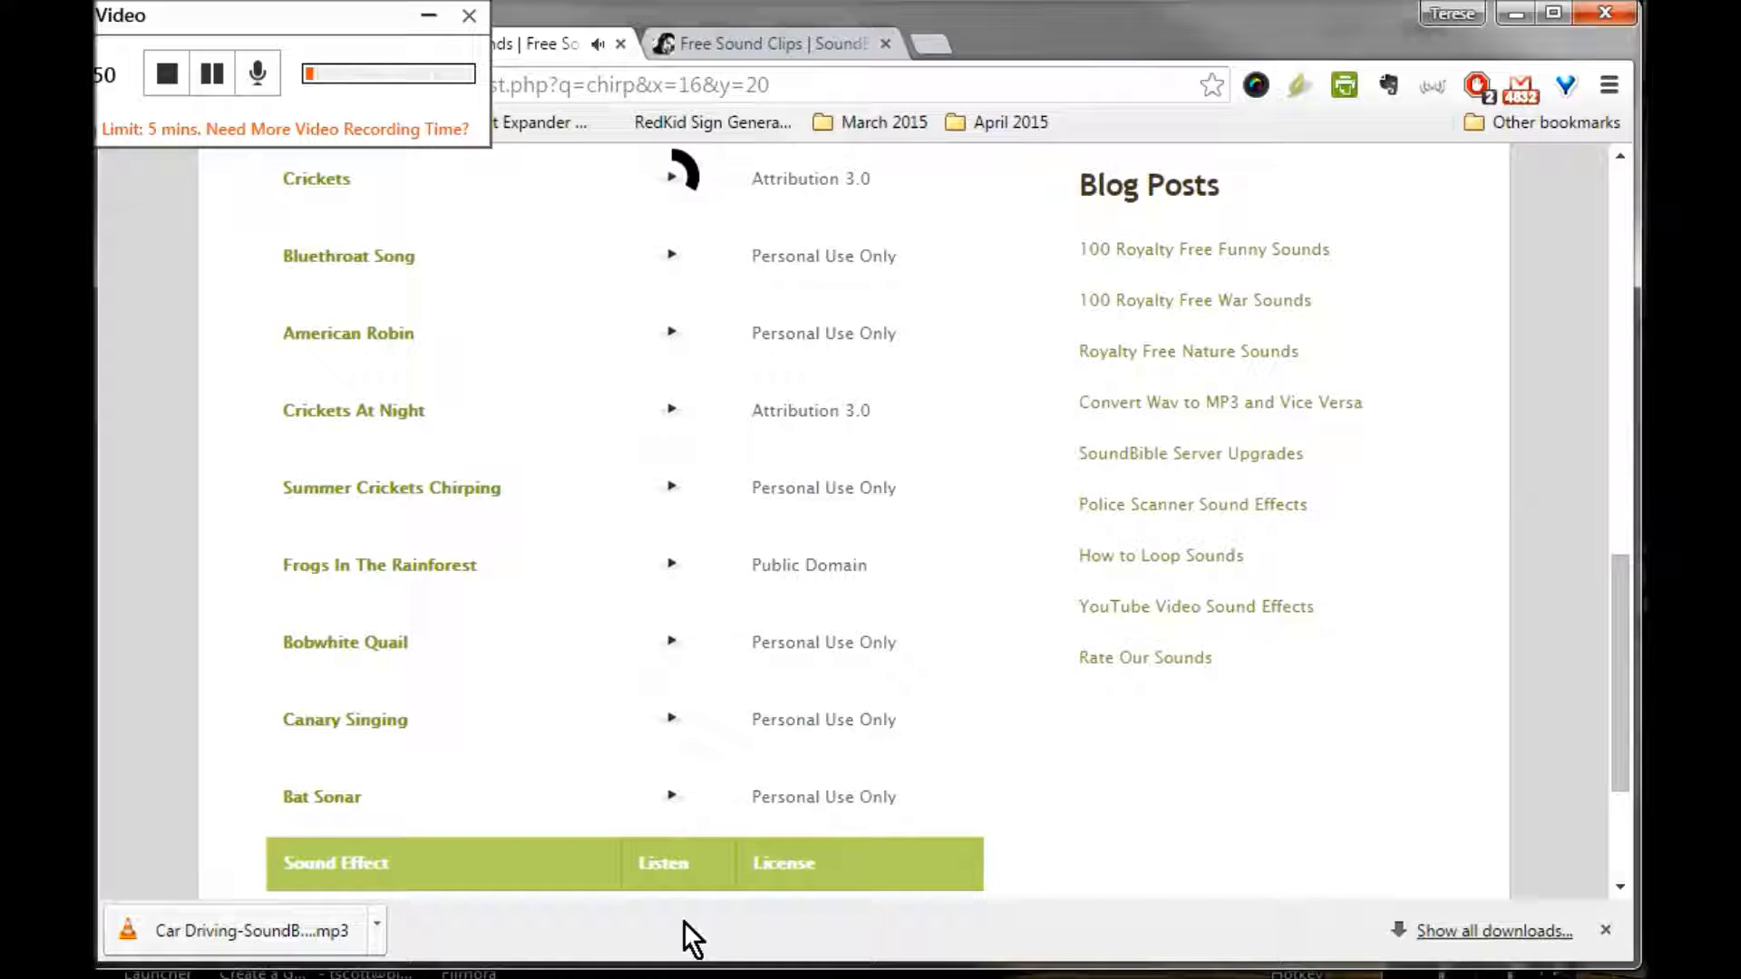
- Open the Crickets sound page and save its MP3 link as Crickets-SoundBible.com-1506135086.mp3 in the Animation 2014-15 folder
left_click(325, 192)
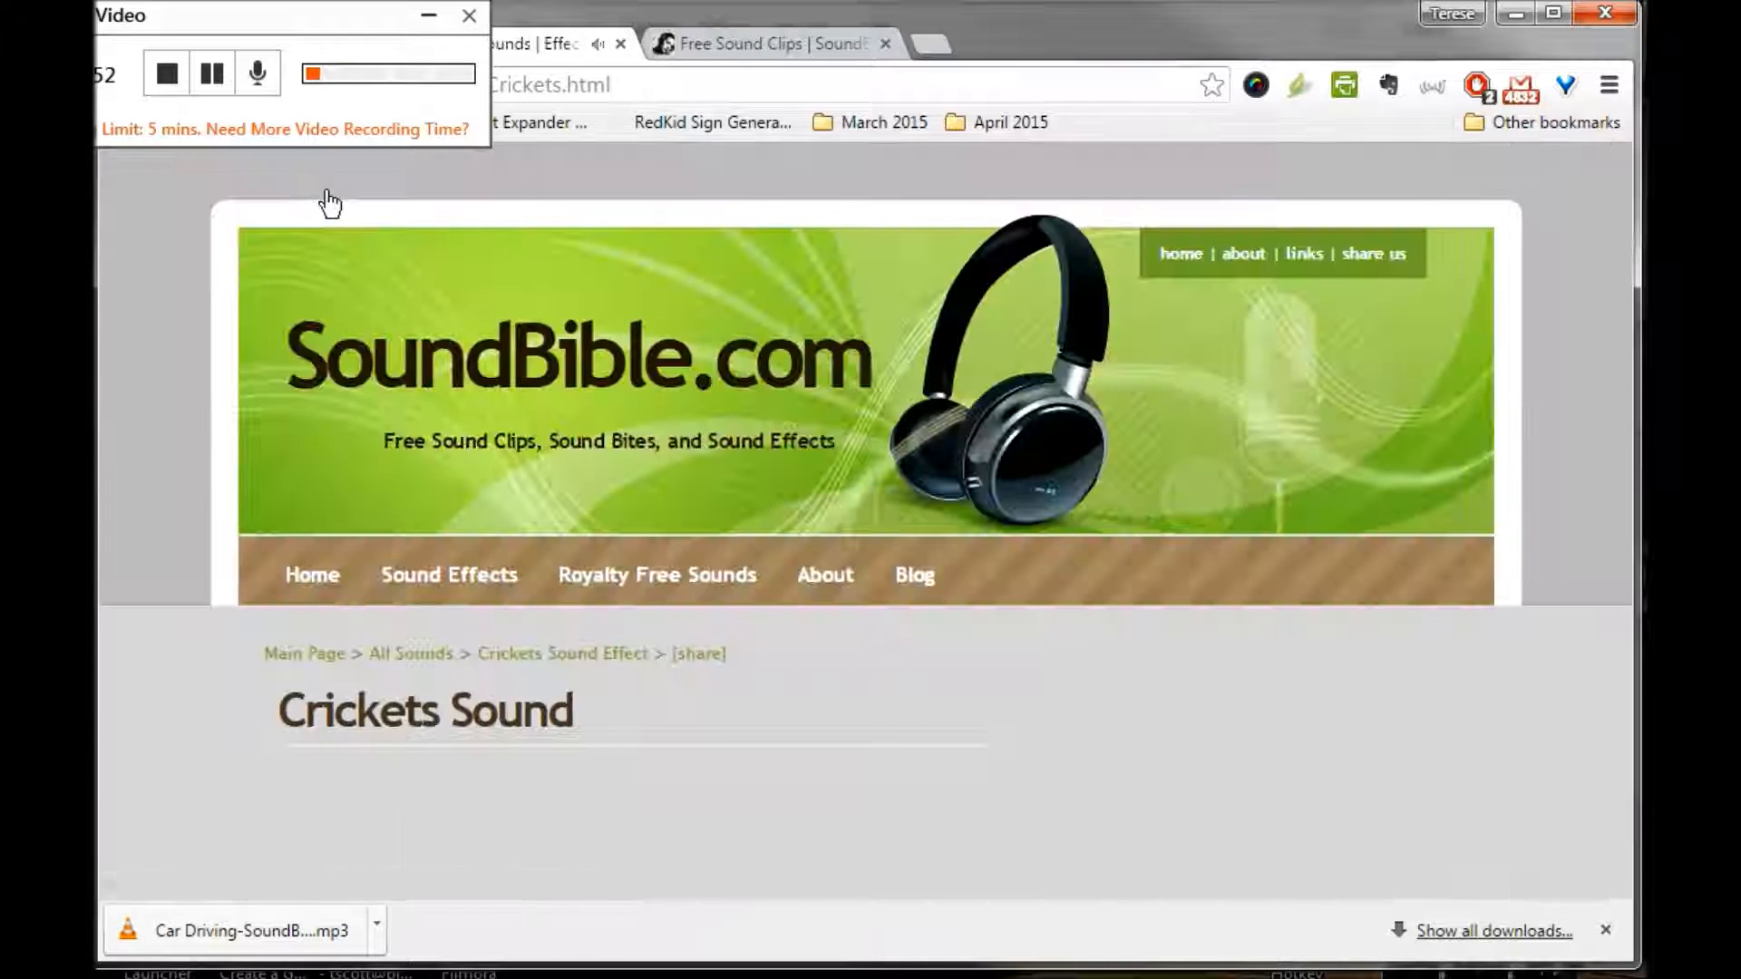
scroll(544, 743, "down", 5)
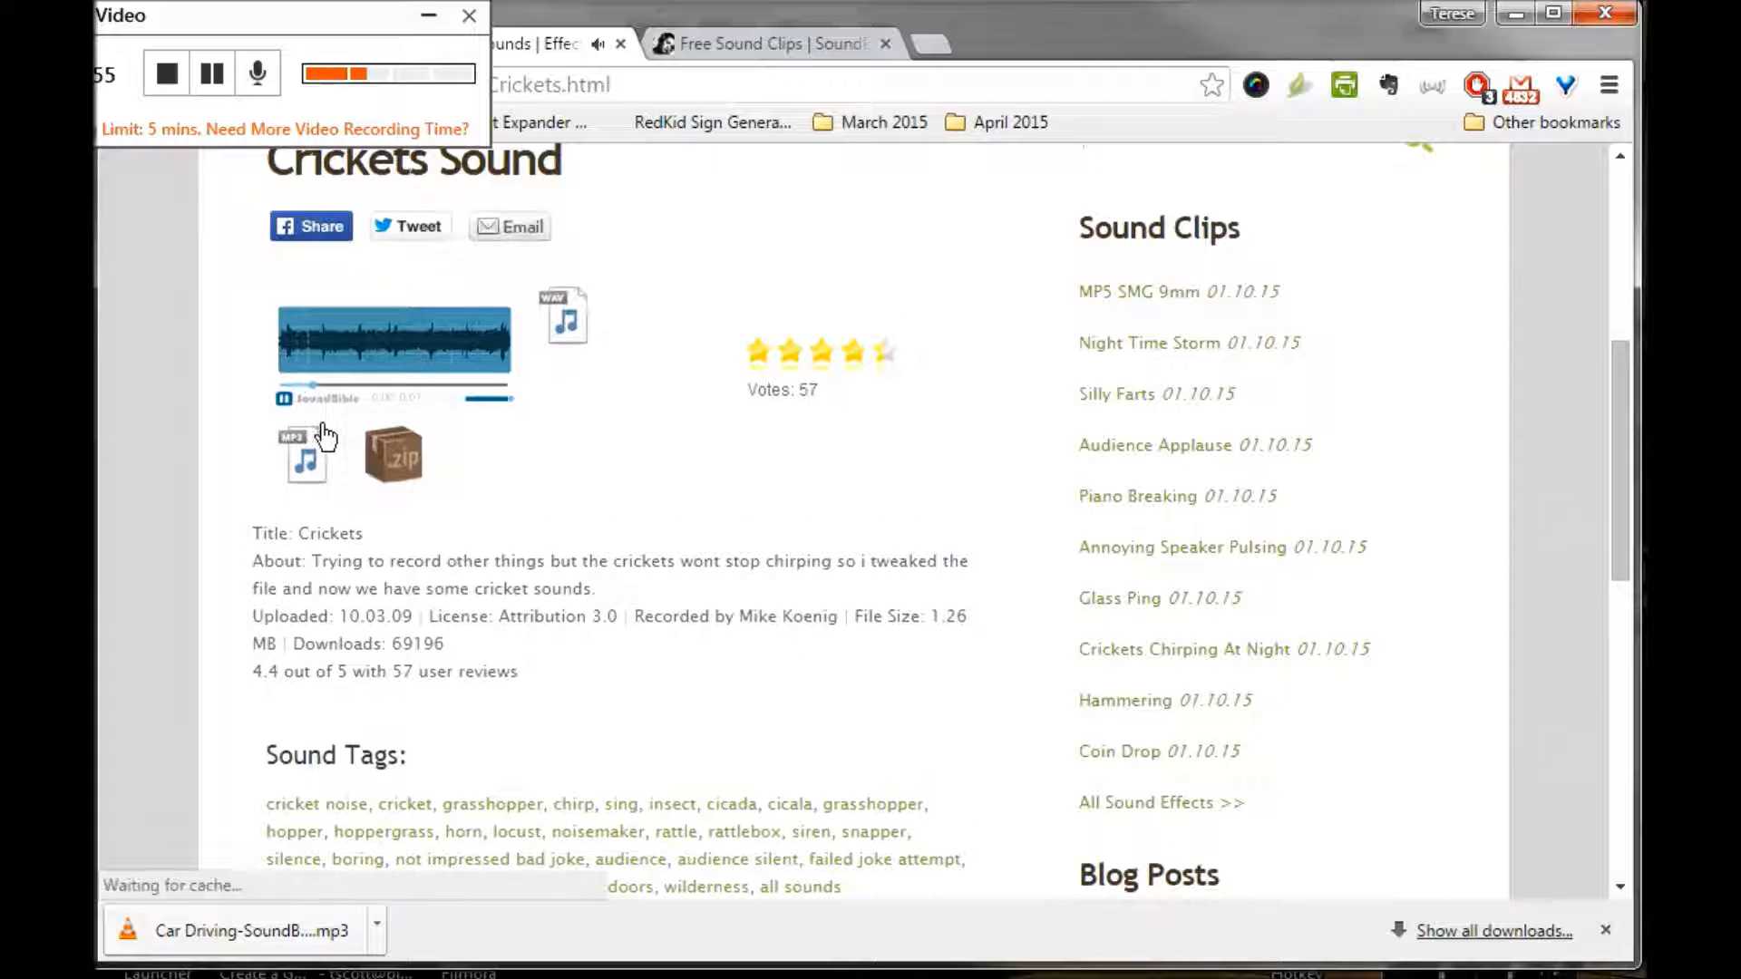
right_click(300, 449)
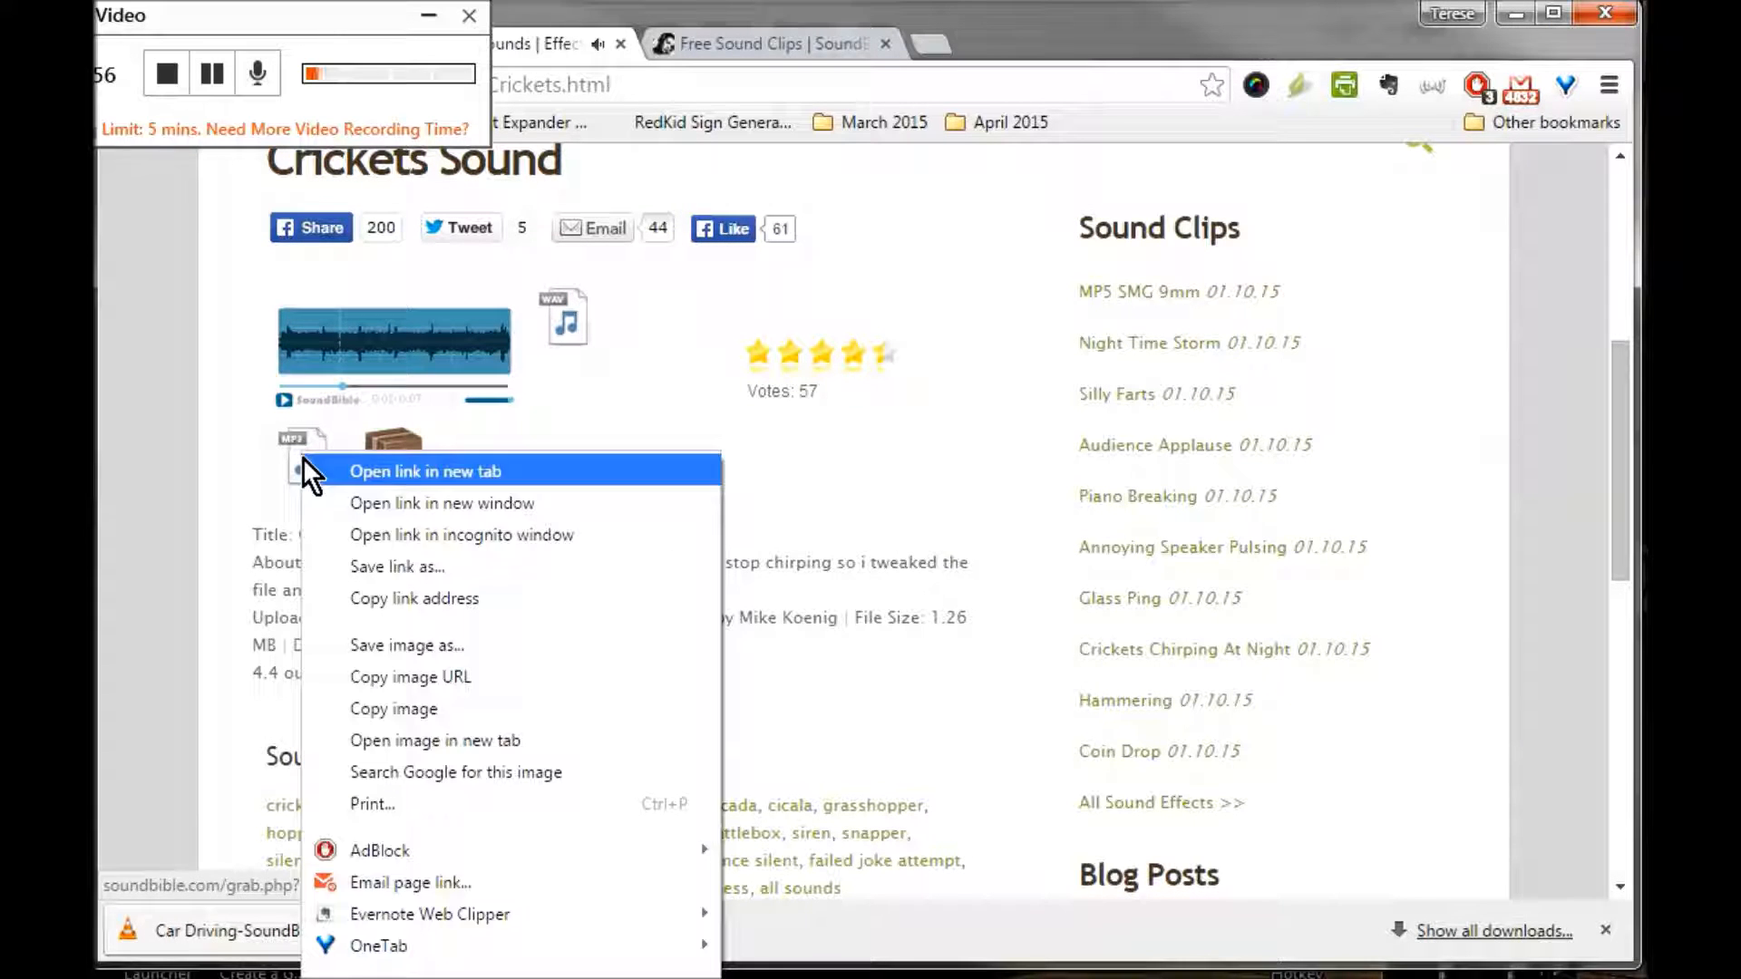
left_click(390, 569)
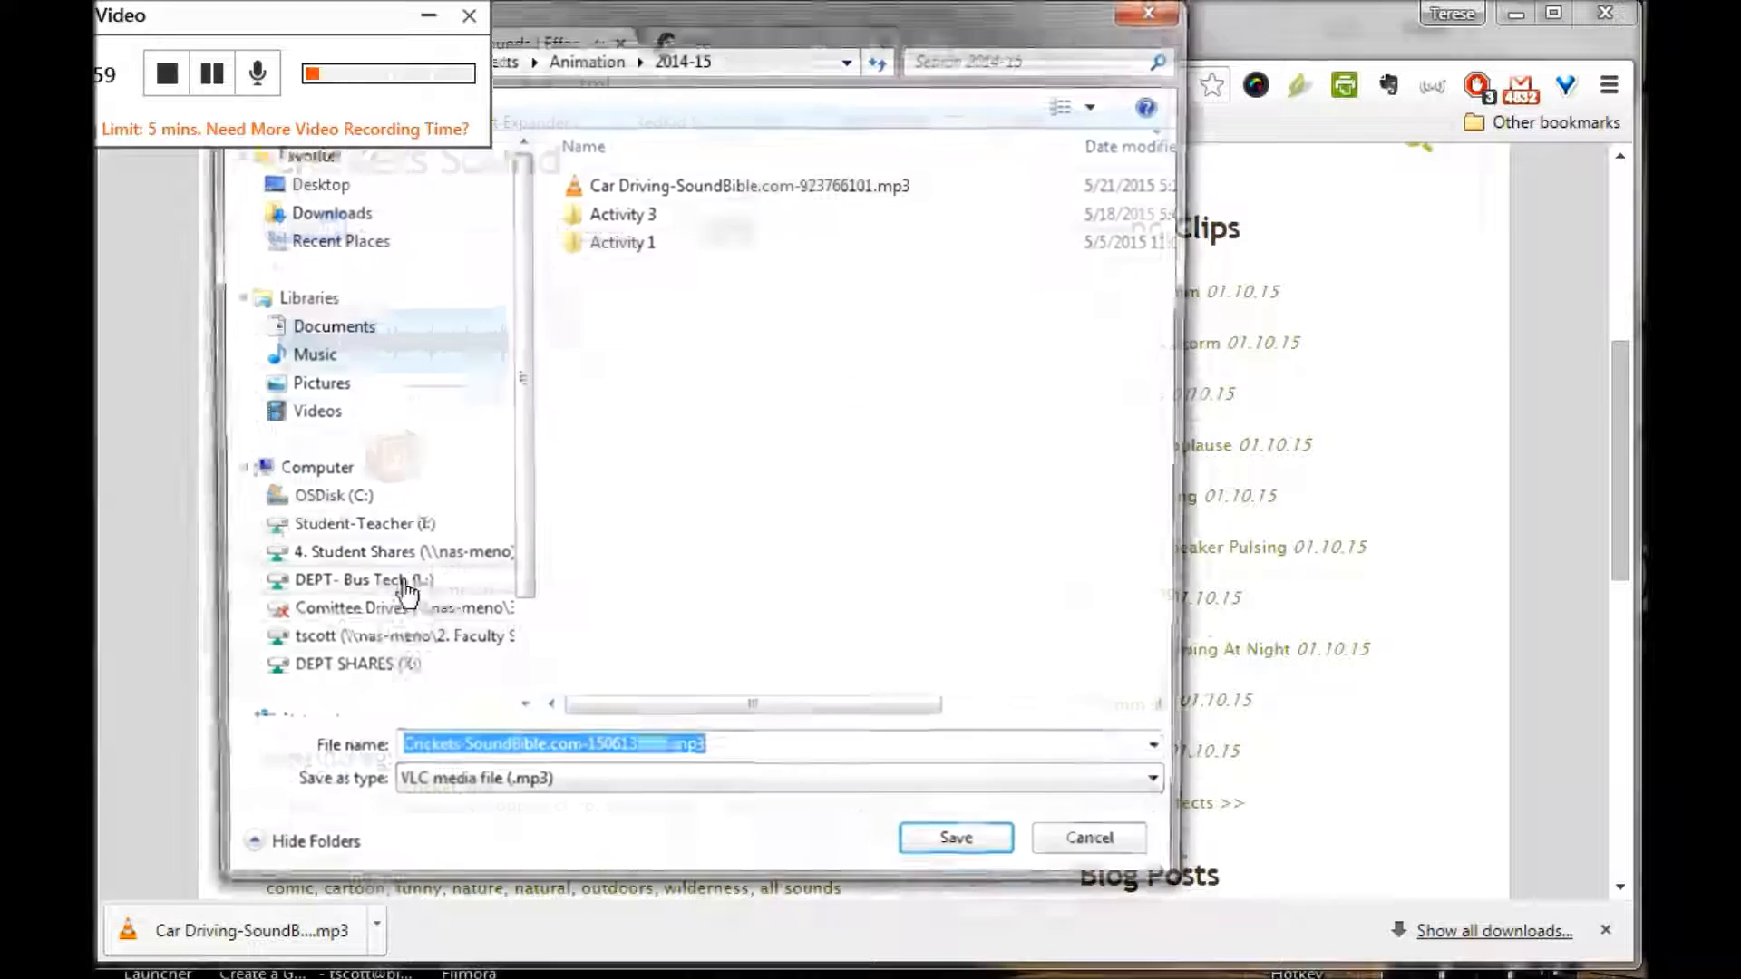
left_click(930, 857)
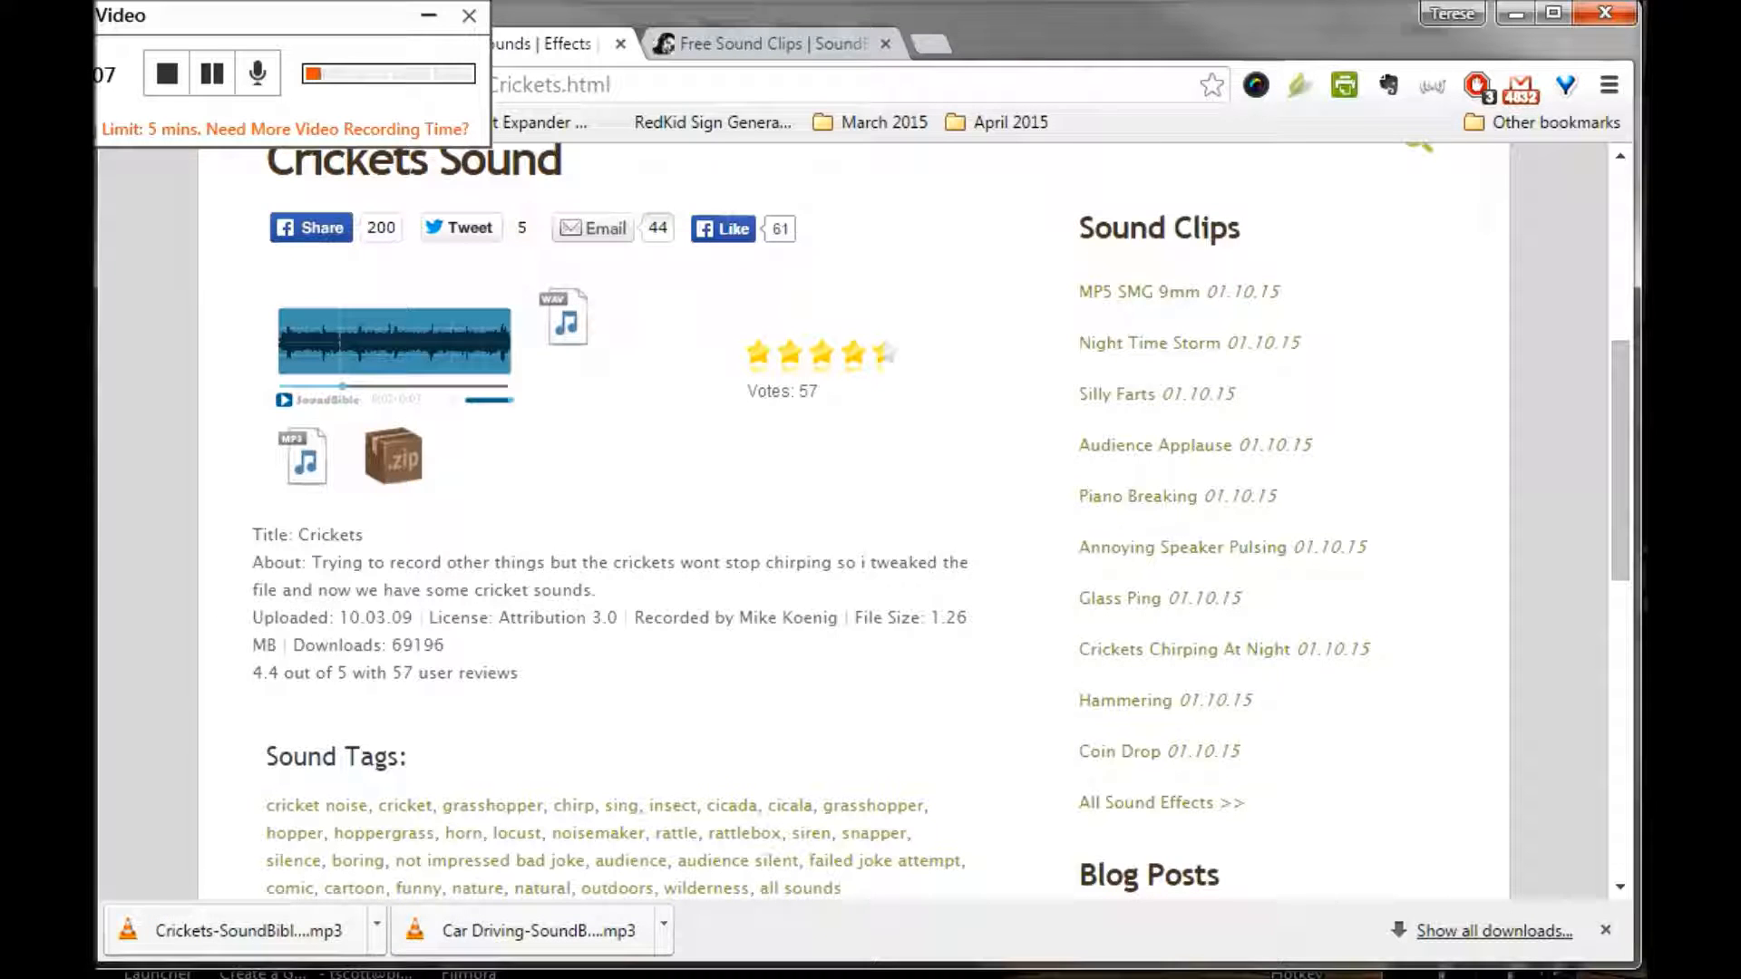
- Review the Notepad notes on importing the saved sound files to the Flash library, and put the notes away
mouse_move(813, 977)
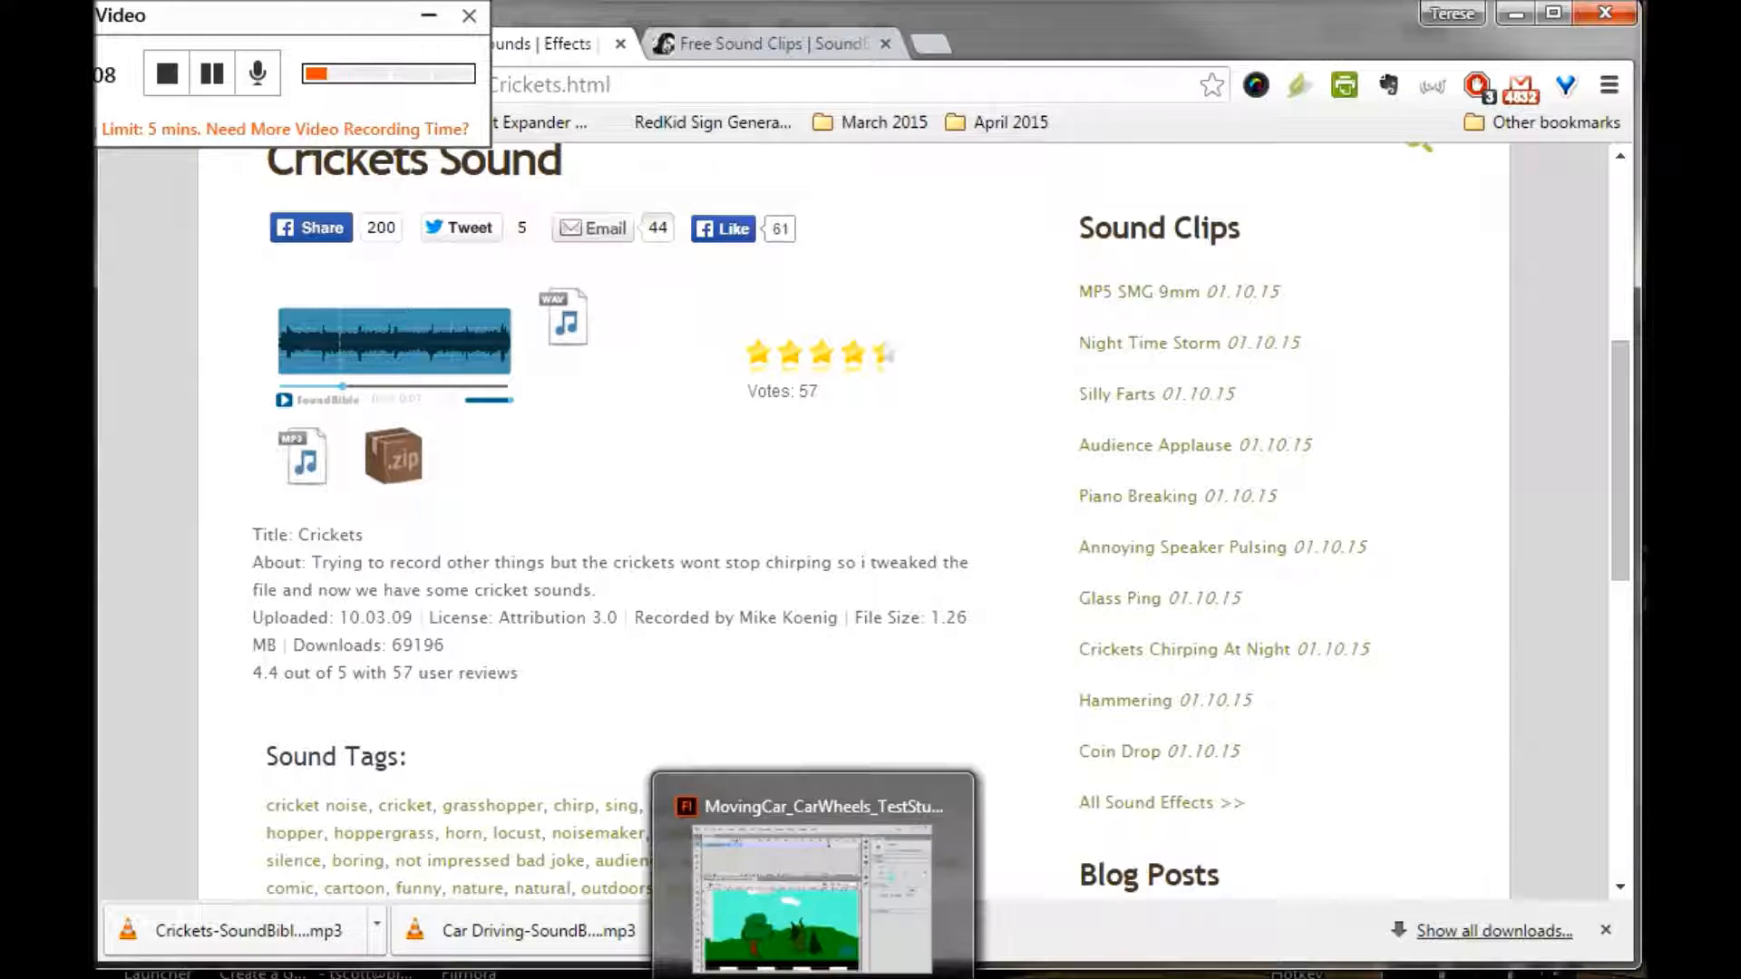
left_click(972, 977)
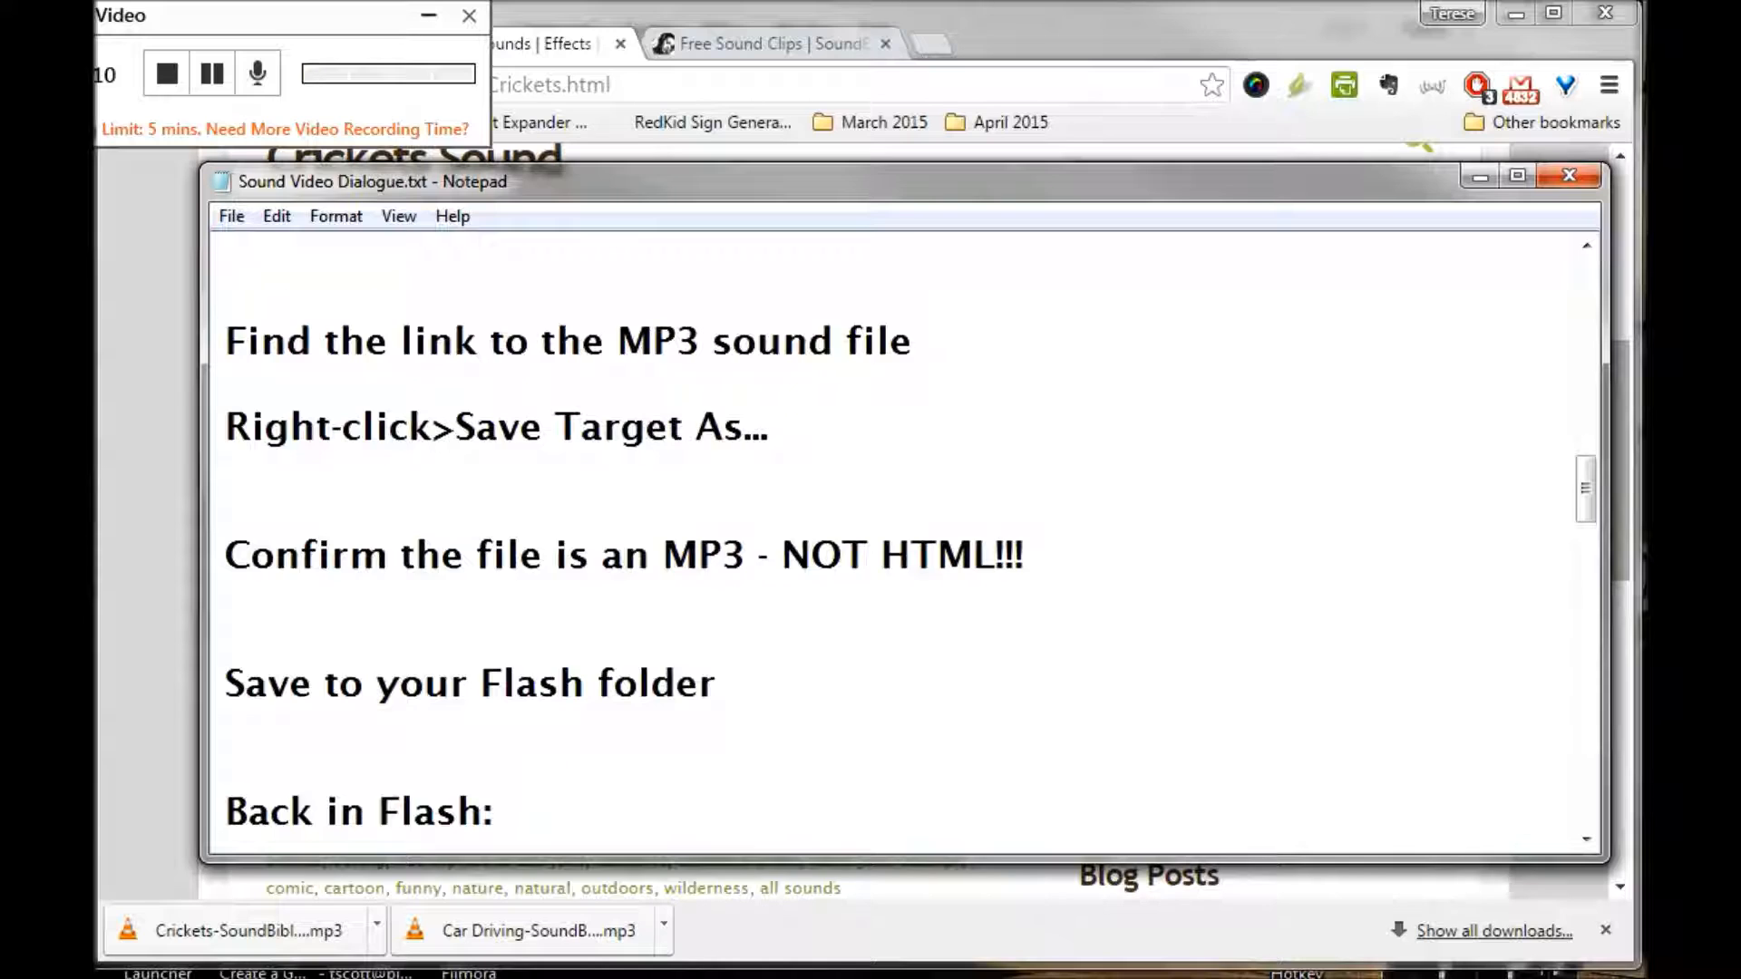
scroll(904, 542, "down", 3)
left_click_drag(1588, 555, 1586, 578)
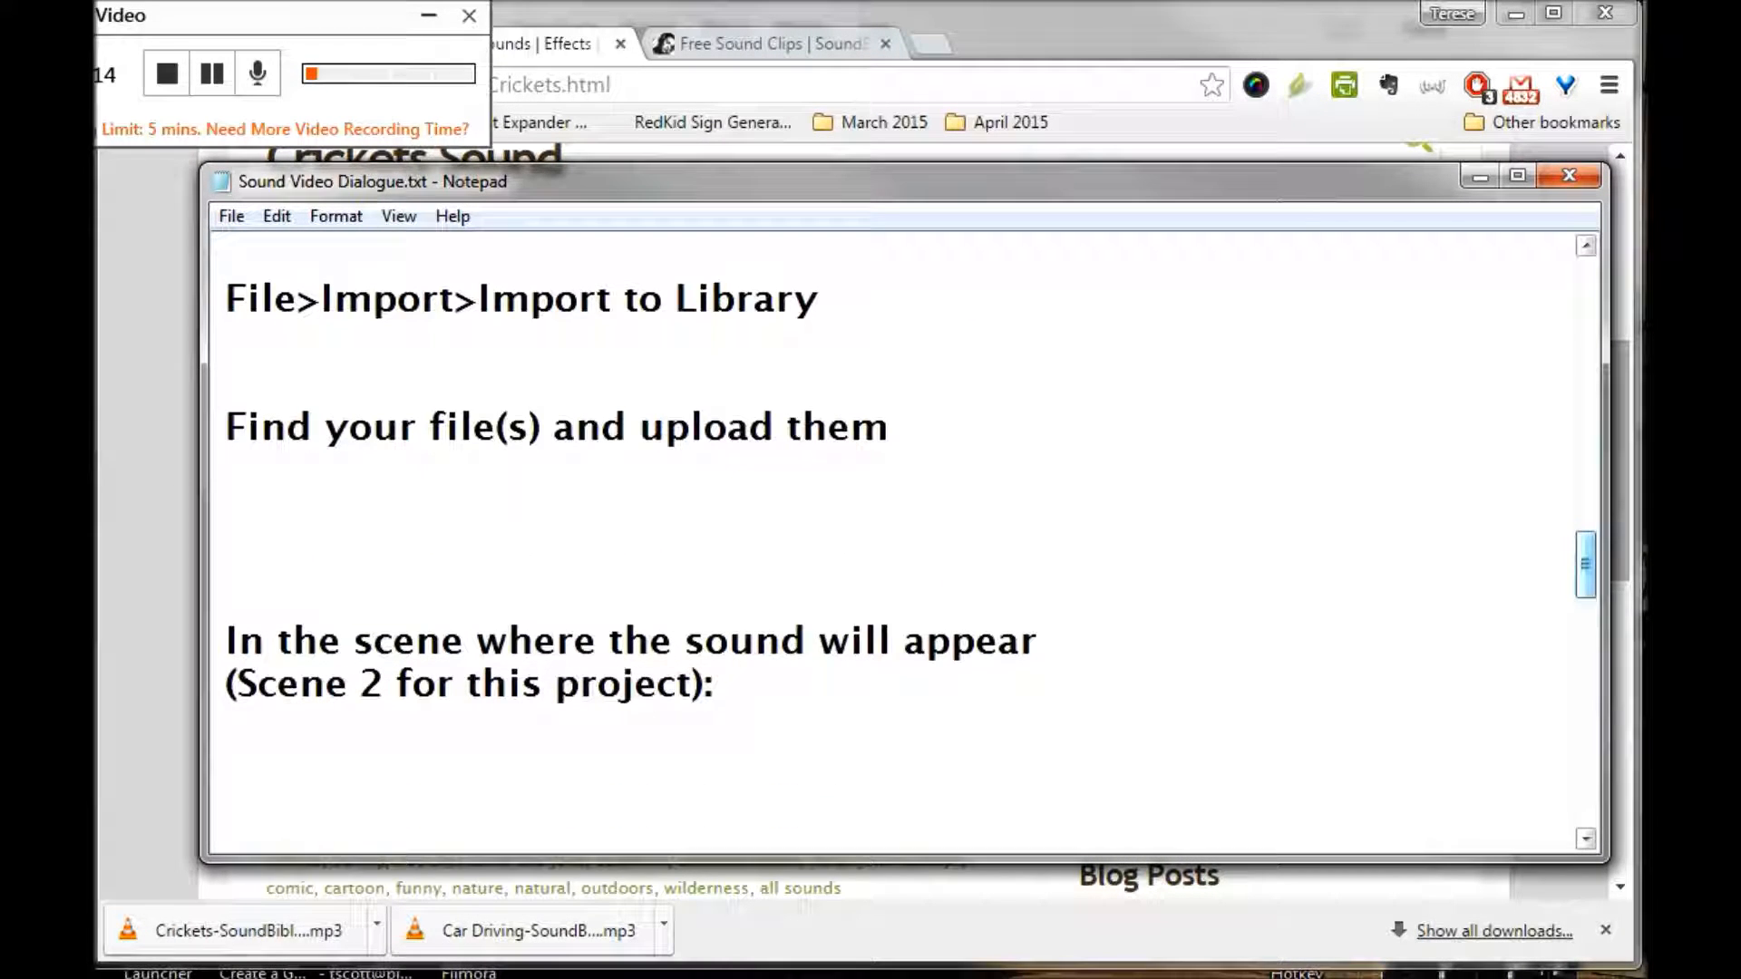
key("super+Down")
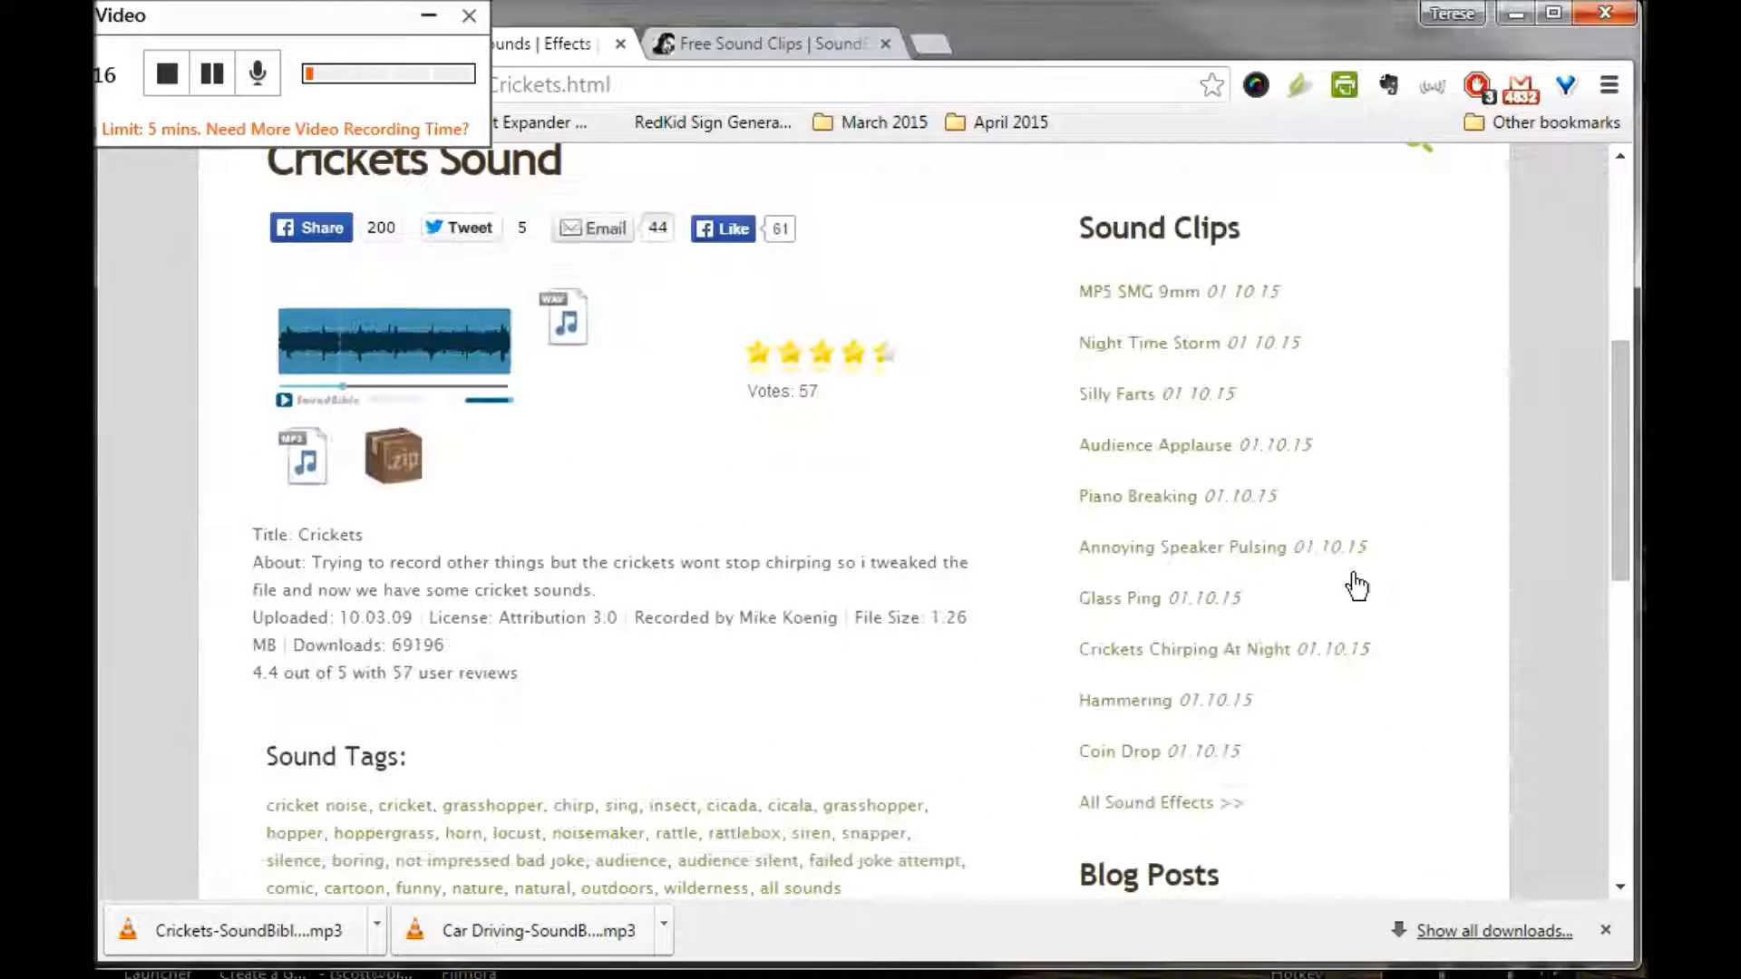
- Switch to Flash and start importing files to the library of the moving car document
left_click(972, 977)
key("alt+Tab")
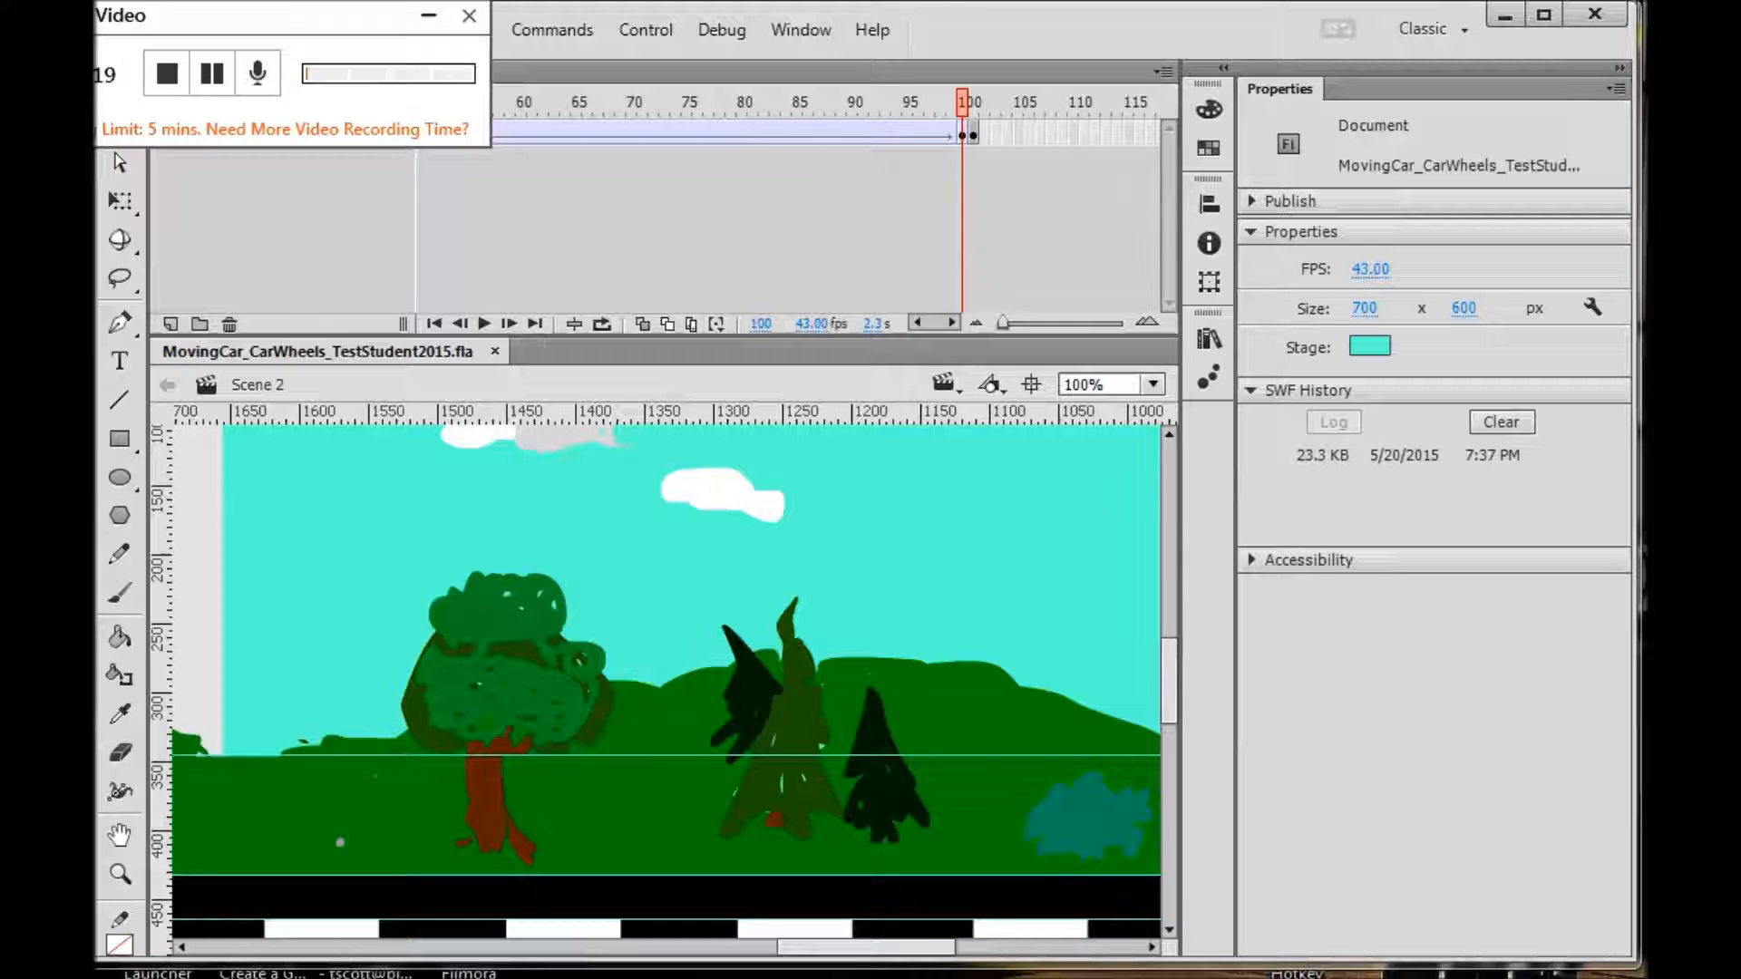
left_click_drag(148, 9, 2, 133)
left_click(181, 23)
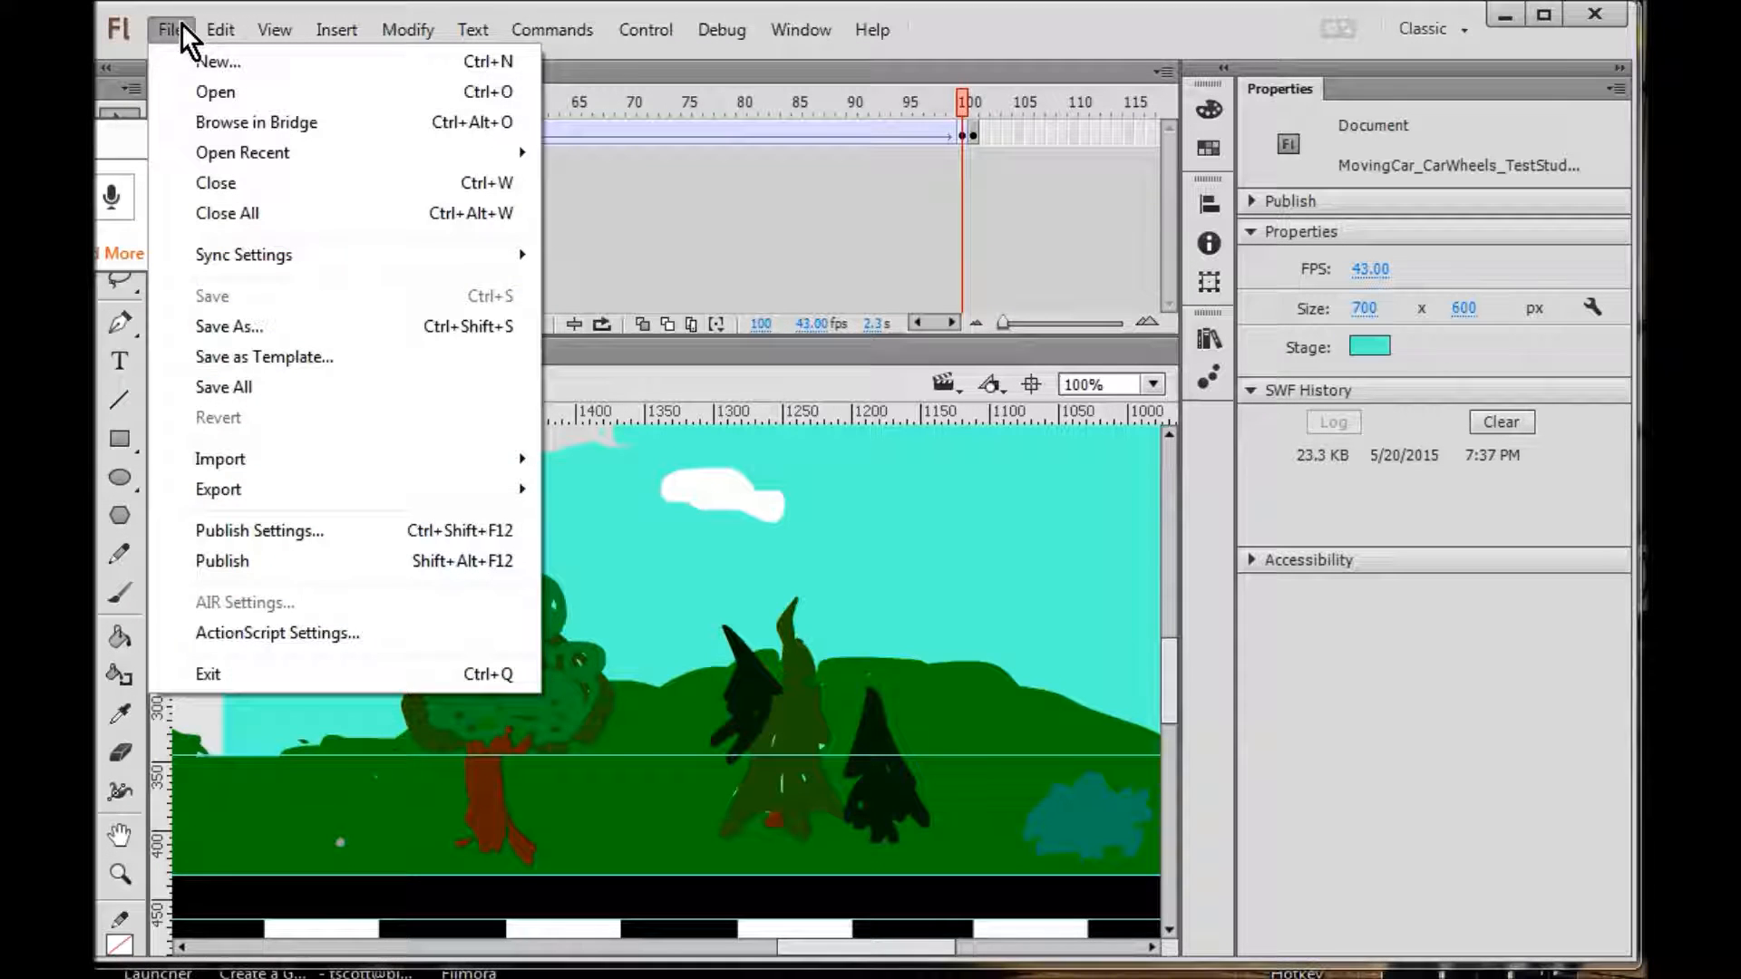
mouse_move(227, 459)
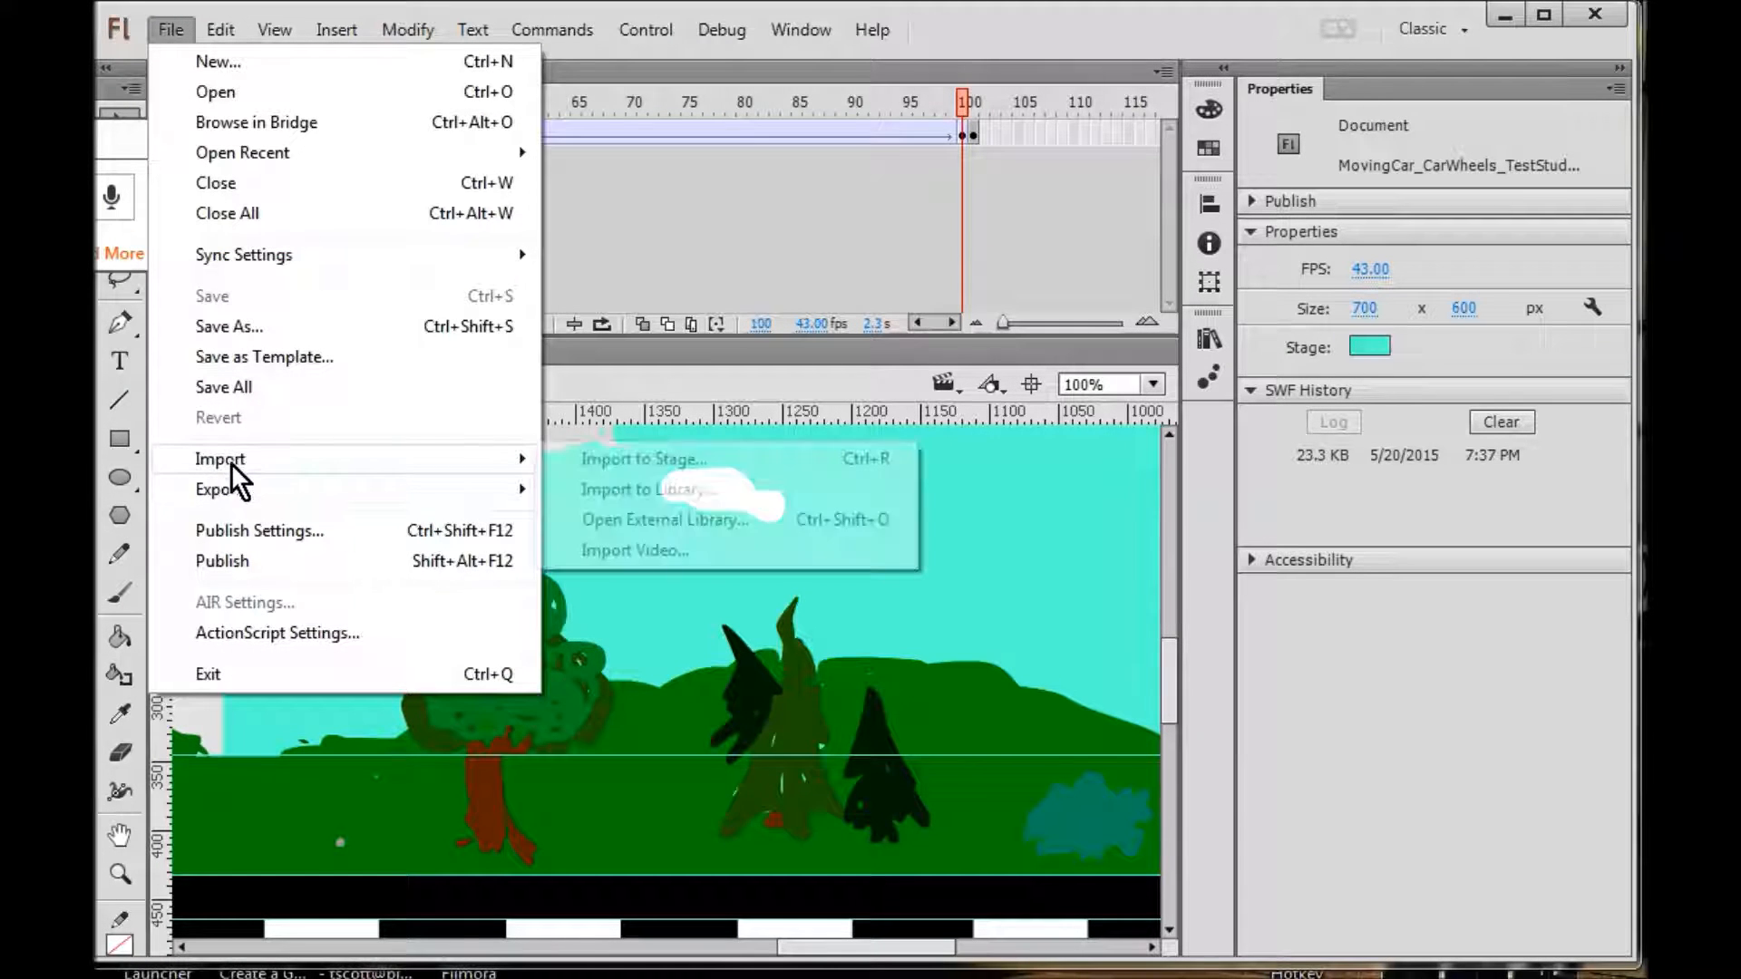
left_click(672, 498)
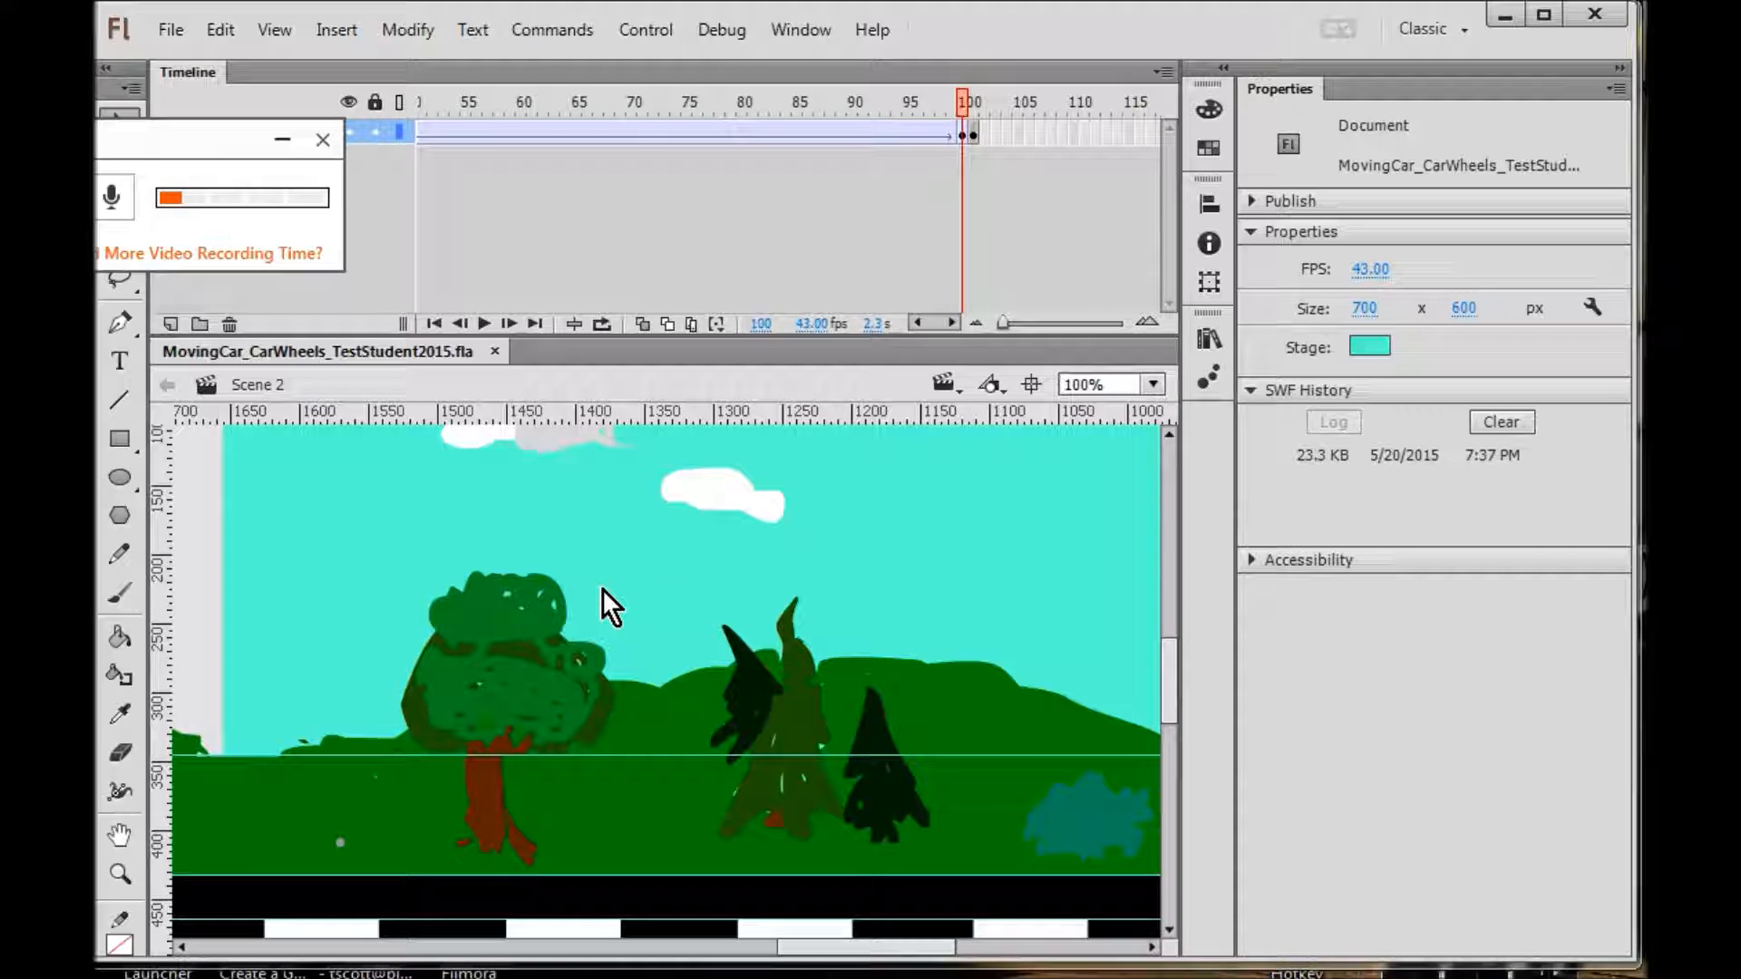
key("ctrl+alt+r")
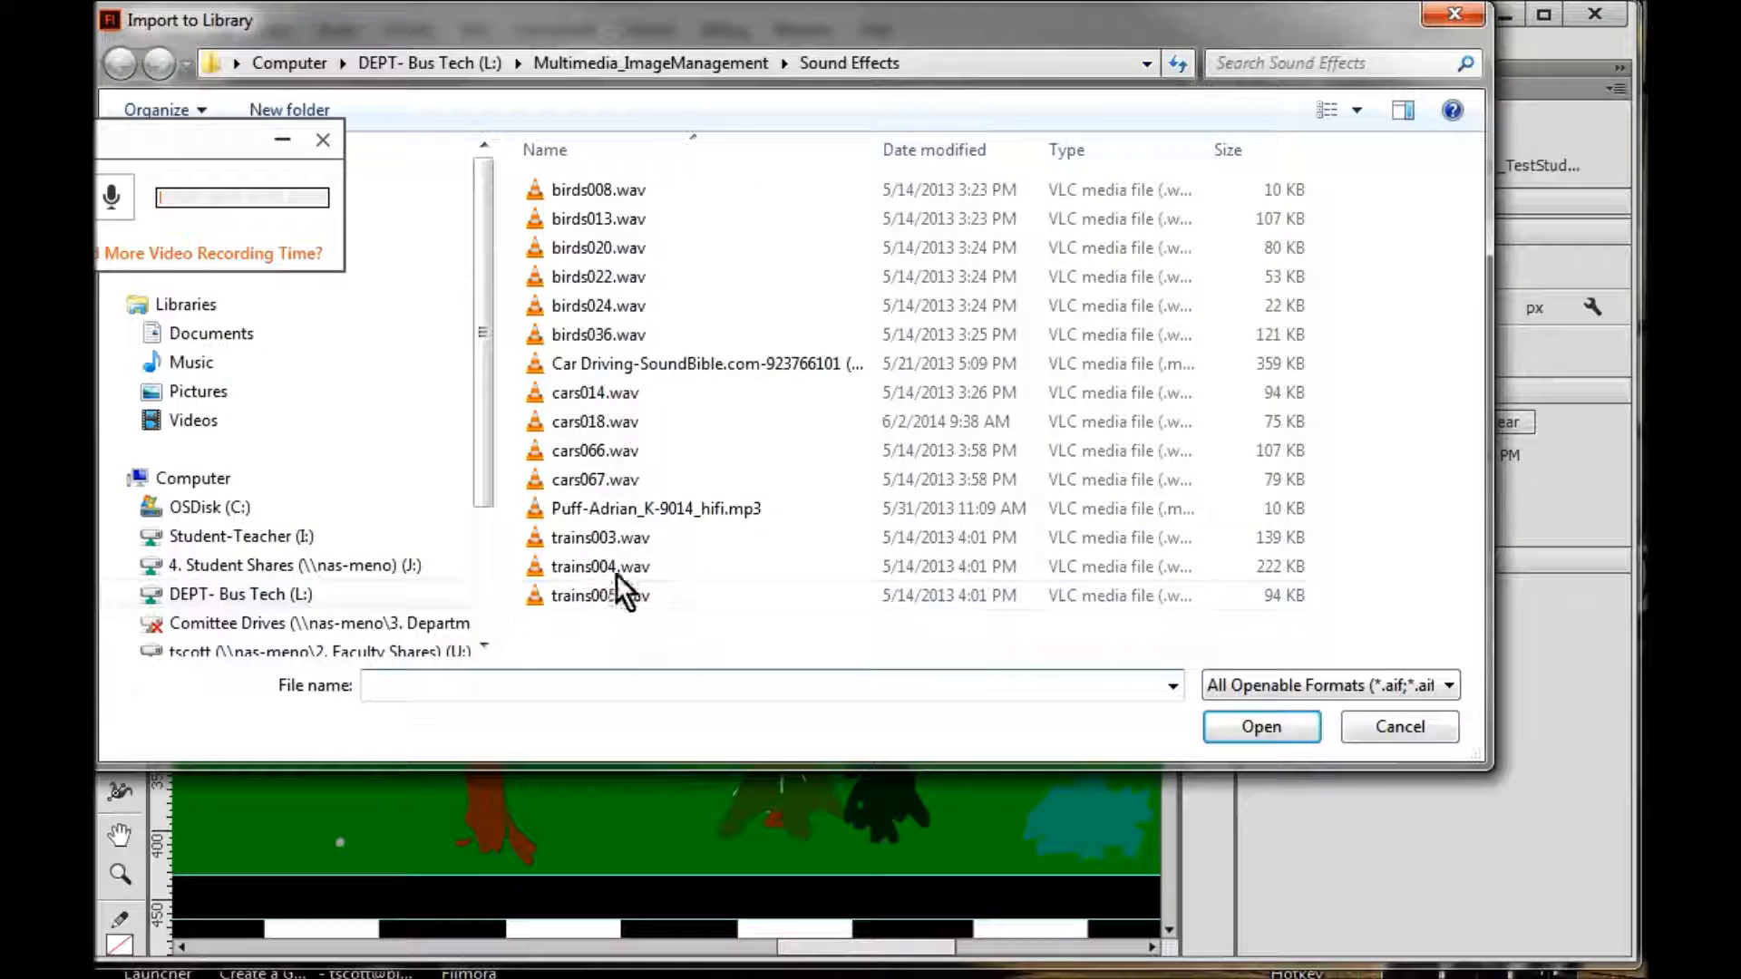
- Import the Crickets and Car Driving MP3 files from the TestStudent Projects > Animation > 2014-15 folder into the library
left_click(645, 65)
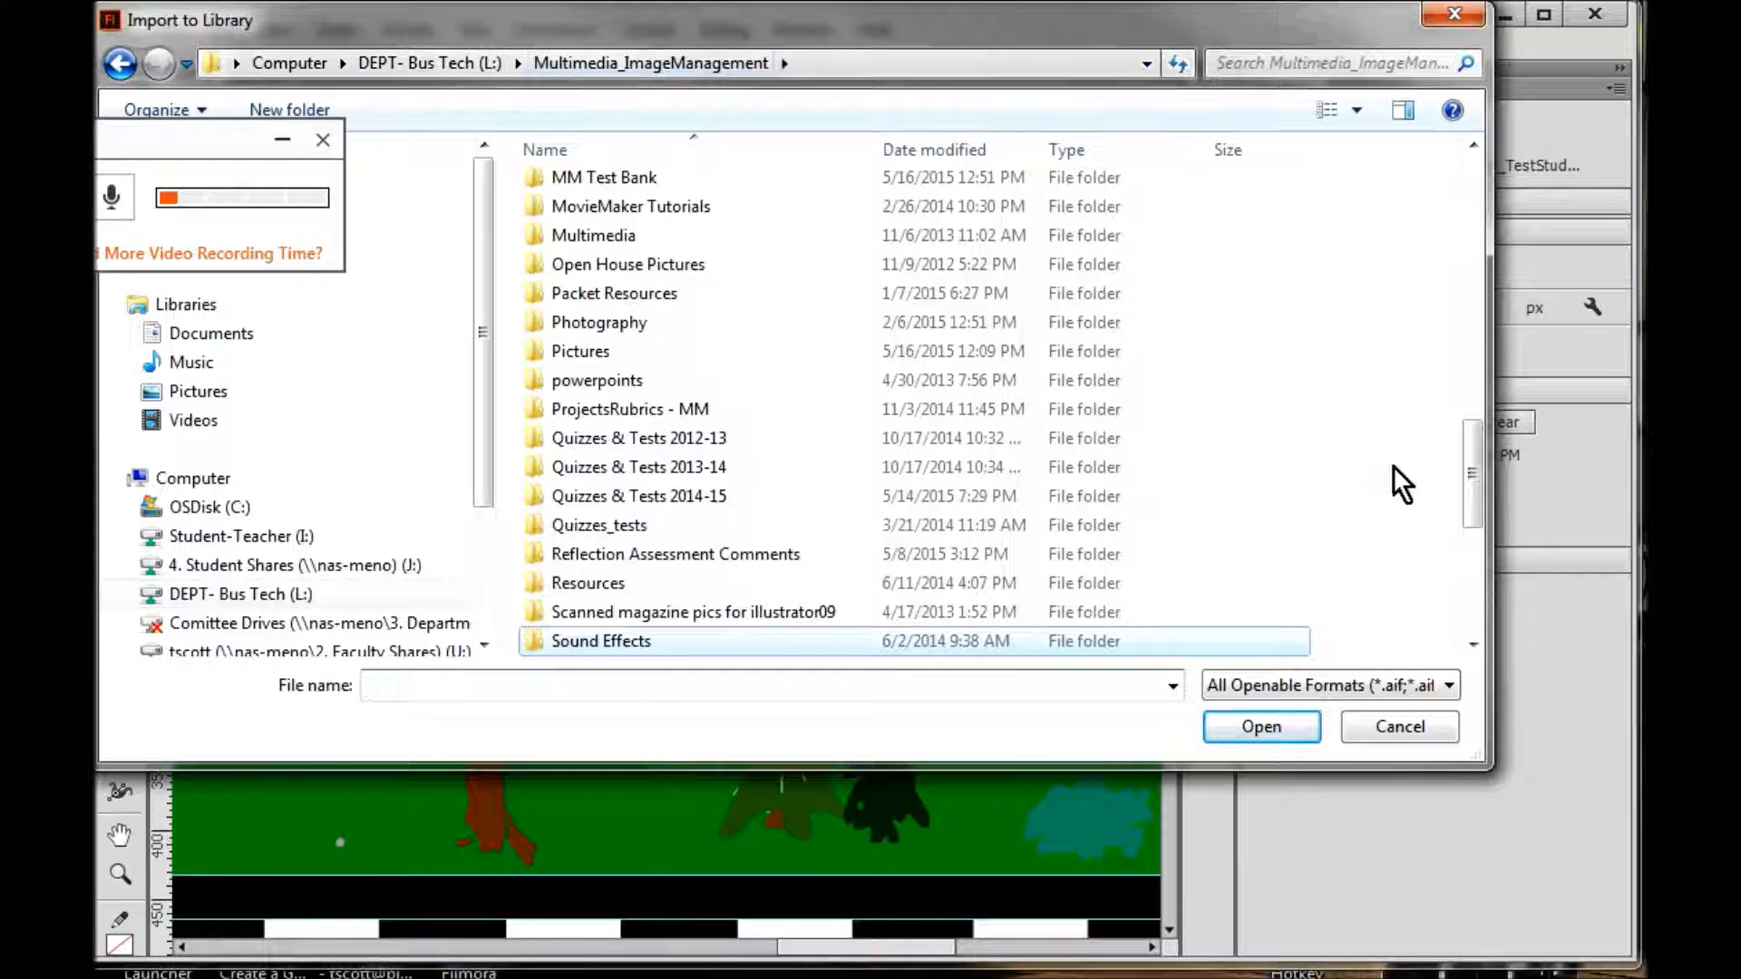
left_click_drag(1474, 458, 1128, 519)
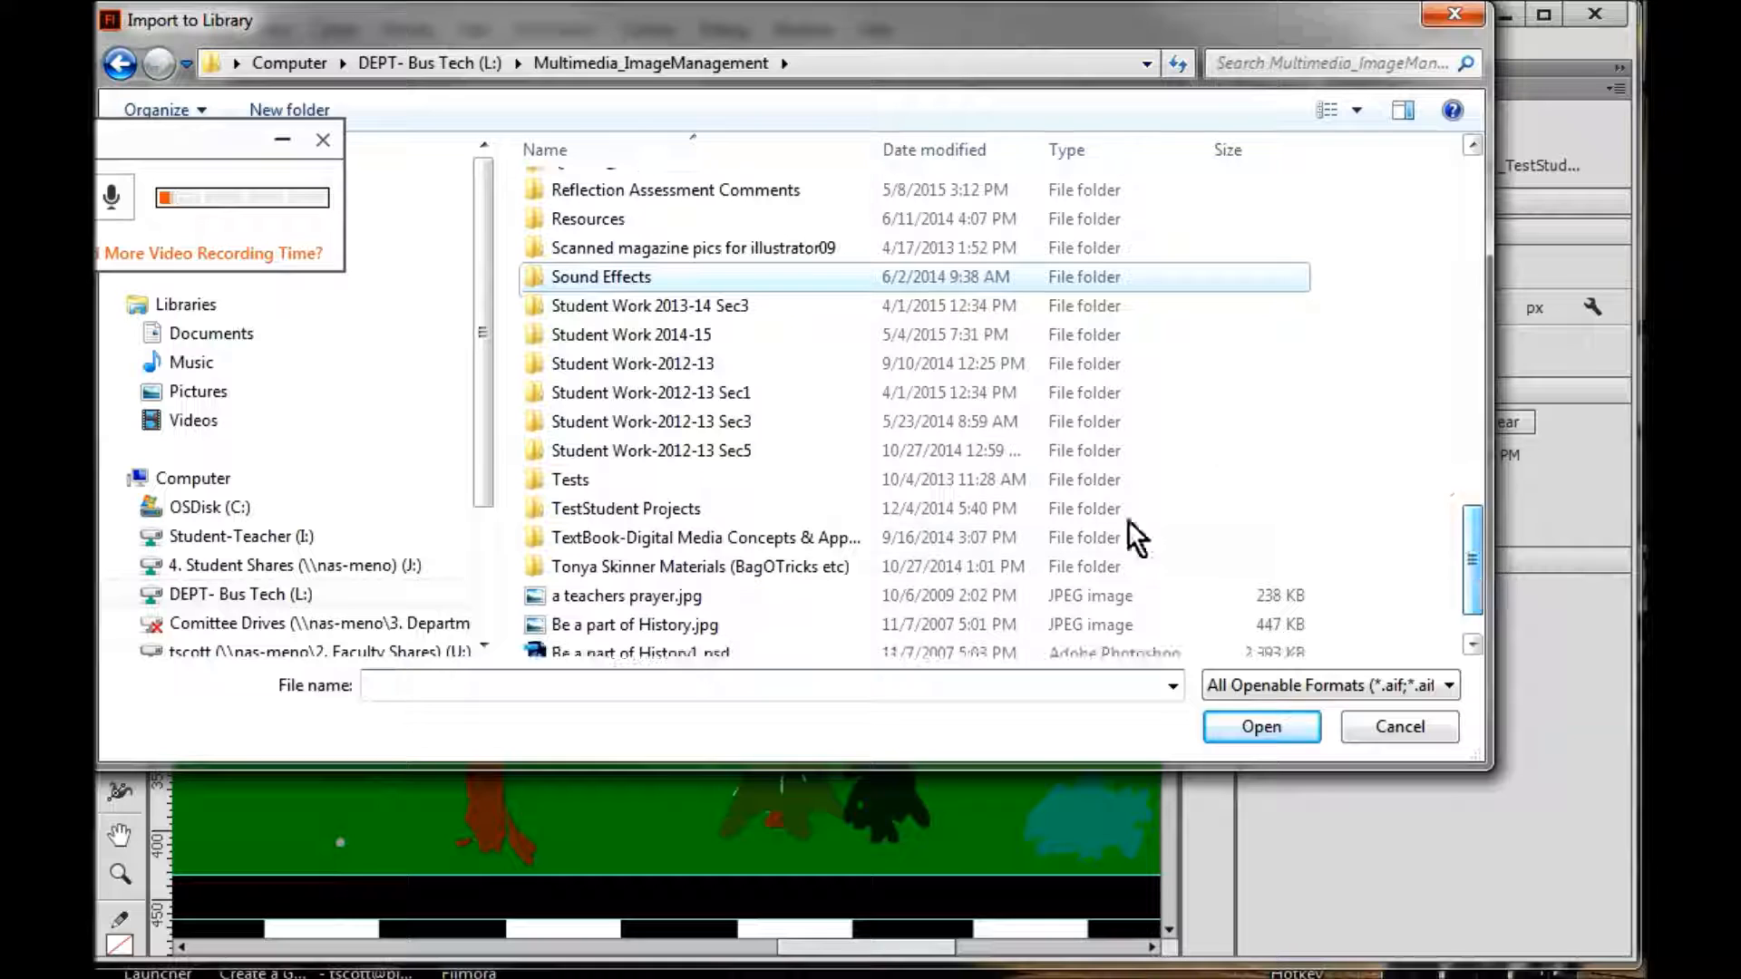
left_click(624, 510)
double_click(624, 514)
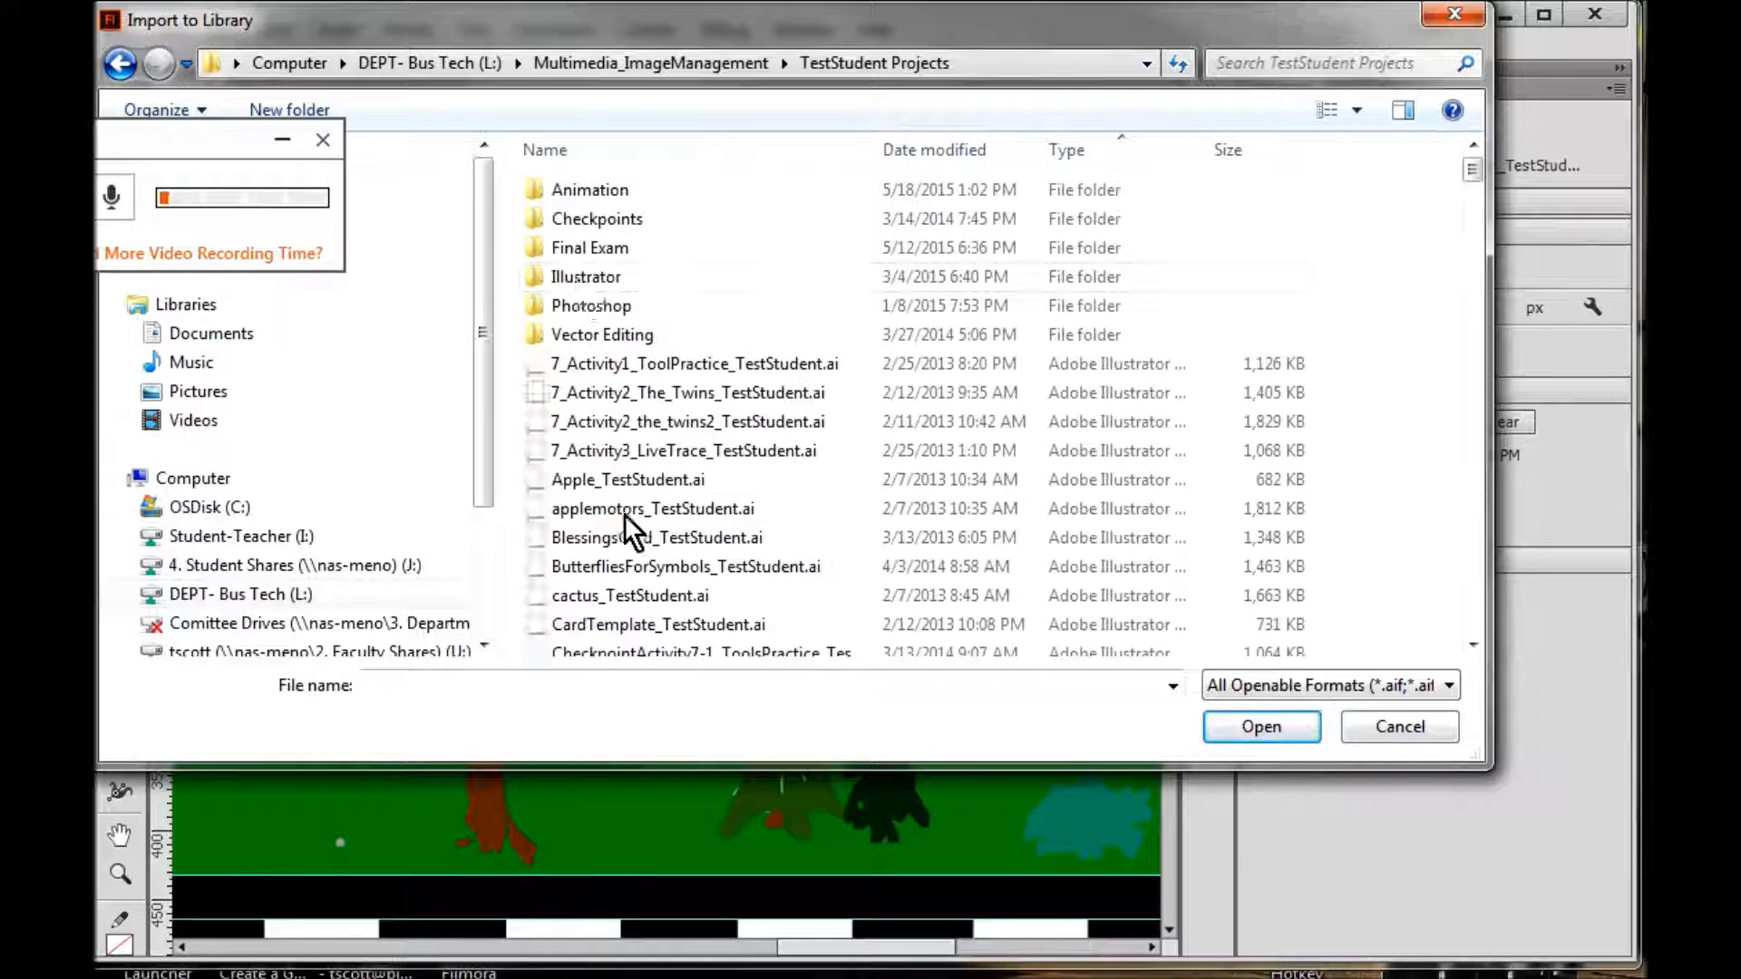
double_click(573, 194)
double_click(578, 192)
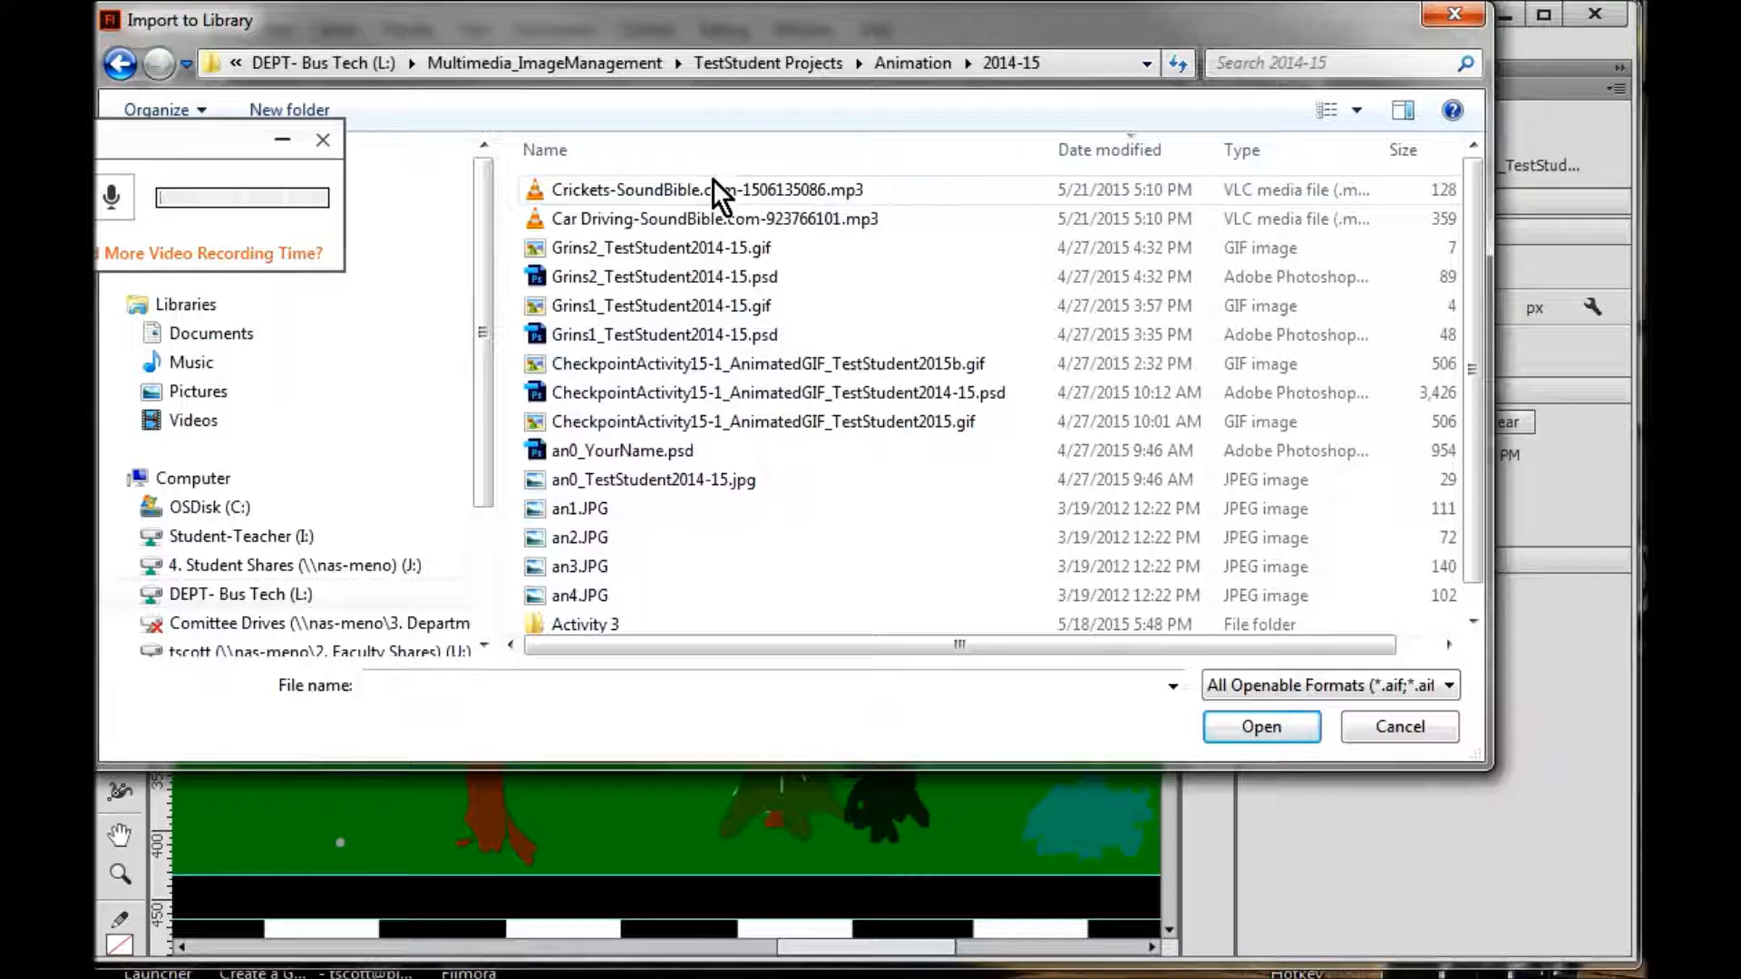
left_click(753, 189)
left_click(739, 220, "ctrl")
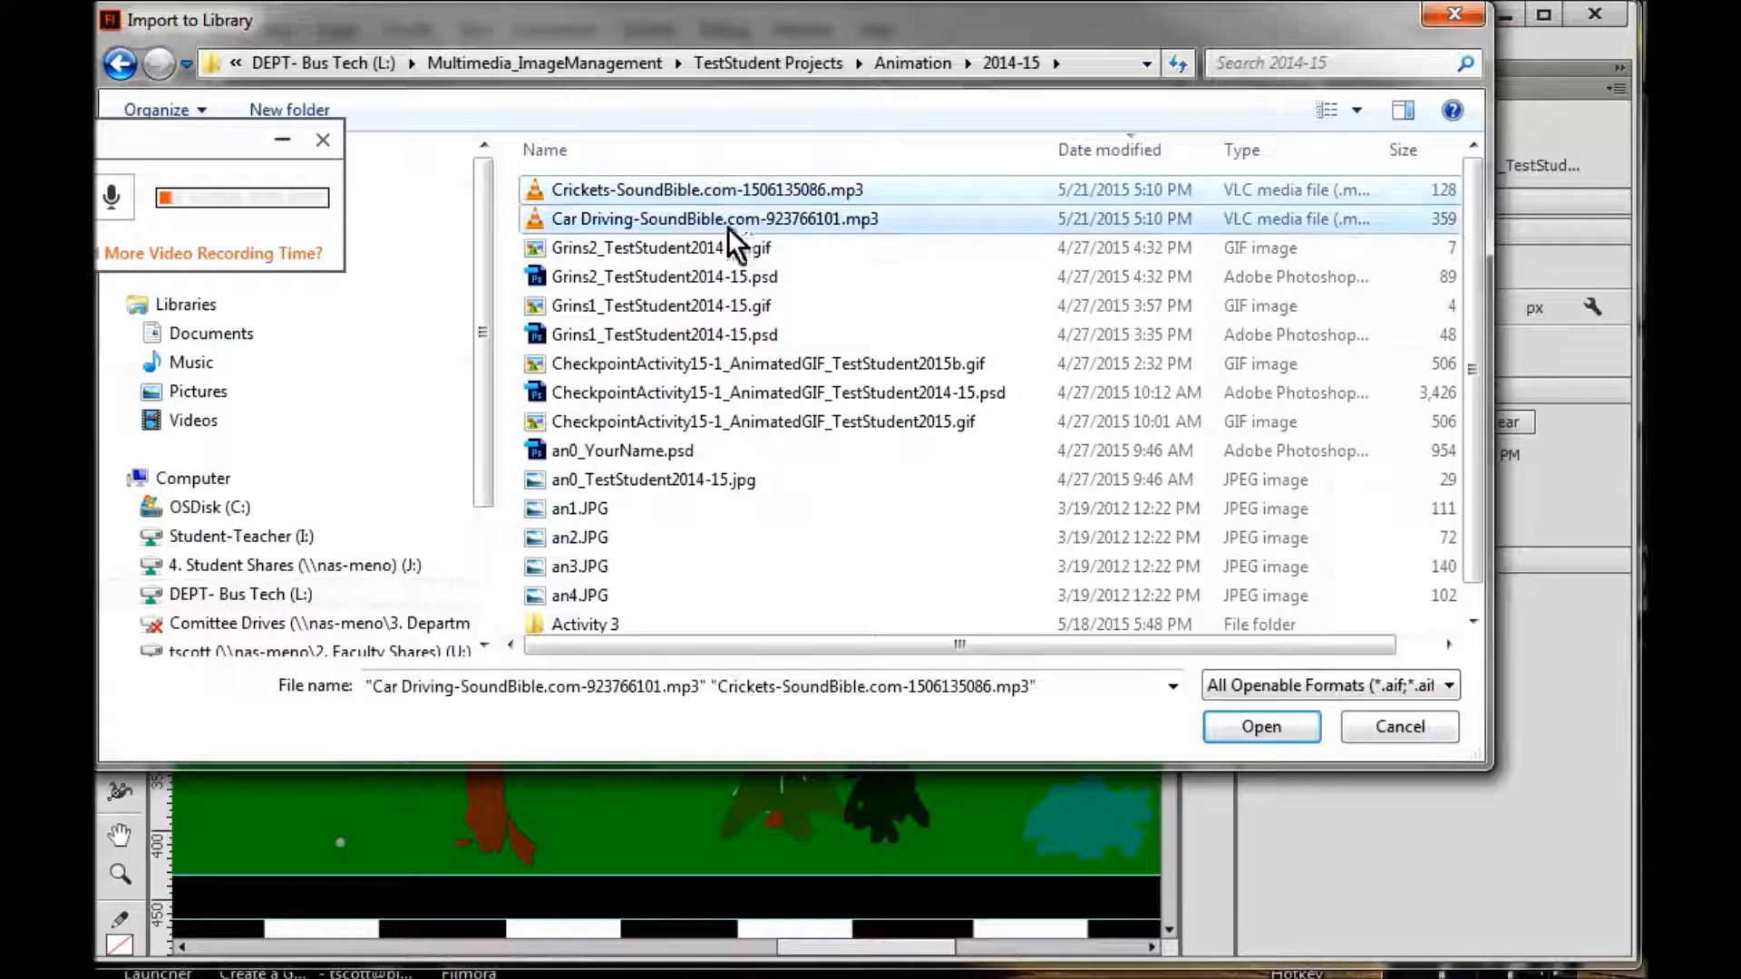
left_click(1251, 726)
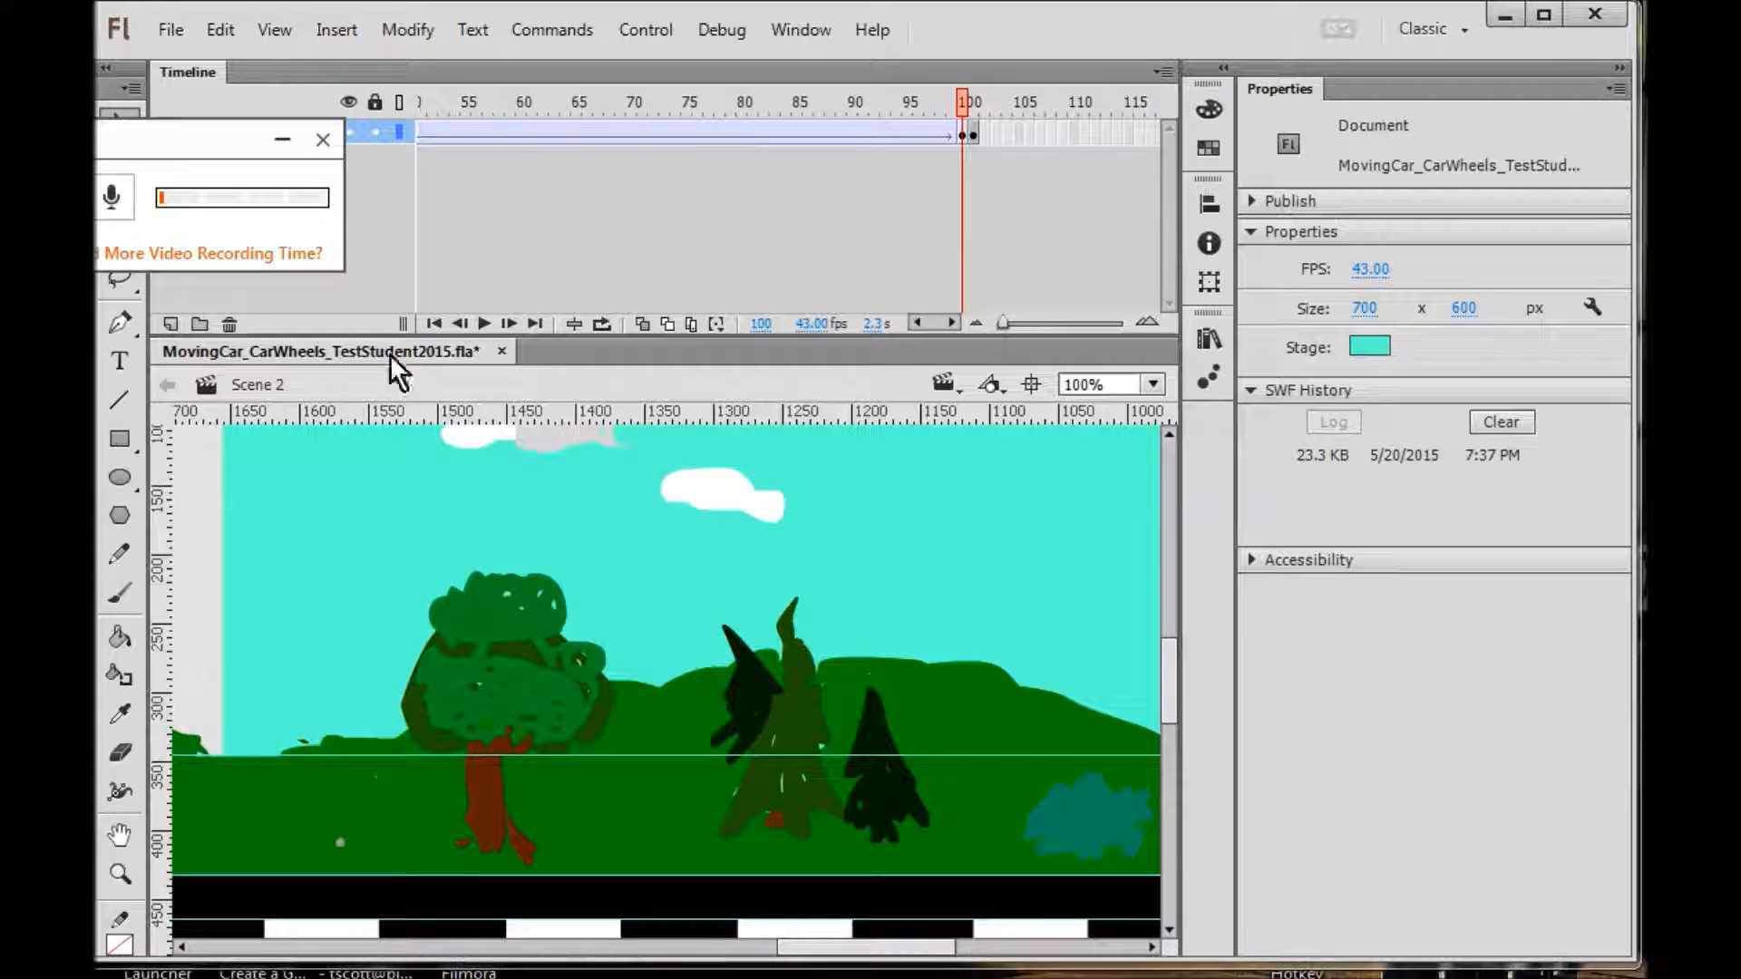
- Review the Notepad notes on adding a layer named after the sound and setting keyframes, and return to Flash
left_click_drag(129, 126, 384, 118)
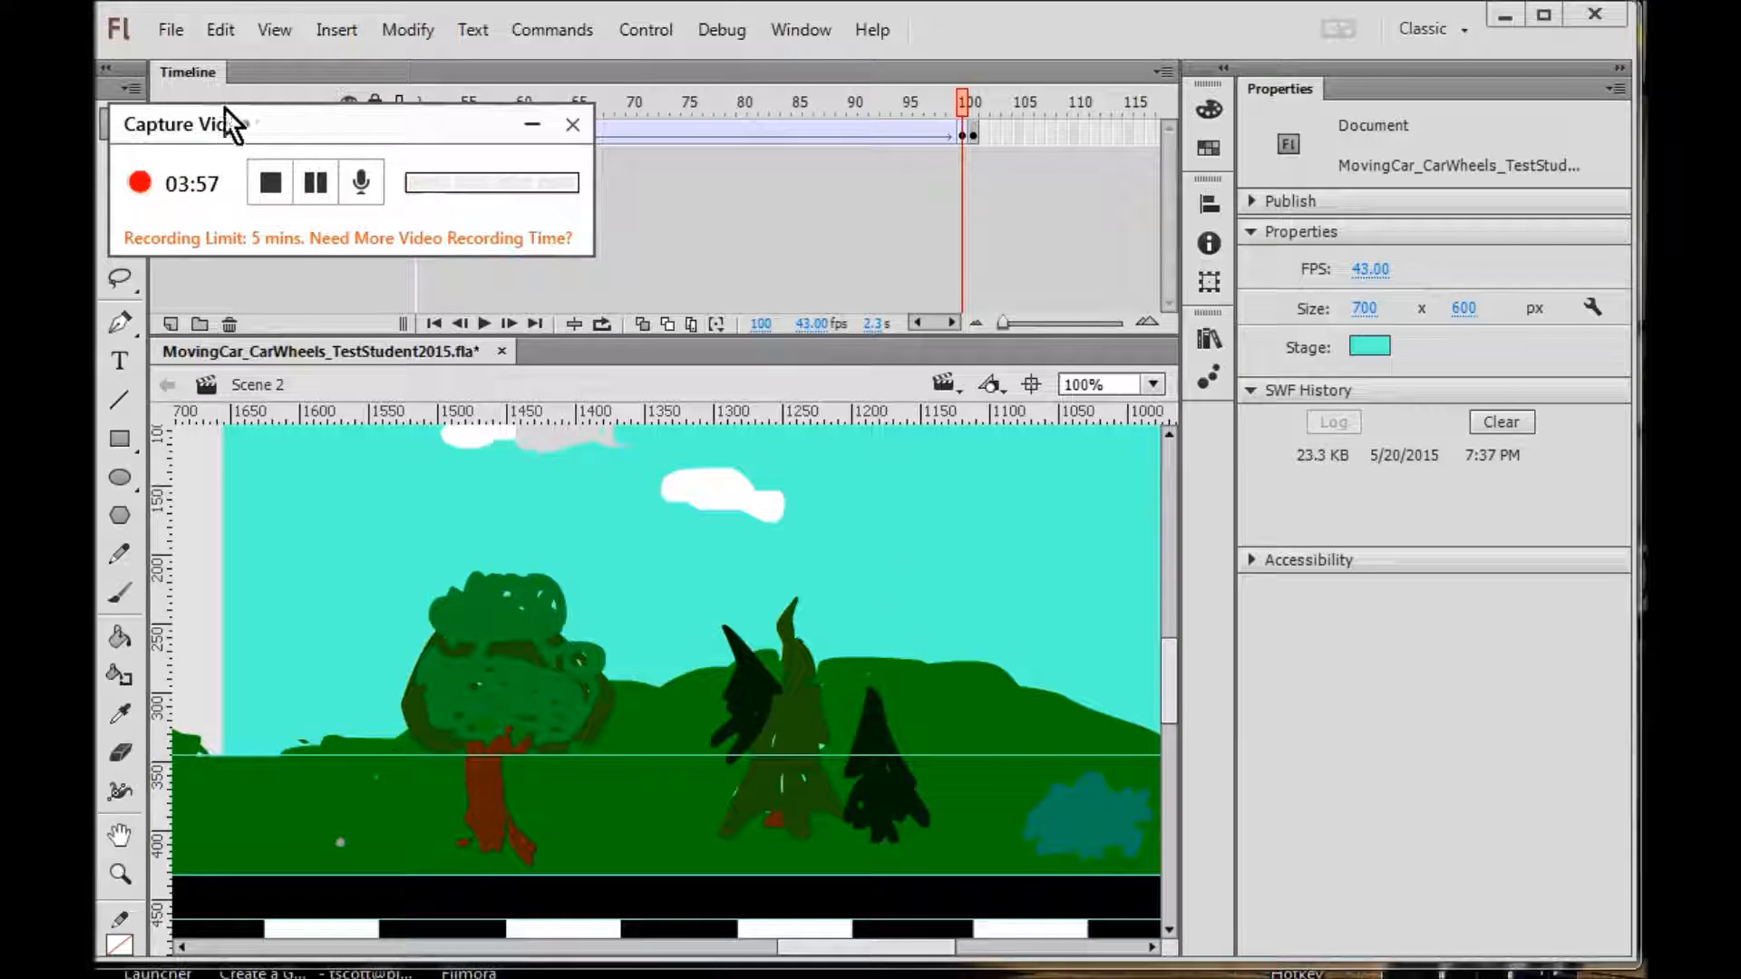
key("alt+Tab")
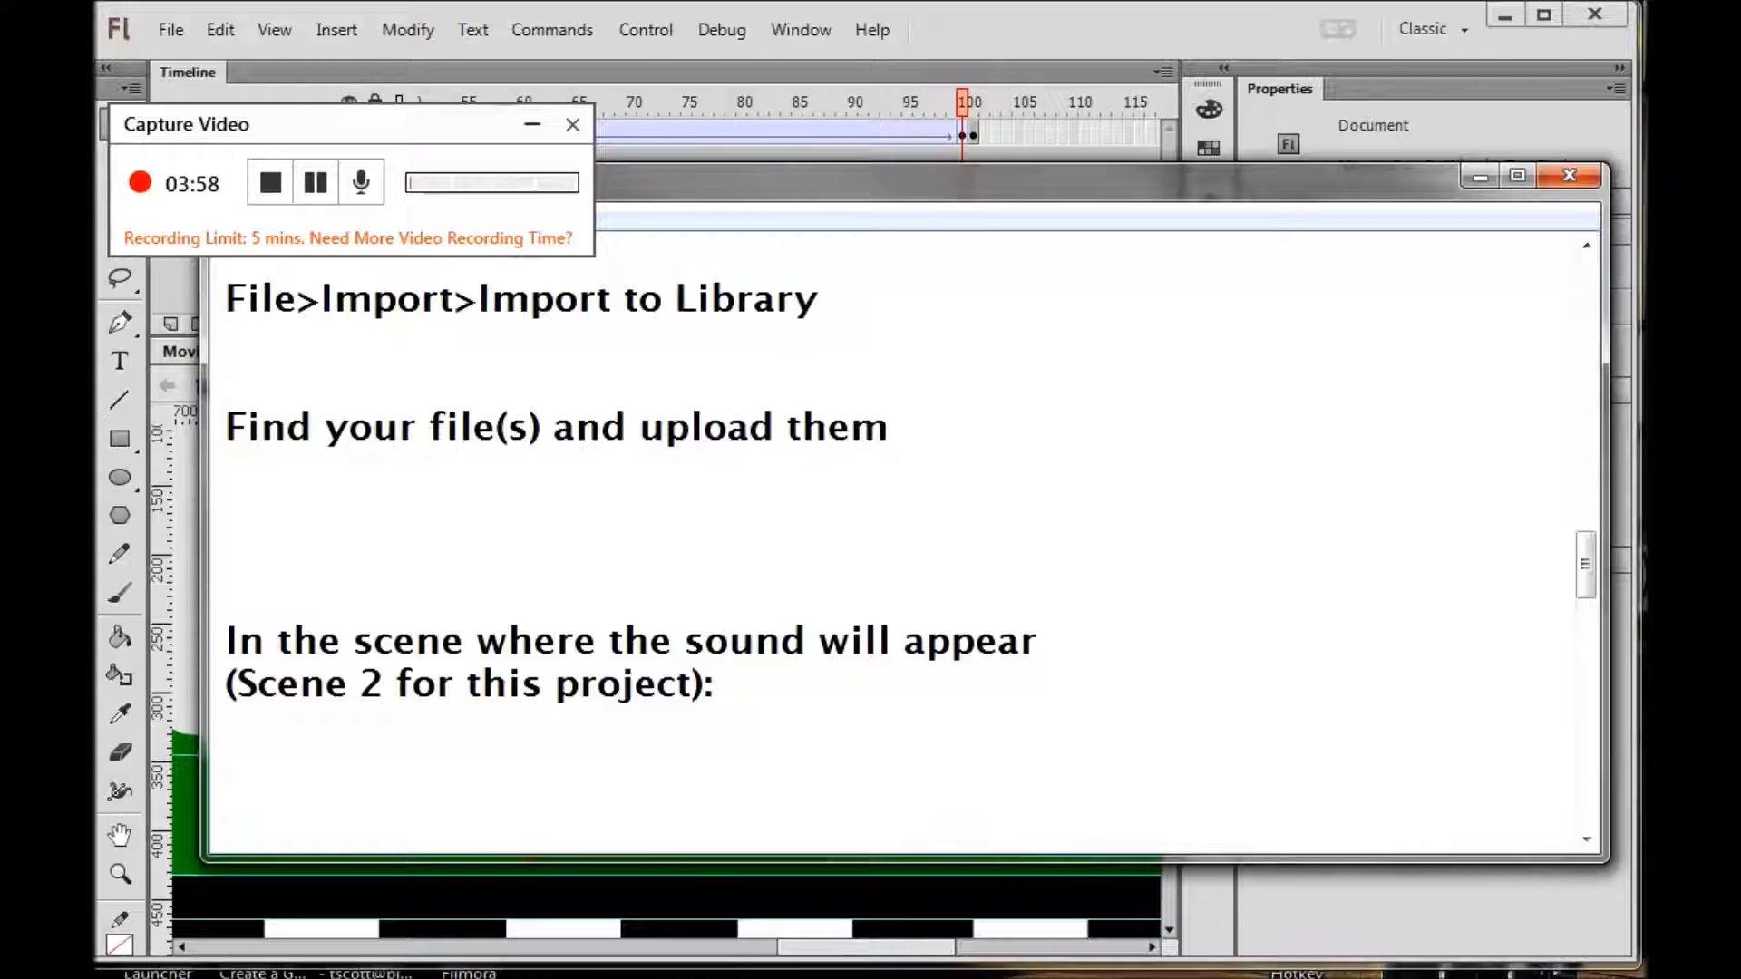
left_click_drag(427, 117, 111, 231)
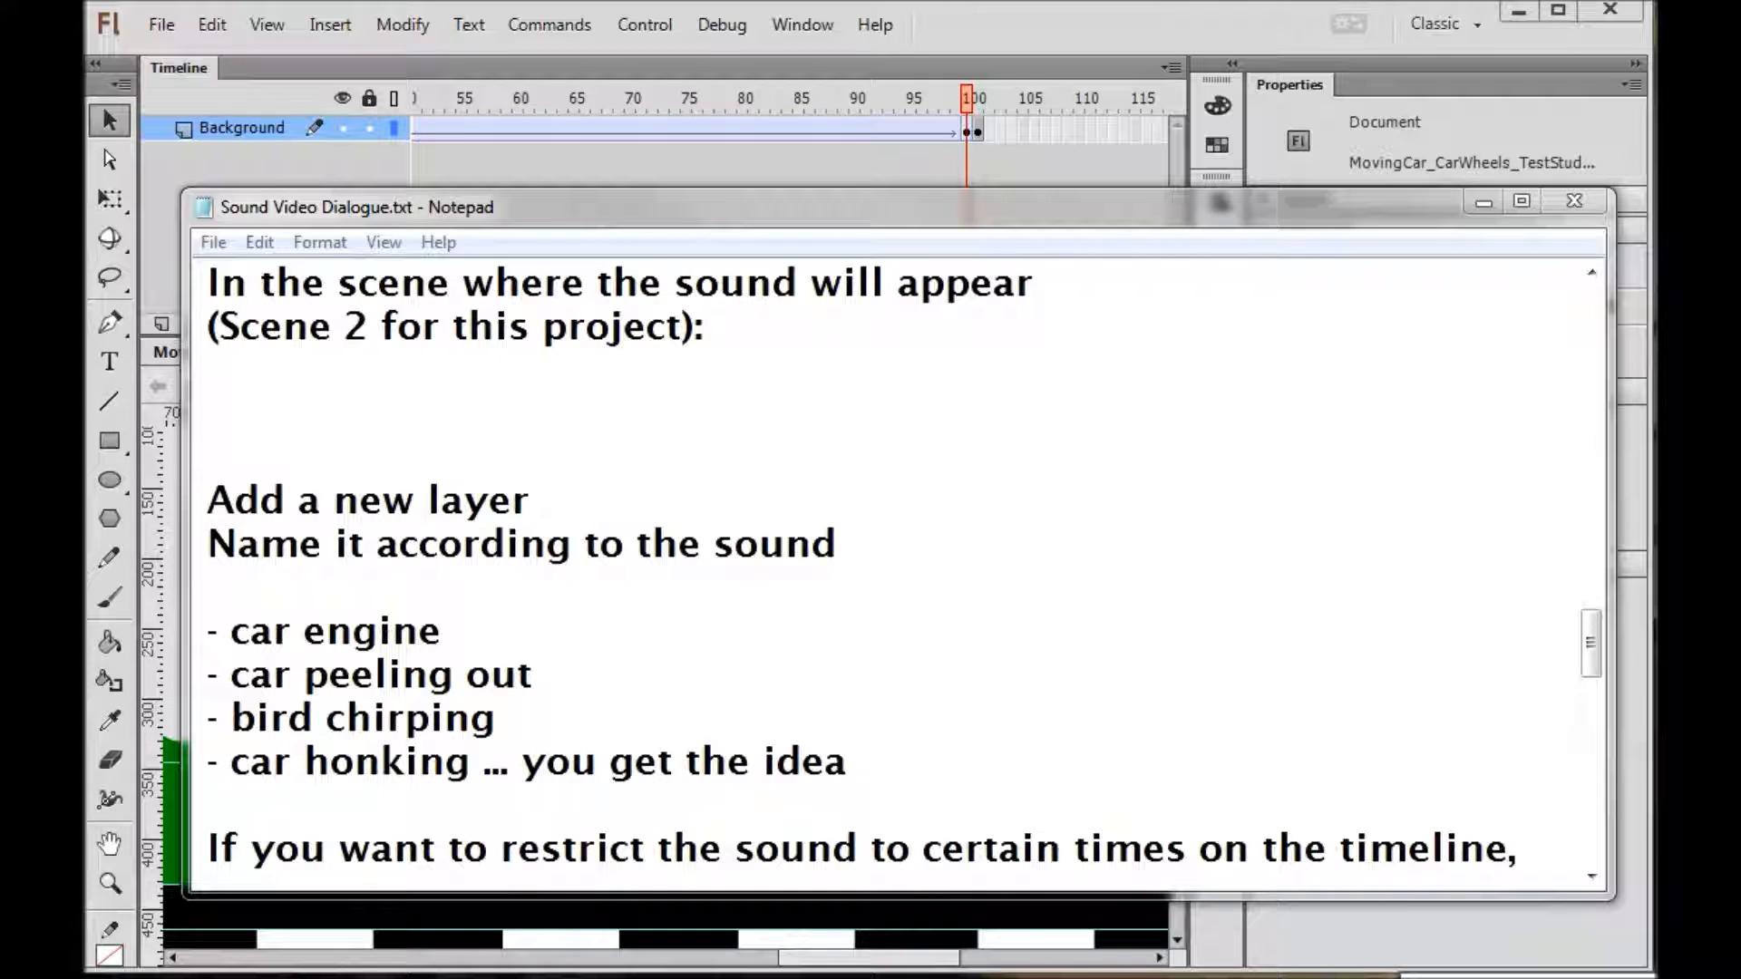
mouse_move(1586, 660)
left_mouse_down()
mouse_move(1590, 688)
mouse_move(1585, 675)
left_mouse_up()
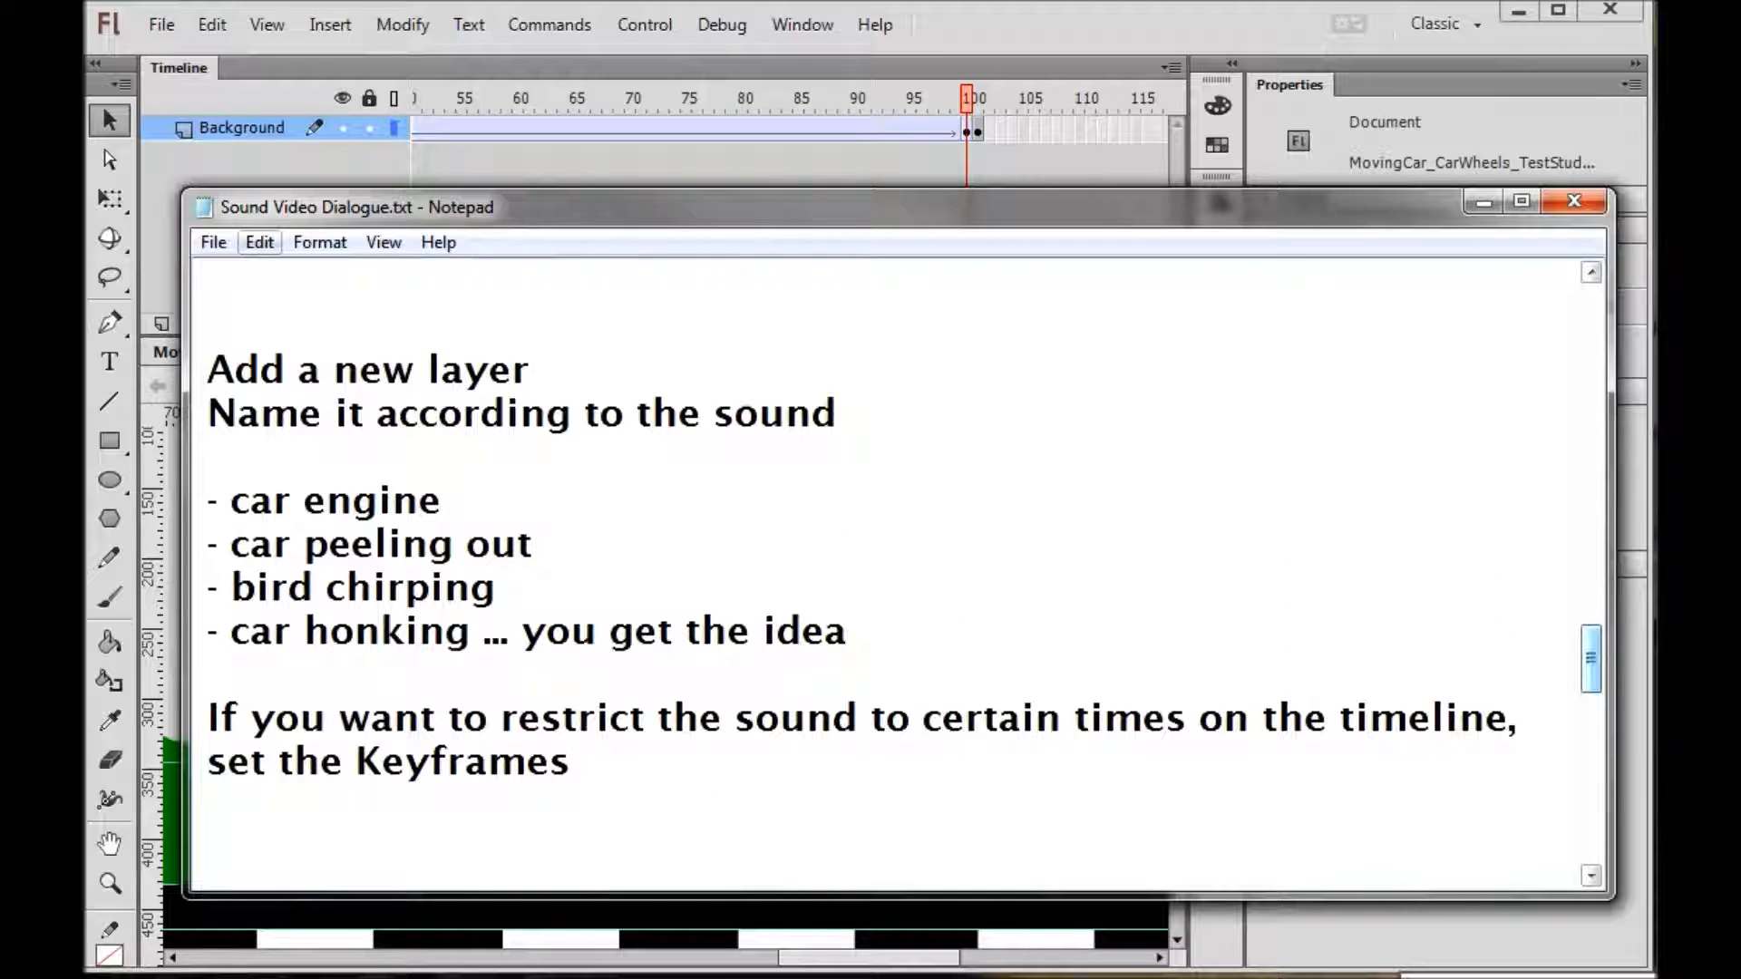
left_click(1061, 20)
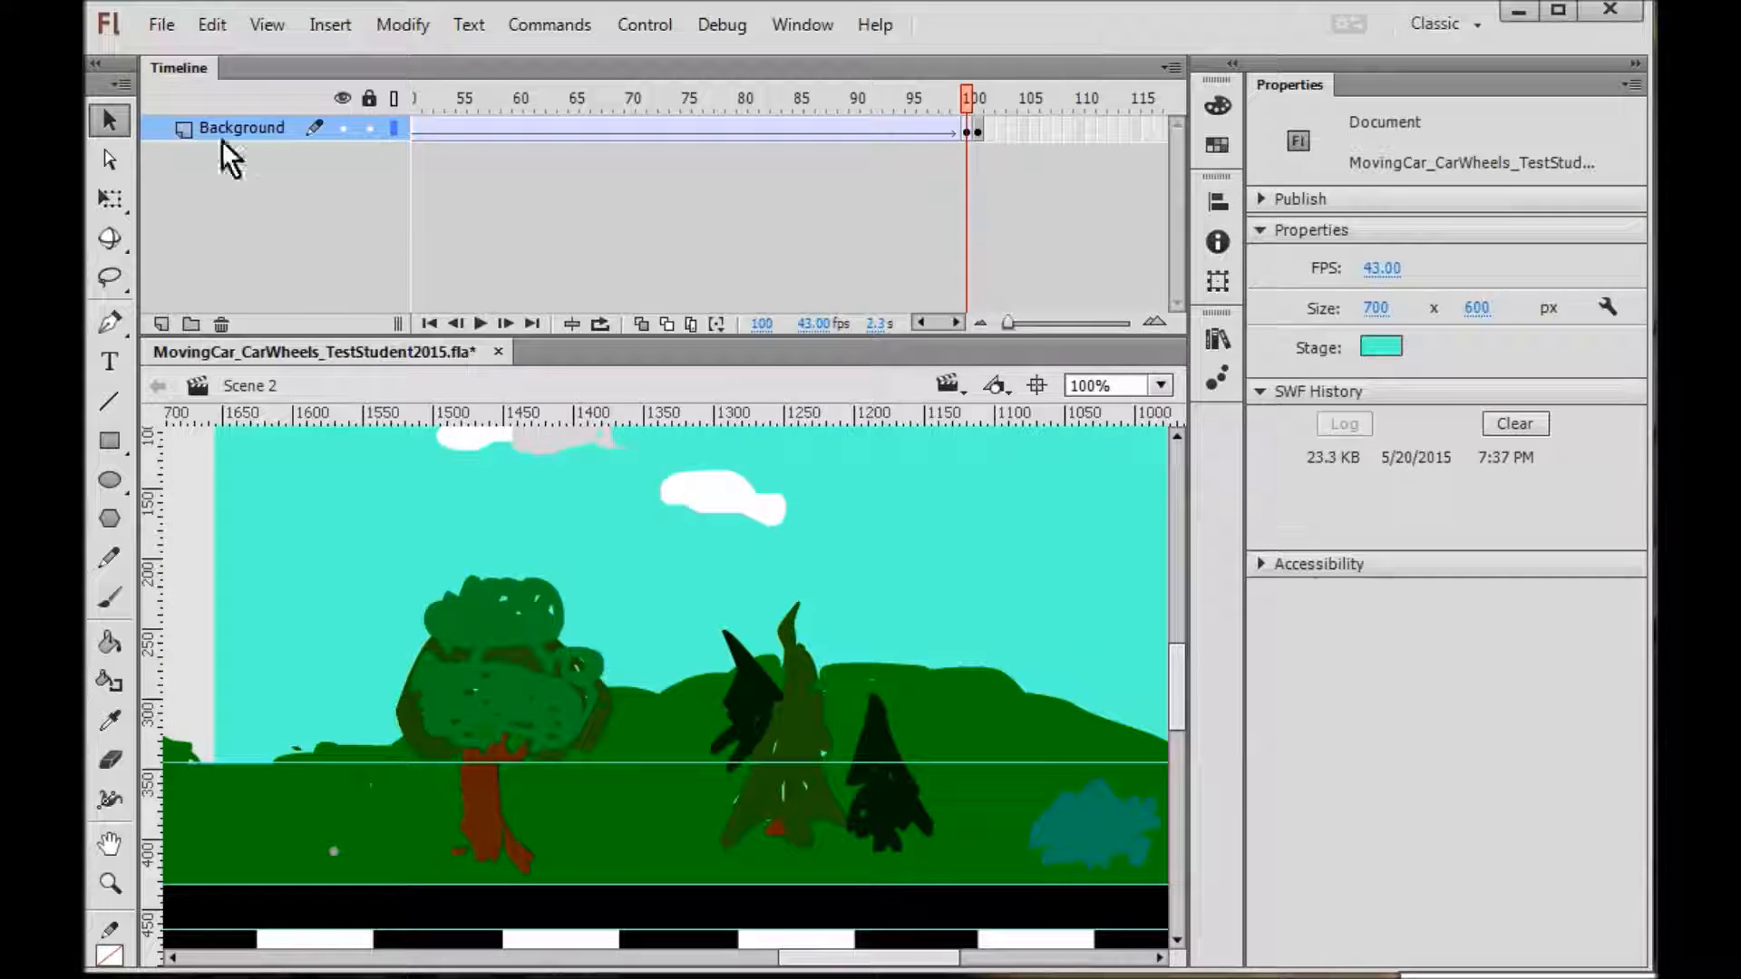
- Add a new layer above Background in Scene 2 and name it Car Engine Sound
left_click(161, 324)
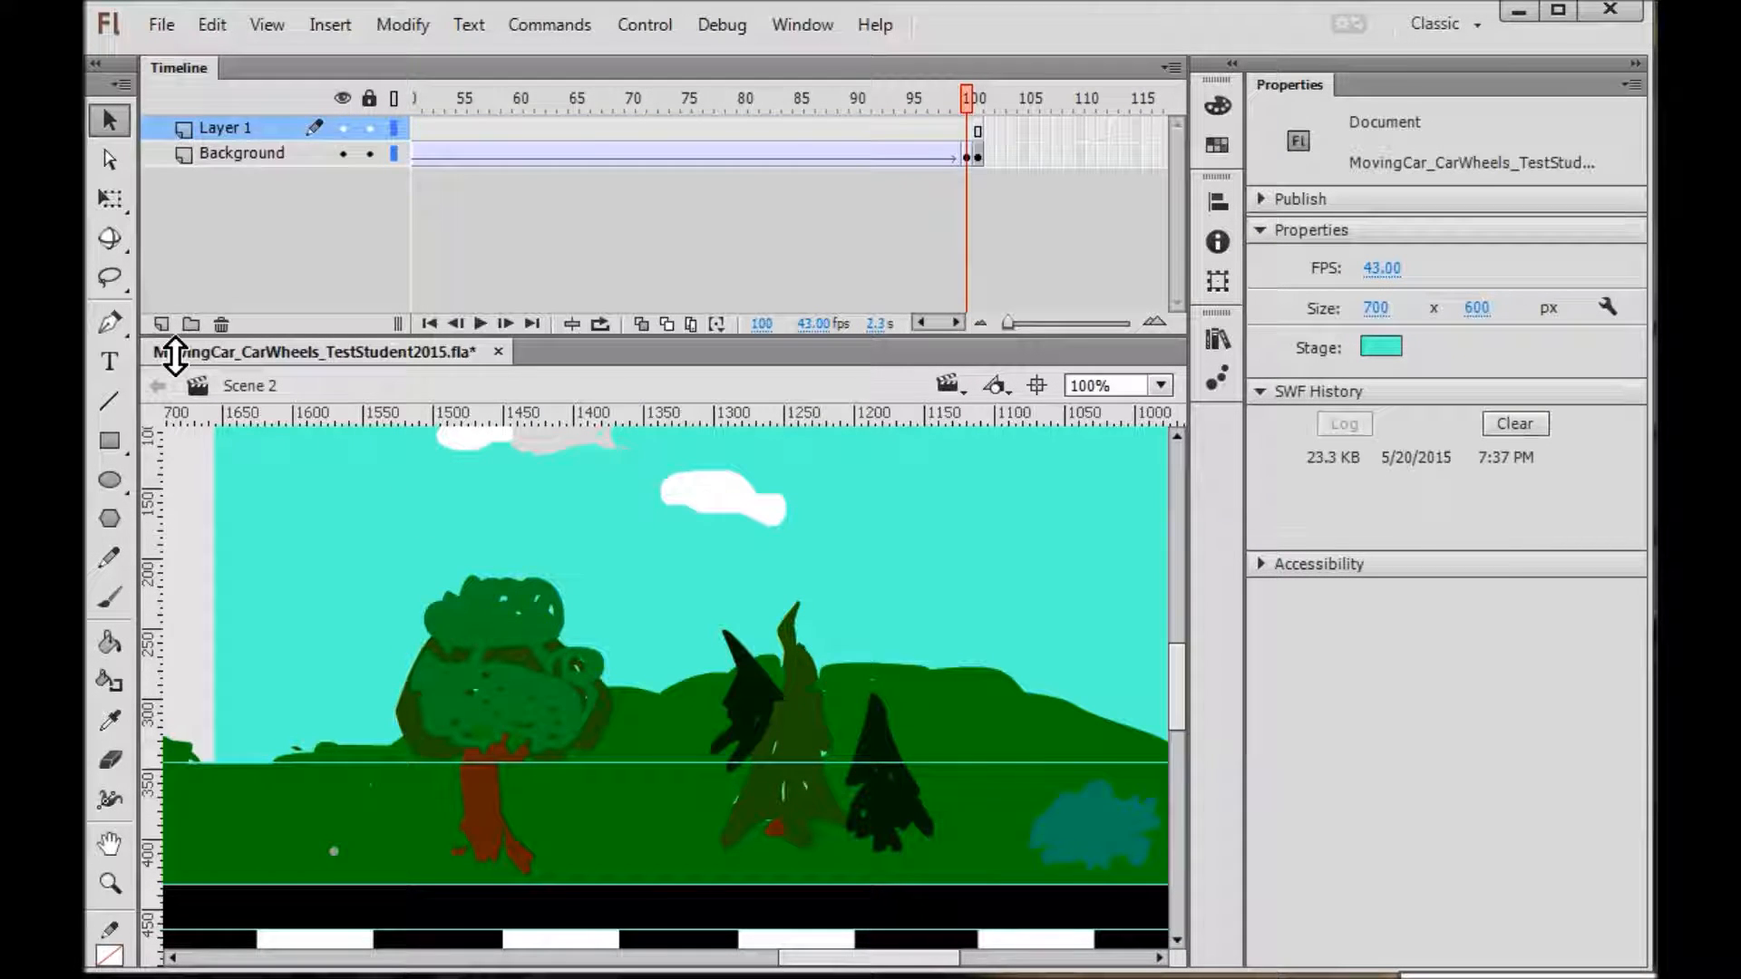
double_click(215, 128)
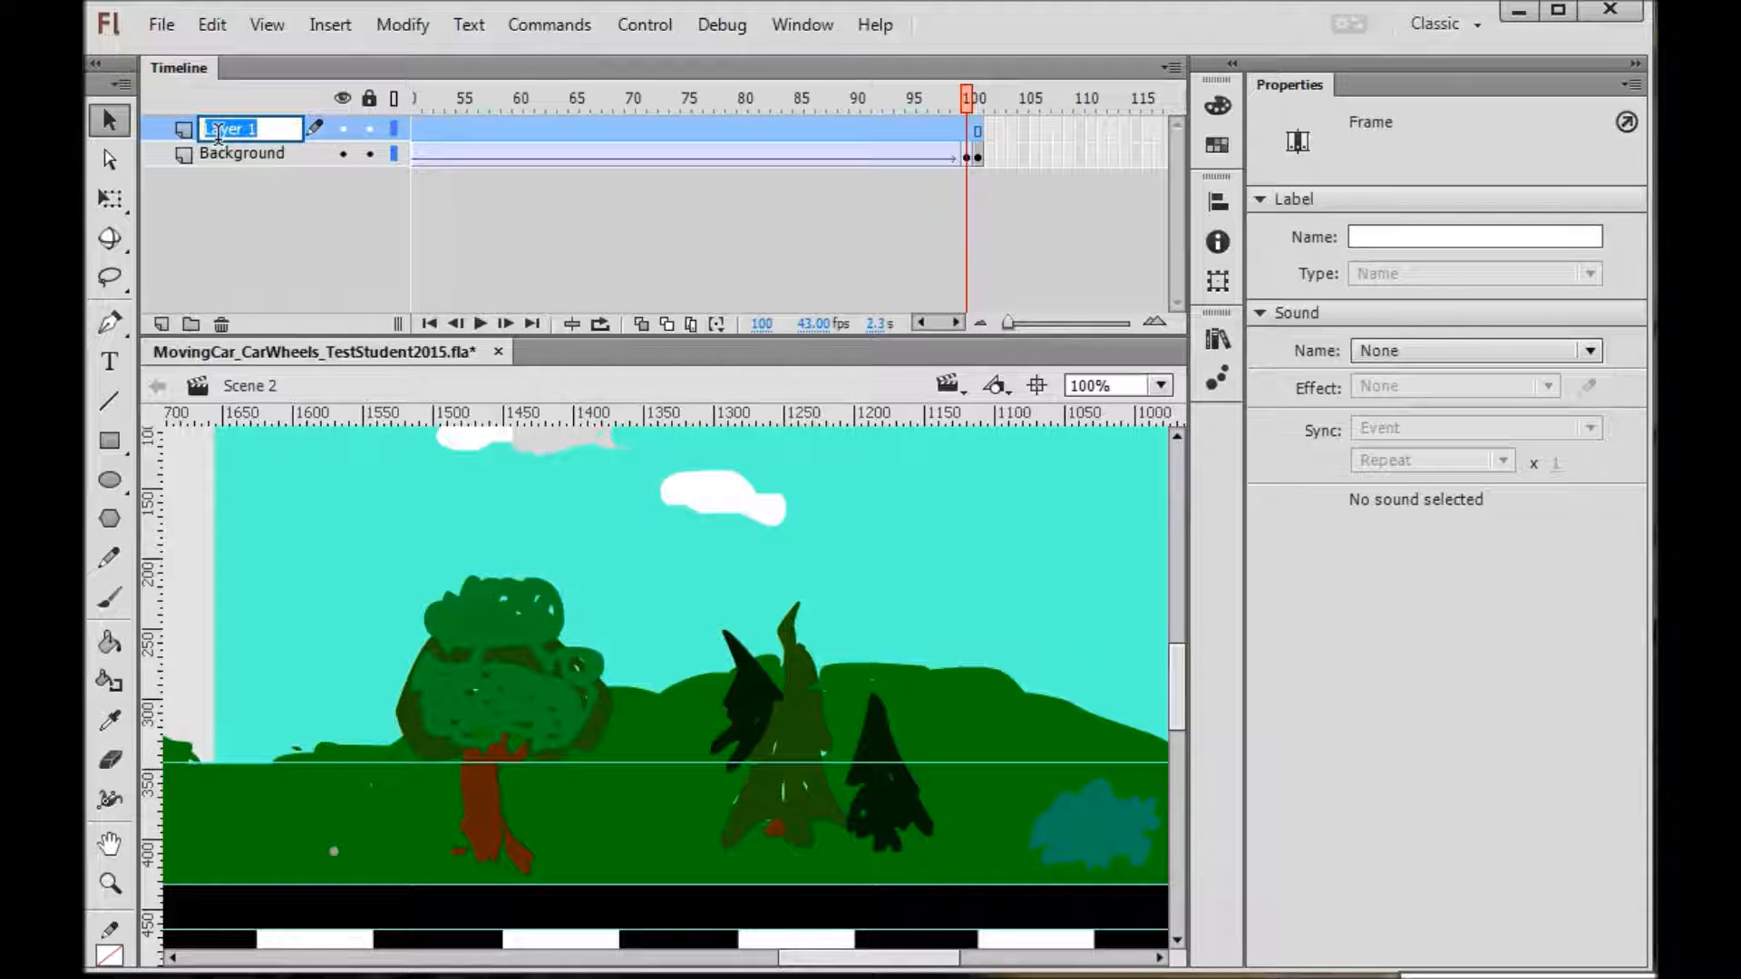
type("Car ")
type("Engine ")
type("Sound")
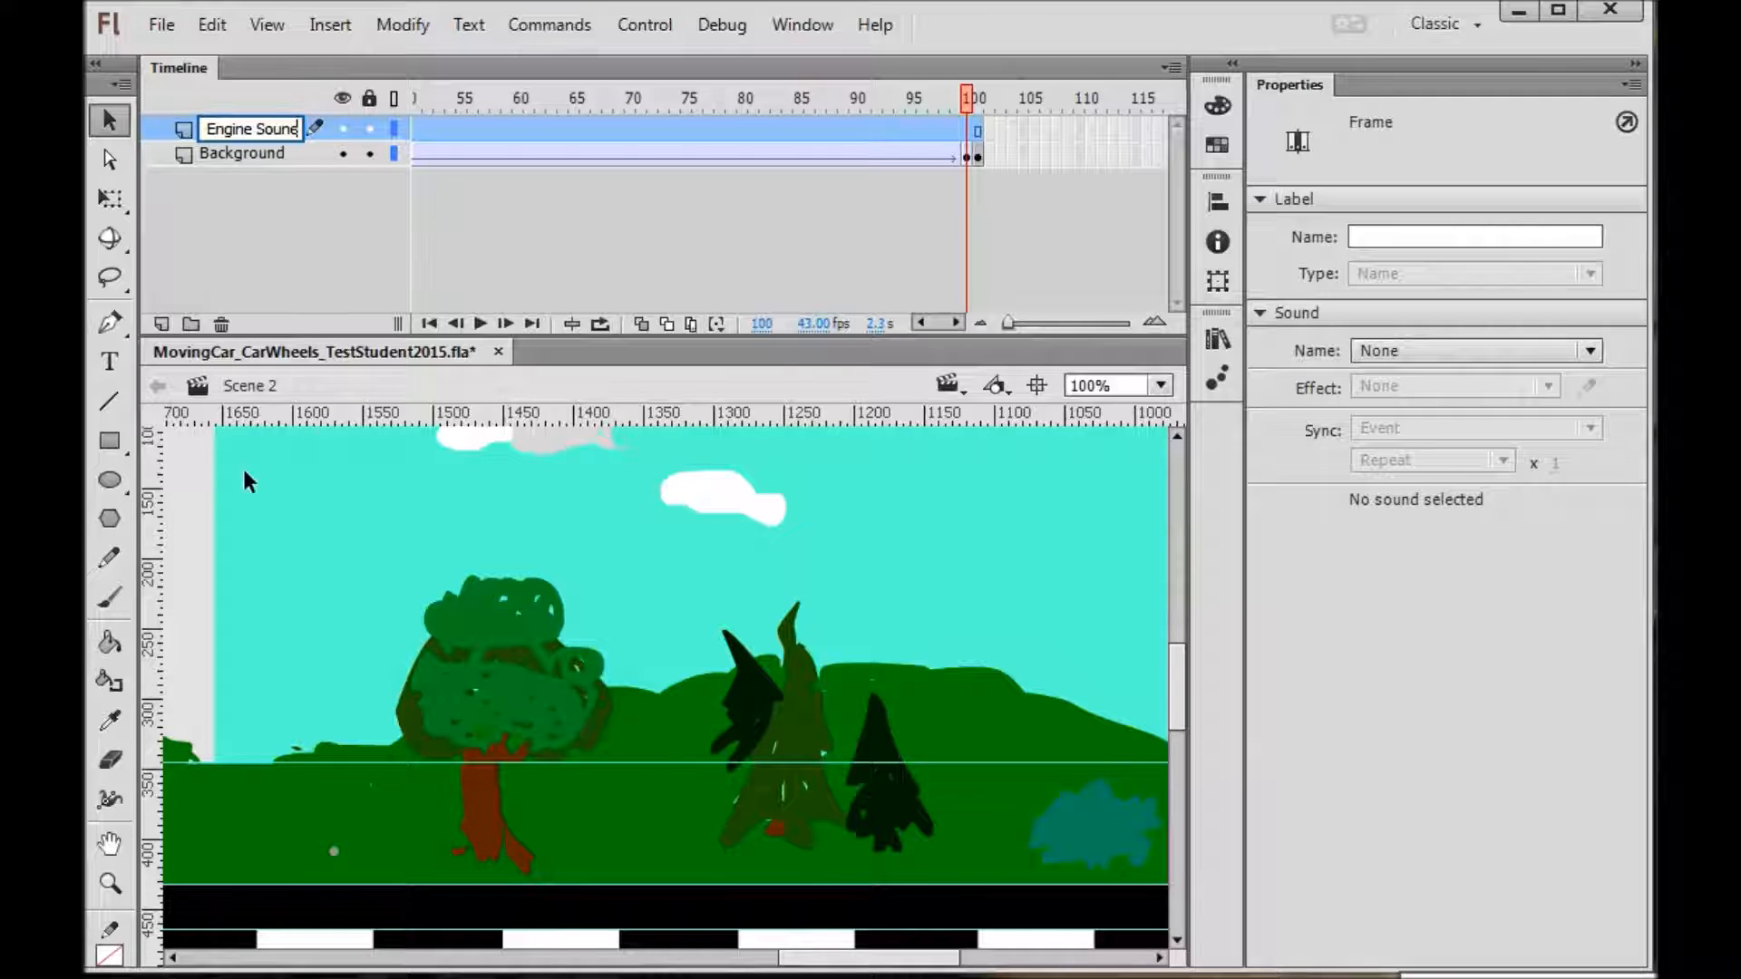
left_click(149, 322)
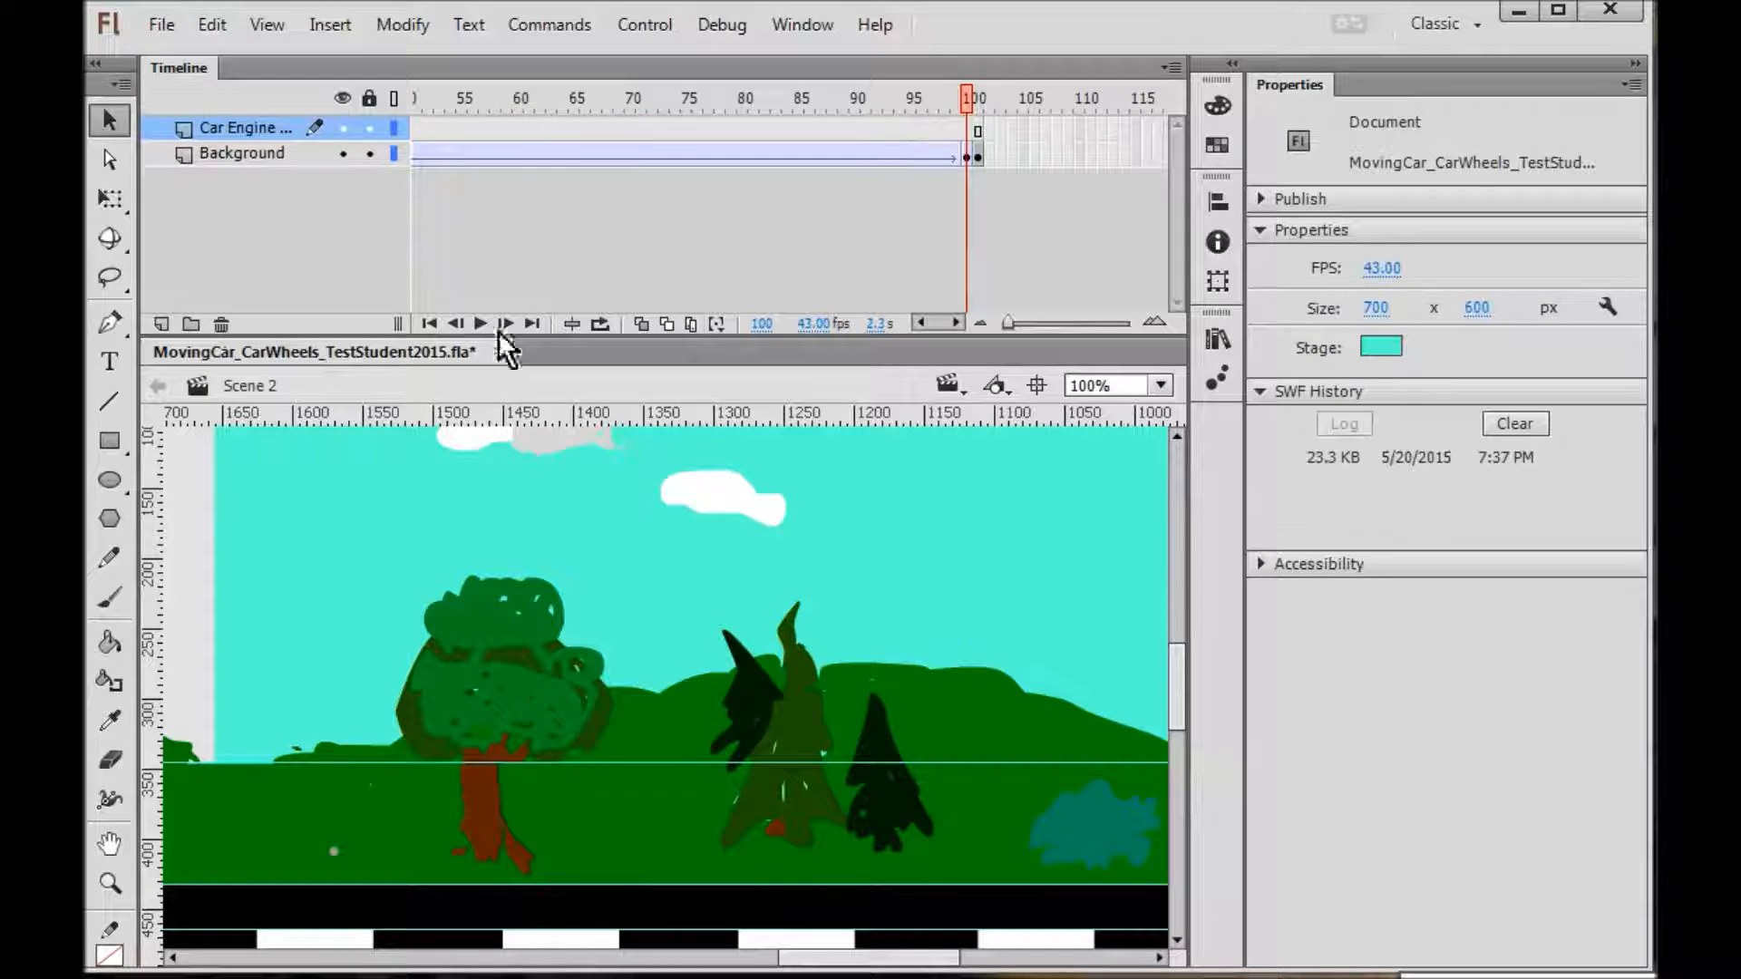
- Add another layer above the car engine layer and name it Crickets Chirping
left_click(160, 324)
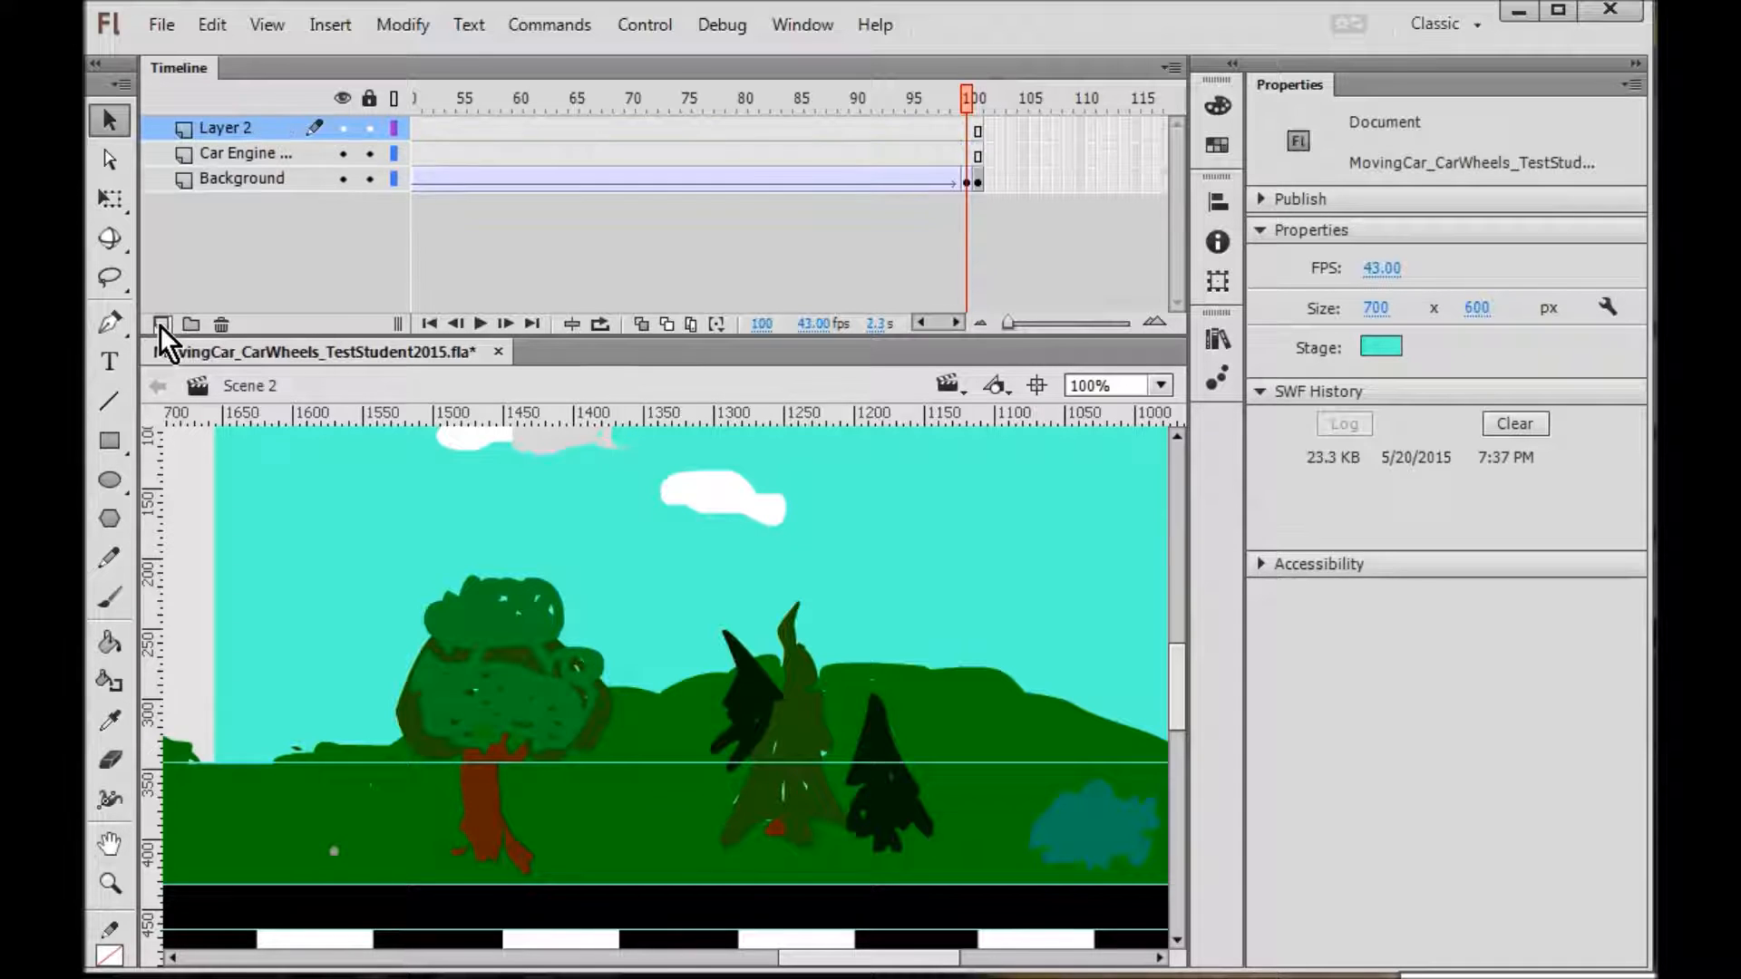
double_click(236, 133)
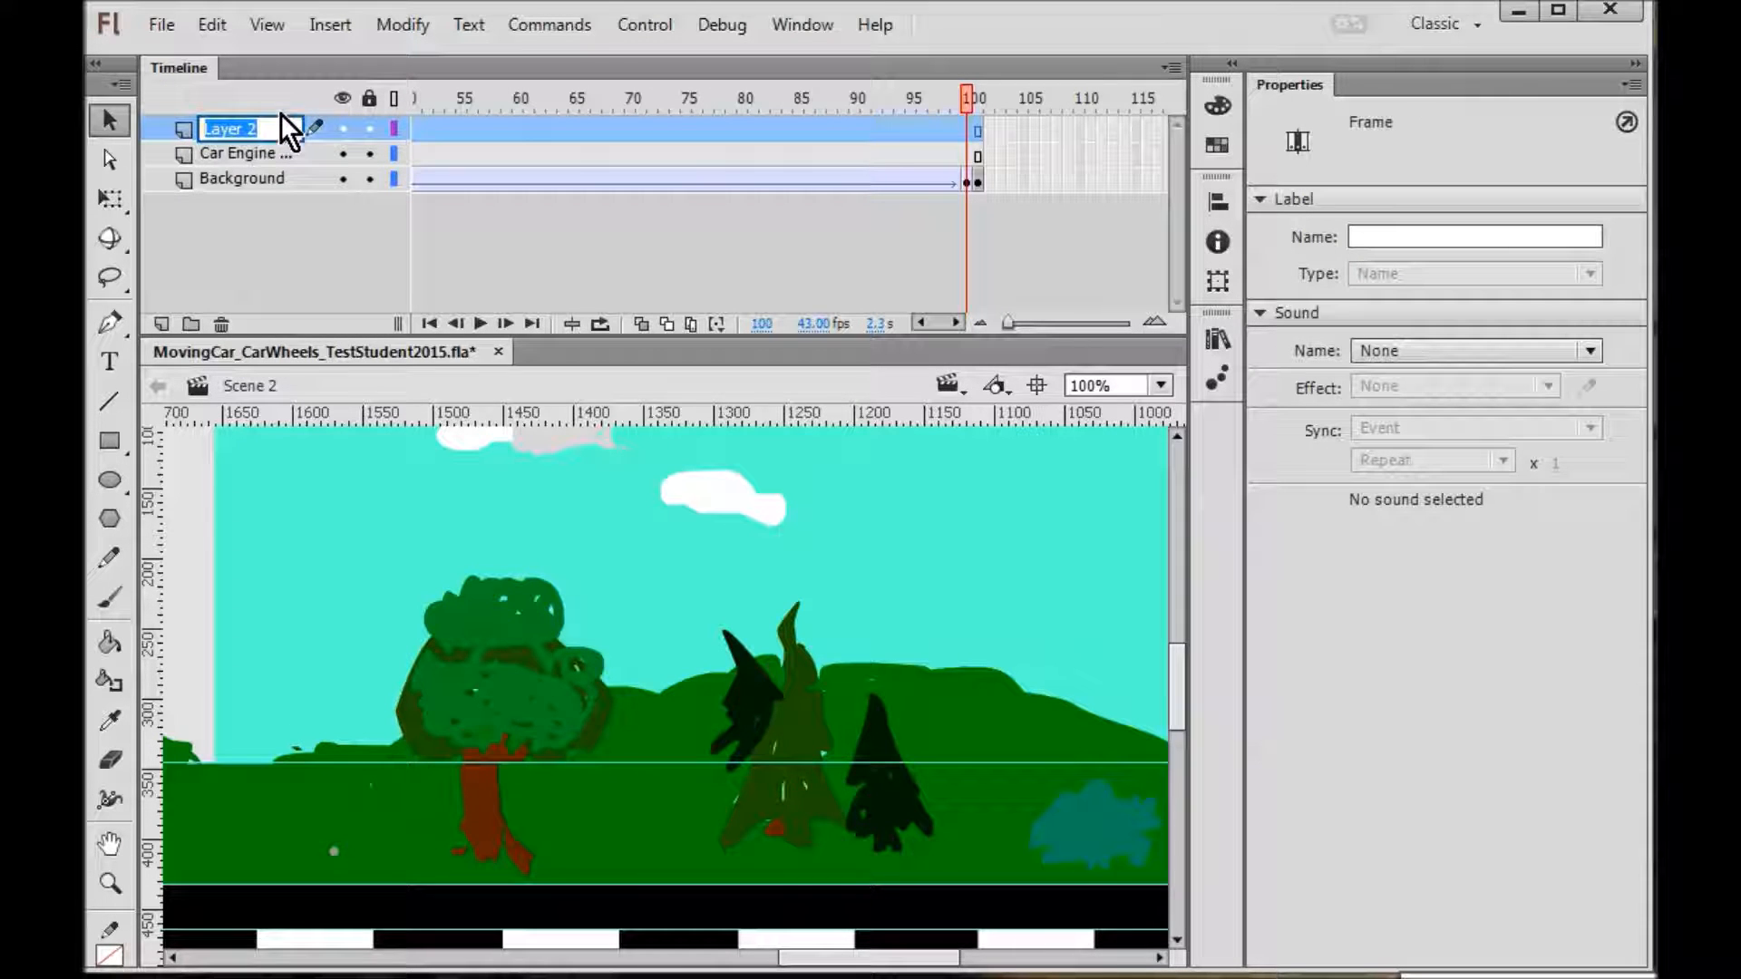
type("Crickets Cho")
key("BackSpace")
type("irping")
key("Return")
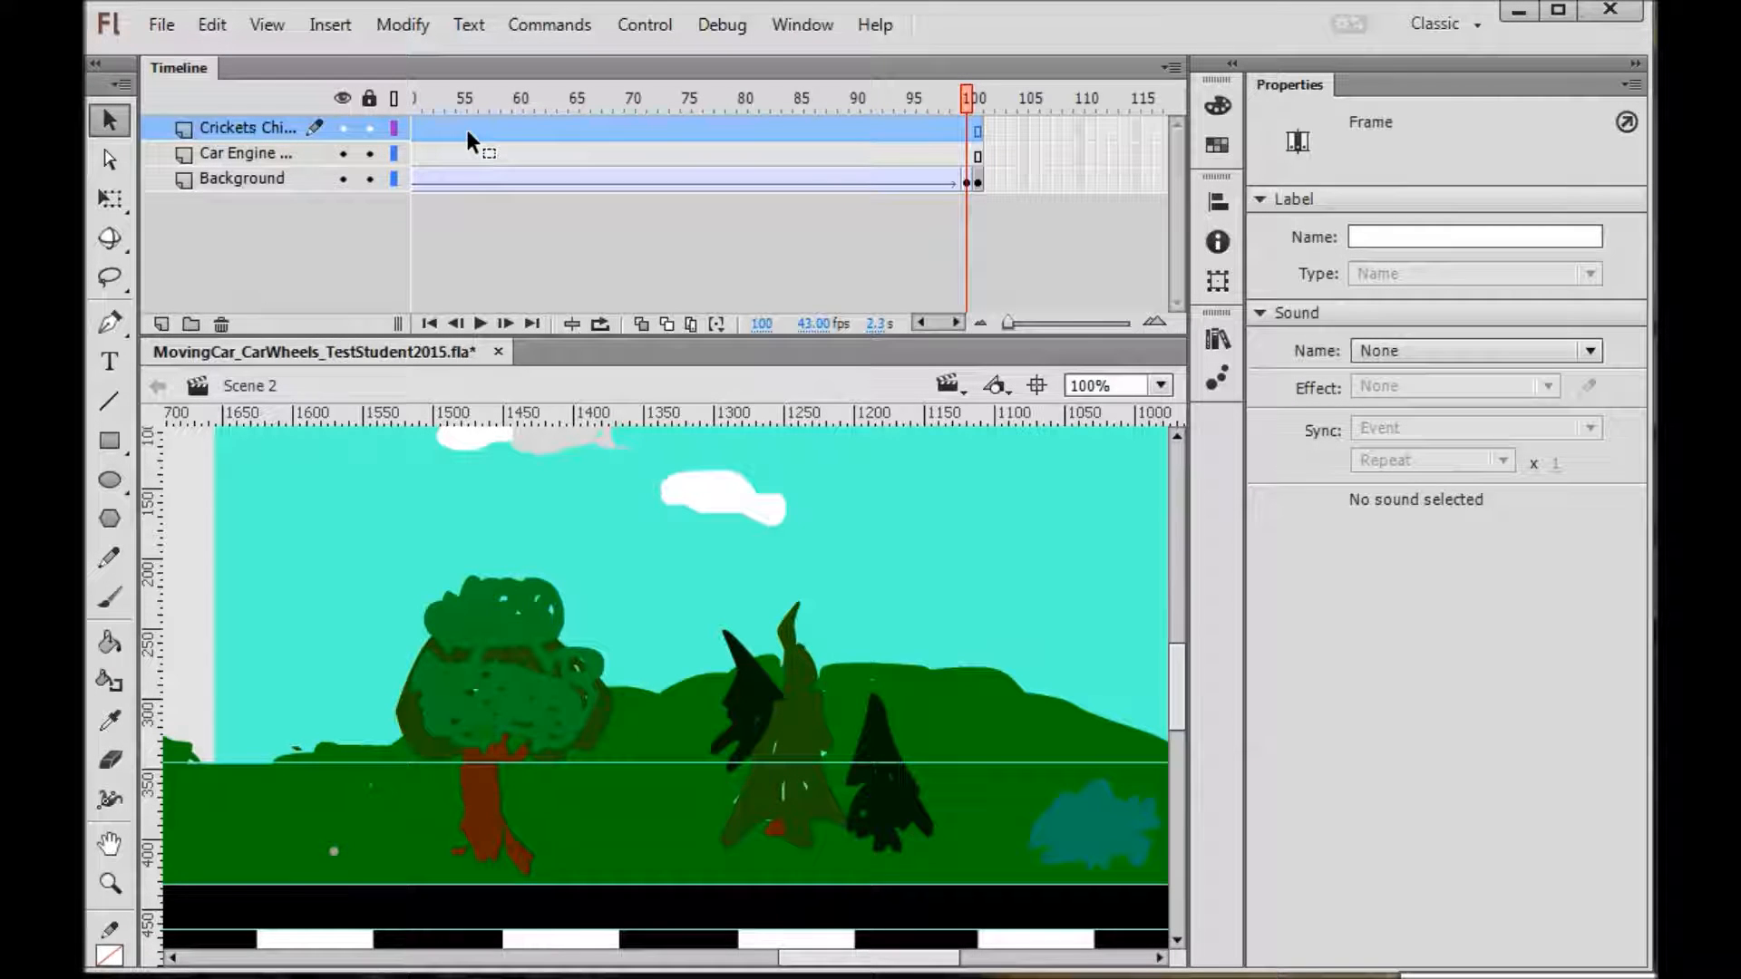
- Look over the earlier frames of the sound layers and move the playhead to frame 101
left_click(920, 323)
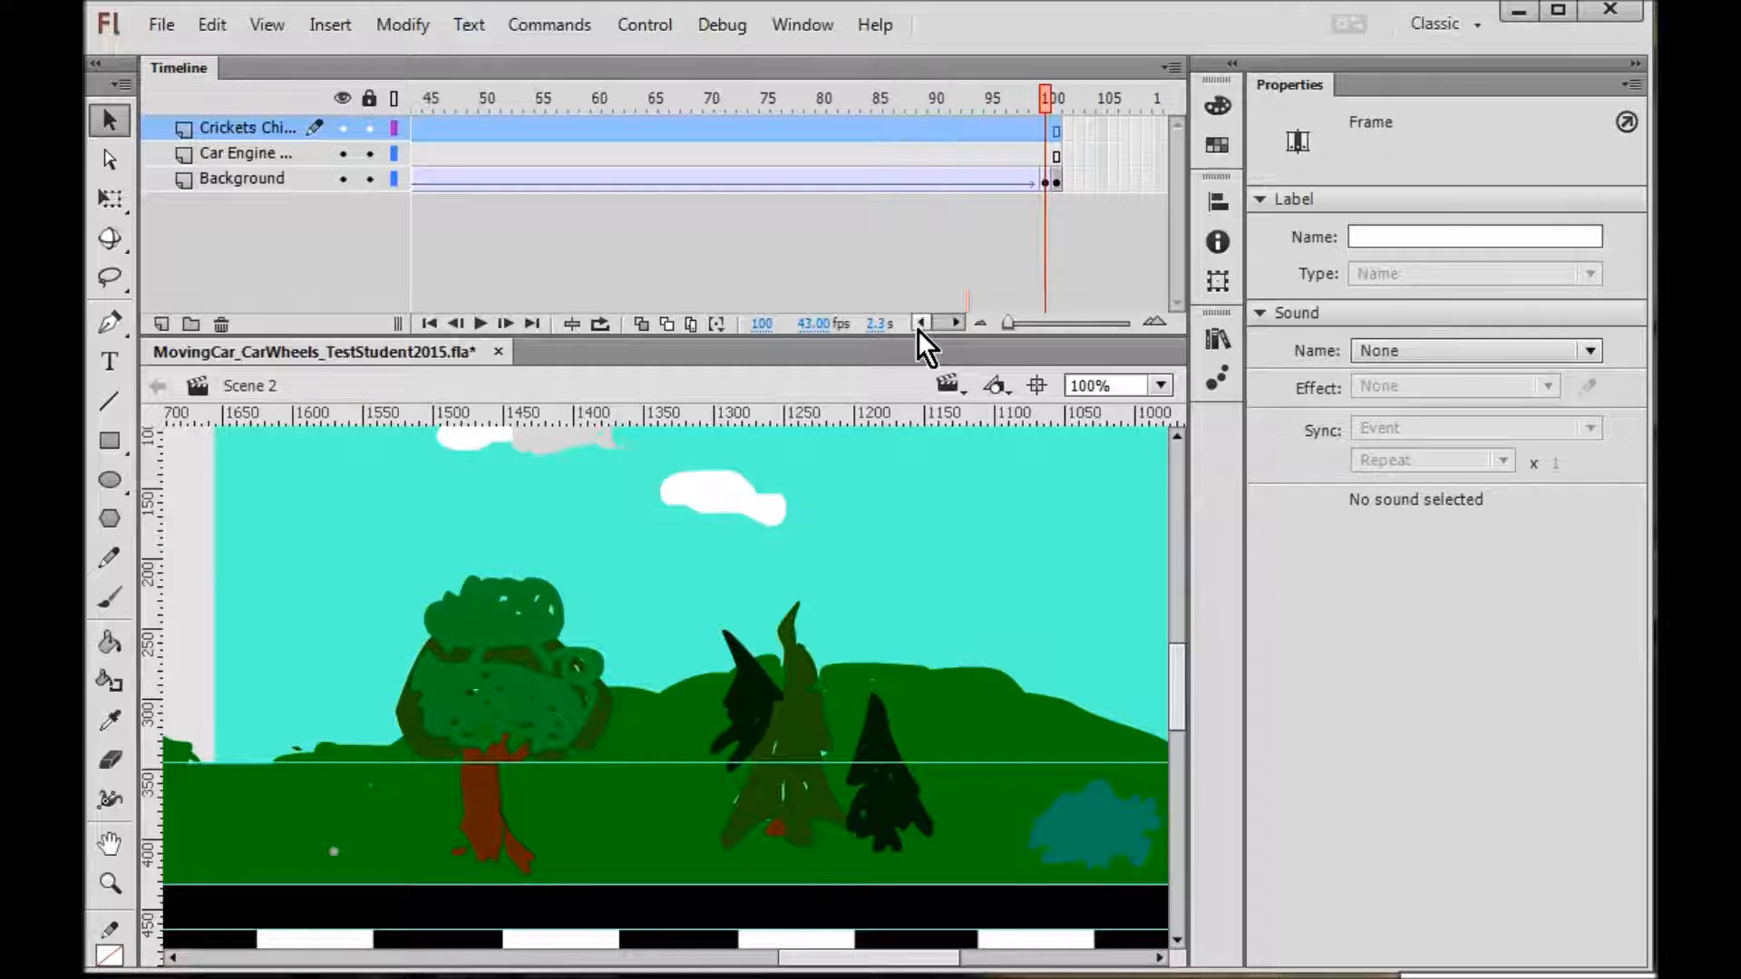
left_click(920, 323)
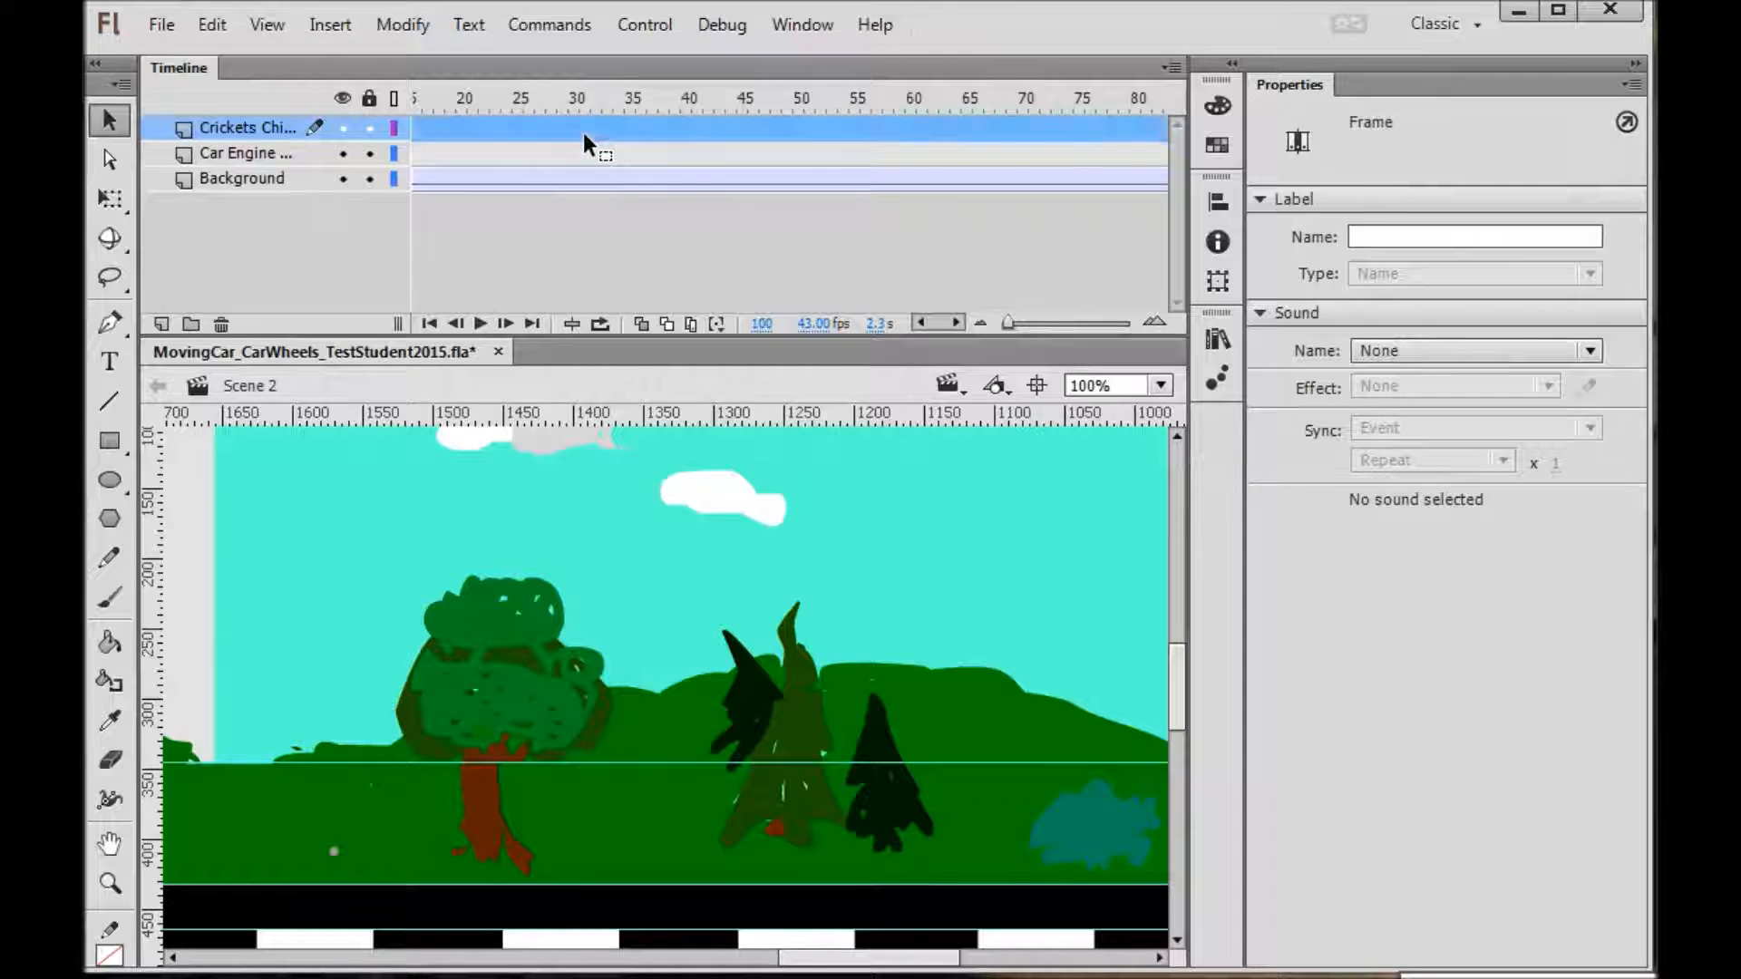
key("period")
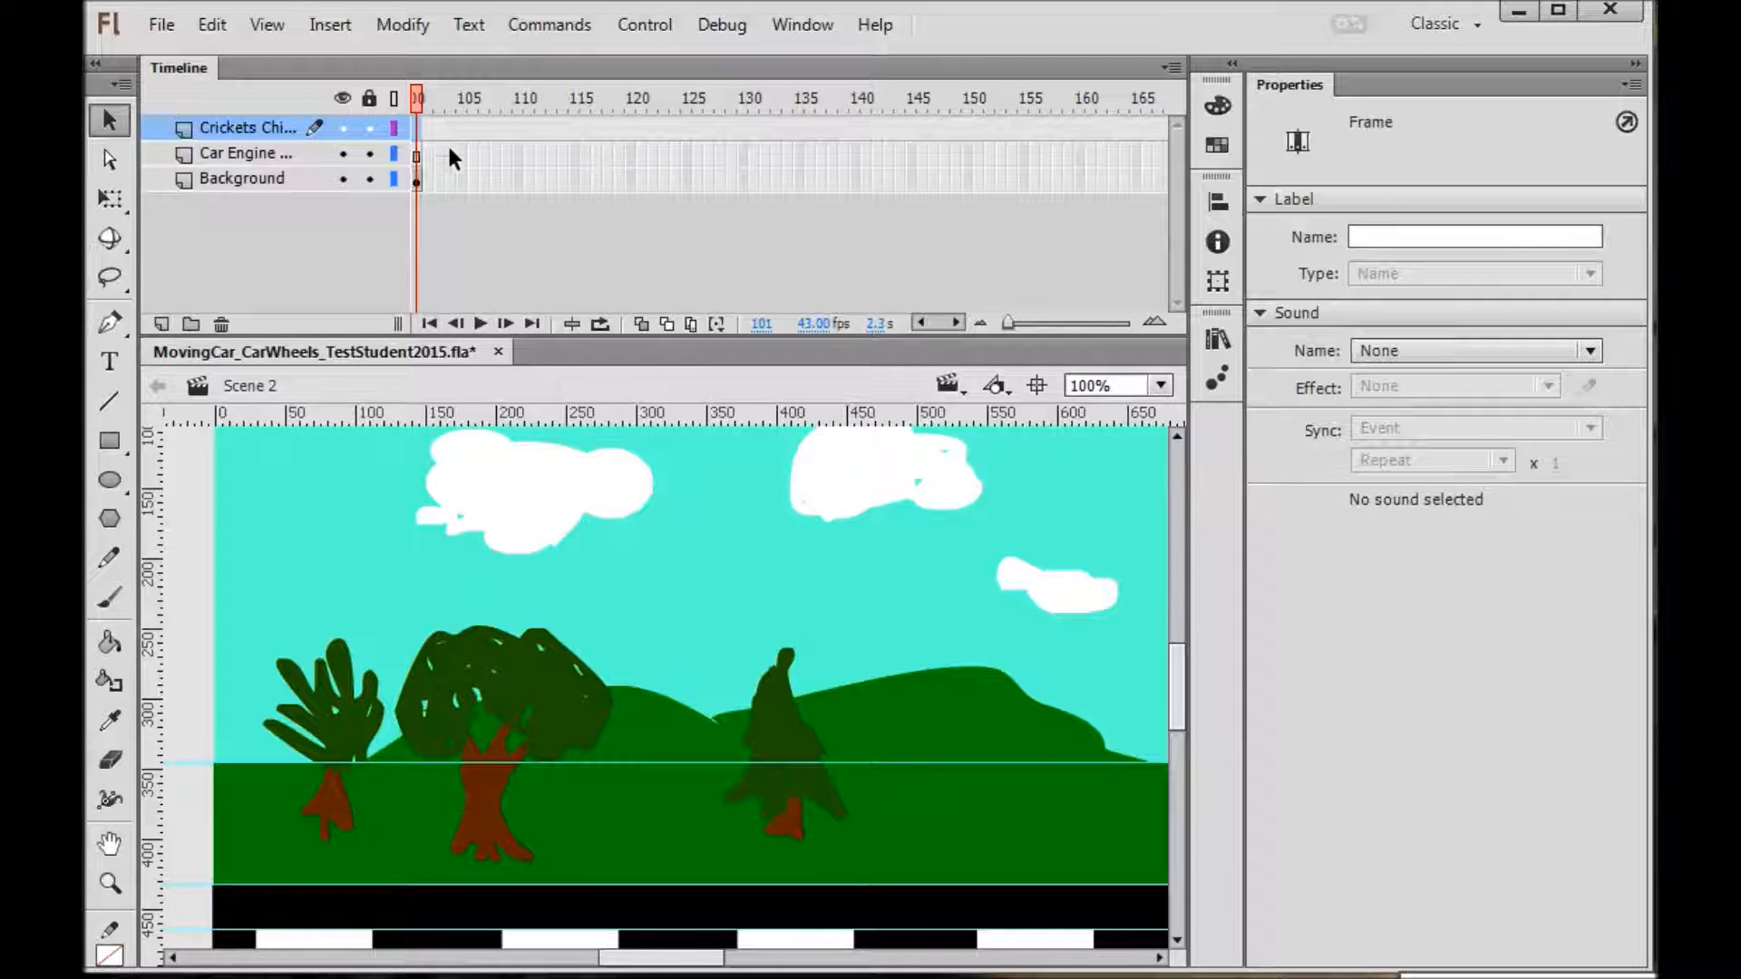
- Step the playhead between frames 100 and 101 and examine the Crickets Chirping frames from start to end
key("comma")
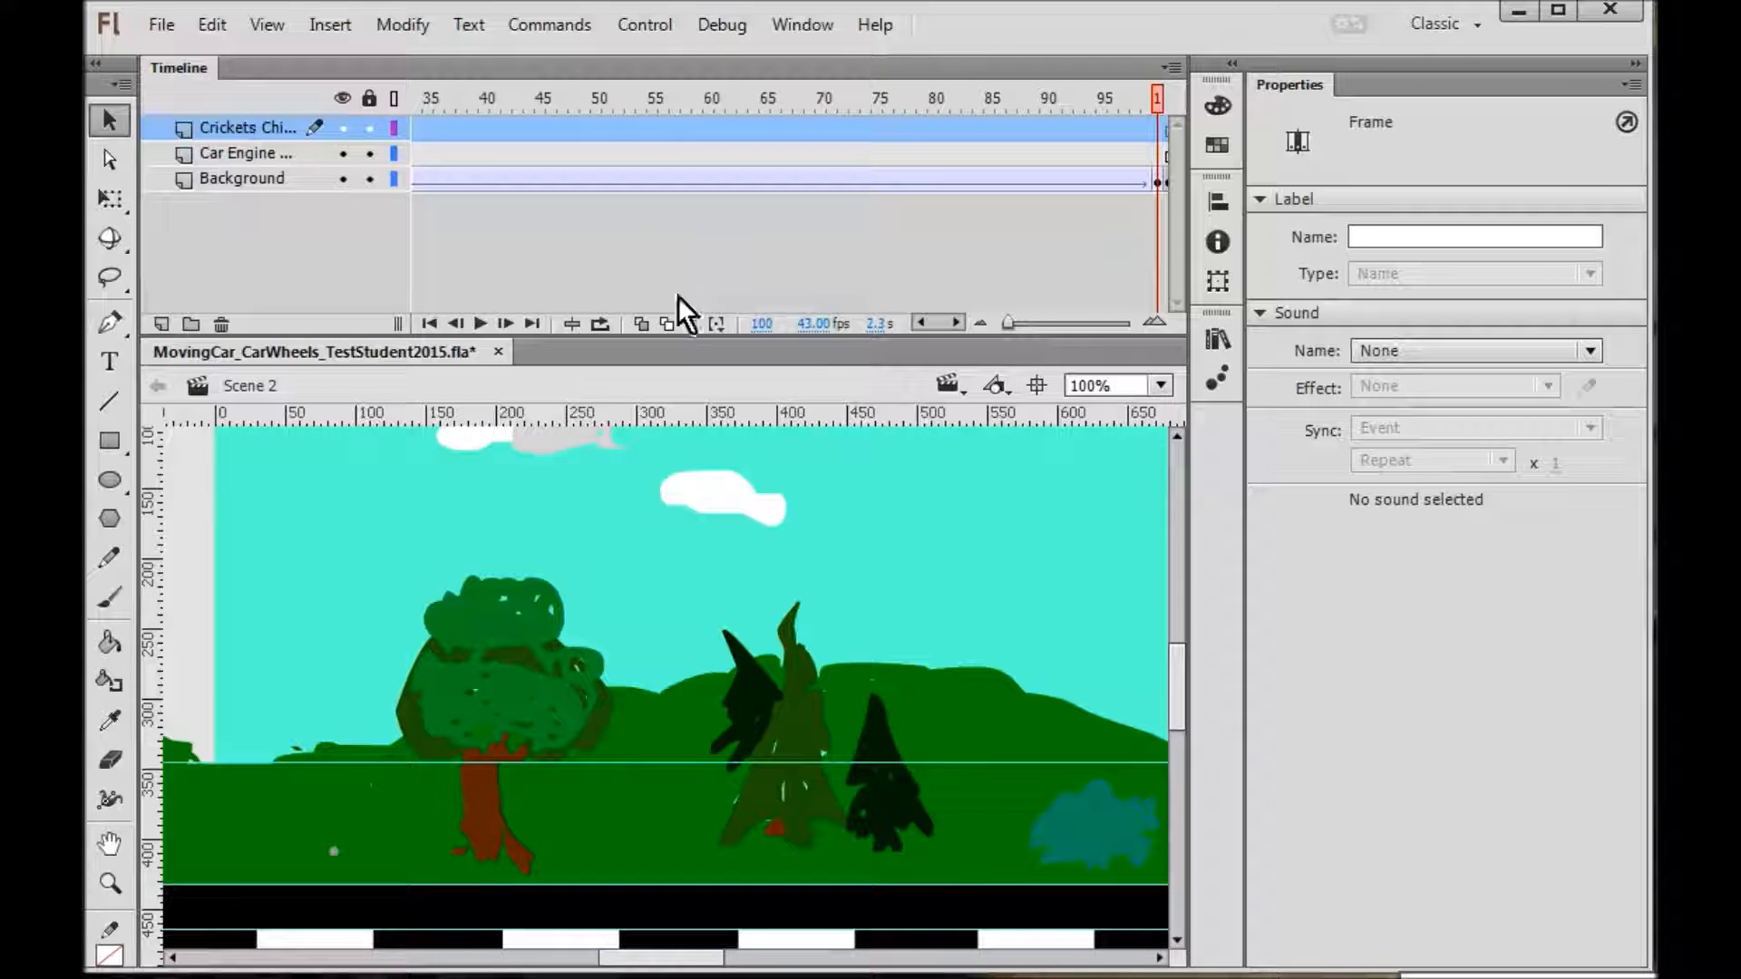
left_click(922, 324)
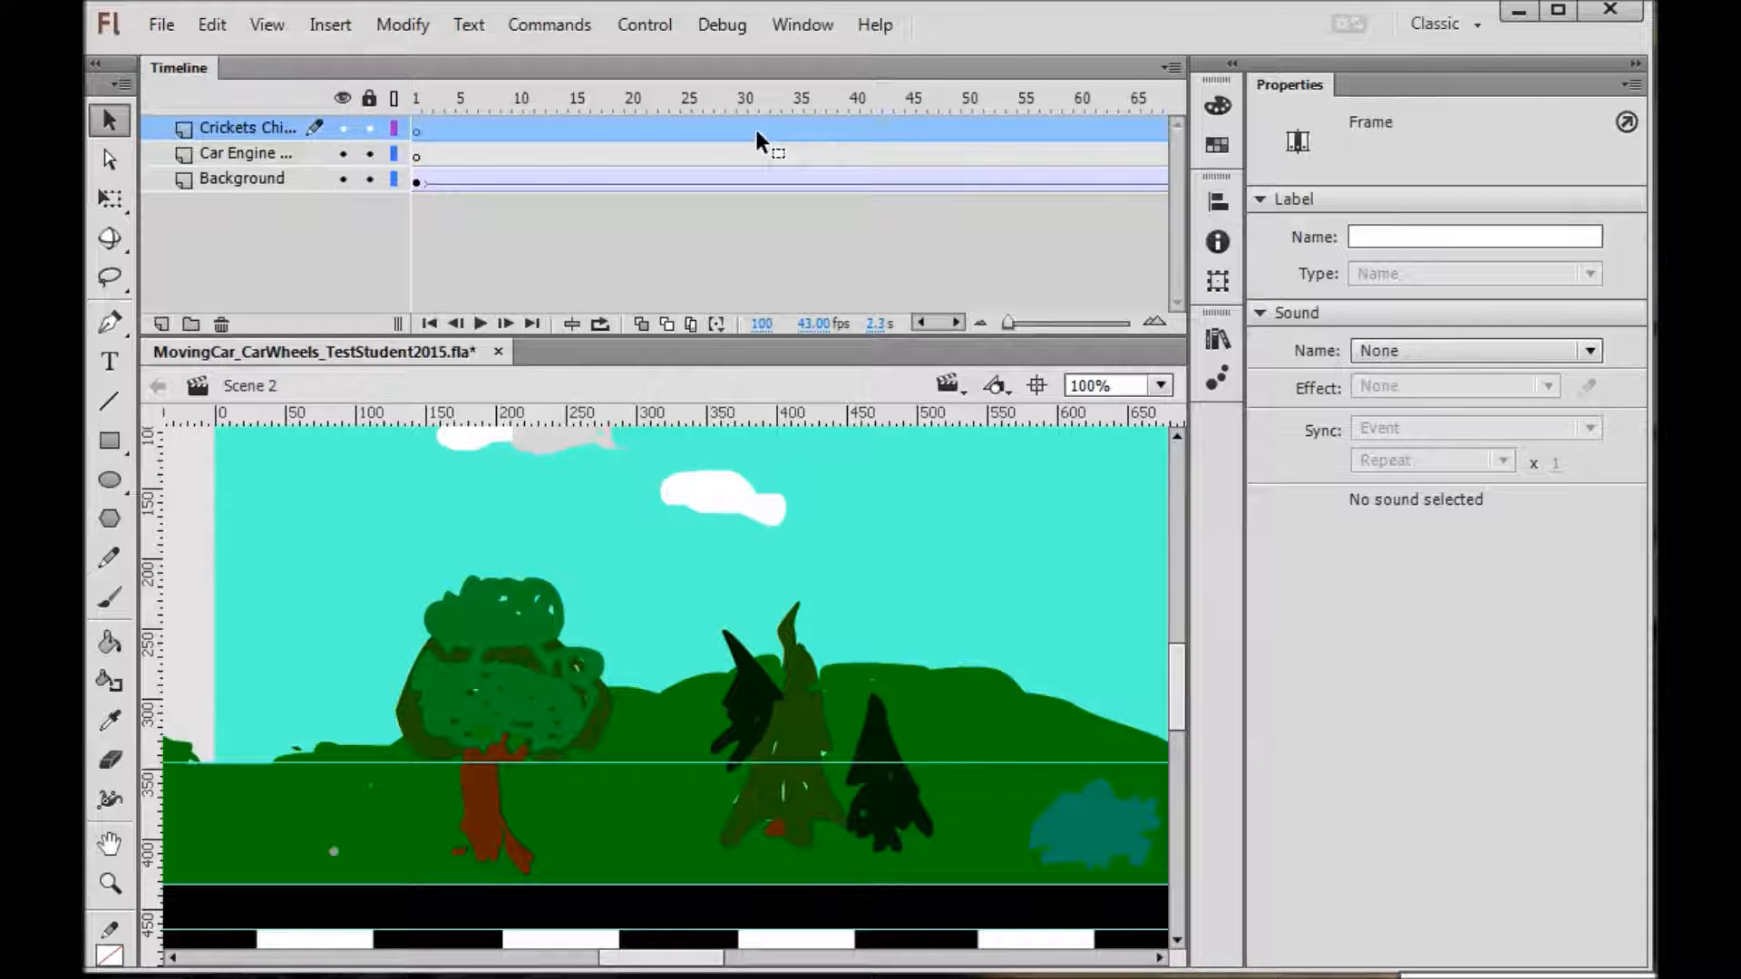
key("period")
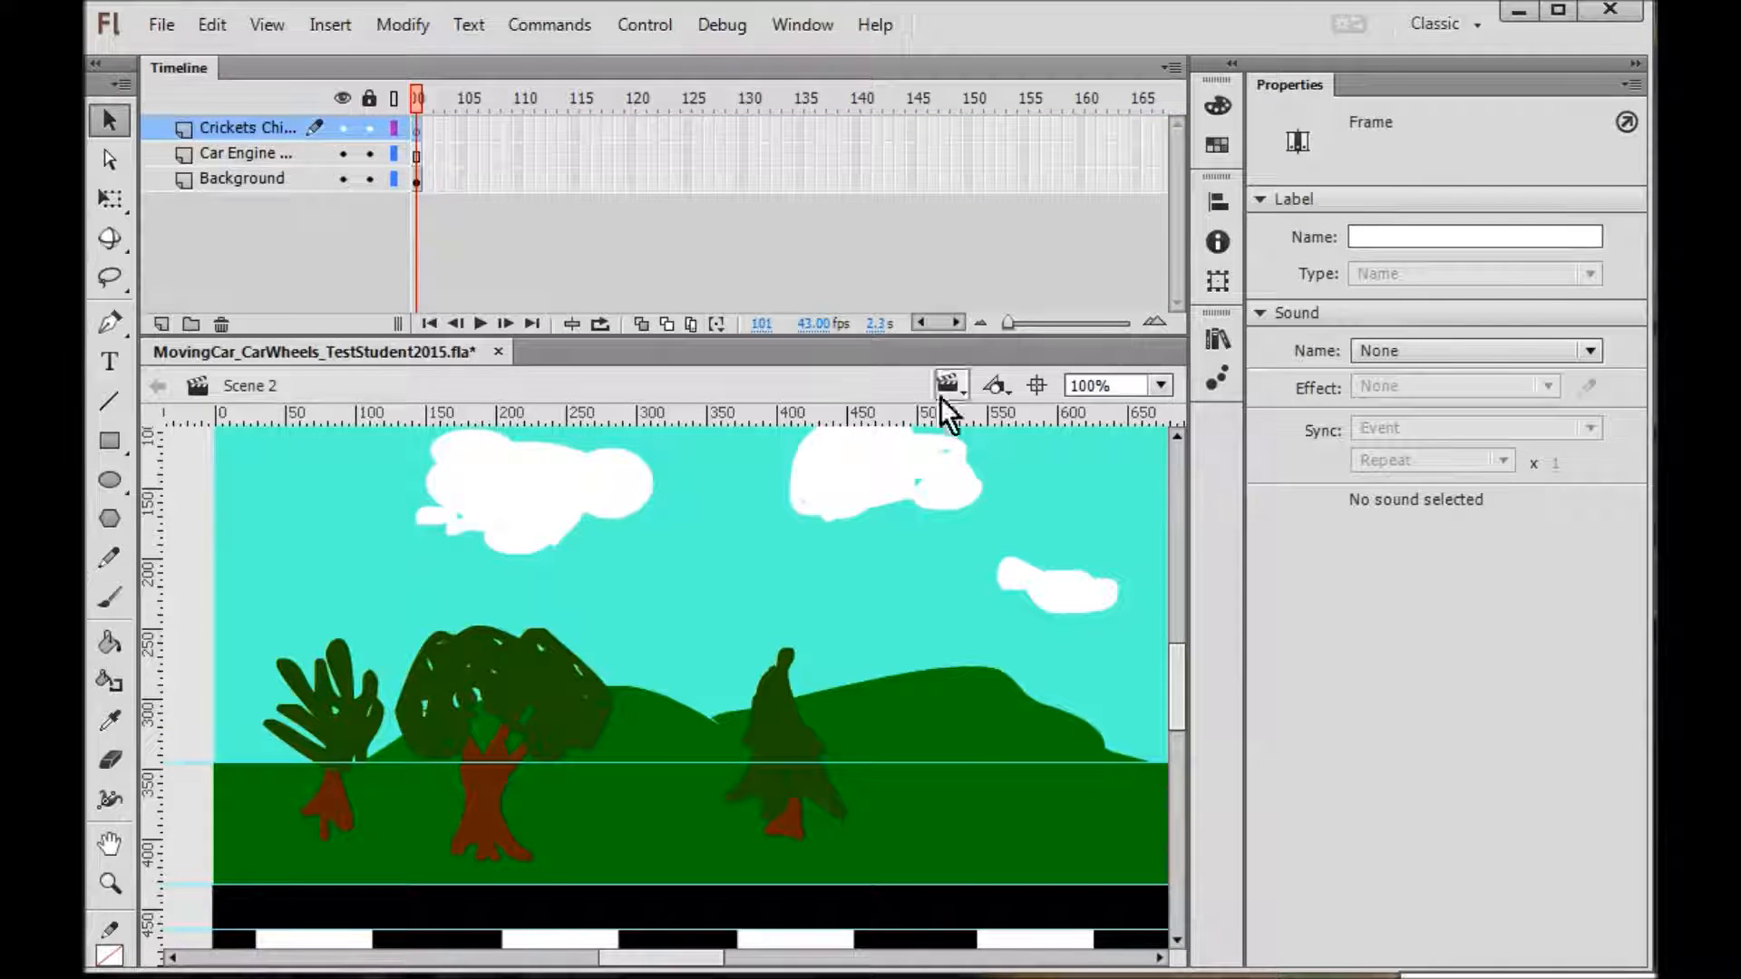
left_click(920, 323)
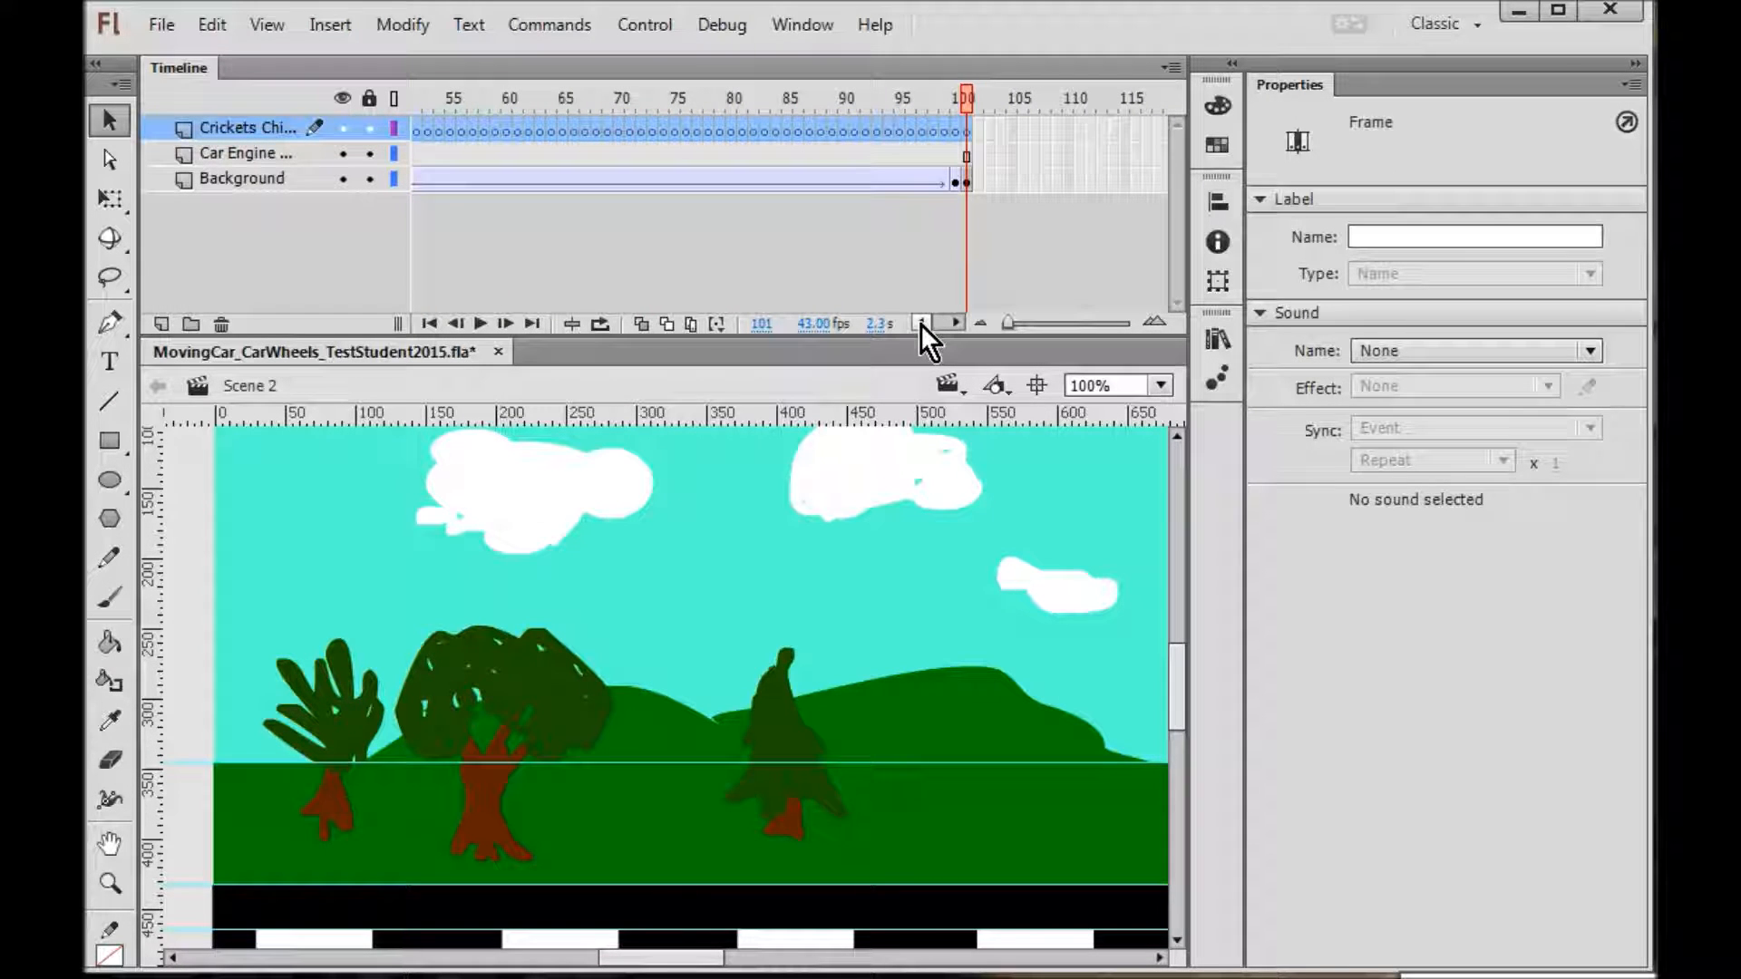
key("comma")
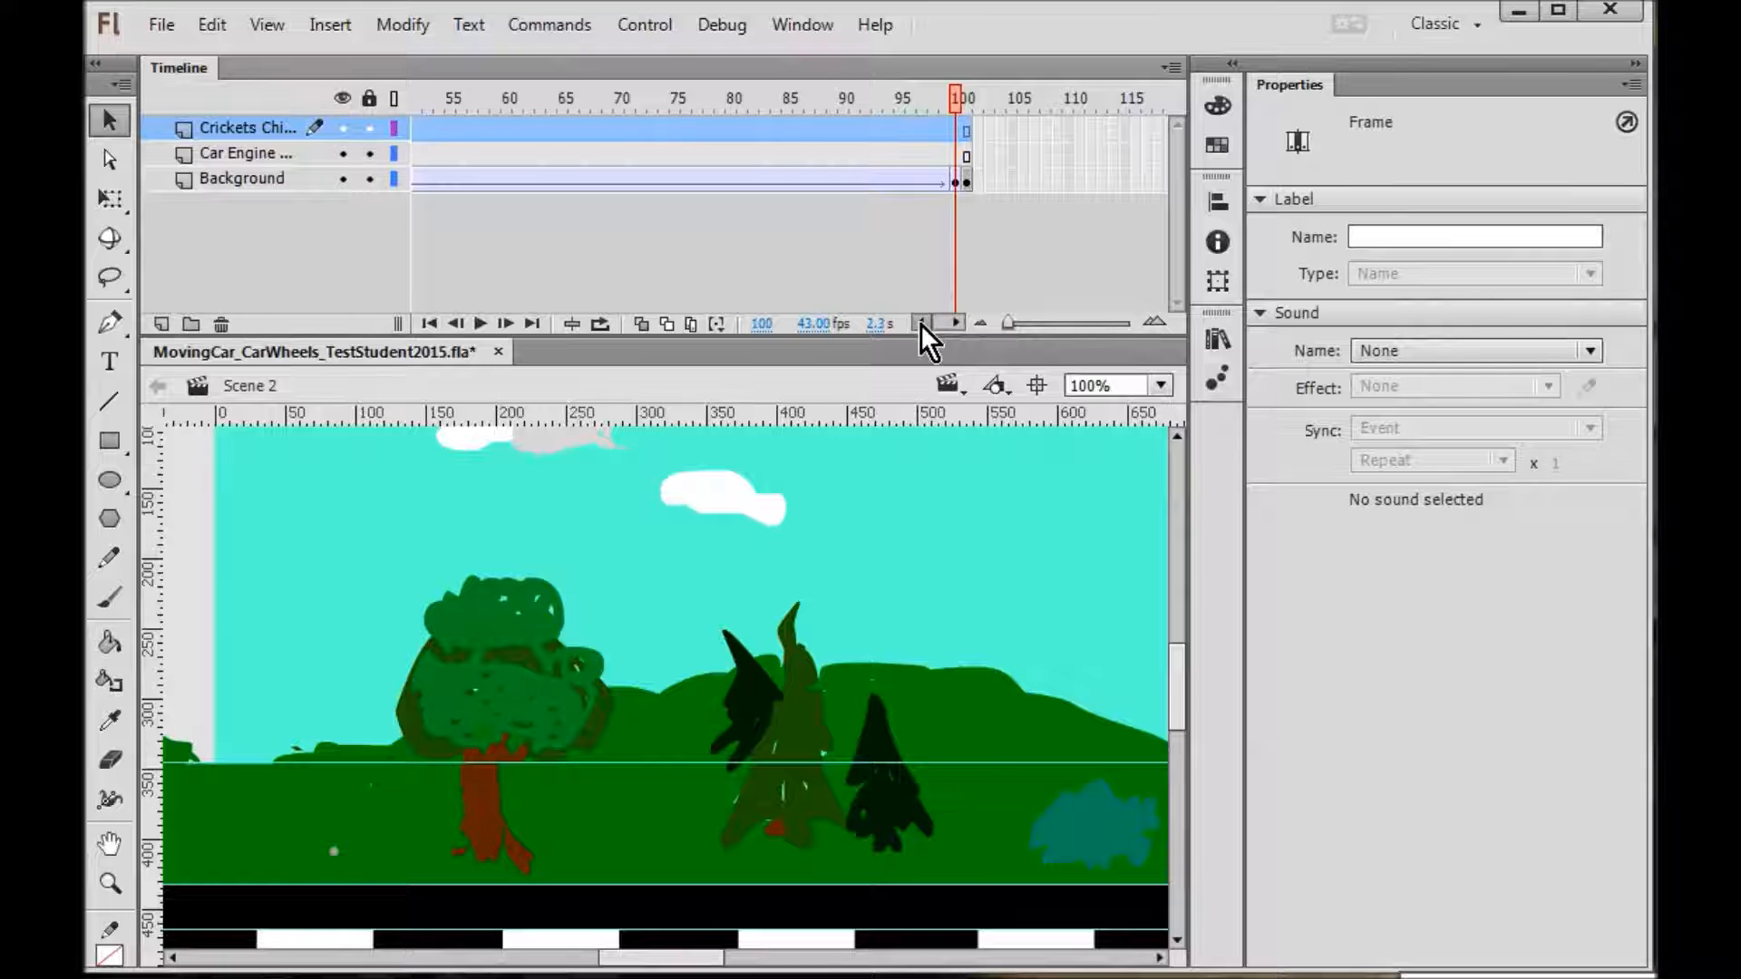
left_click(921, 323)
left_click(921, 323)
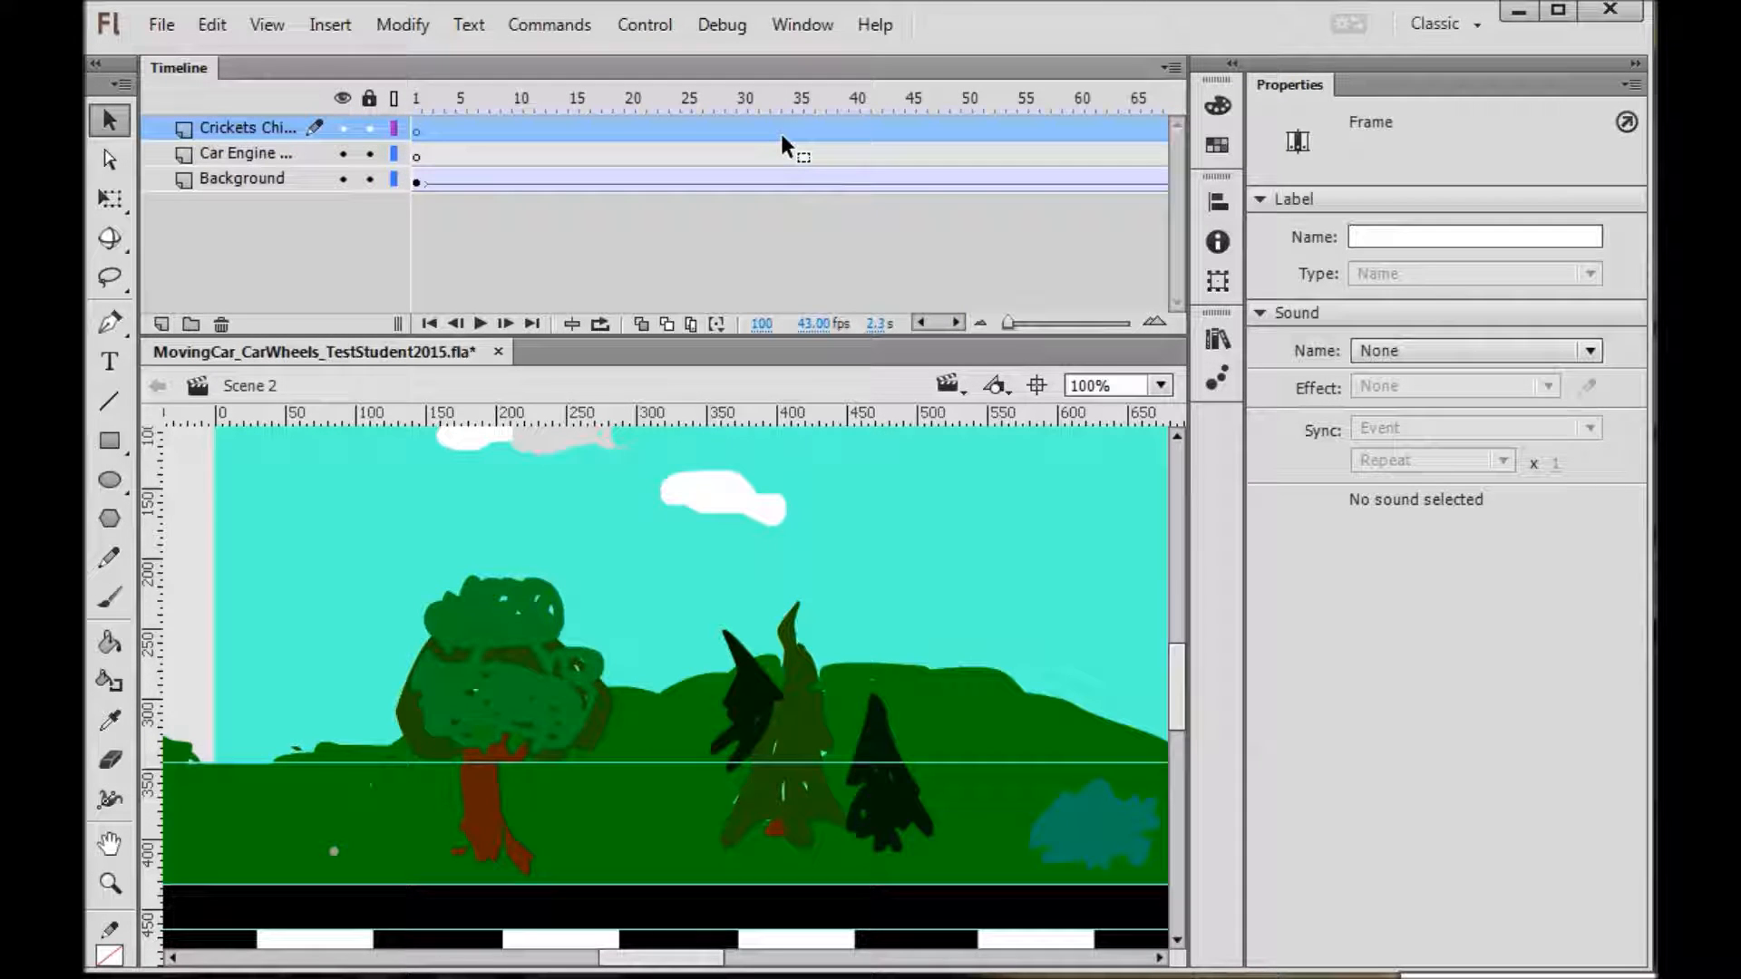
key("Return")
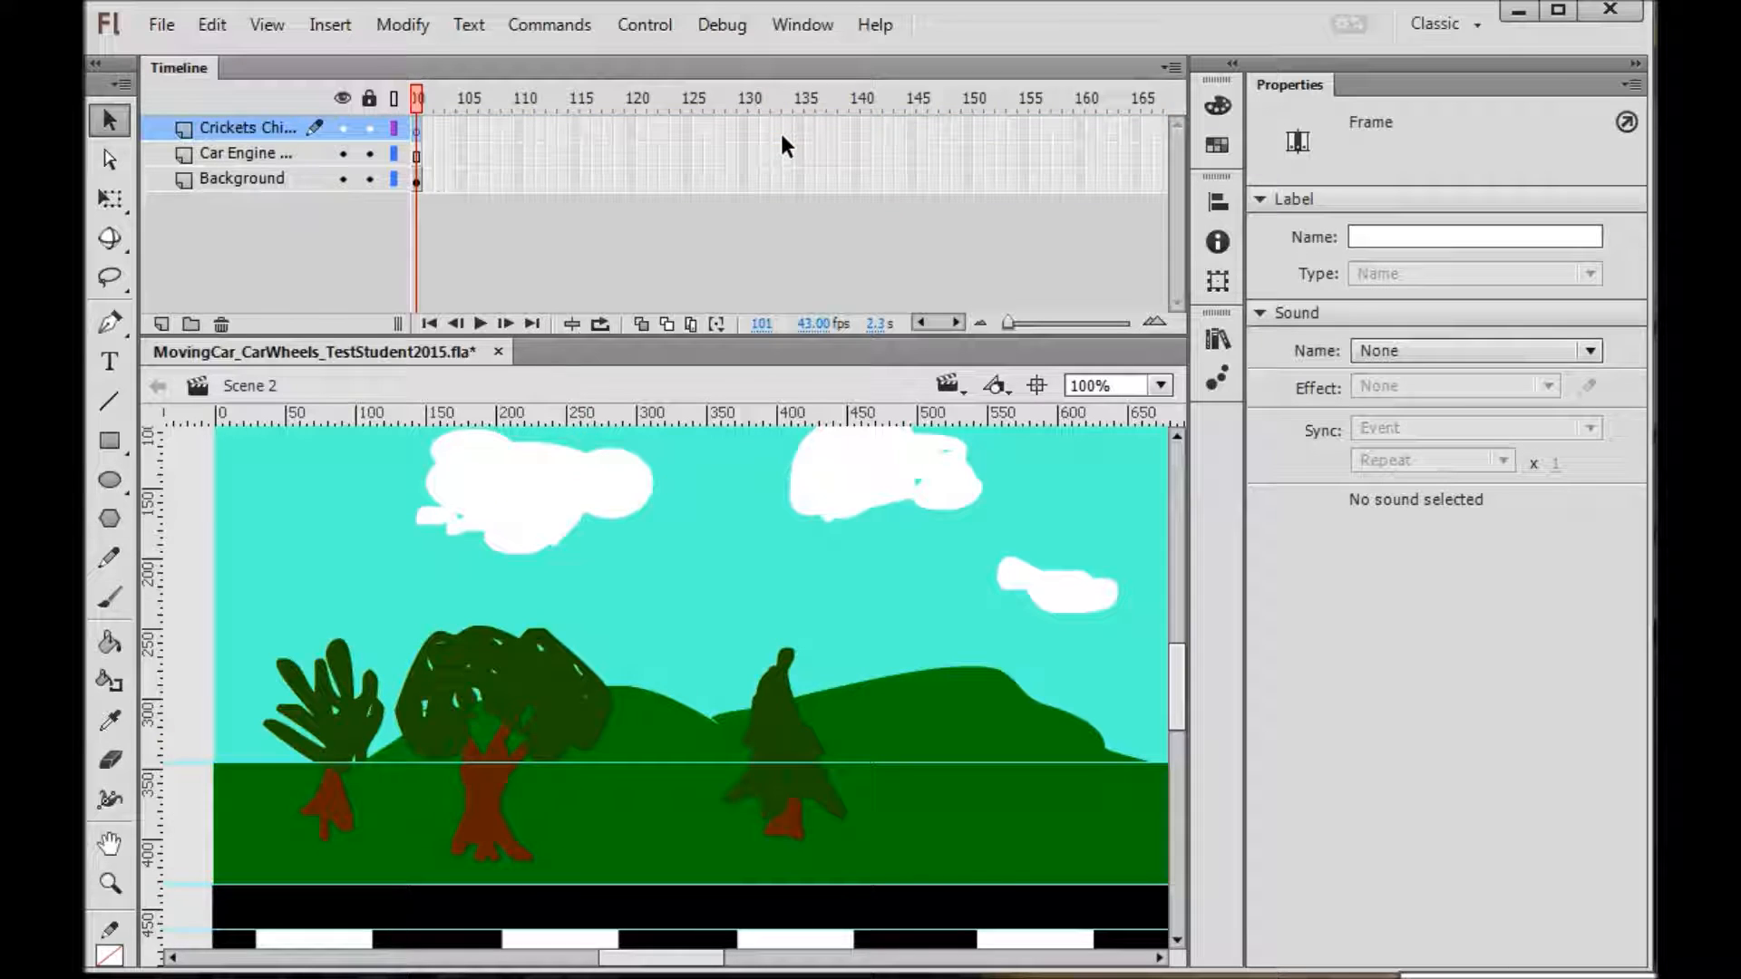
- Shift the selected Crickets Chirping frames along the timeline so that they start at frame 46
left_click(921, 323)
left_click(920, 321)
left_click_drag(883, 132, 970, 130)
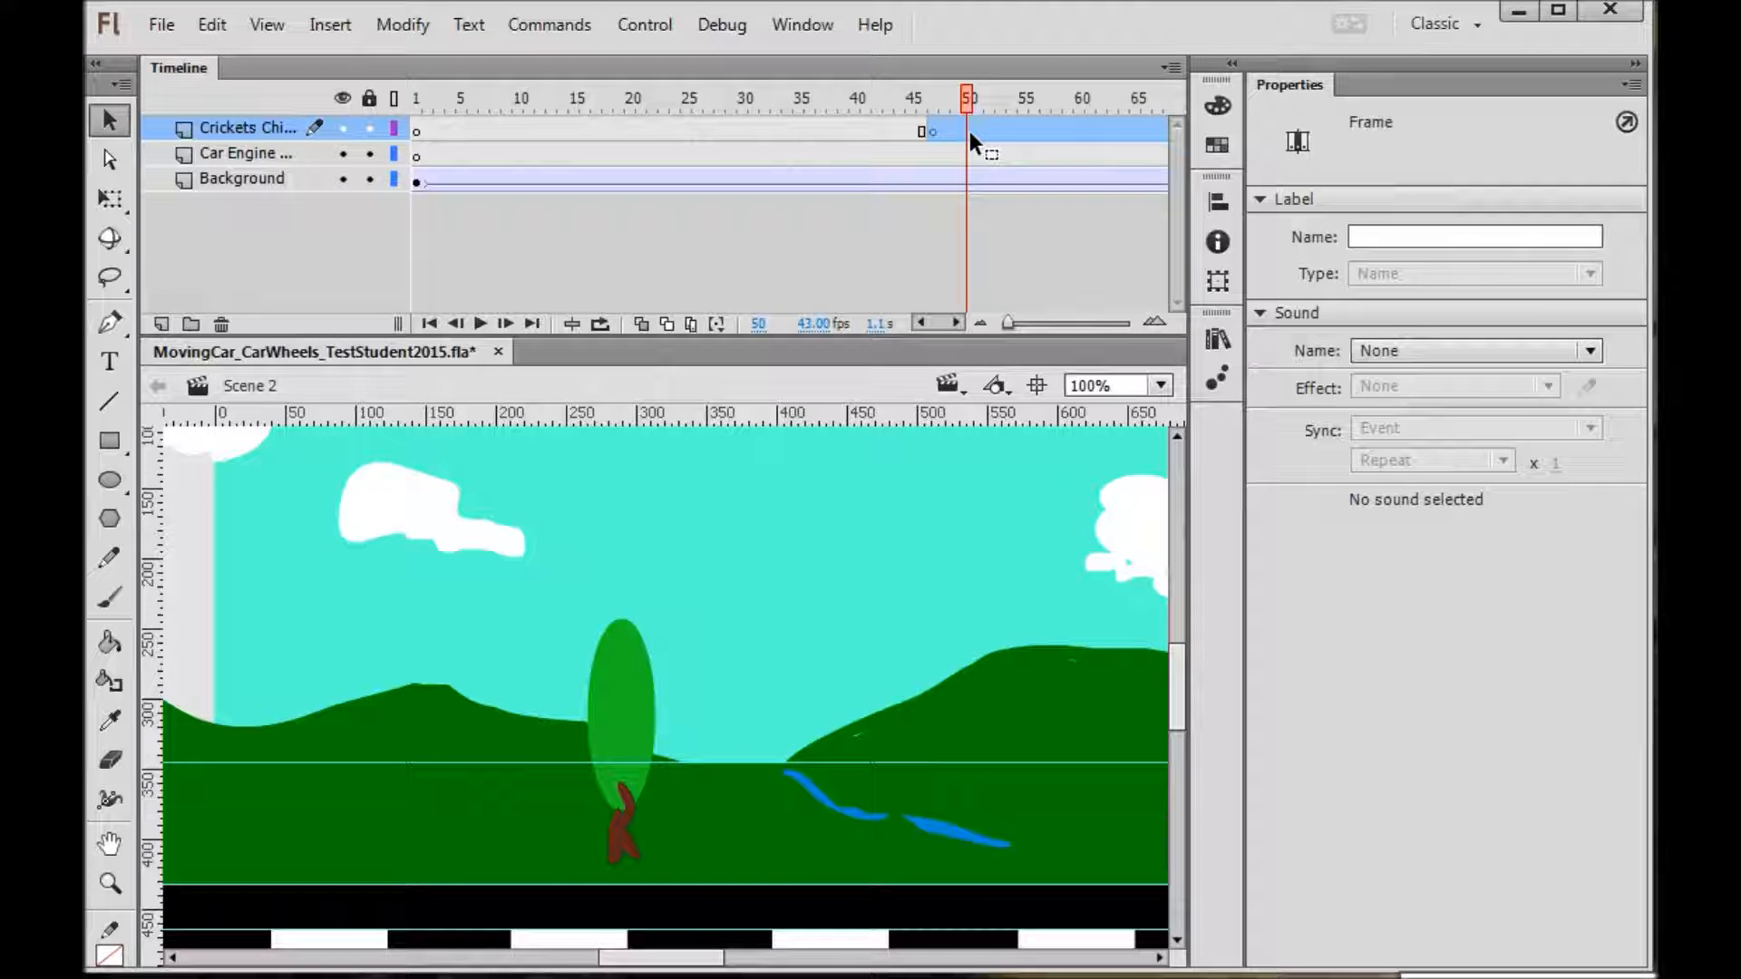
- Try to cut the selected Crickets Chirping frames that extend past the end of the Background layer
left_click(955, 323)
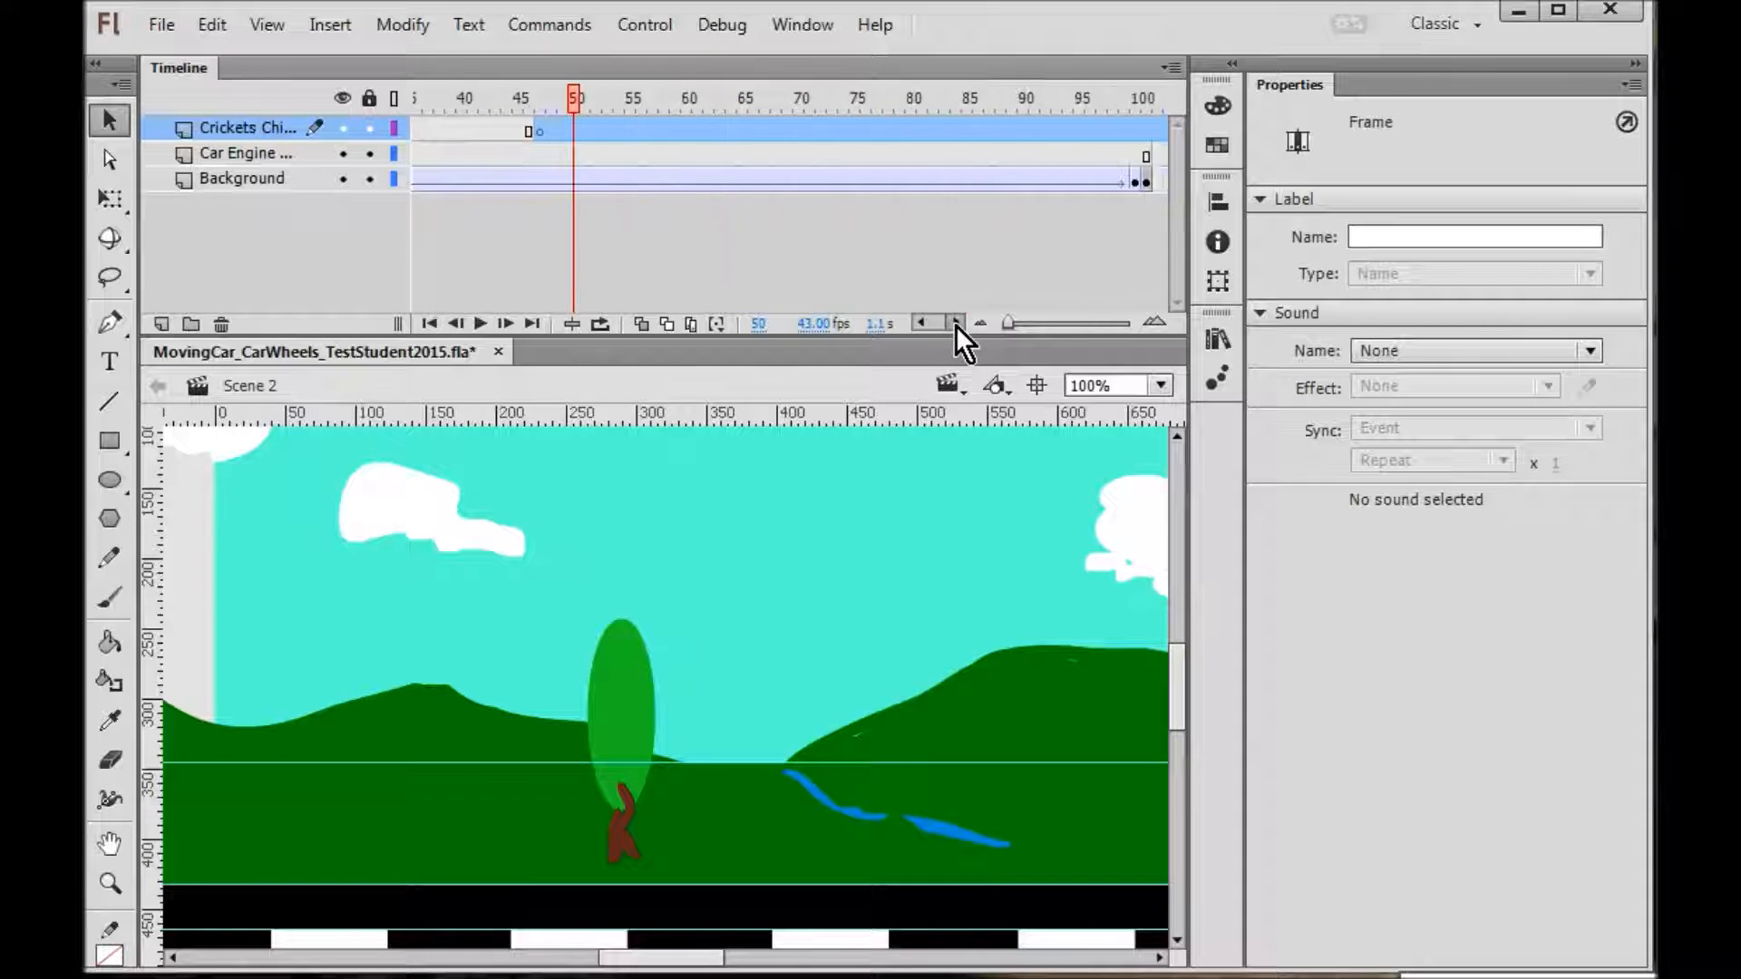
left_click(956, 325)
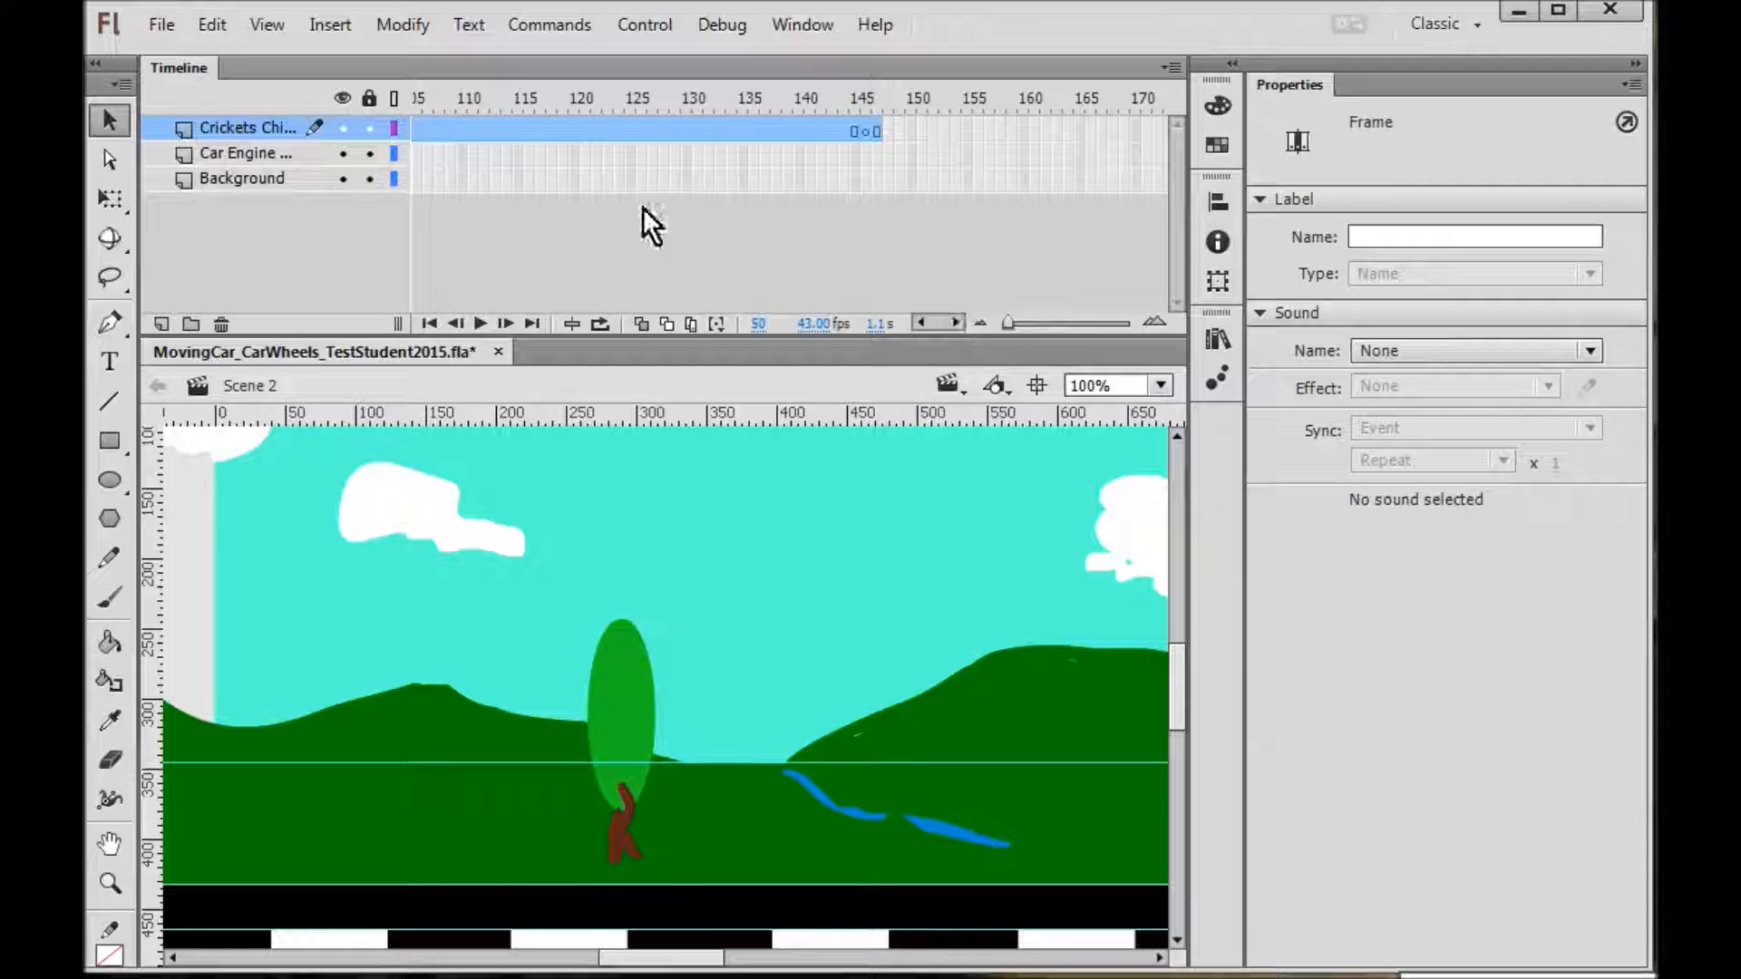
left_click(921, 324)
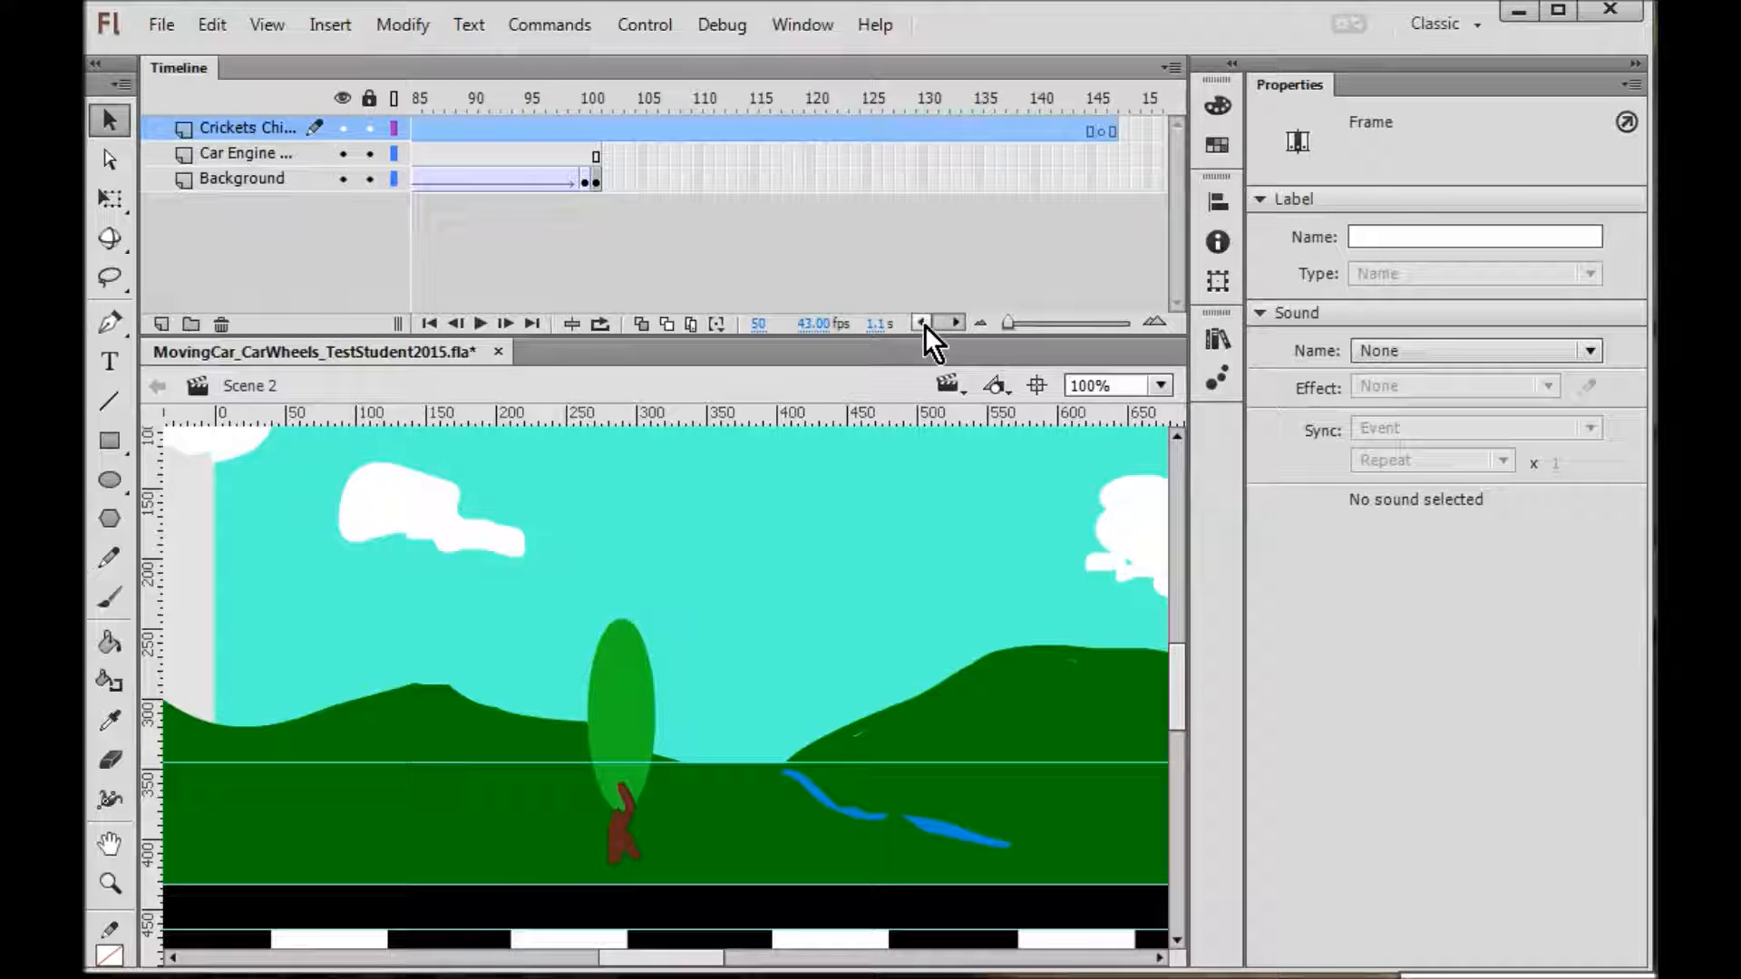
left_click(1059, 133)
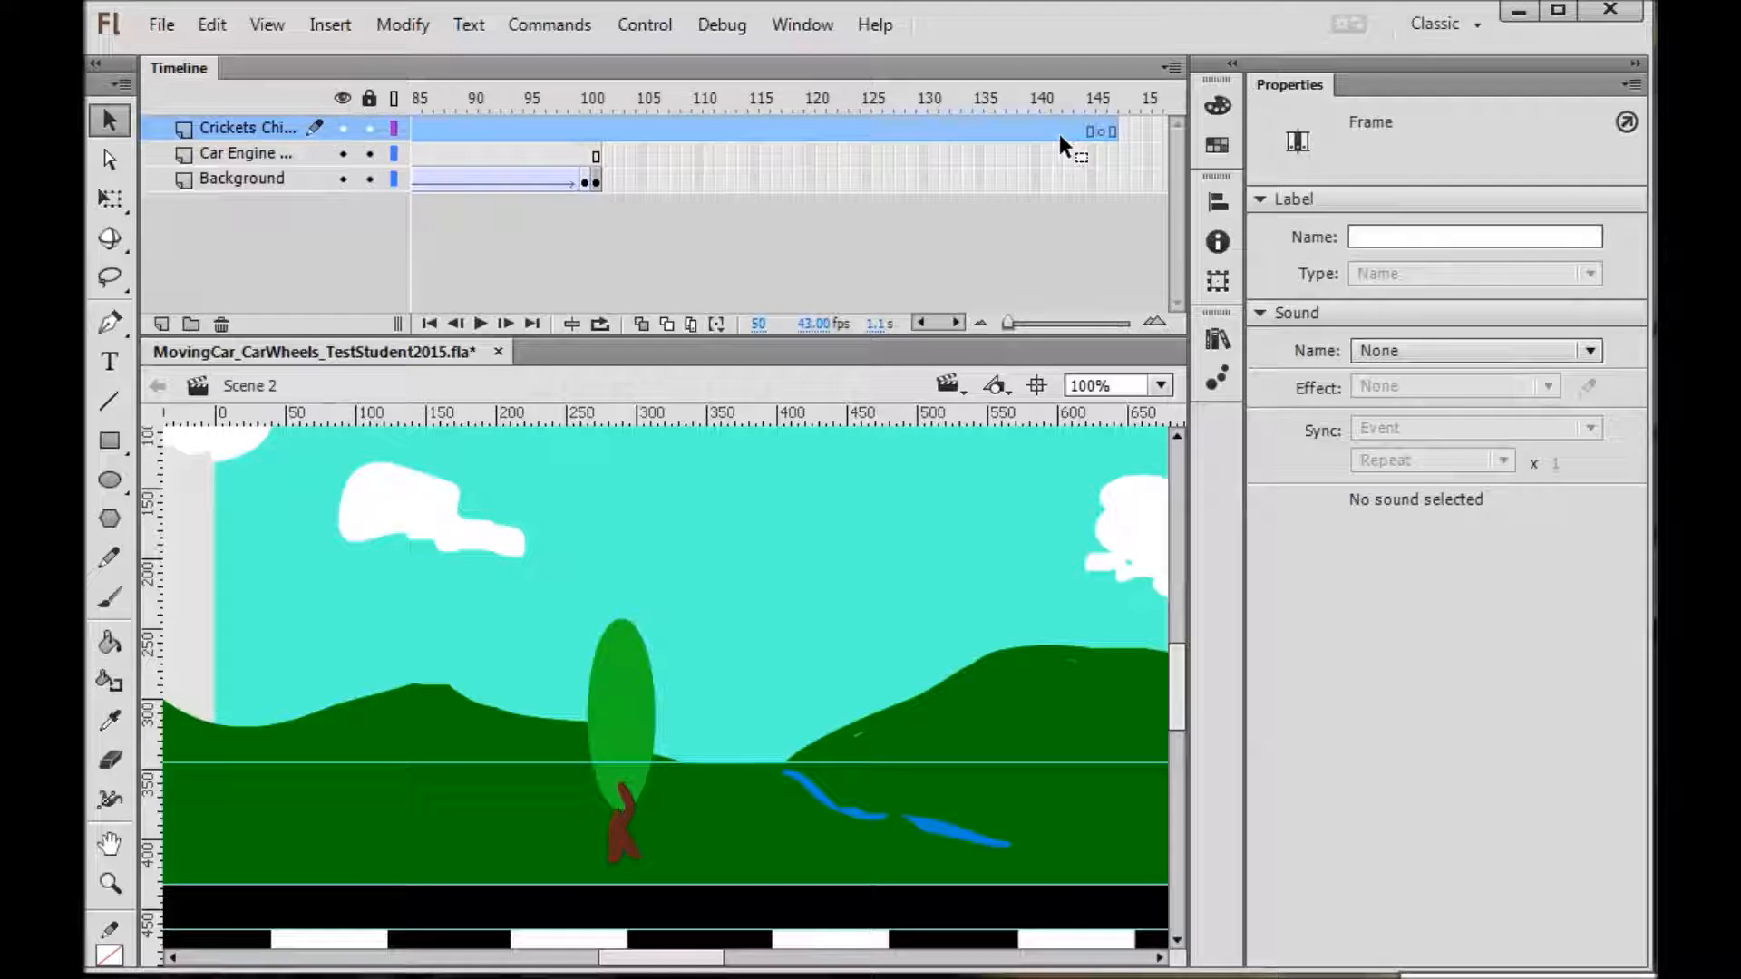
right_click(1003, 139)
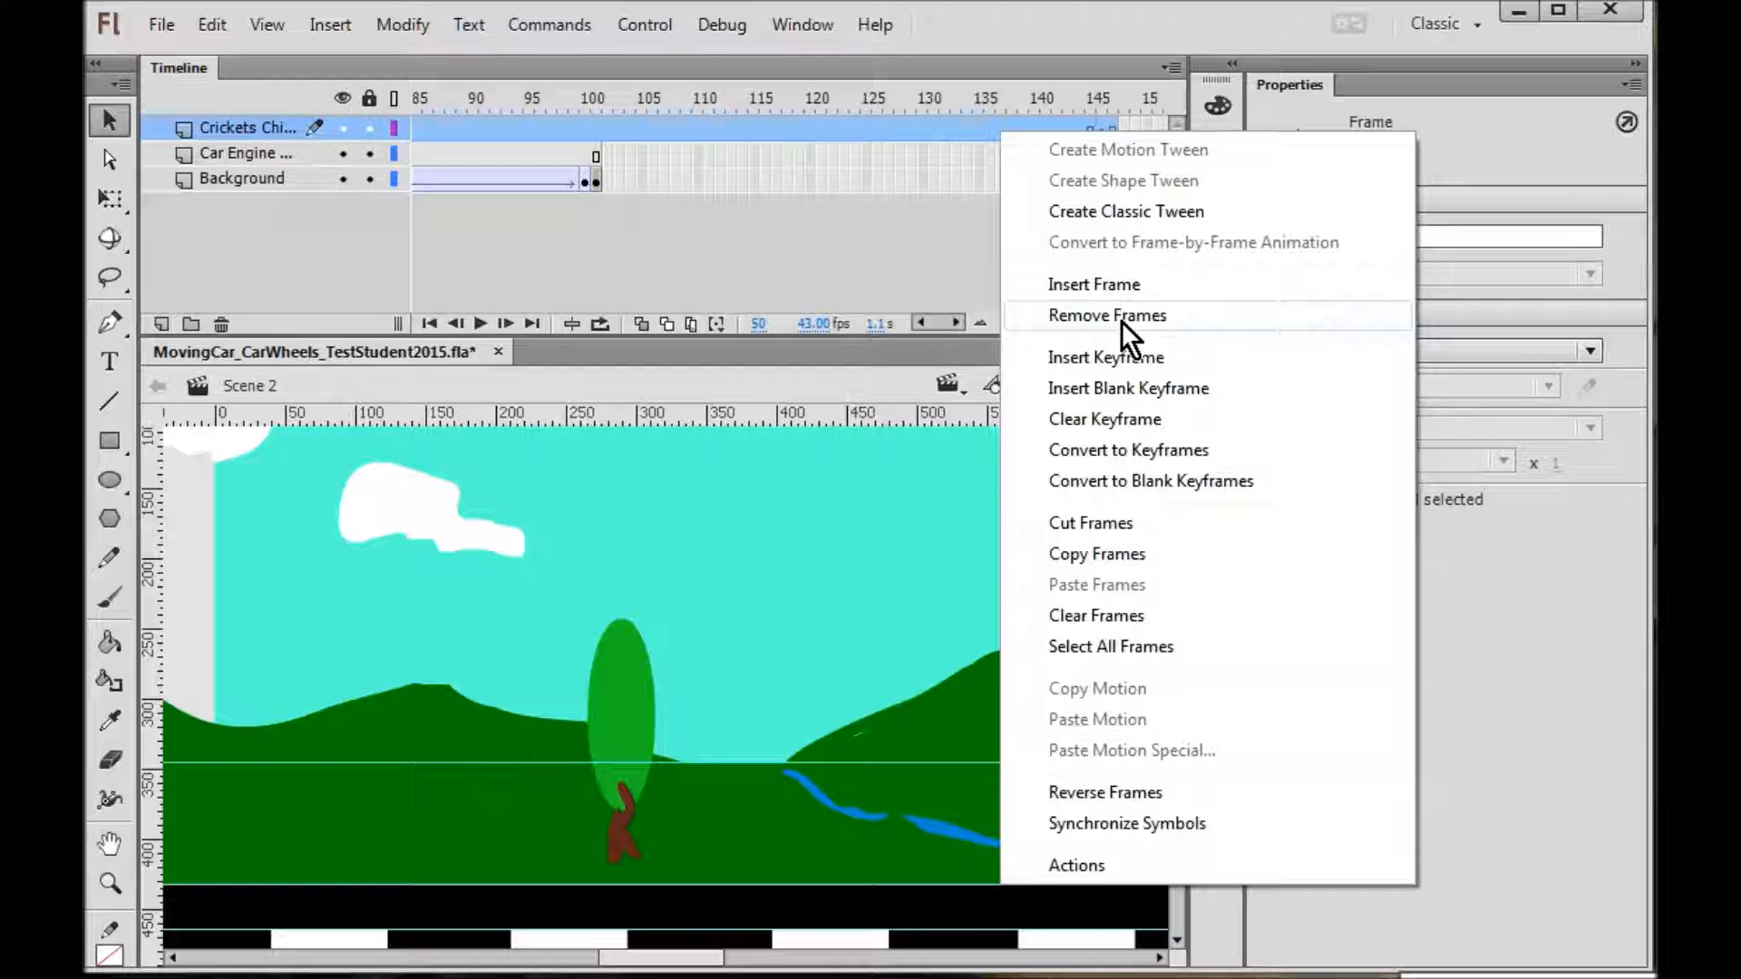
left_click(1111, 529)
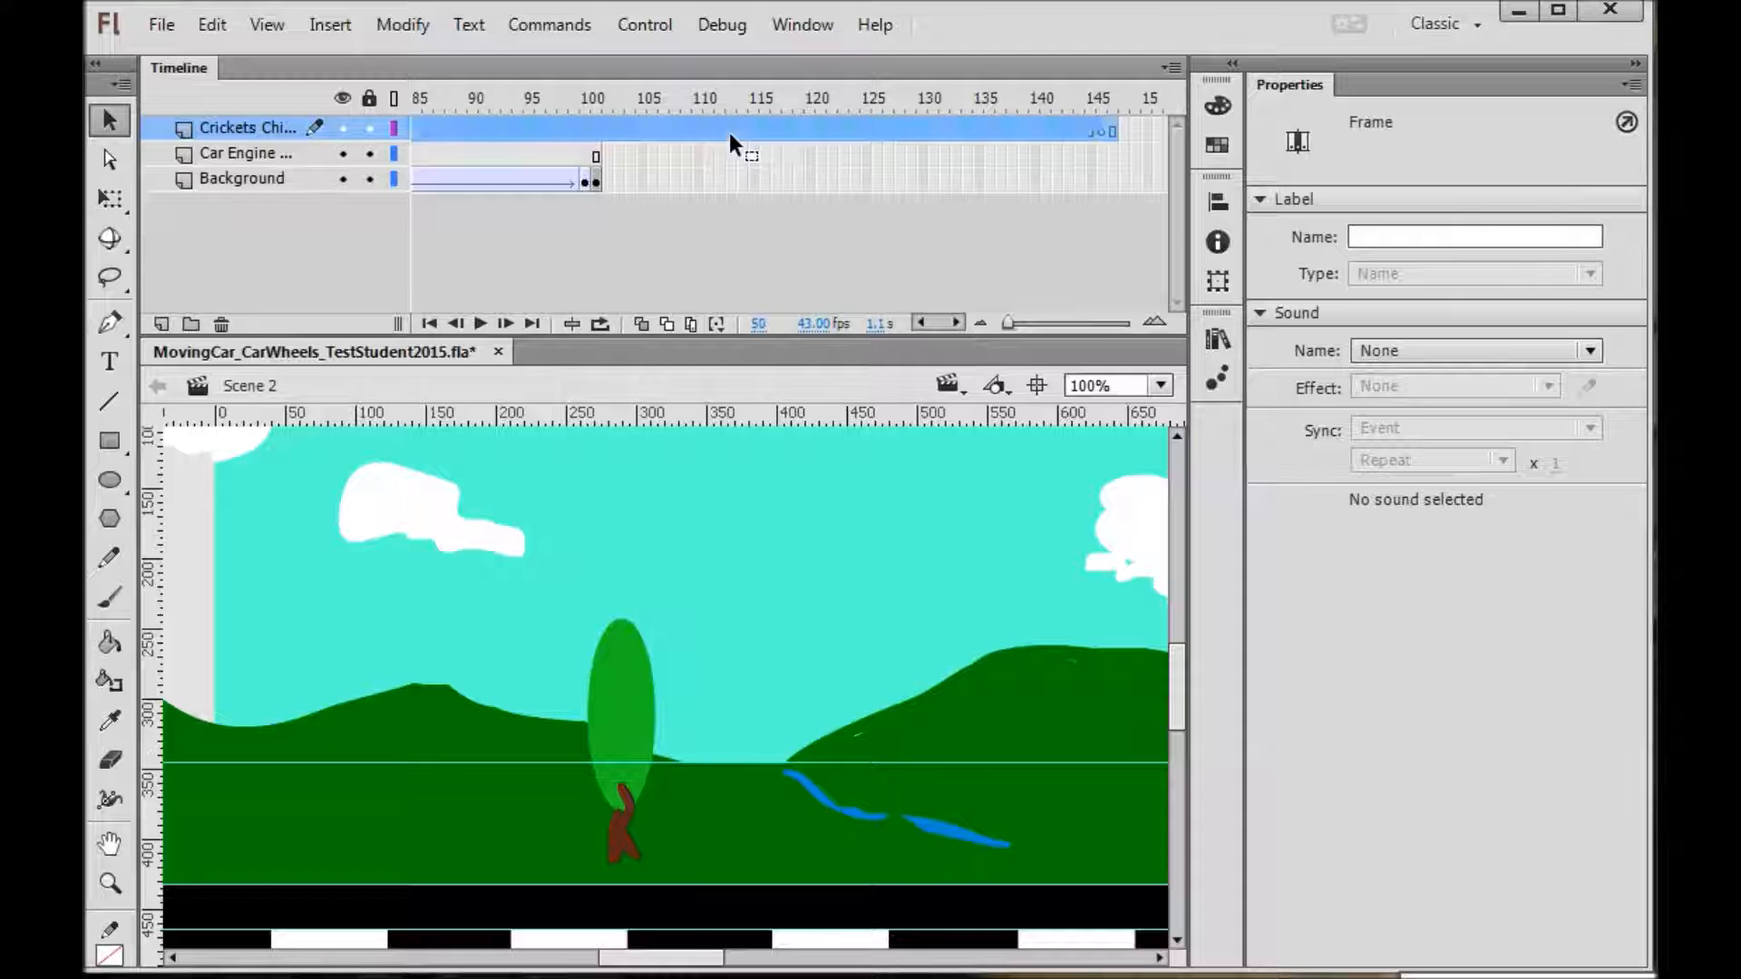
- Remove the selected span of Crickets Chirping frames running past the end of the scene
mouse_move(730, 134)
left_mouse_down()
mouse_move(781, 129)
mouse_move(751, 133)
left_mouse_up()
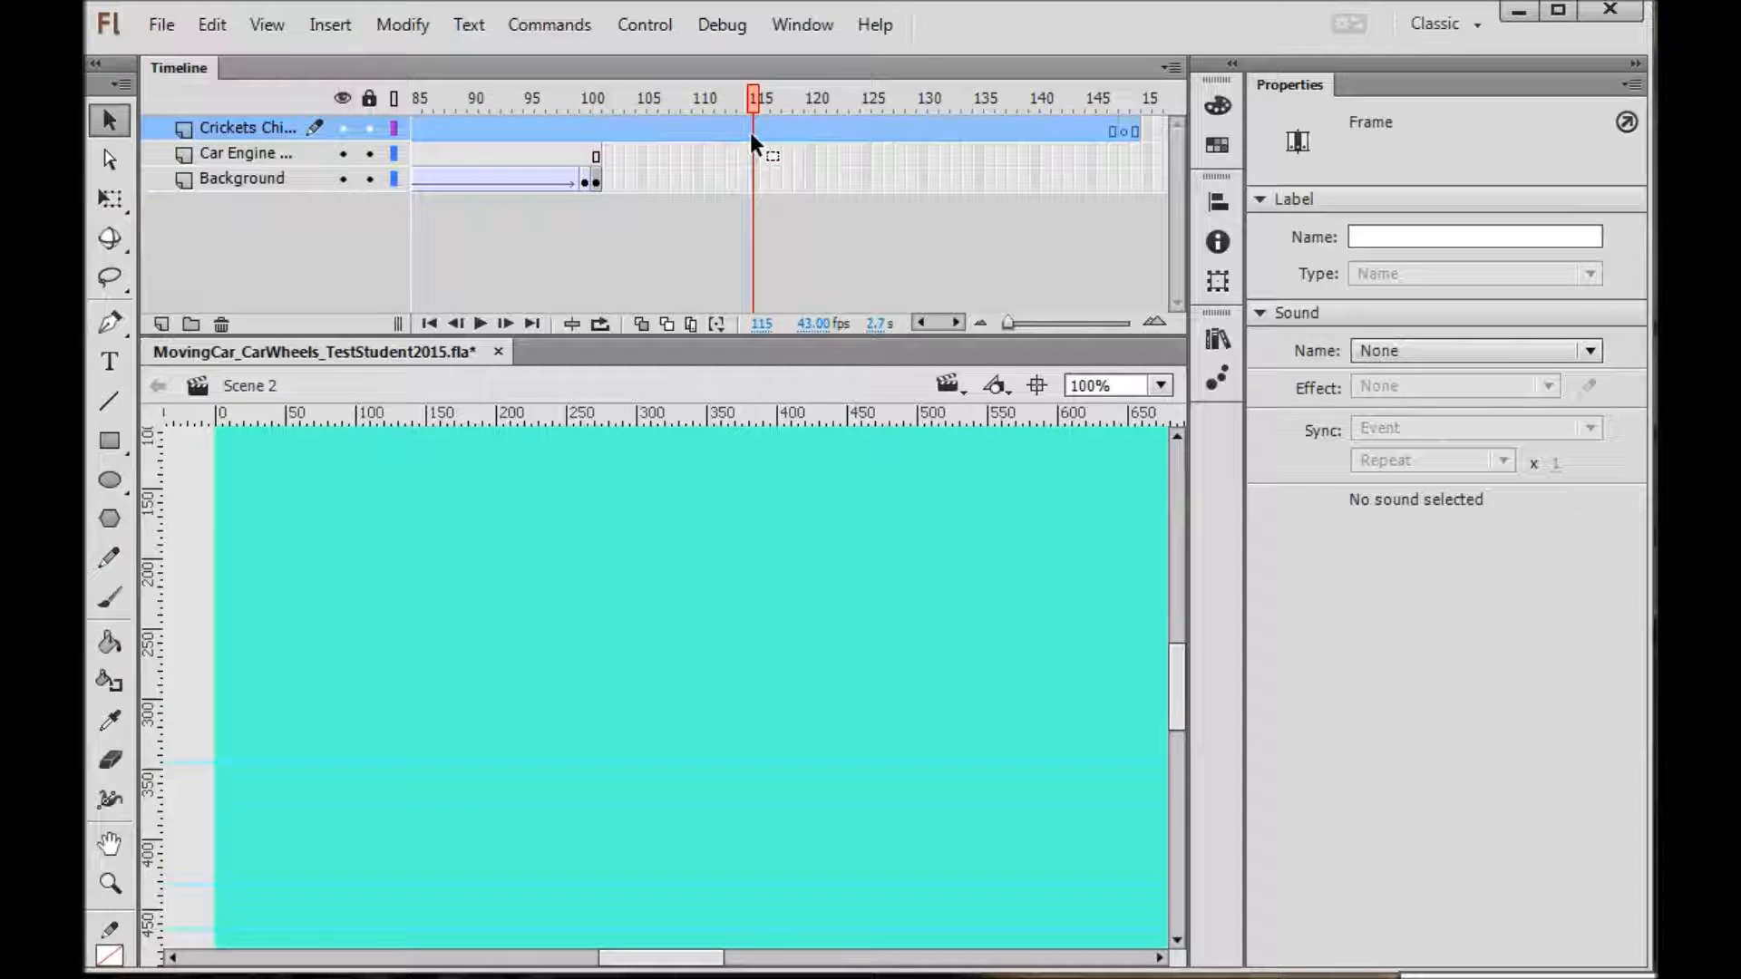
right_click(750, 127)
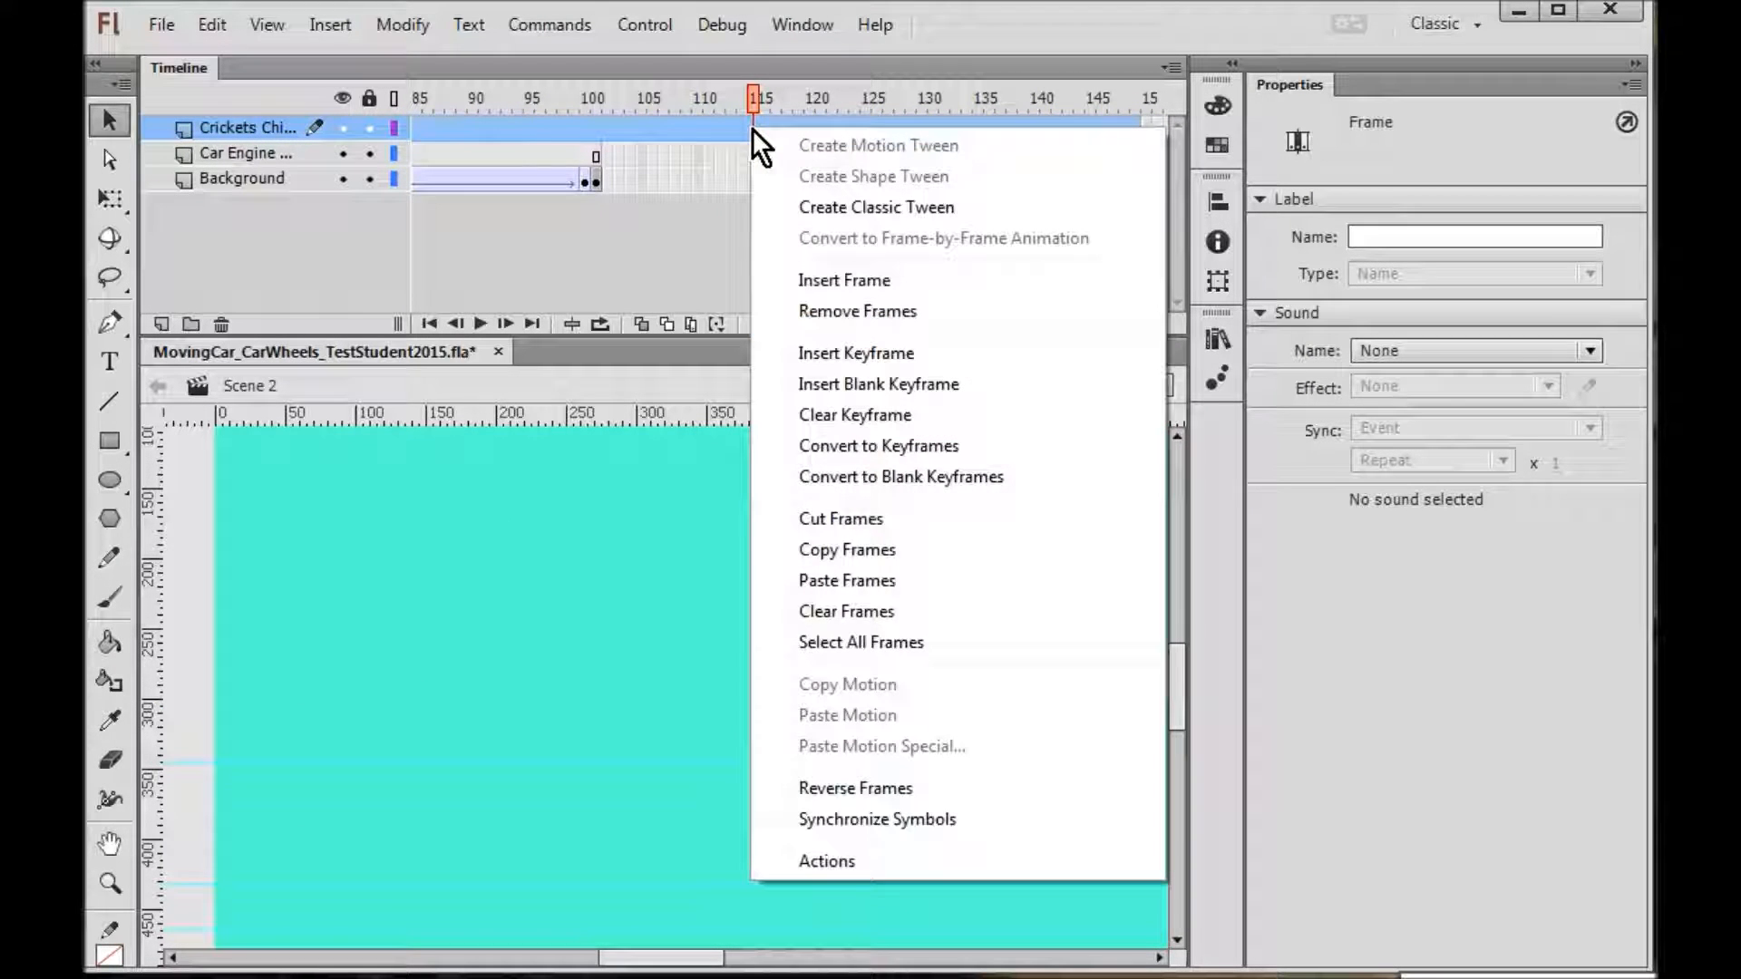
left_click(867, 310)
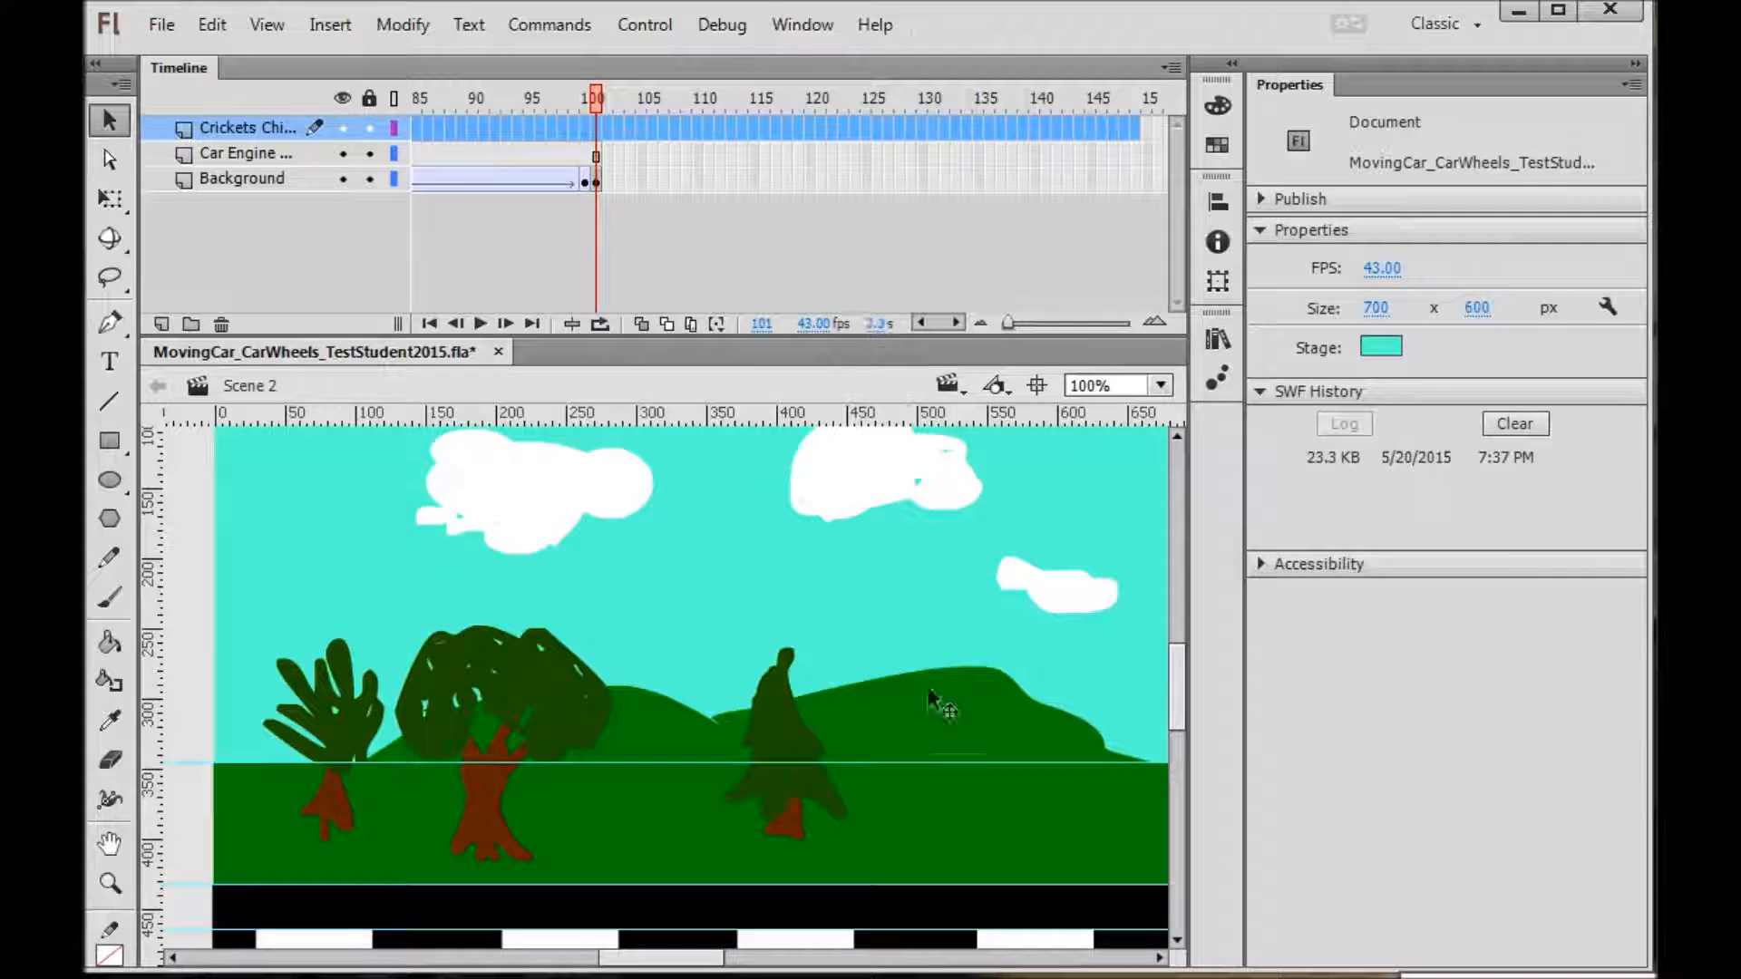
- Shift the remaining Crickets Chirping frames so that they start at frame 41, and select frame 45 on that layer
mouse_move(699, 963)
left_mouse_down()
mouse_move(657, 969)
mouse_move(728, 968)
left_mouse_up()
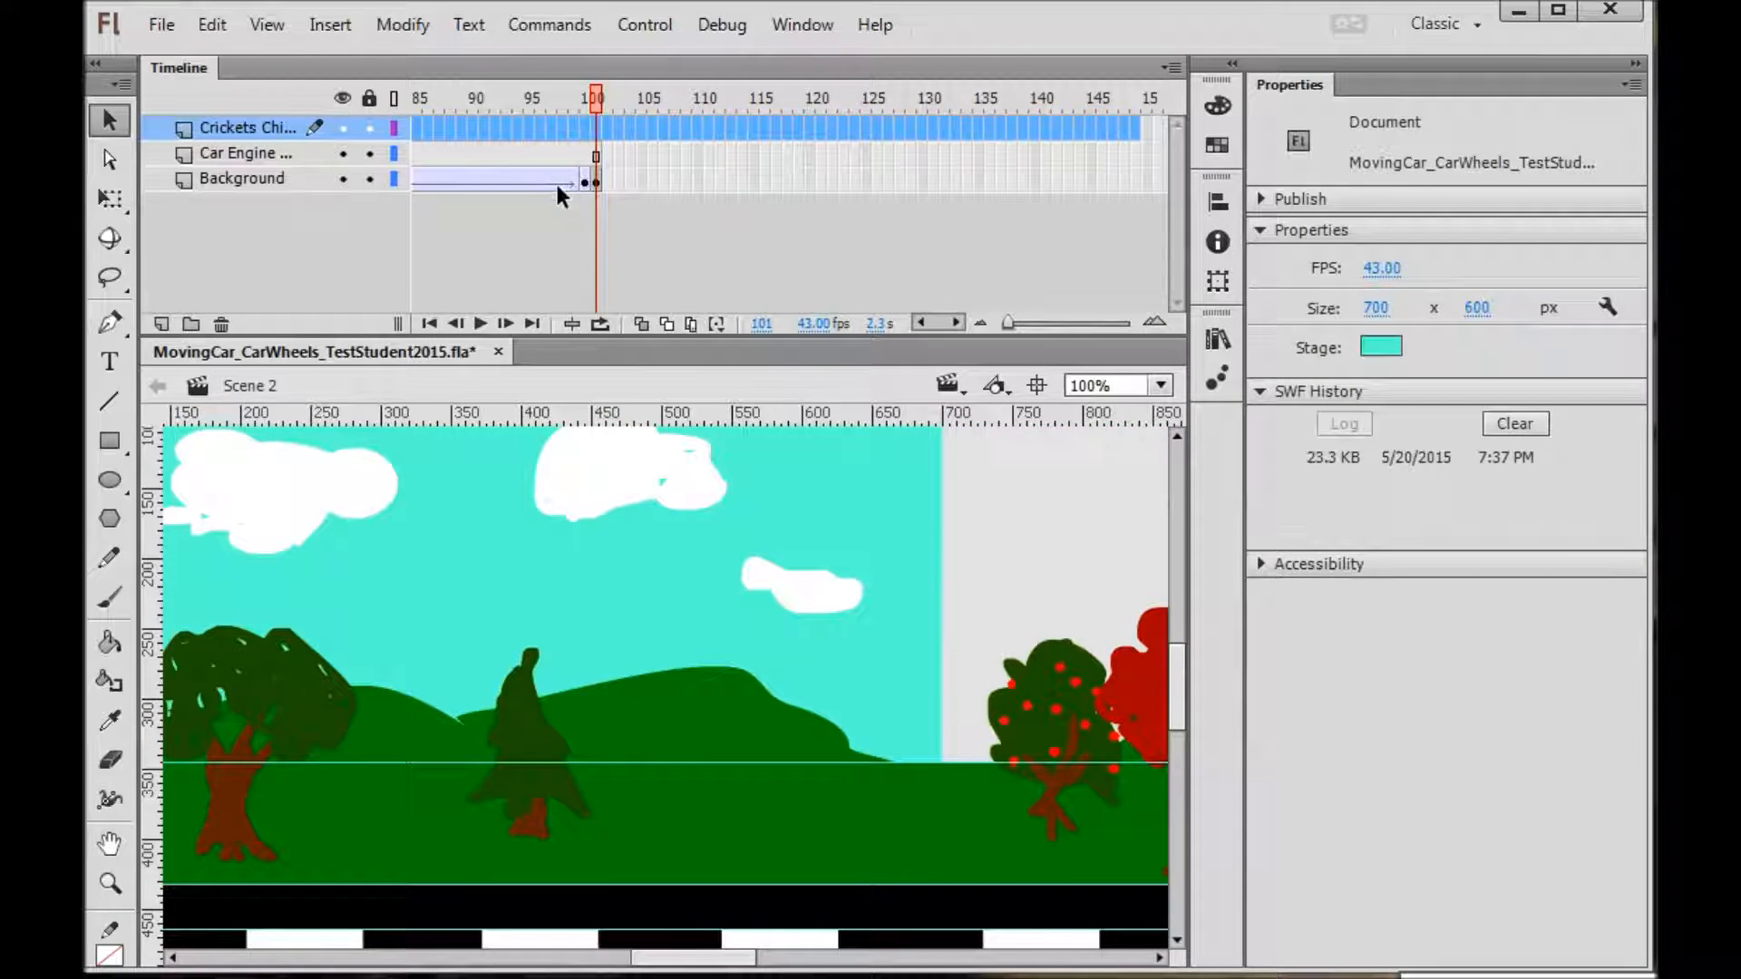
left_click(917, 325)
left_click(917, 324)
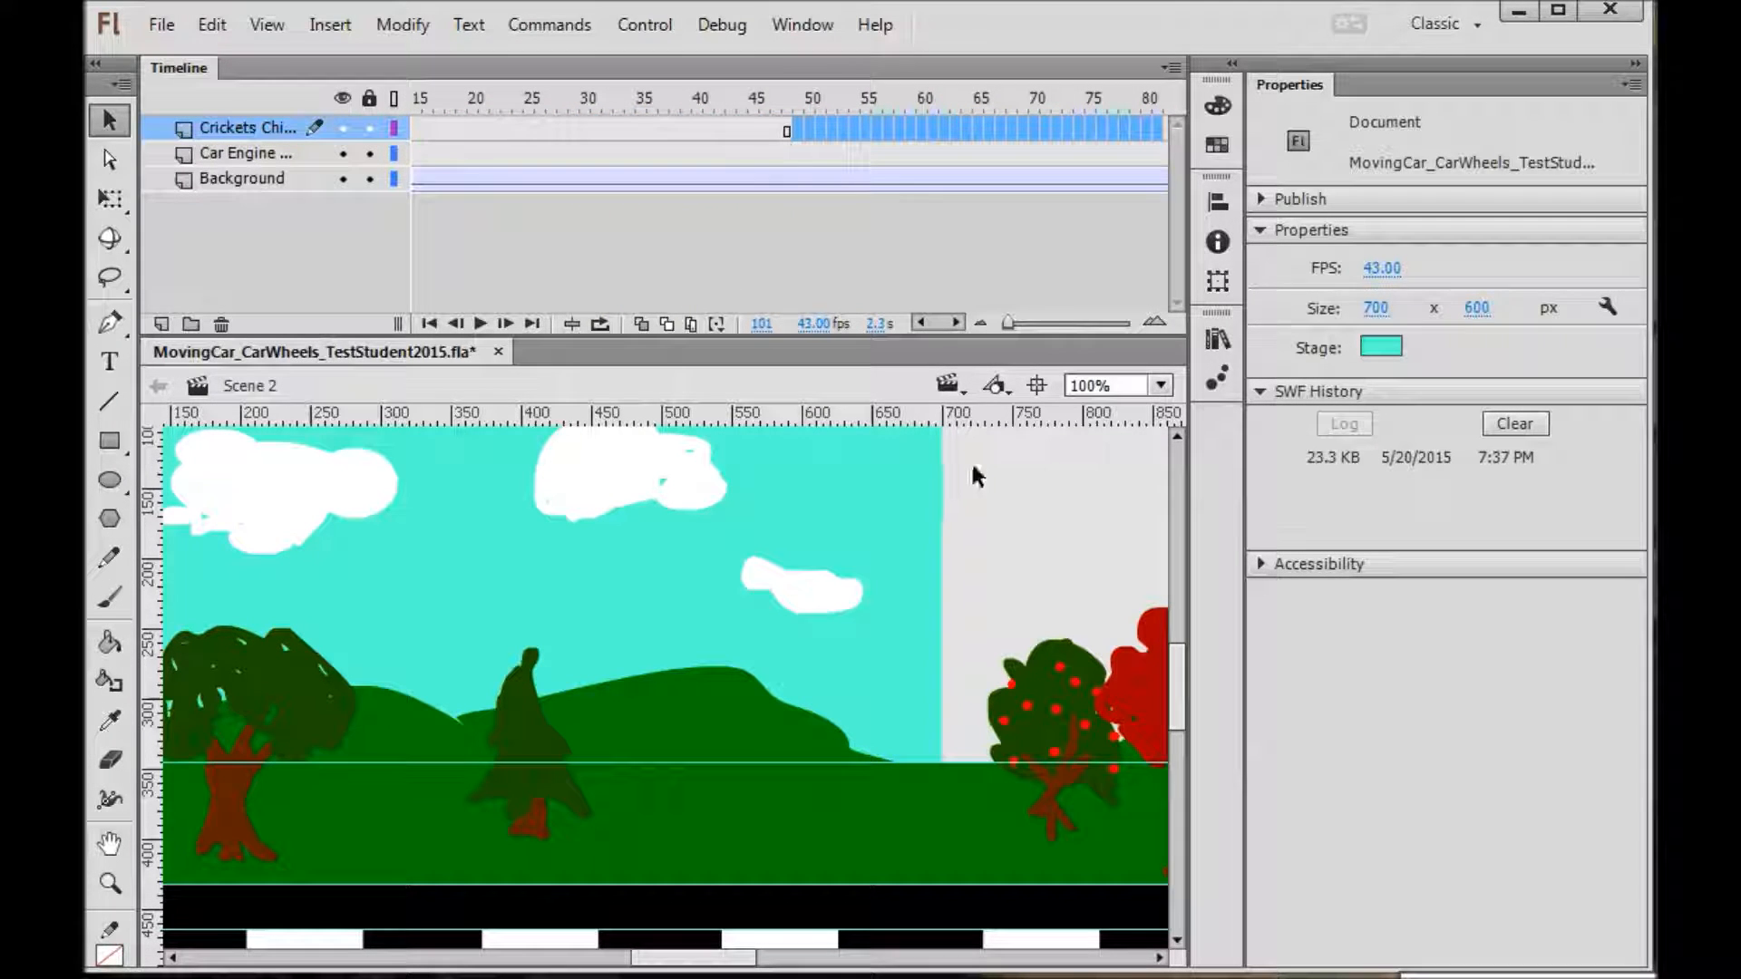
left_click(920, 324)
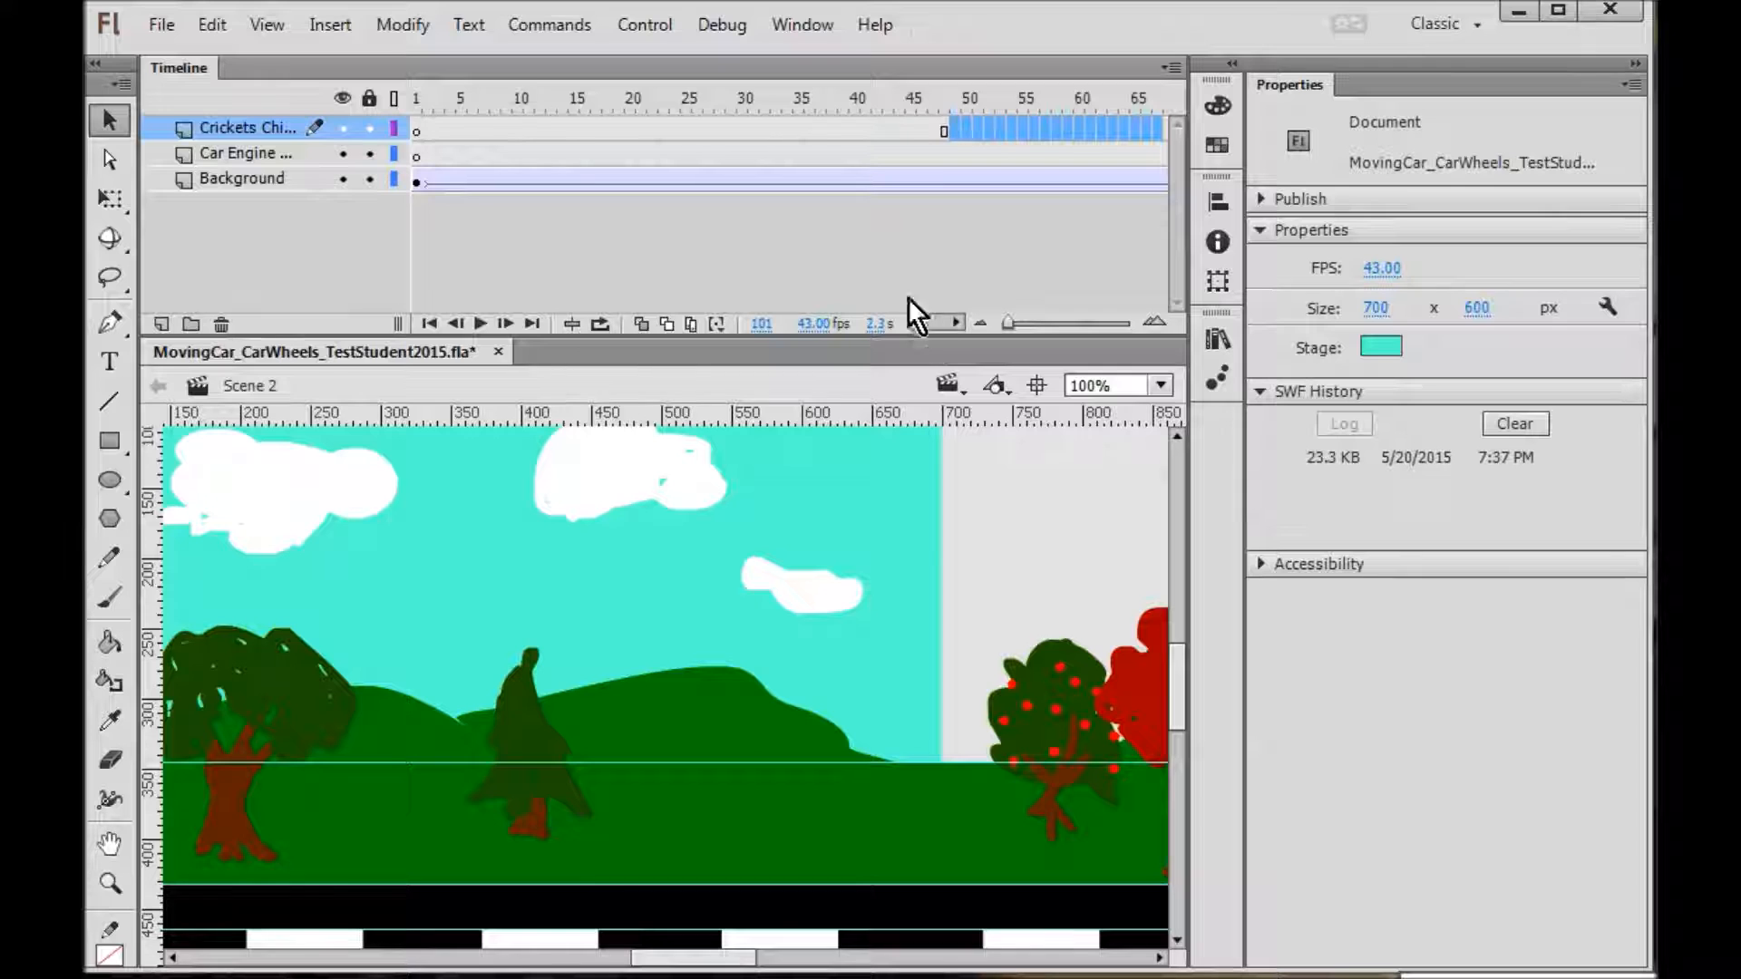
left_click_drag(537, 127, 416, 131)
left_click(608, 124)
left_click(245, 128)
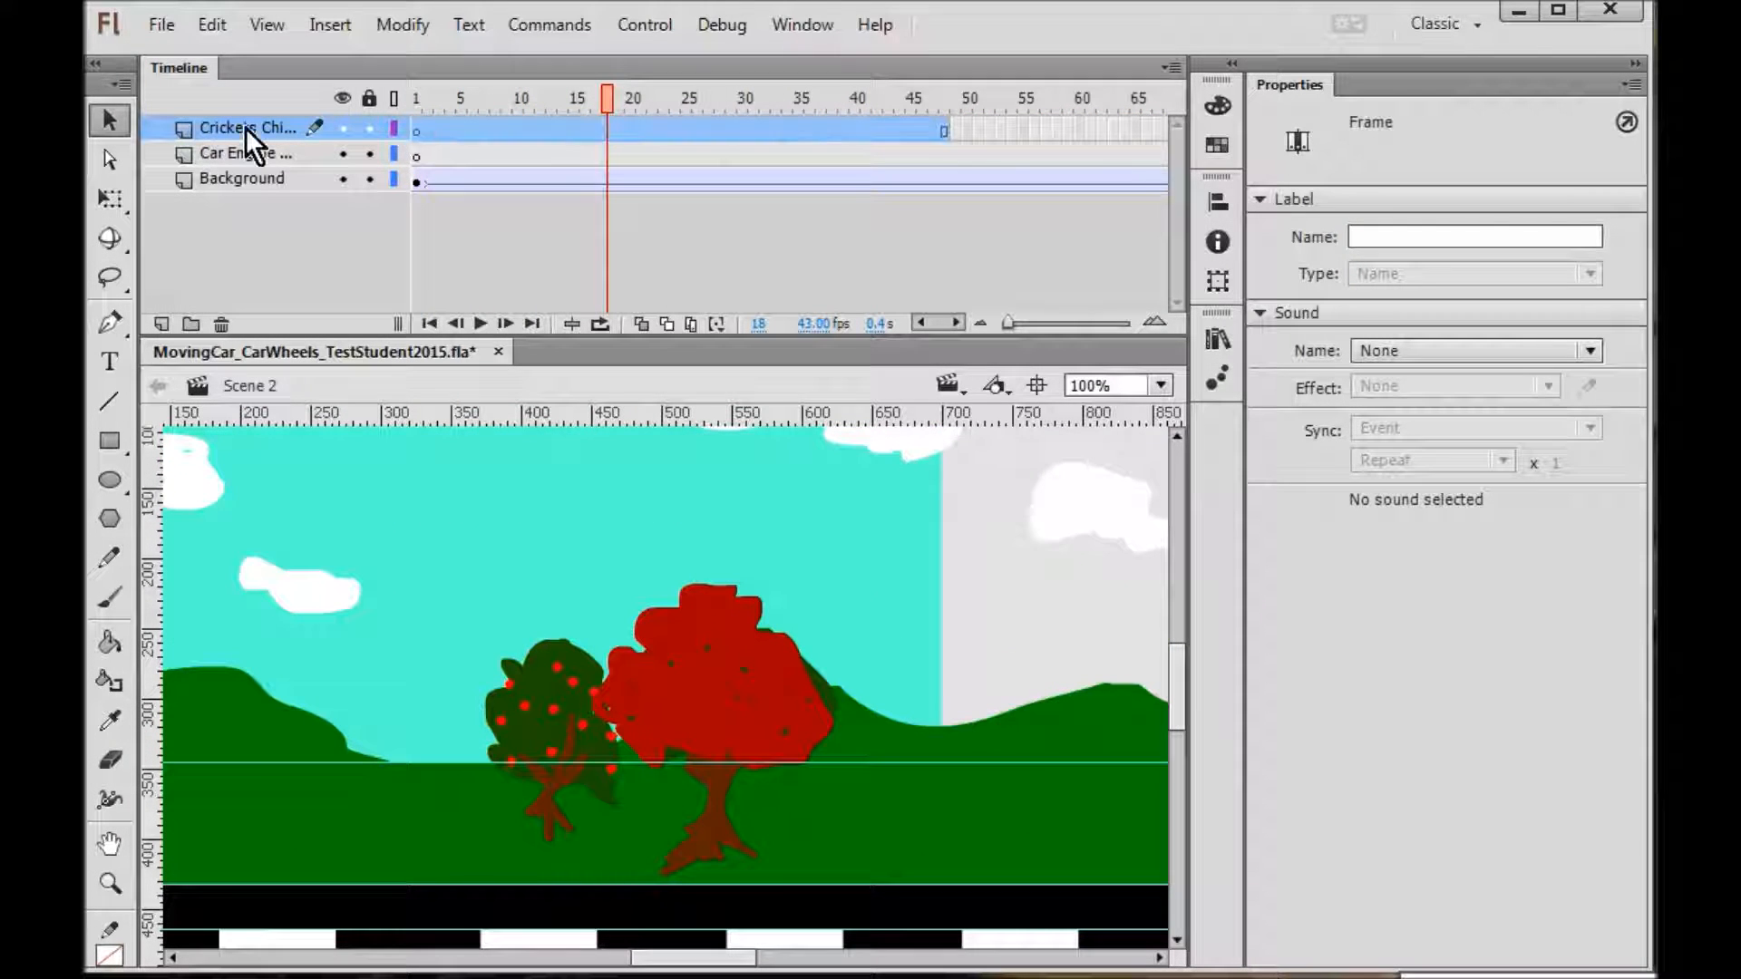
left_click_drag(524, 125, 965, 133)
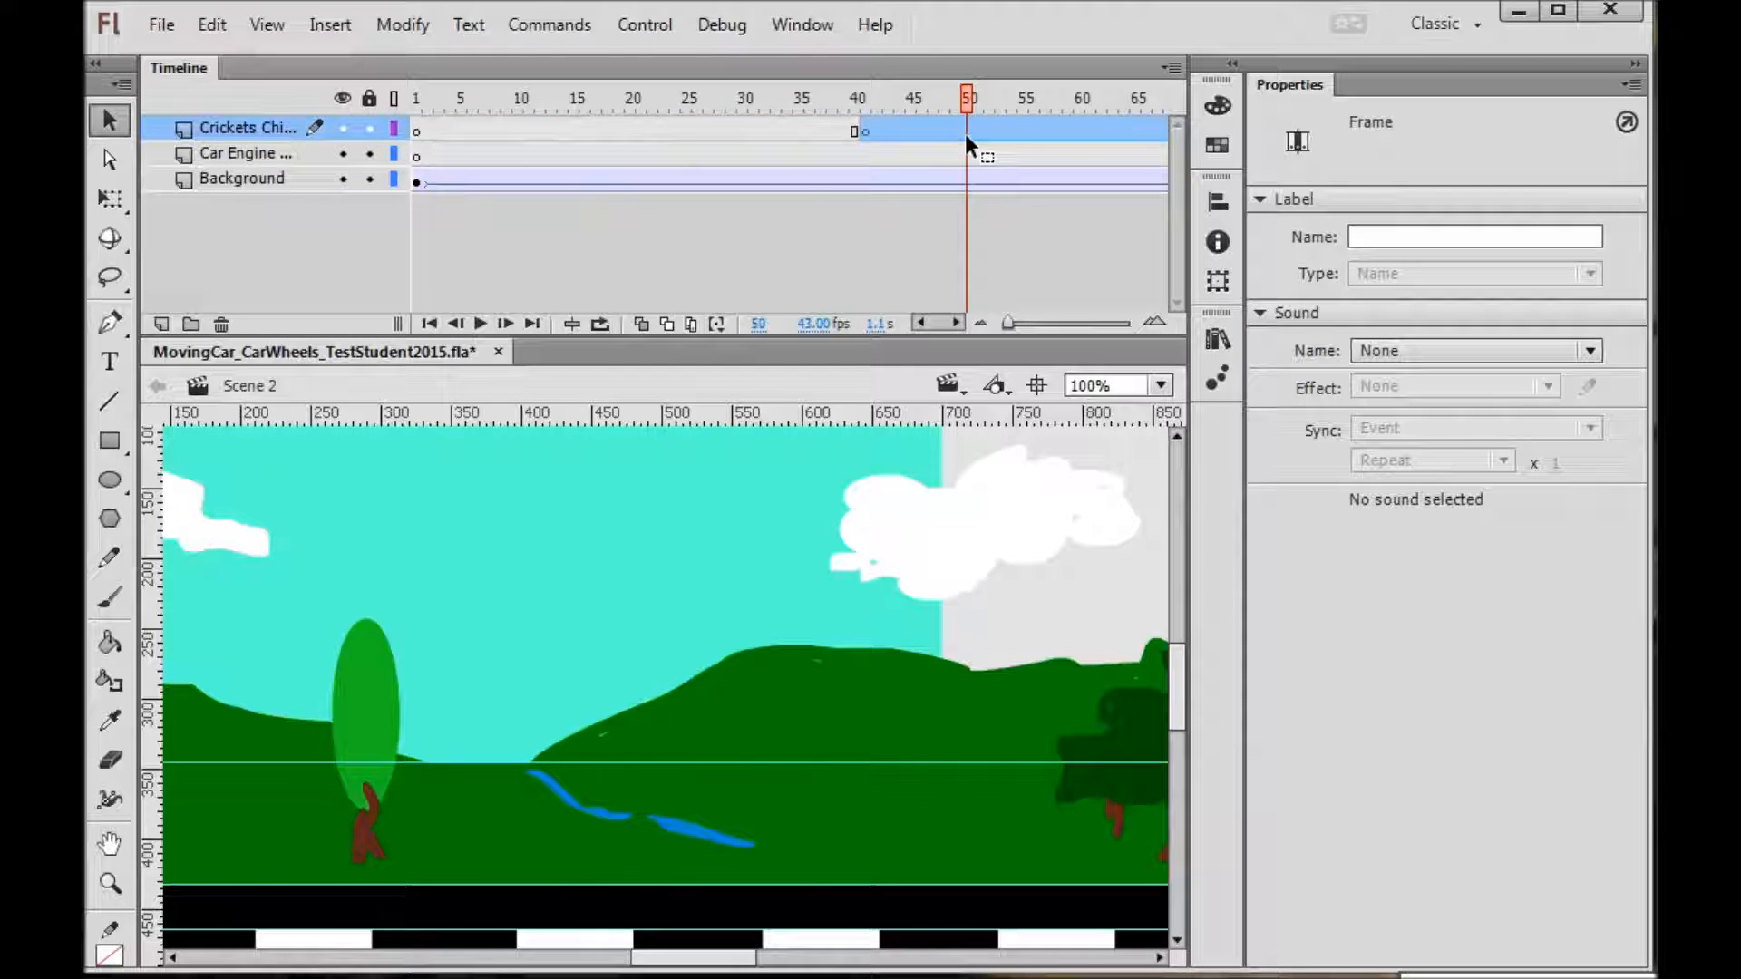
left_click(676, 145)
left_click(911, 129)
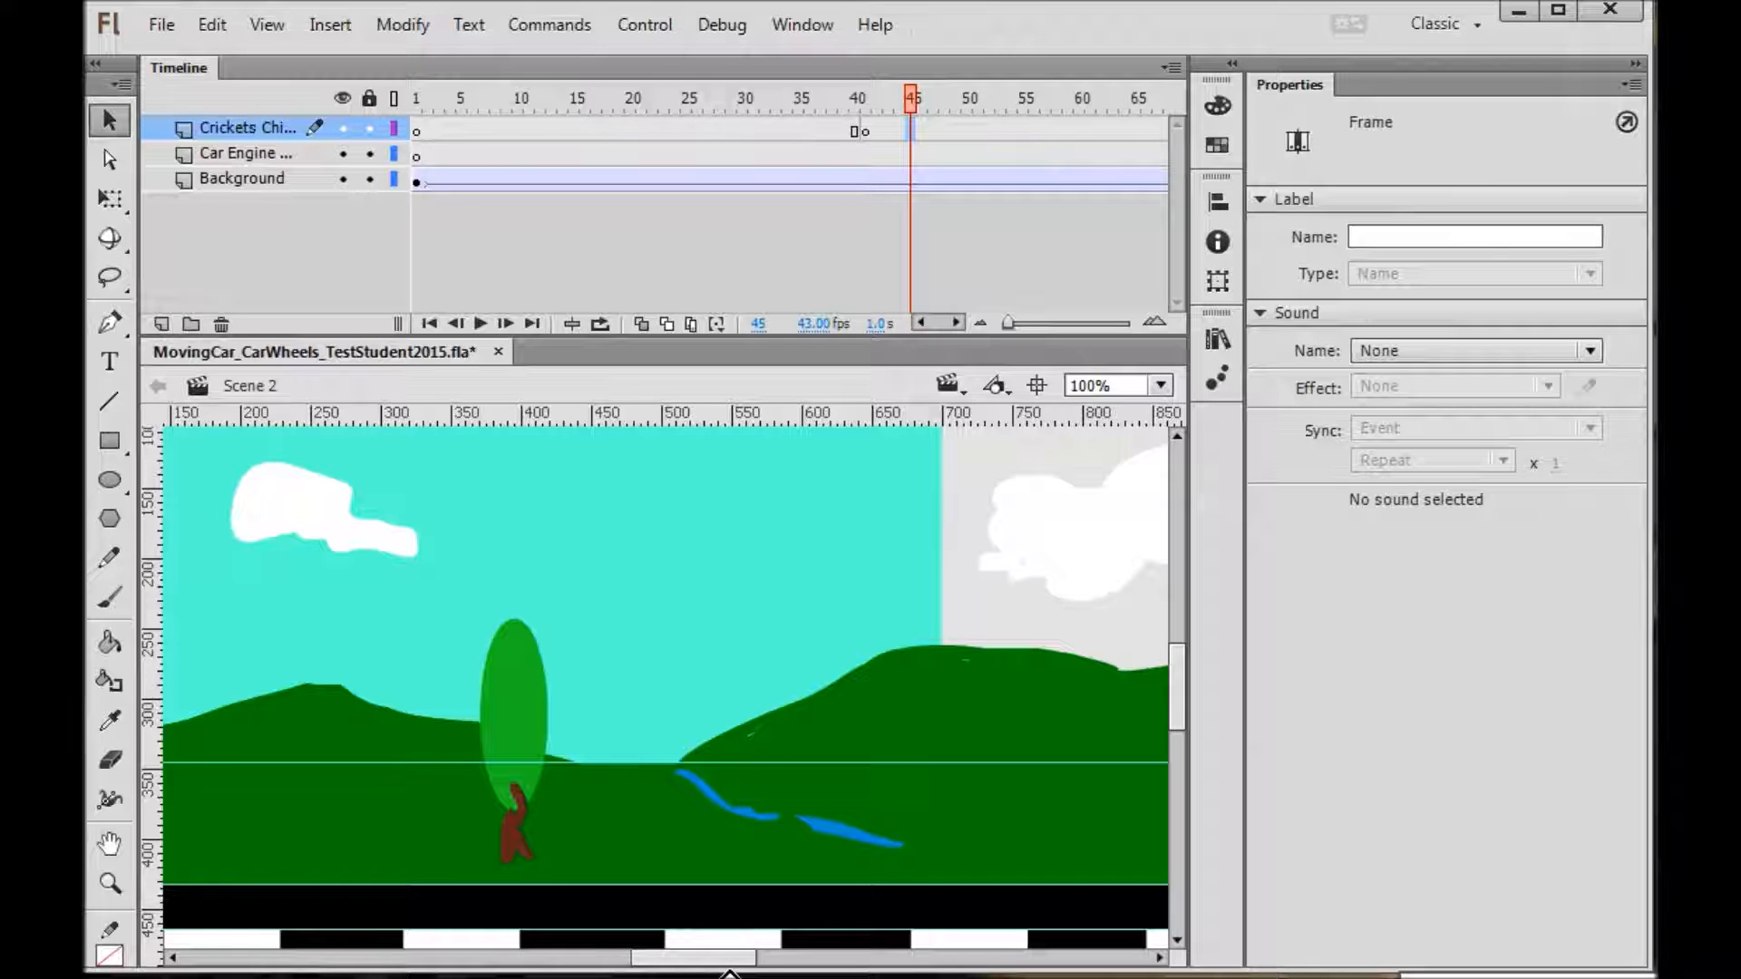
left_click_drag(714, 966, 731, 952)
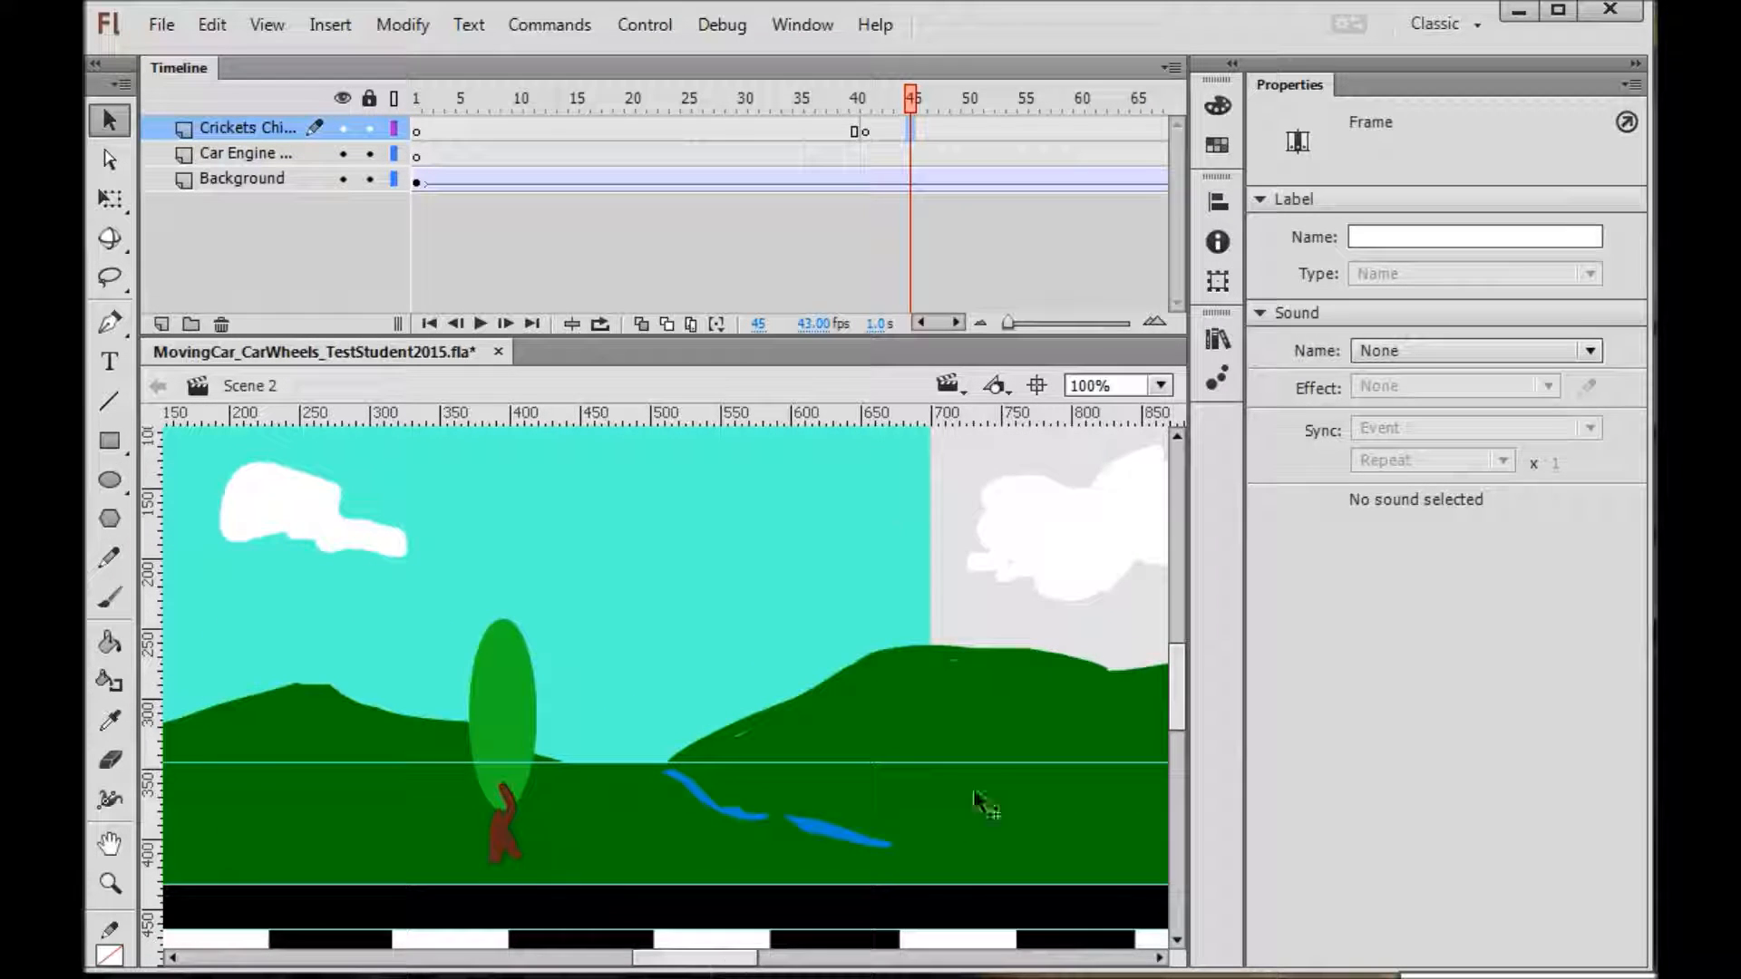
- Review the Notepad notes on picking a keyframe and placing a Library sound on the stage, and return to Flash
key("alt+Tab")
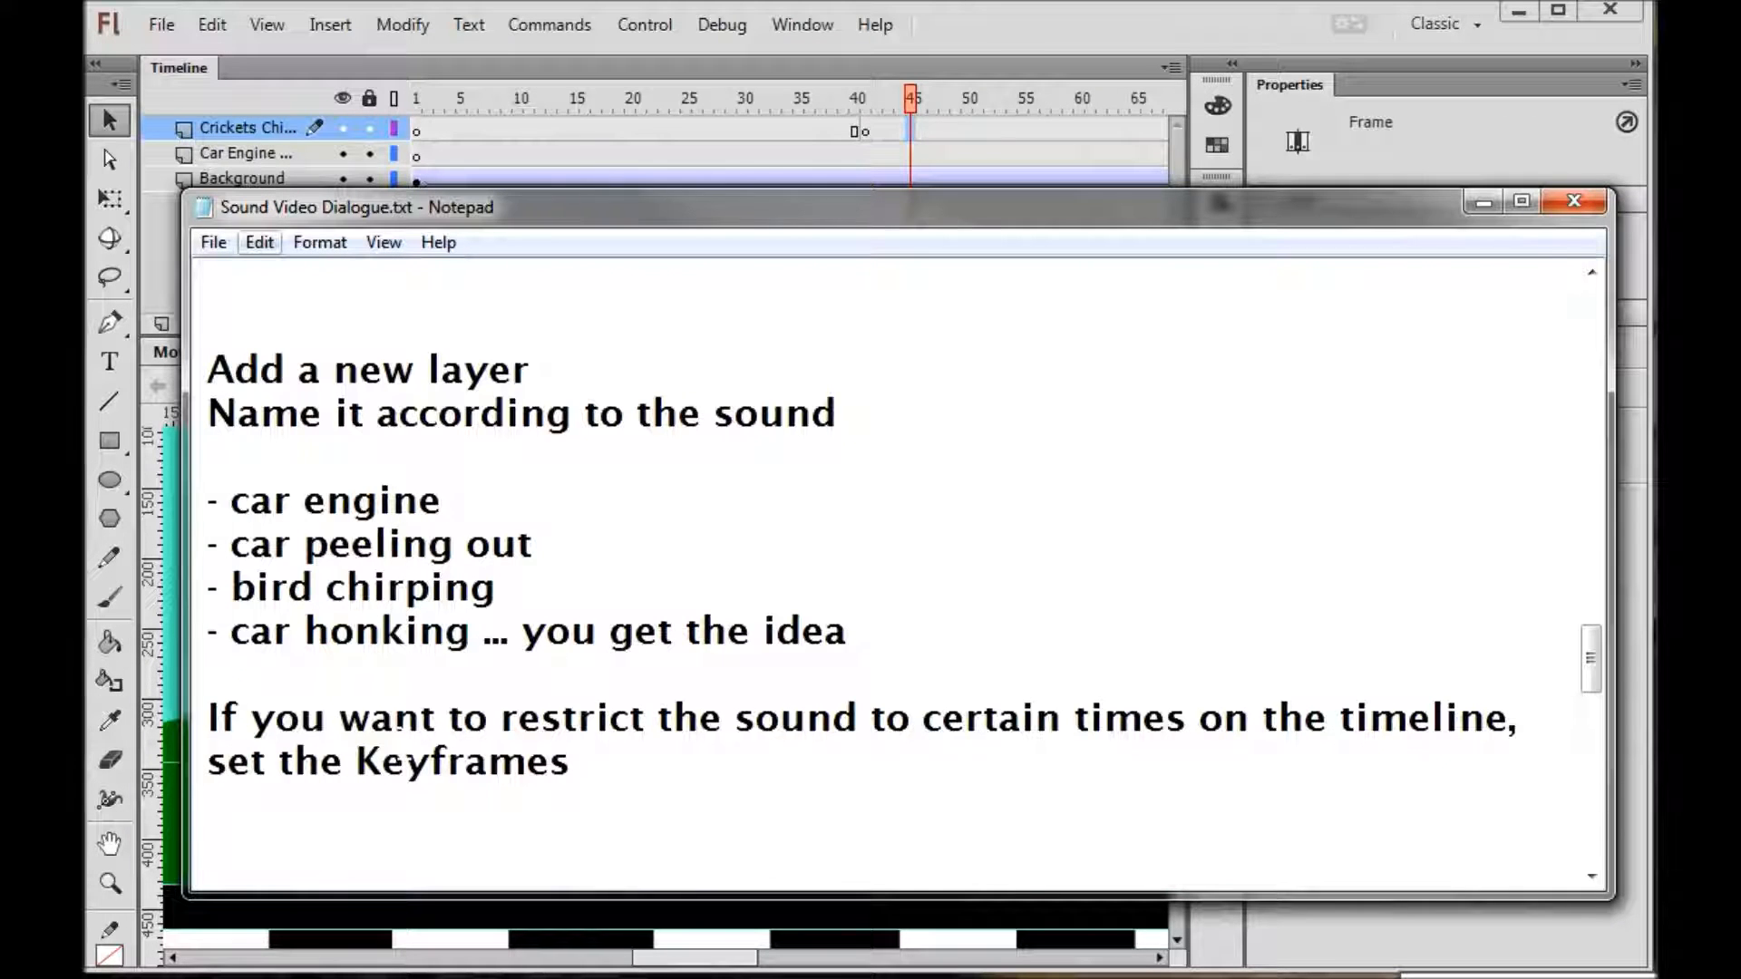
left_click(1597, 823)
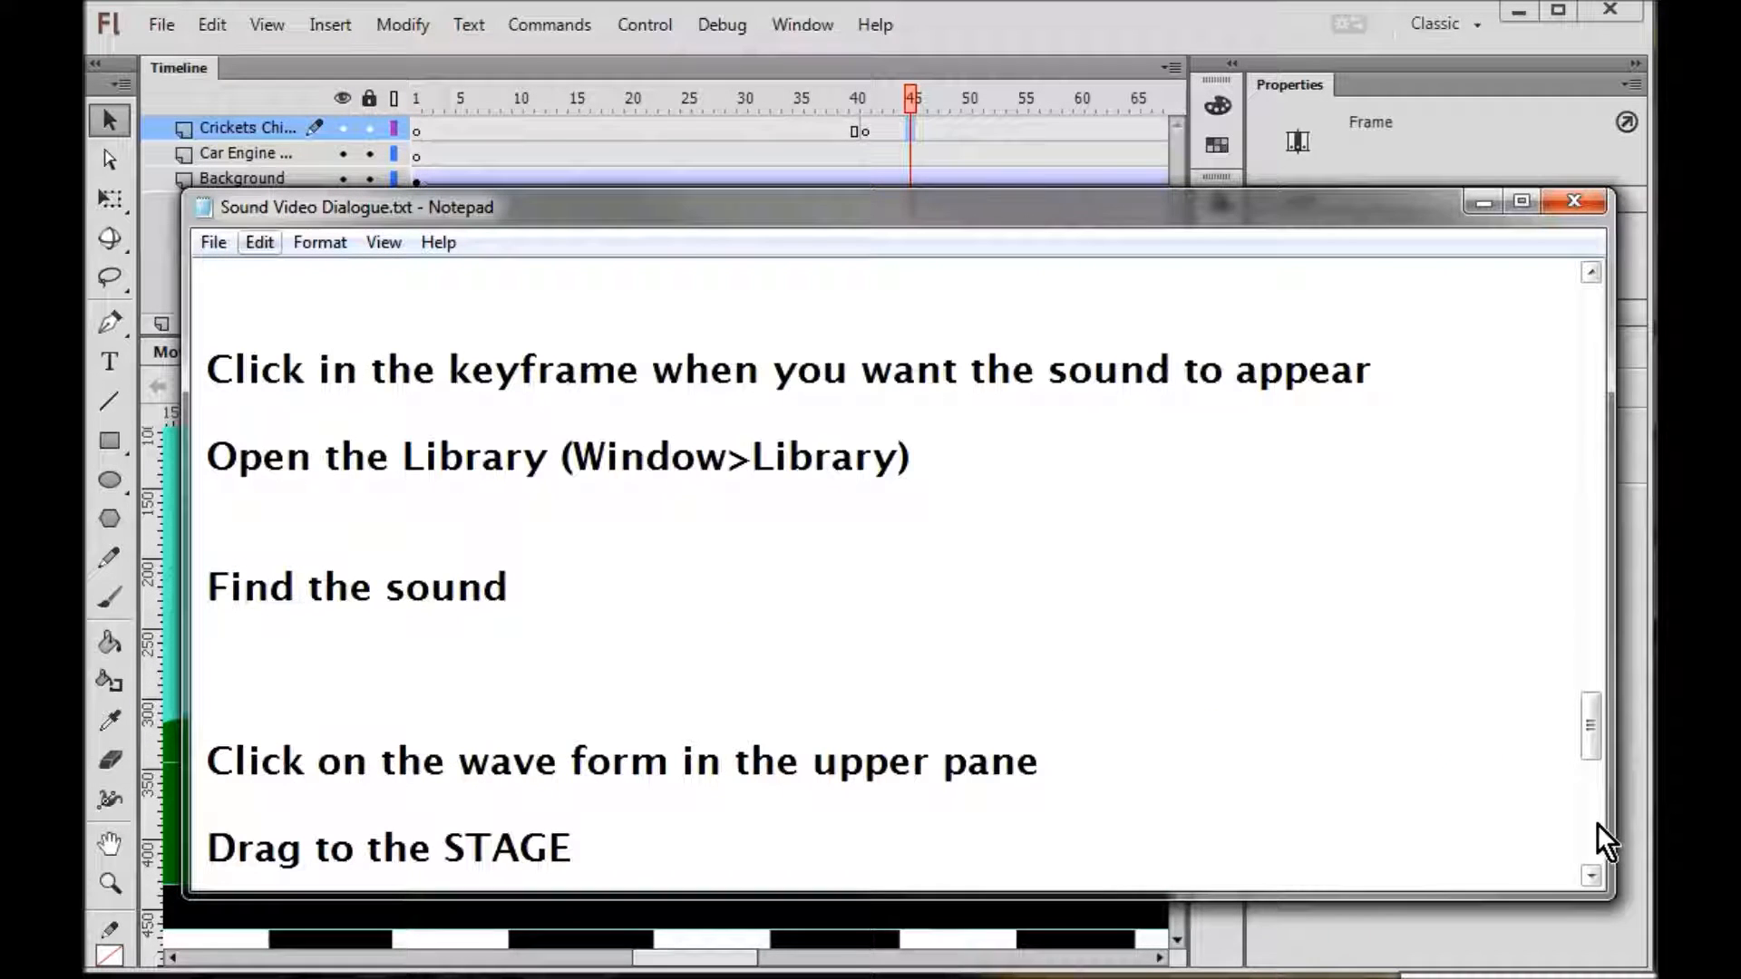
left_click_drag(1596, 721, 1597, 735)
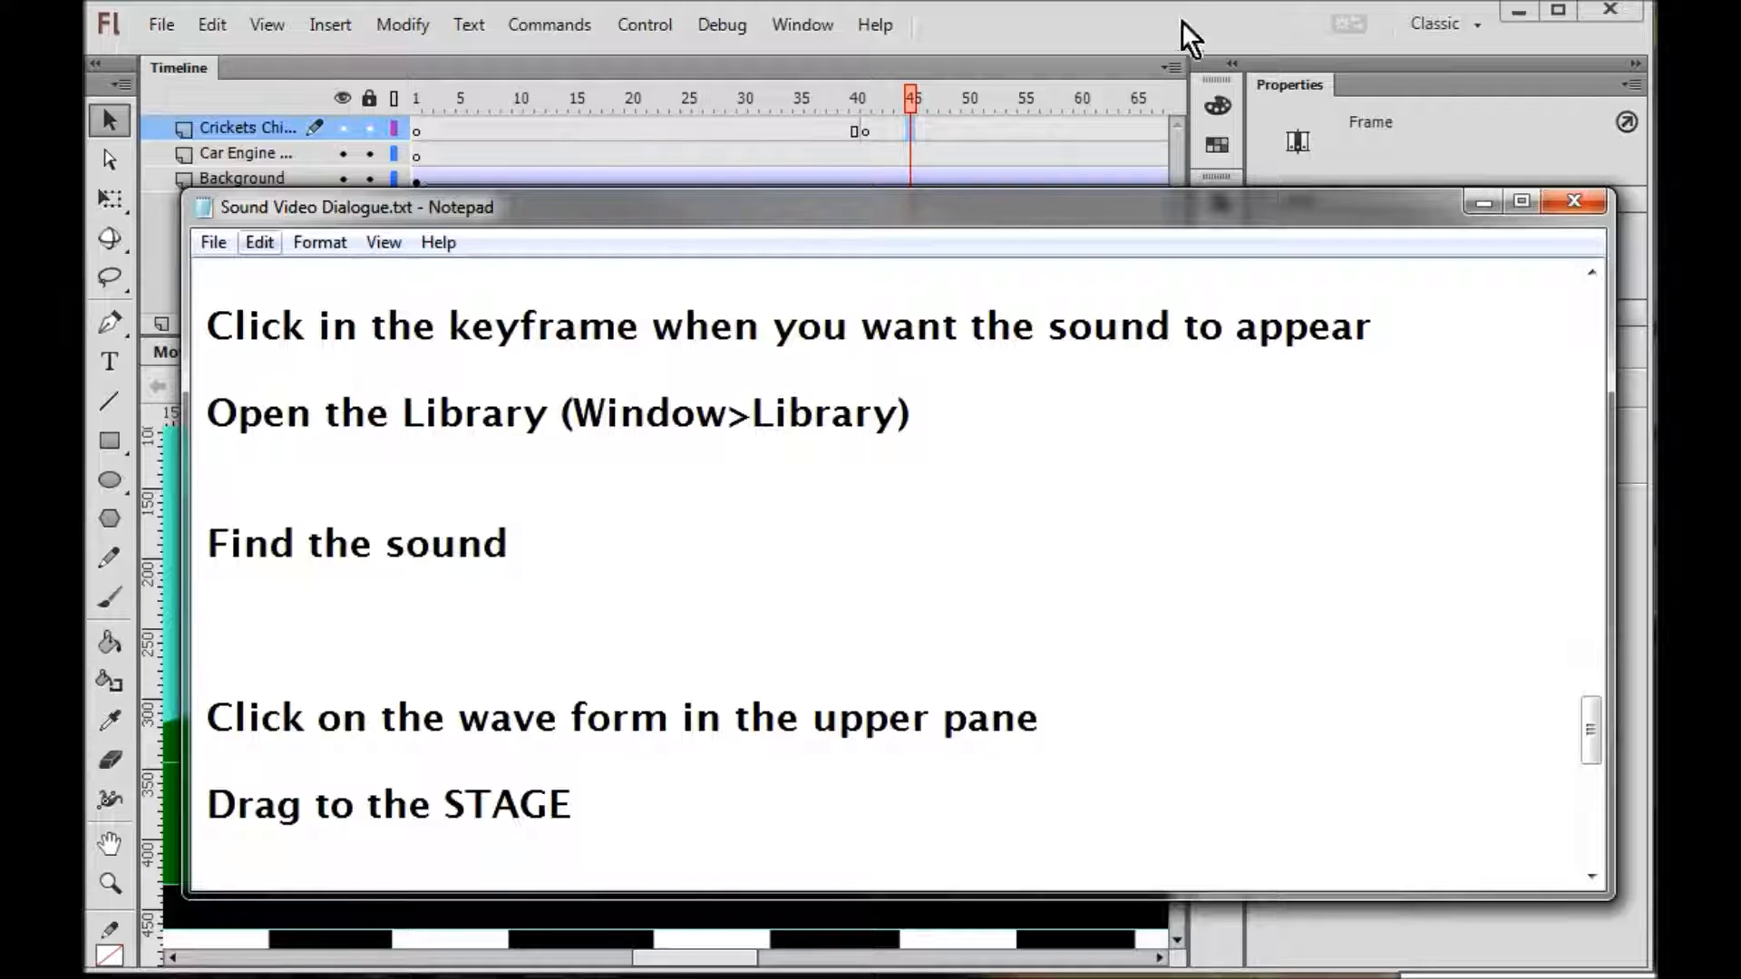
left_click(1061, 34)
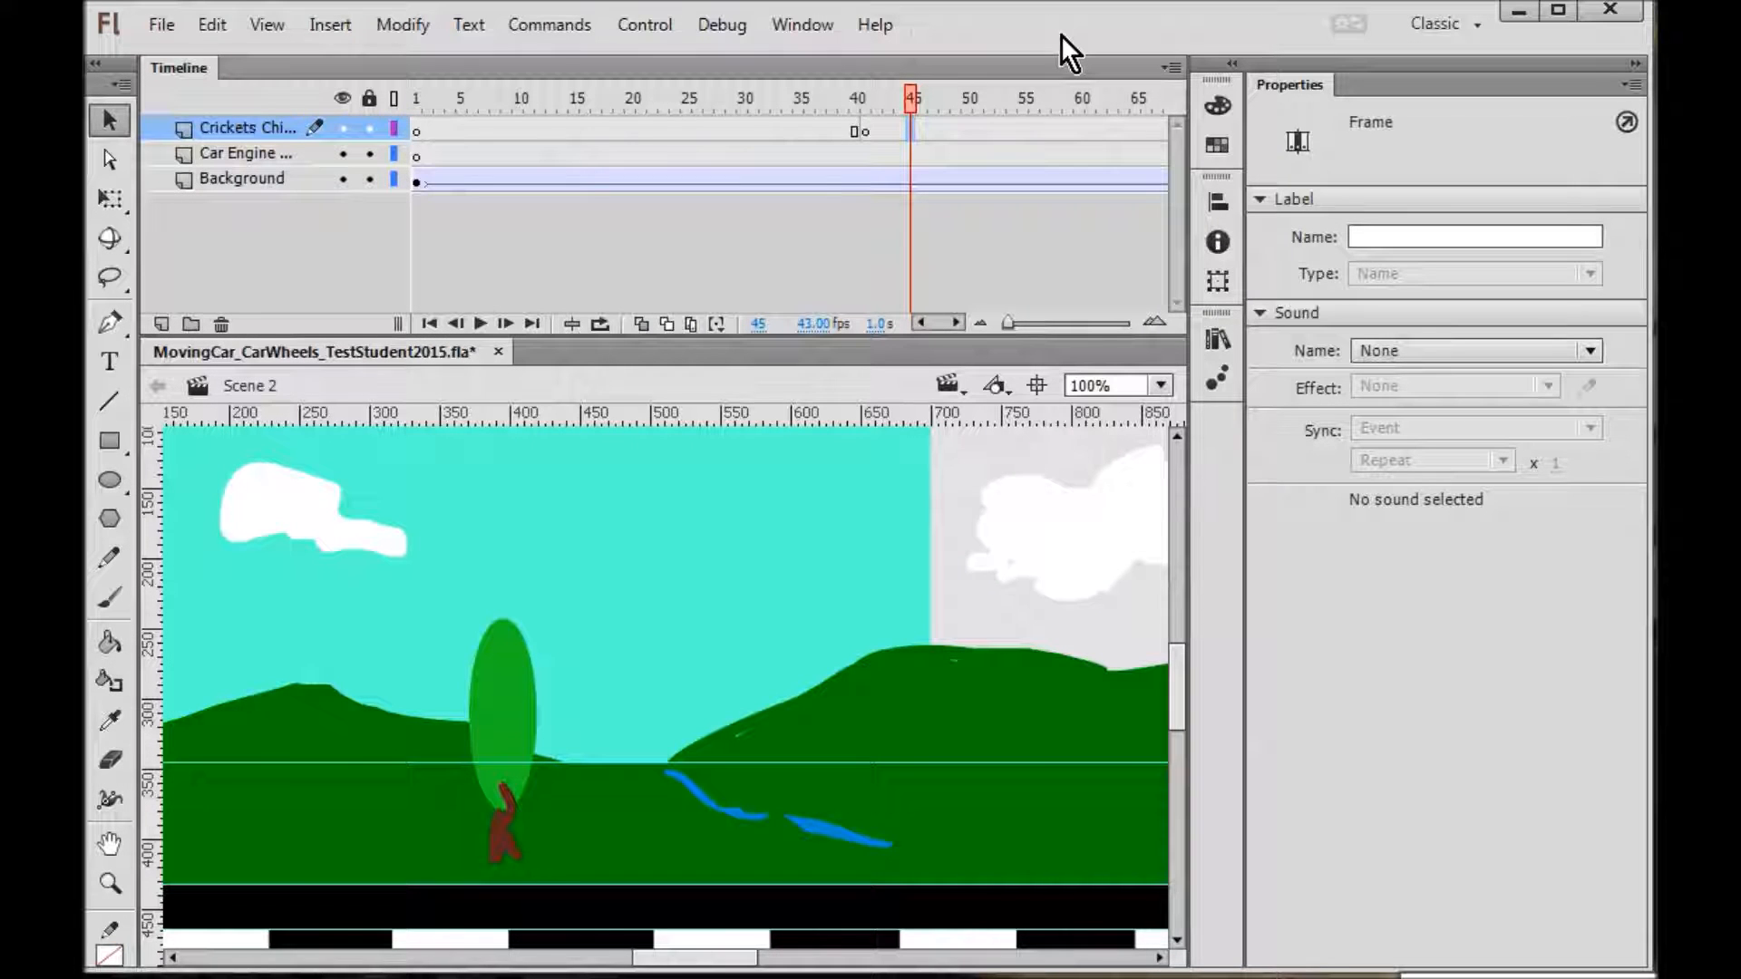
- Select frame 40 of the car engine layer and lock the Background and Crickets Chirping layers
left_click(853, 154)
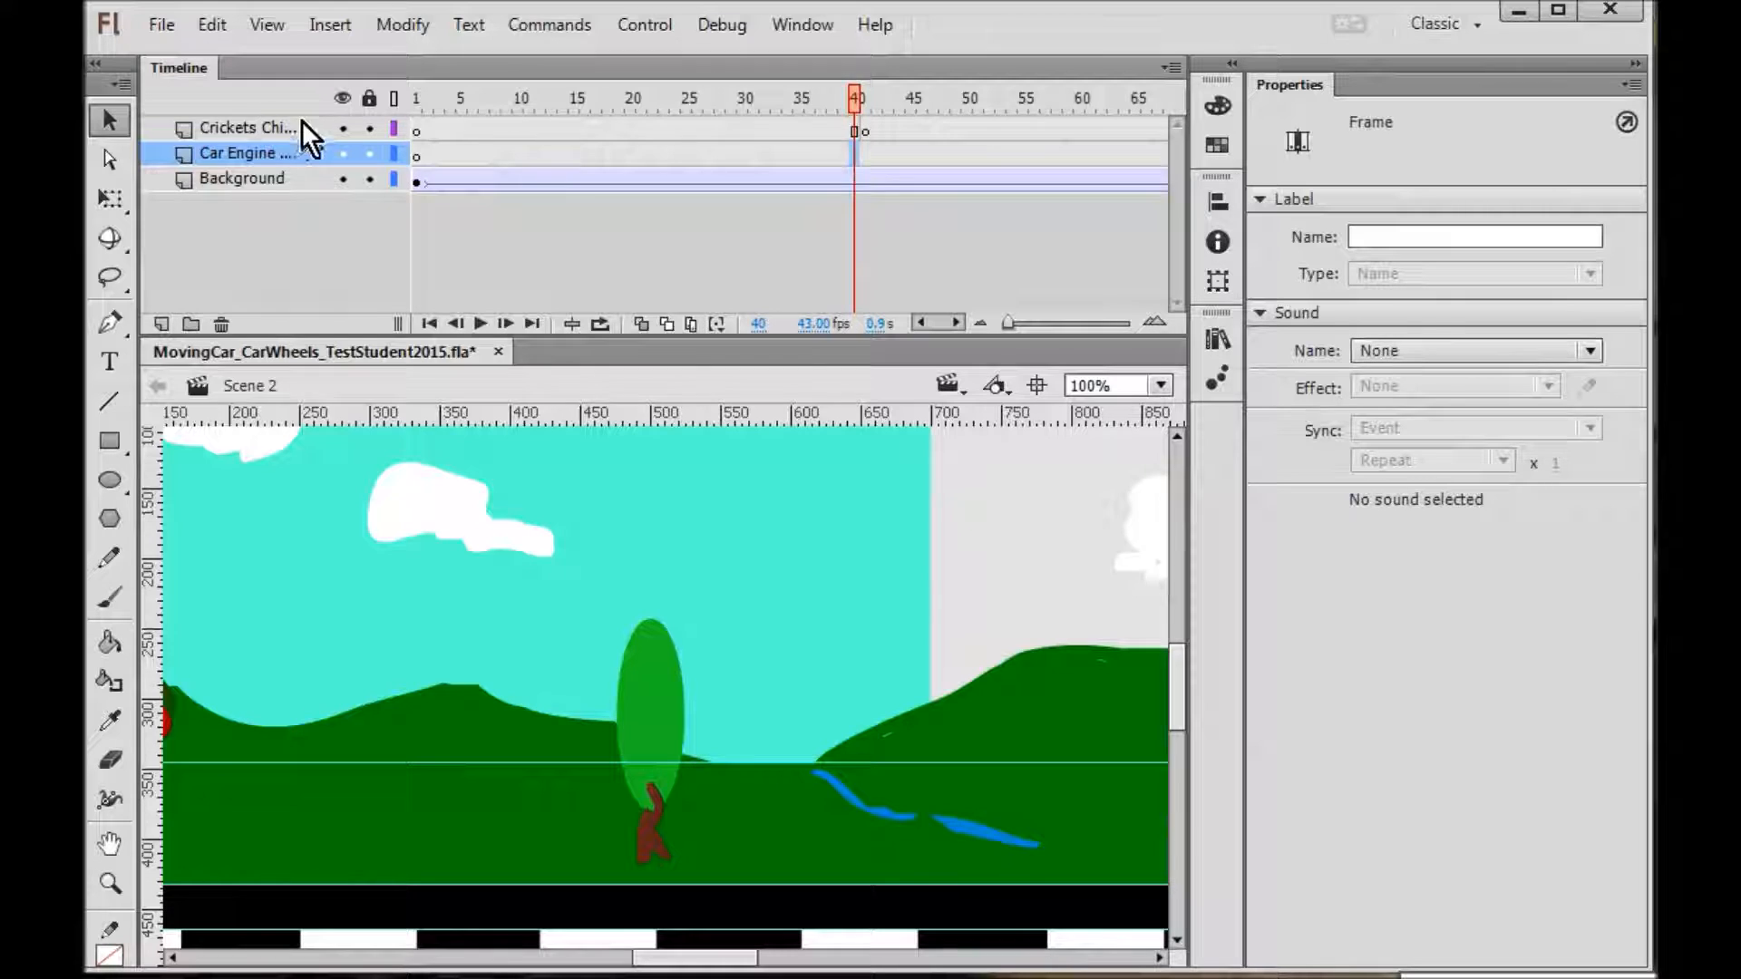
left_click(369, 180)
left_click(369, 131)
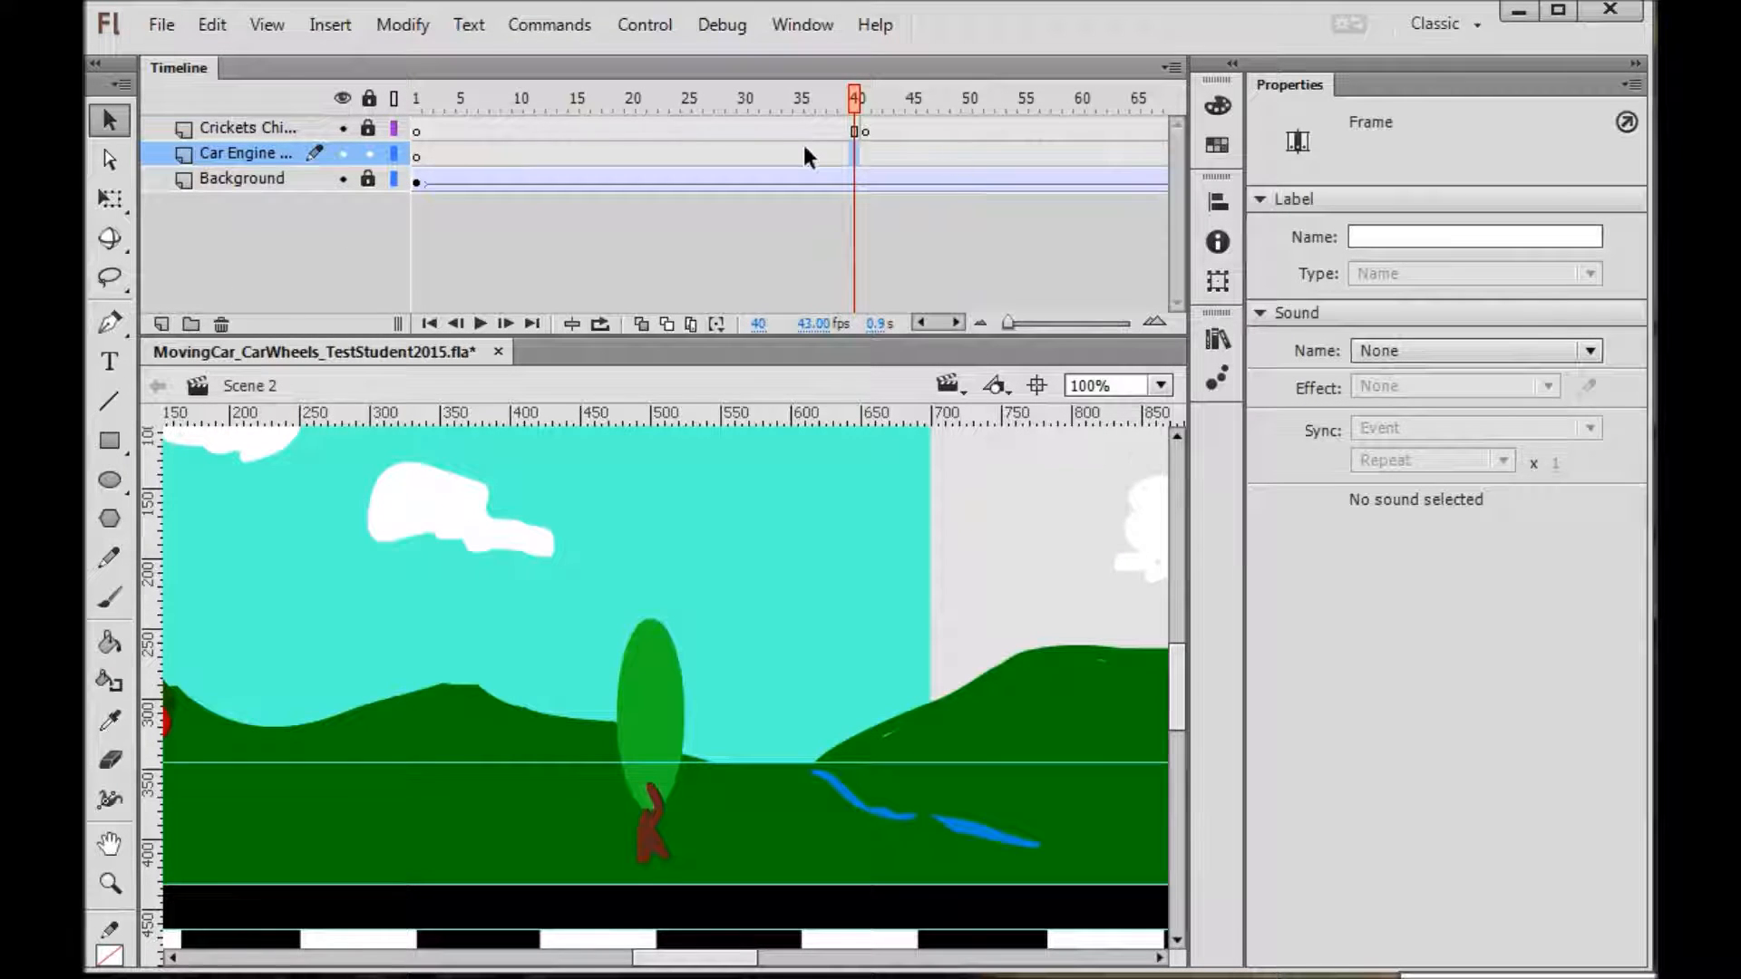
- Place the Car Driving sound from the Library on the stage for the car engine layer and check its waveform's end
left_click(1220, 347)
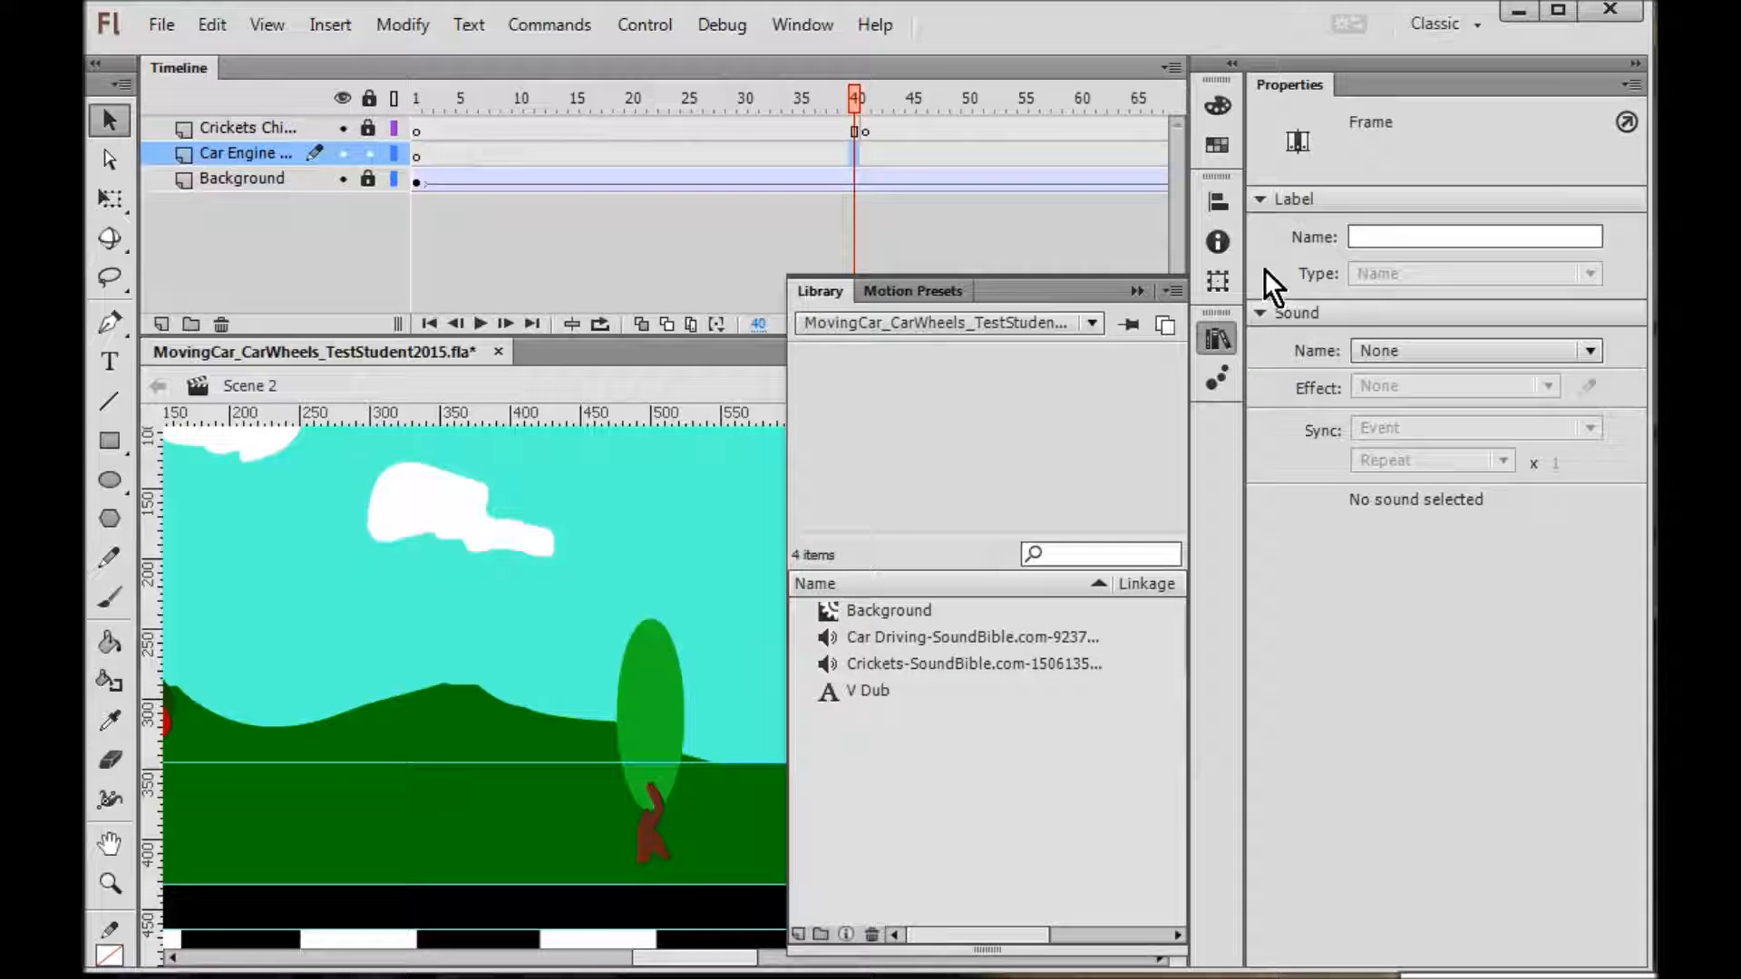
left_click(959, 637)
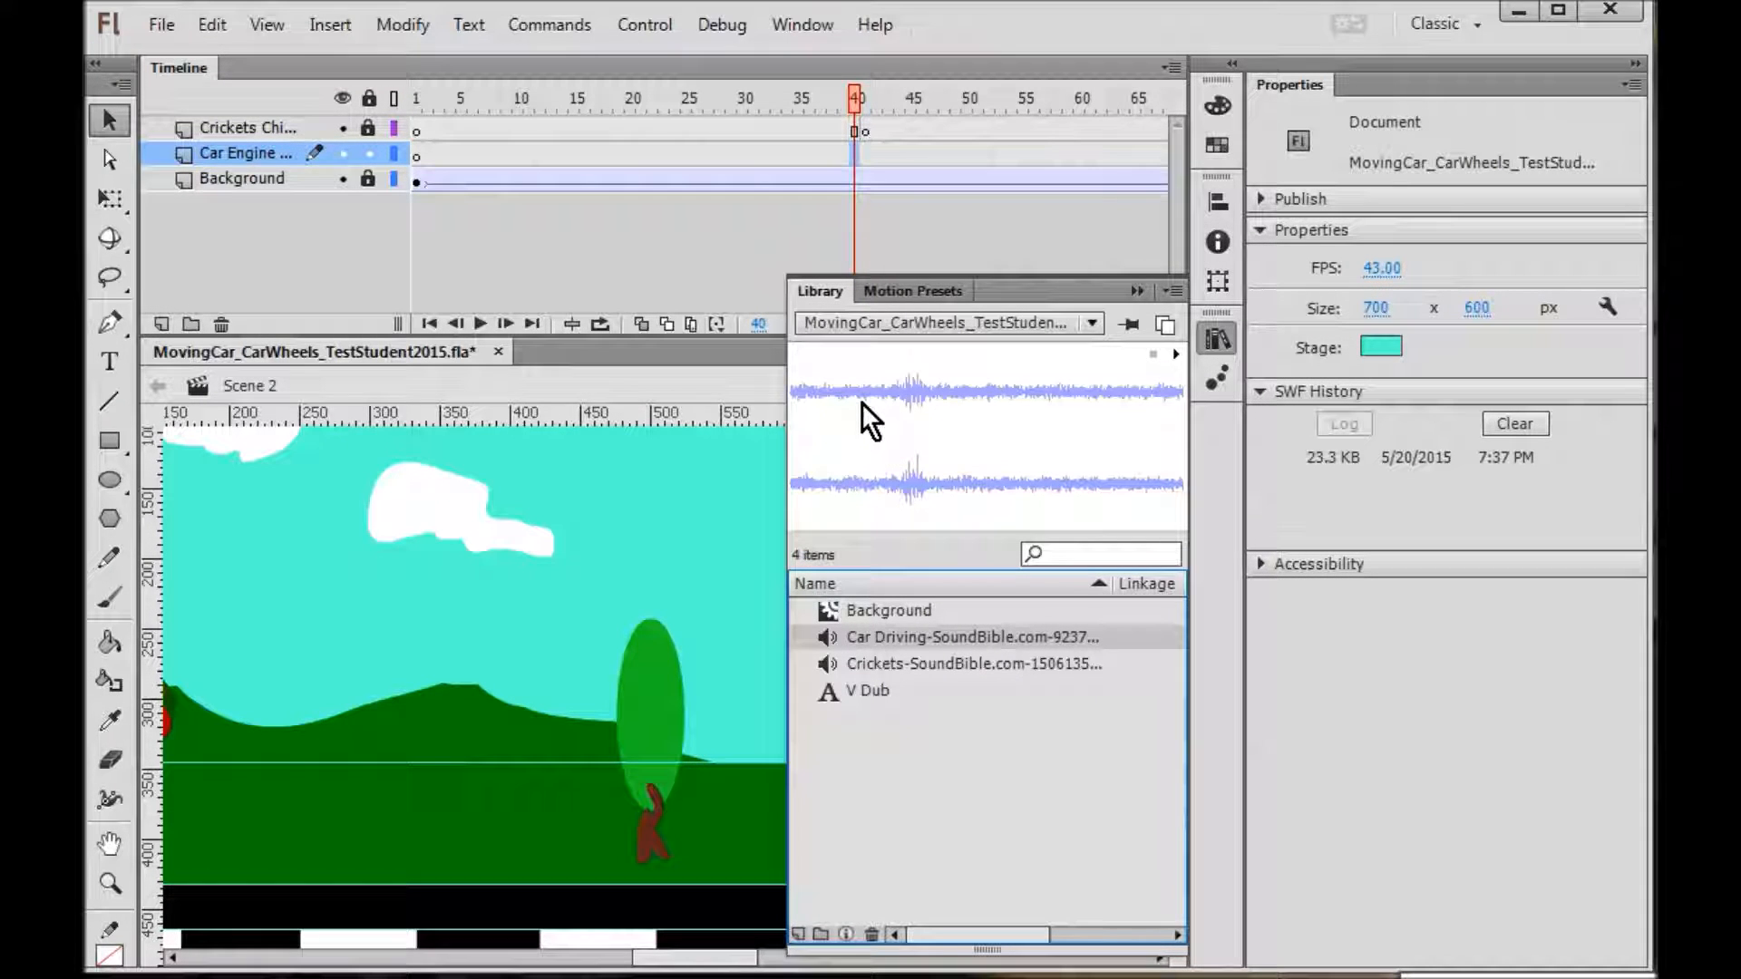
left_click_drag(862, 403, 500, 649)
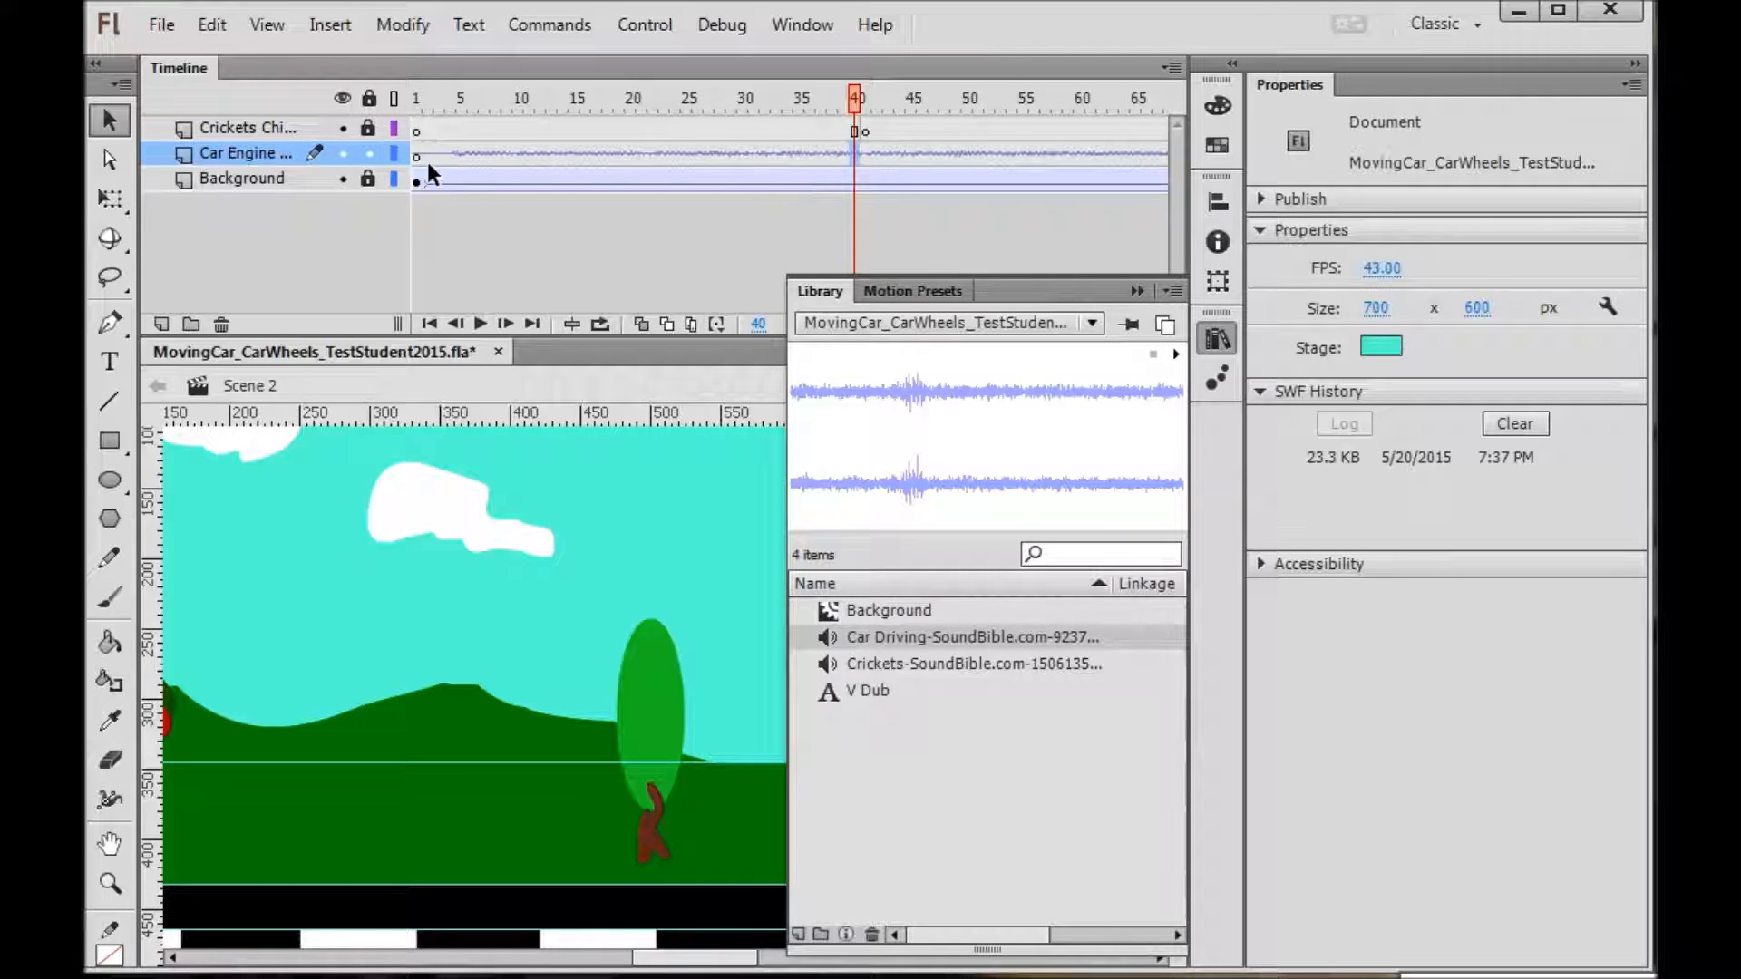
left_click(1135, 292)
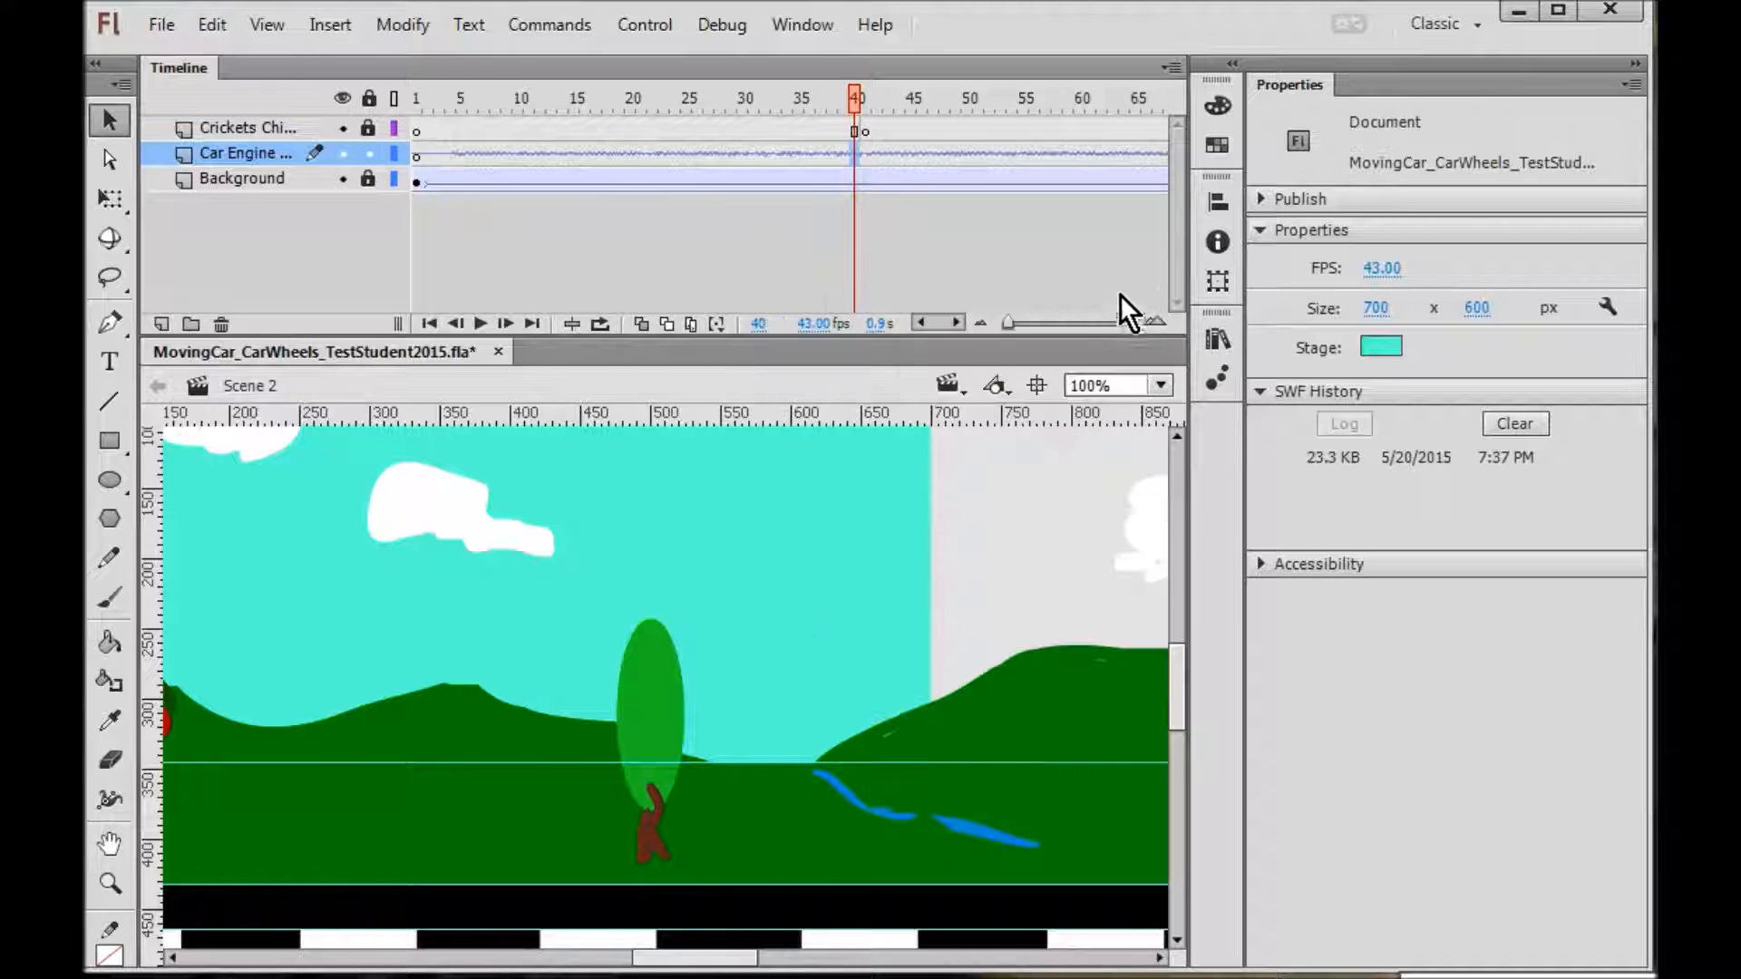
left_click(956, 325)
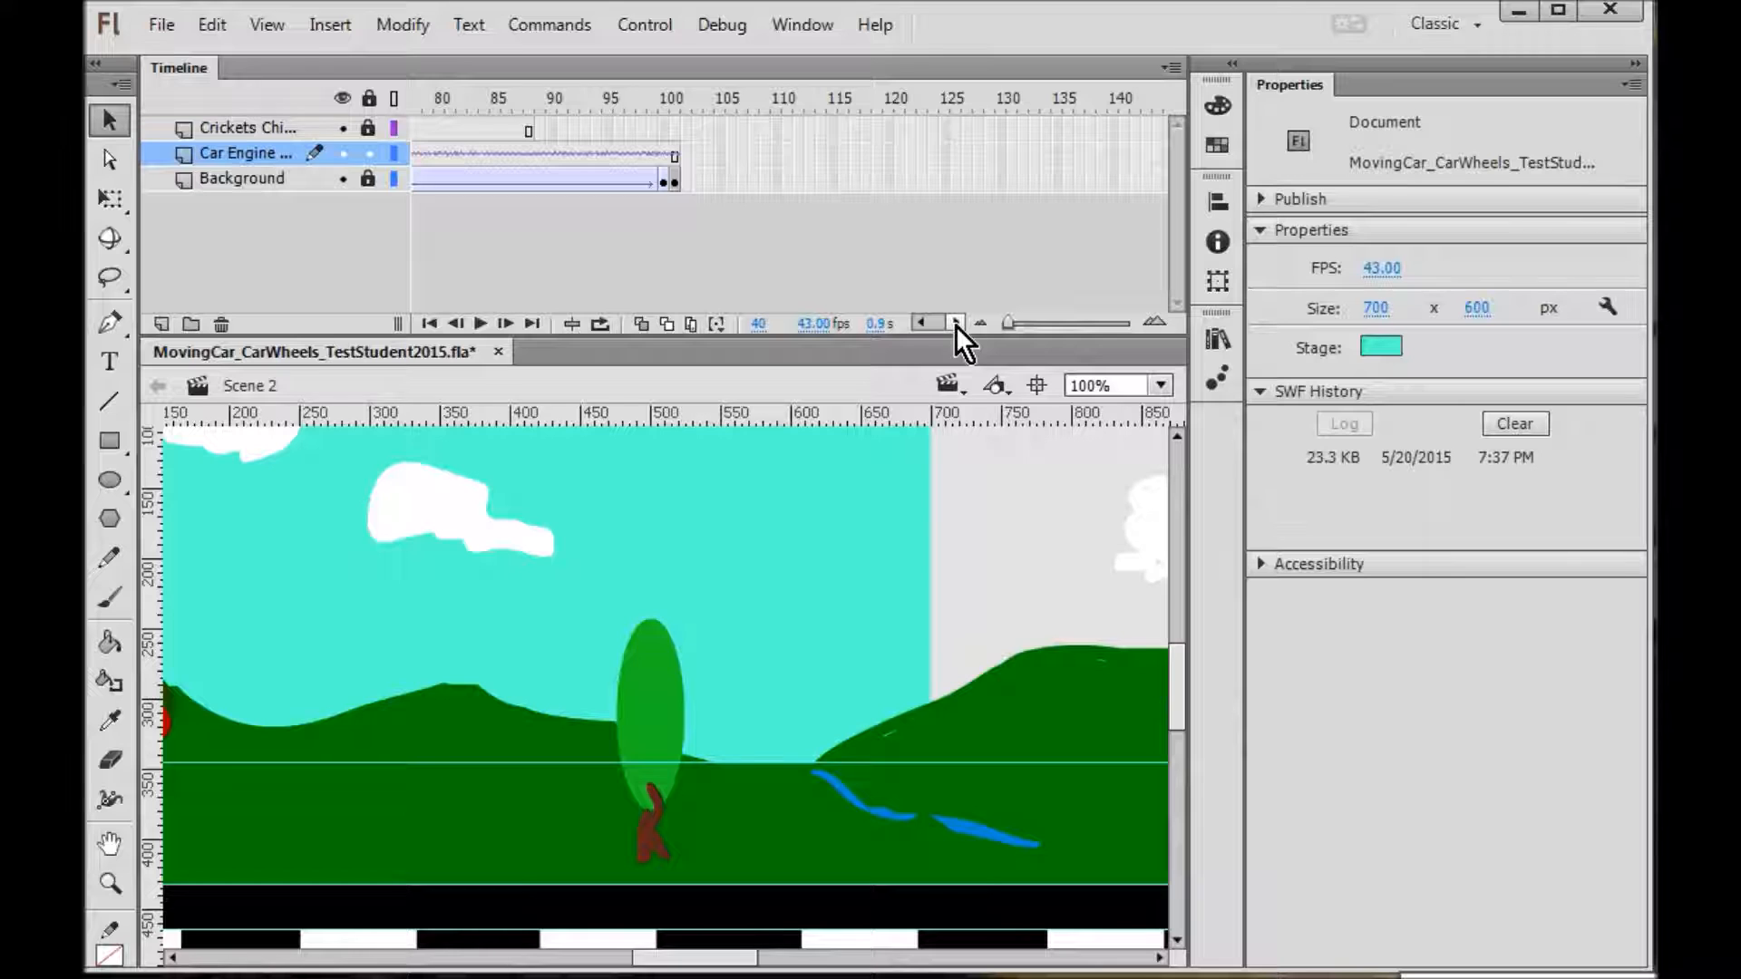
- Select frame 56 of the Crickets Chirping layer and place the Crickets sound from the Library on the stage
left_click(918, 323)
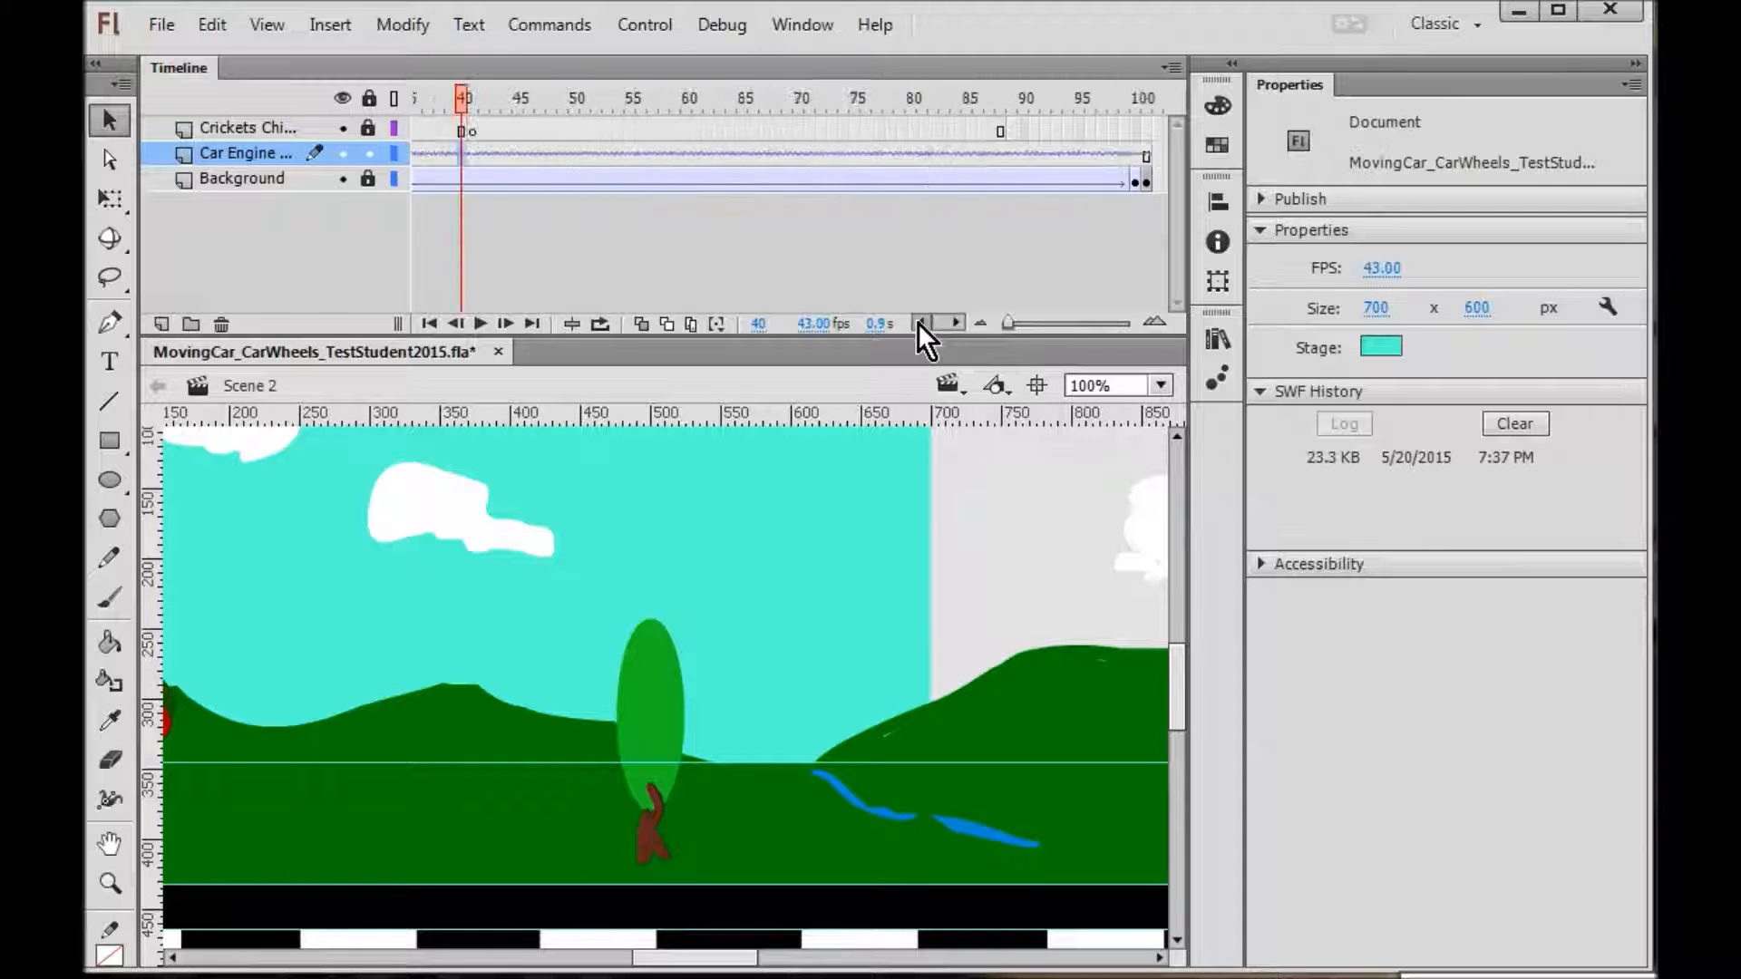
left_click(801, 128)
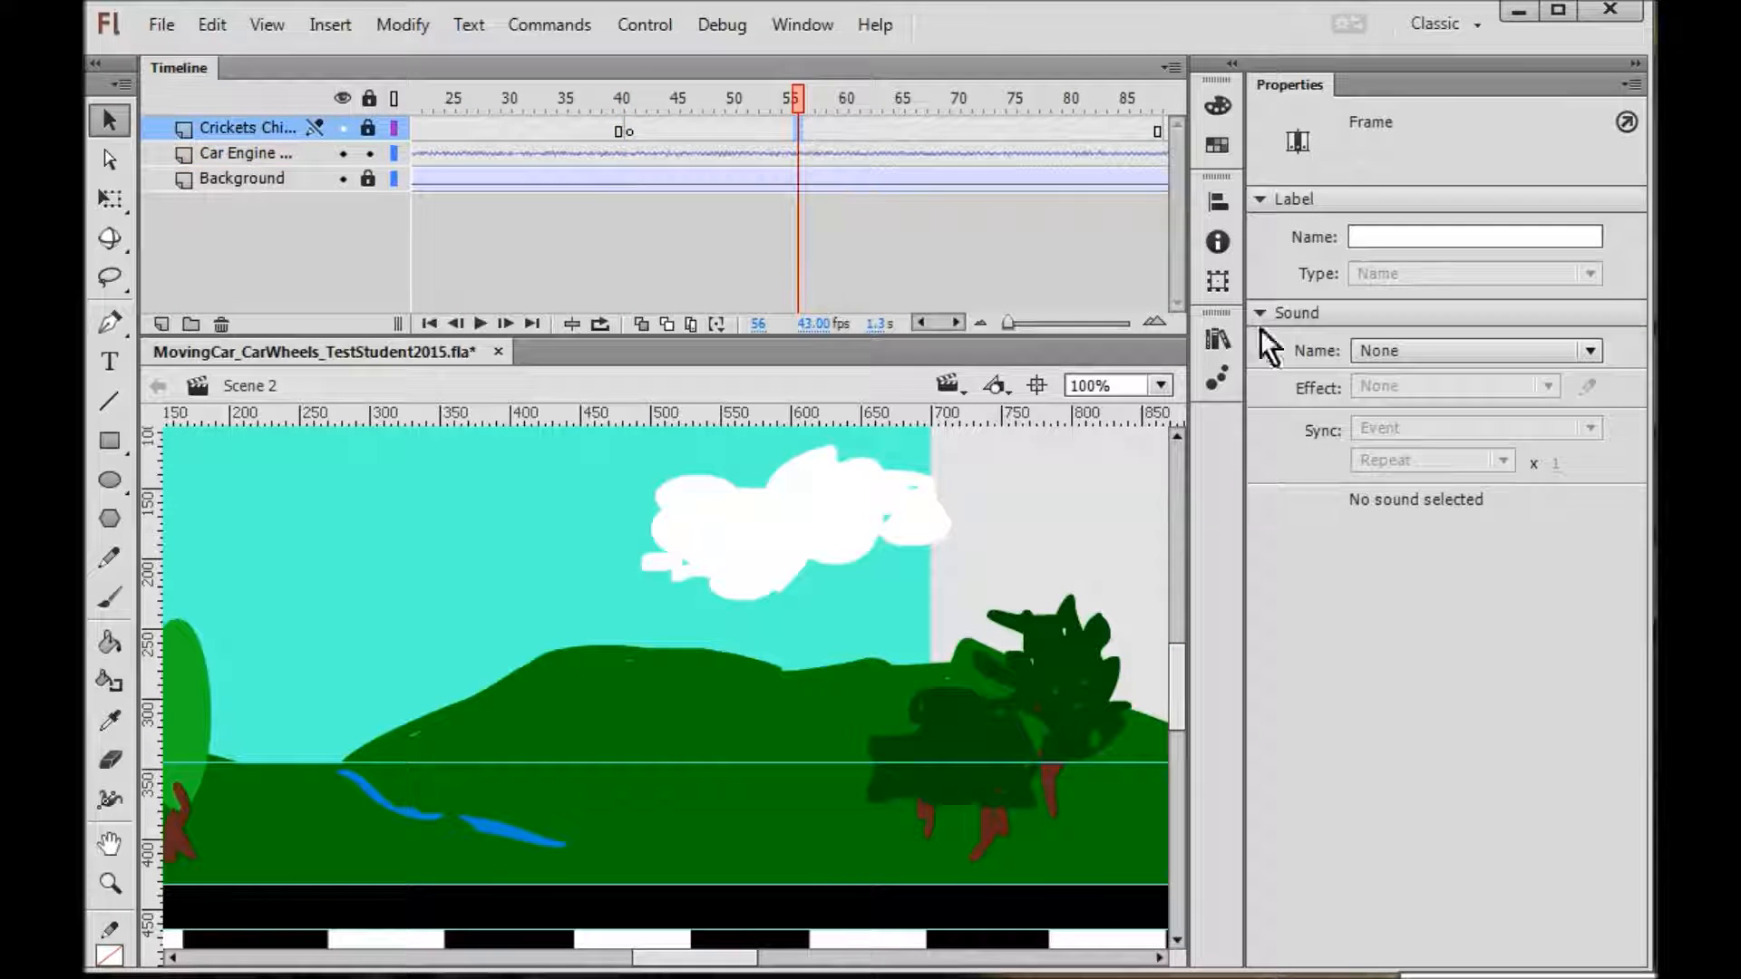
left_click(1221, 341)
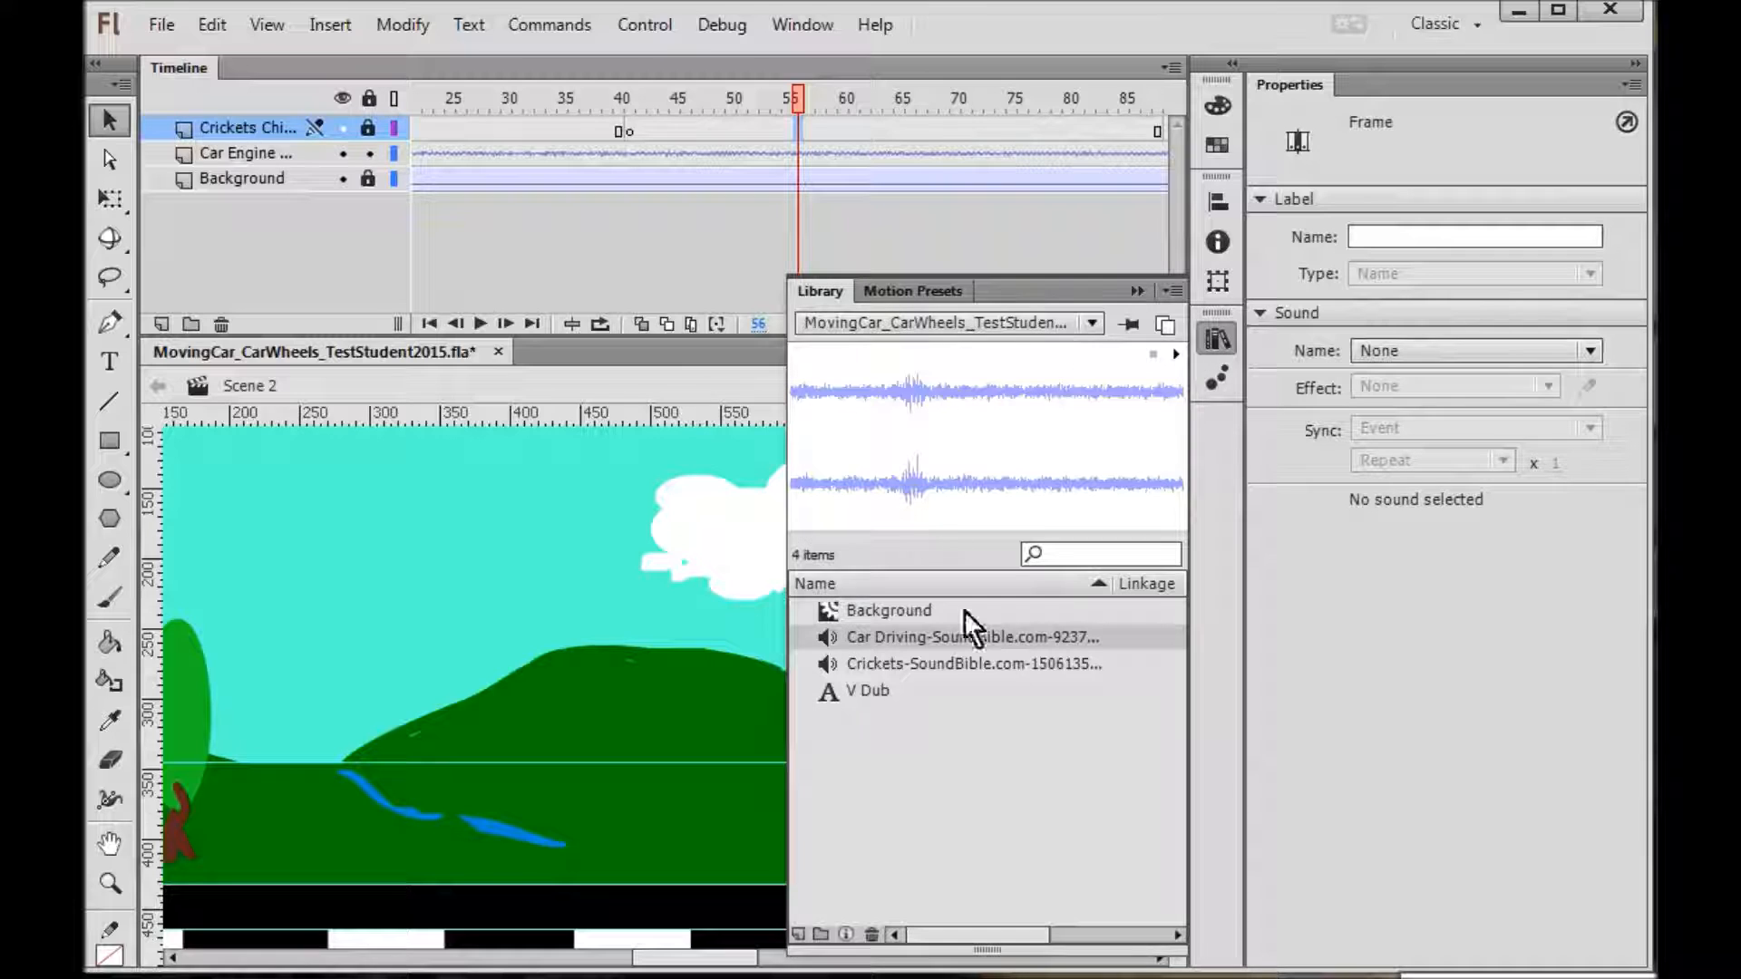
left_click(938, 665)
left_click_drag(936, 656, 524, 615)
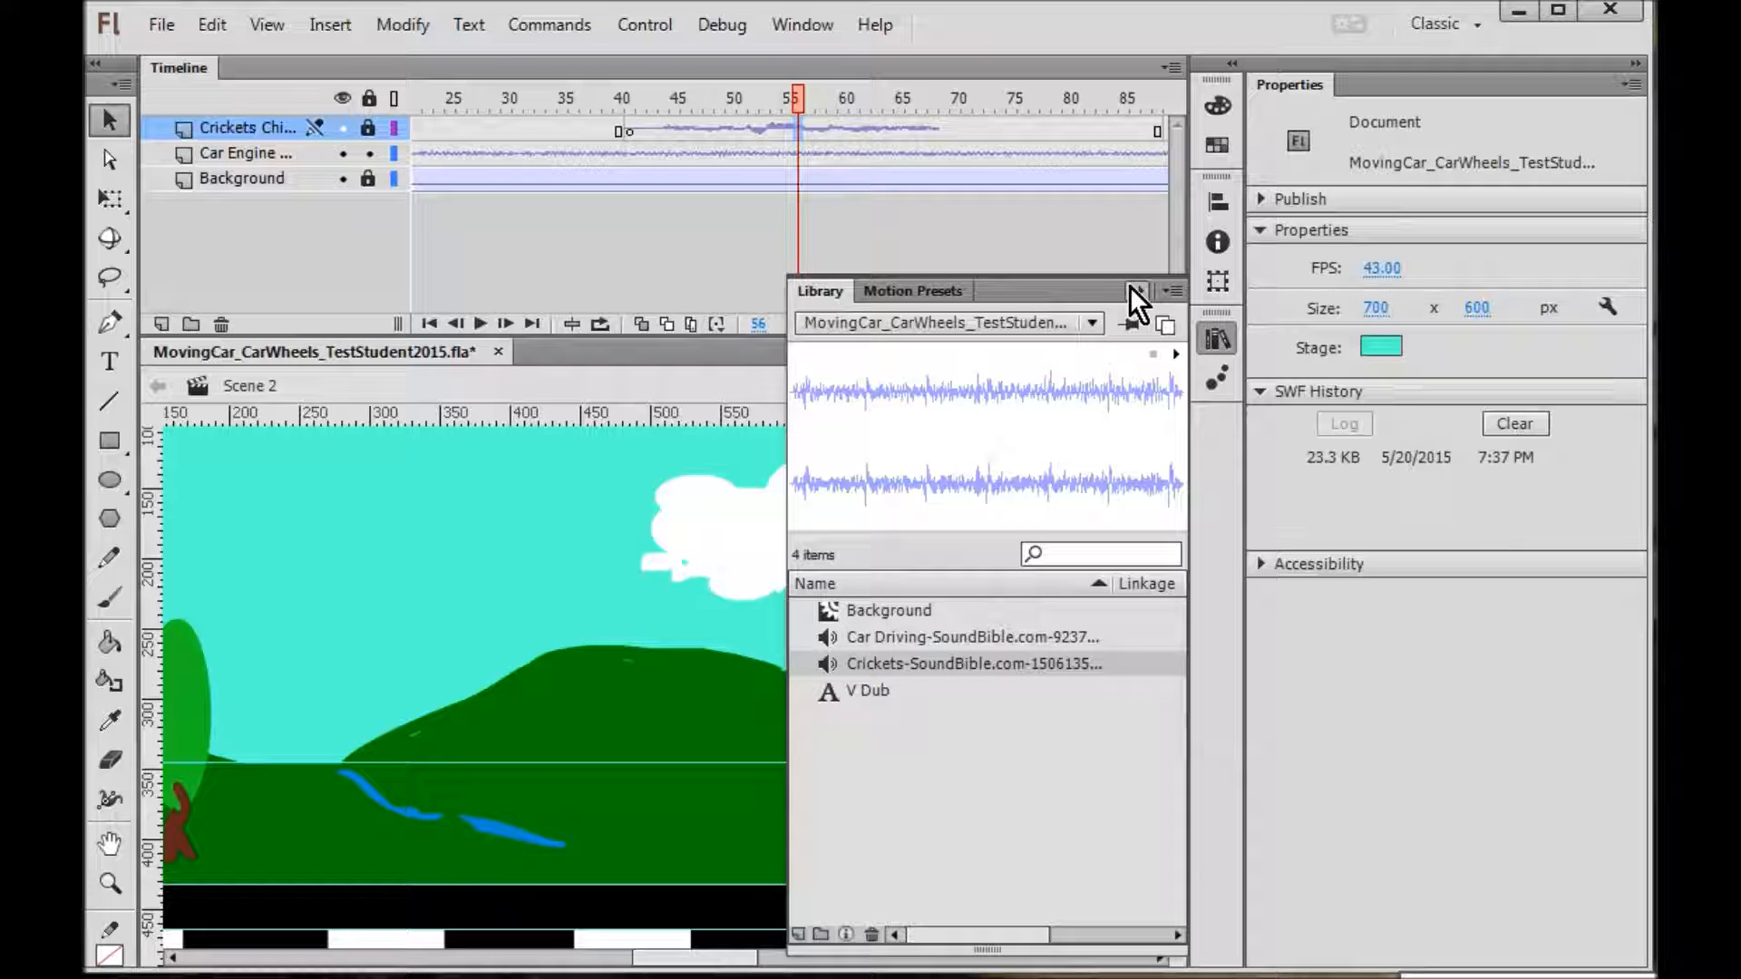
left_click(836, 127)
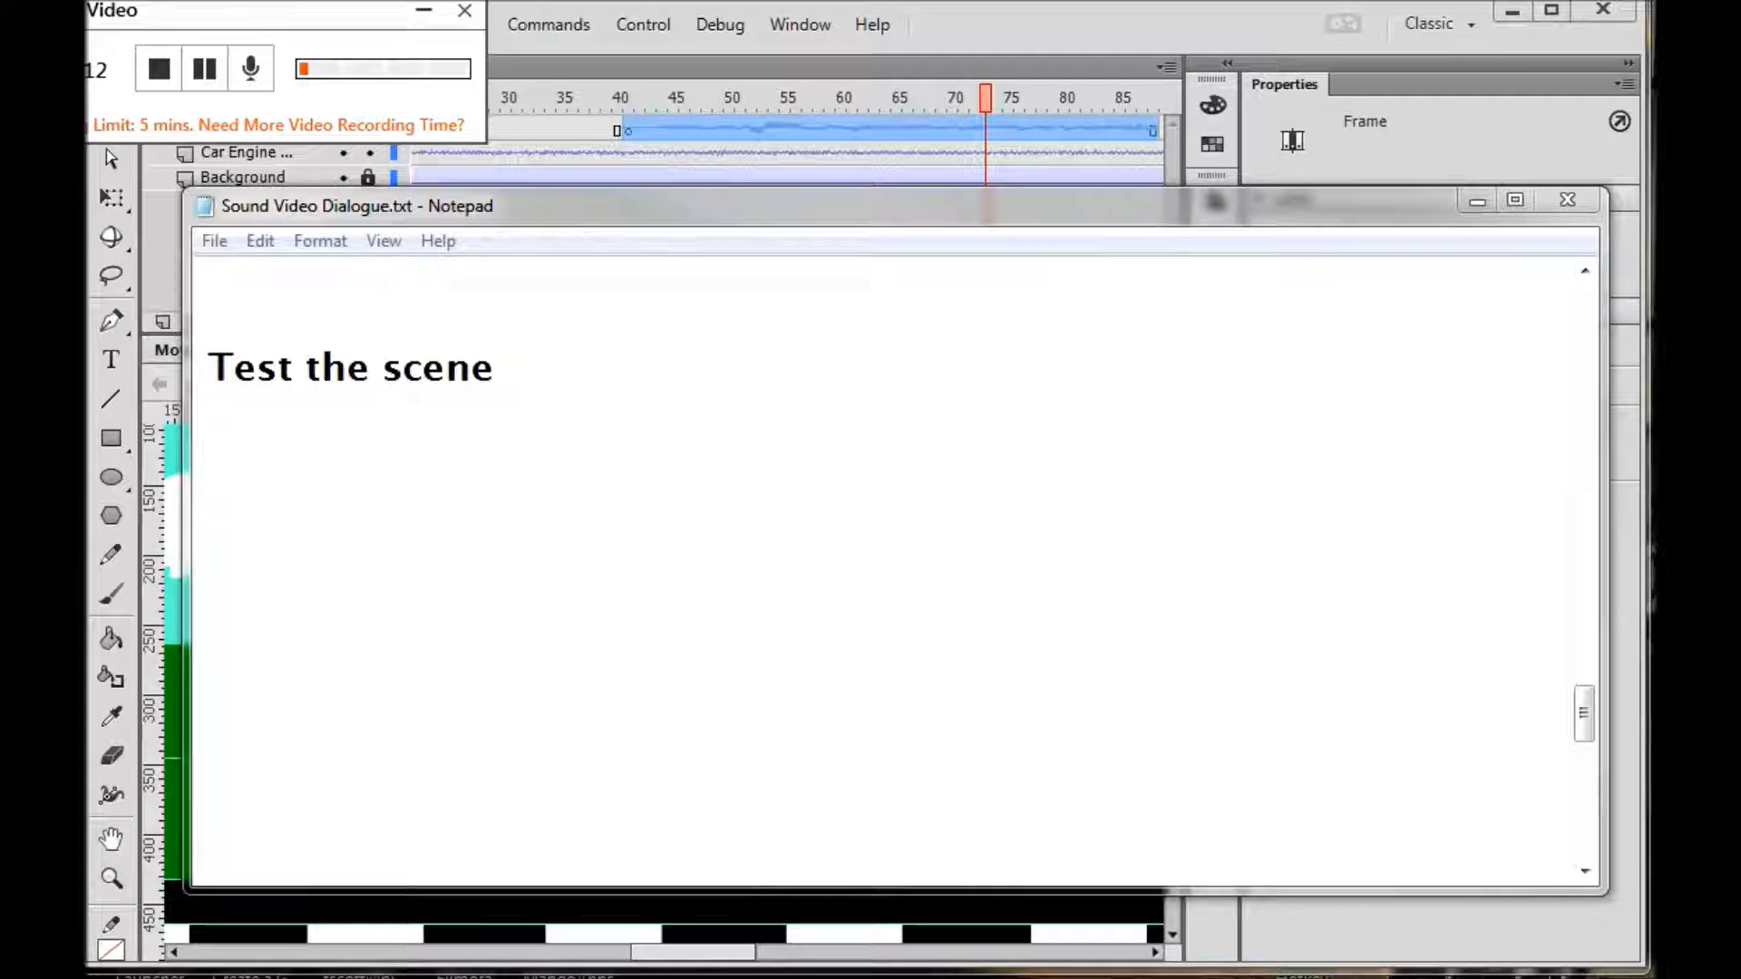
- Return to Flash, test Scene 2 to hear both sounds, and close the preview
left_click(1021, 25)
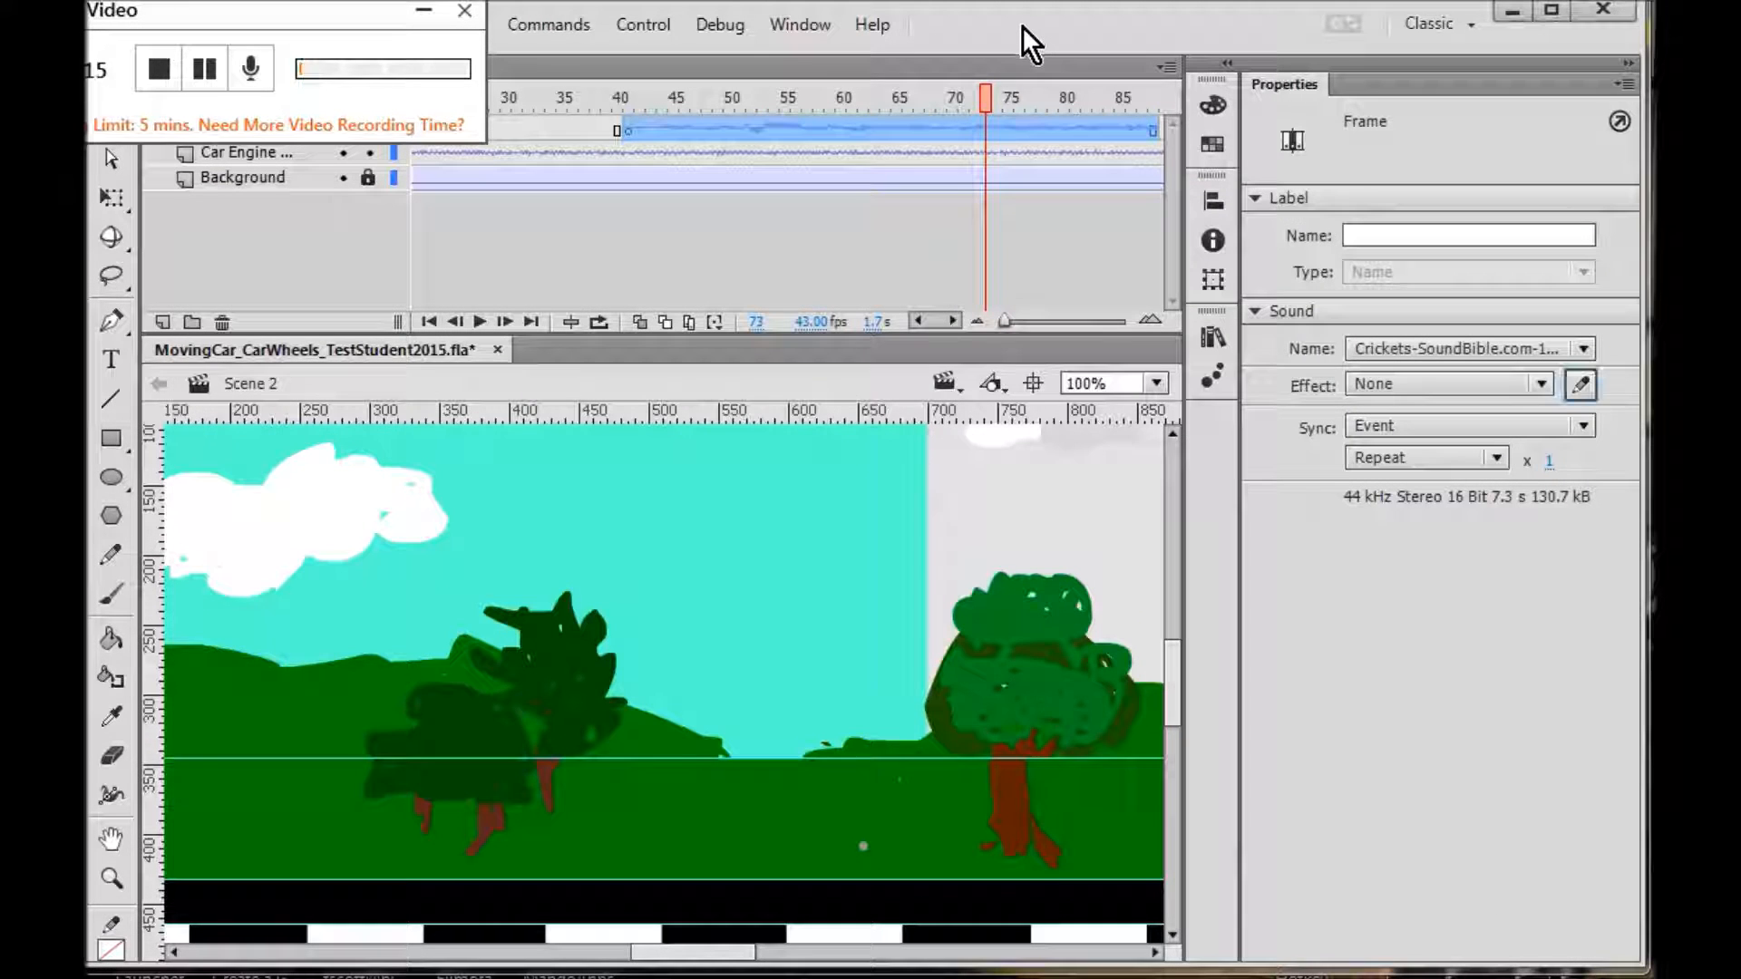
left_click(622, 18)
left_click(1100, 11)
left_click_drag(229, 15, 1623, 978)
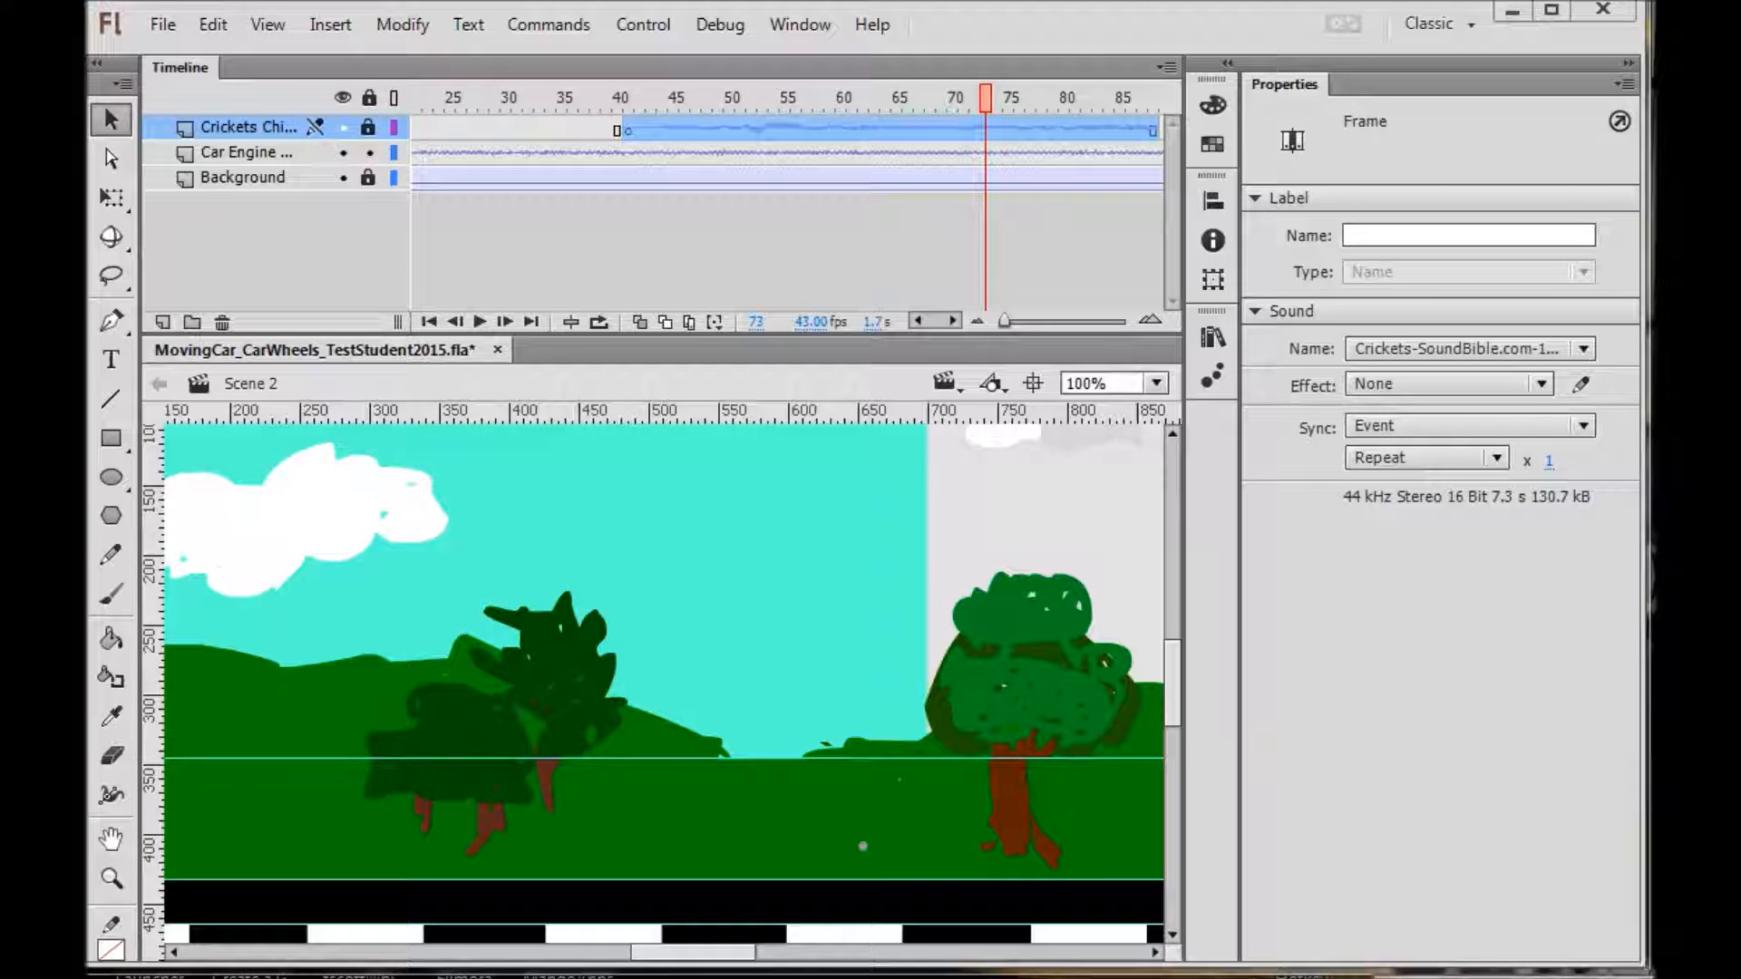
left_click(629, 23)
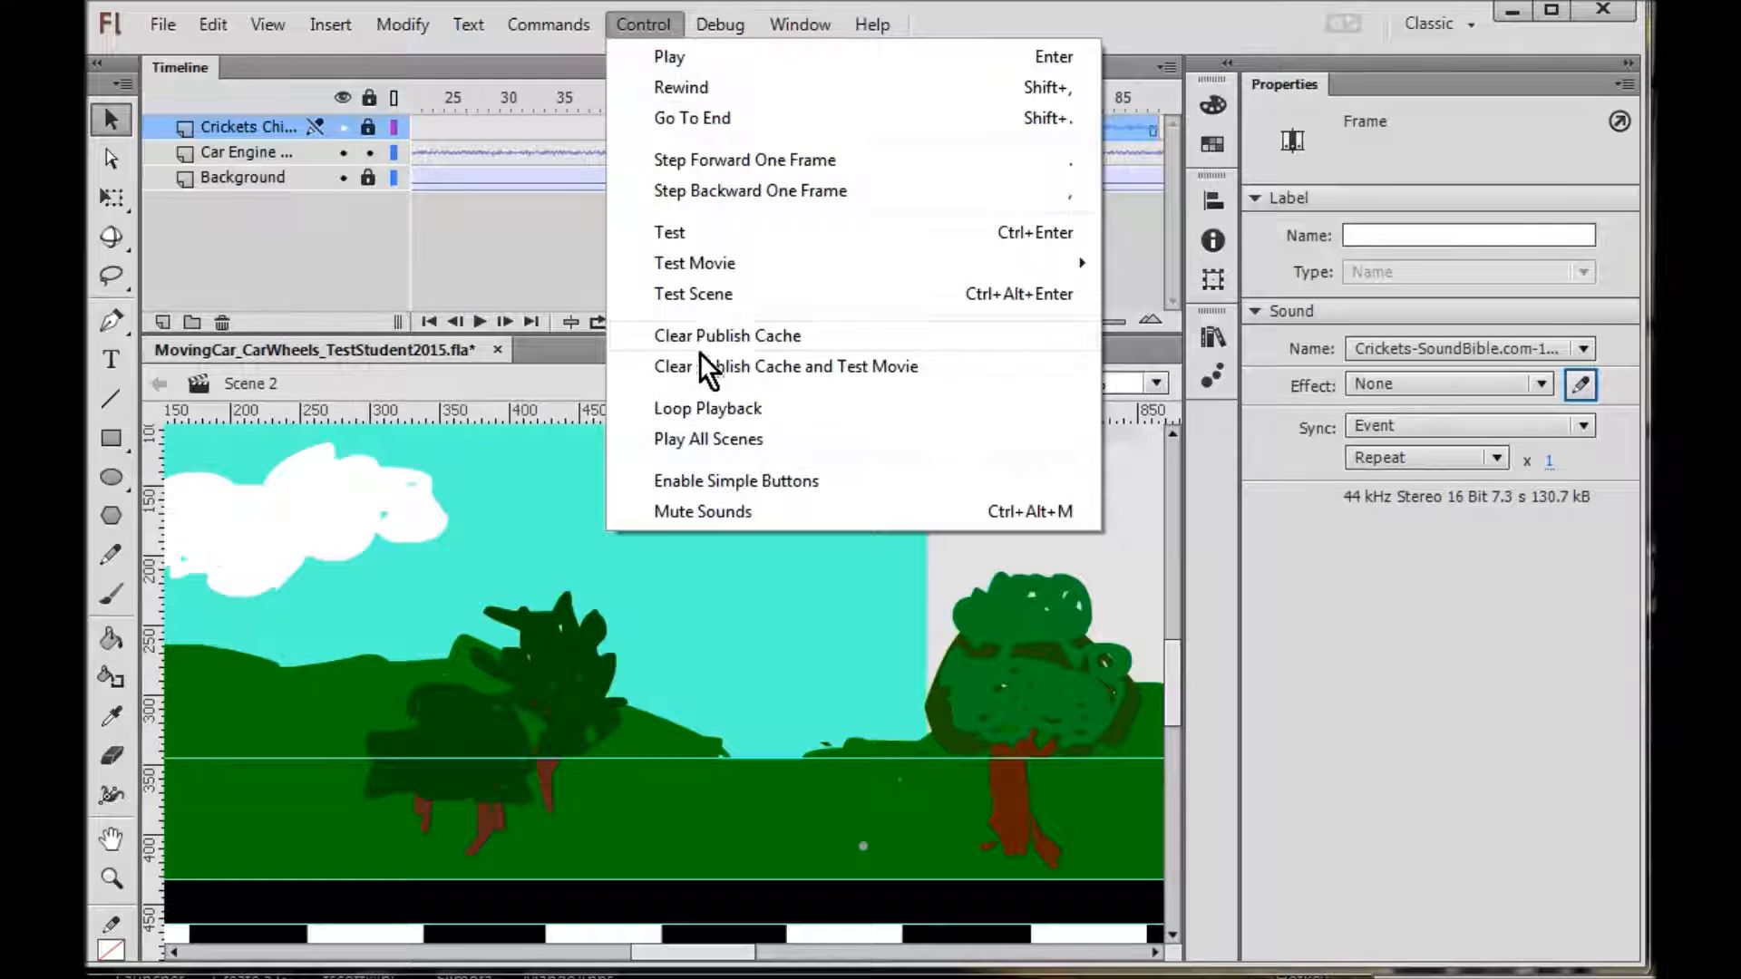
left_click(704, 295)
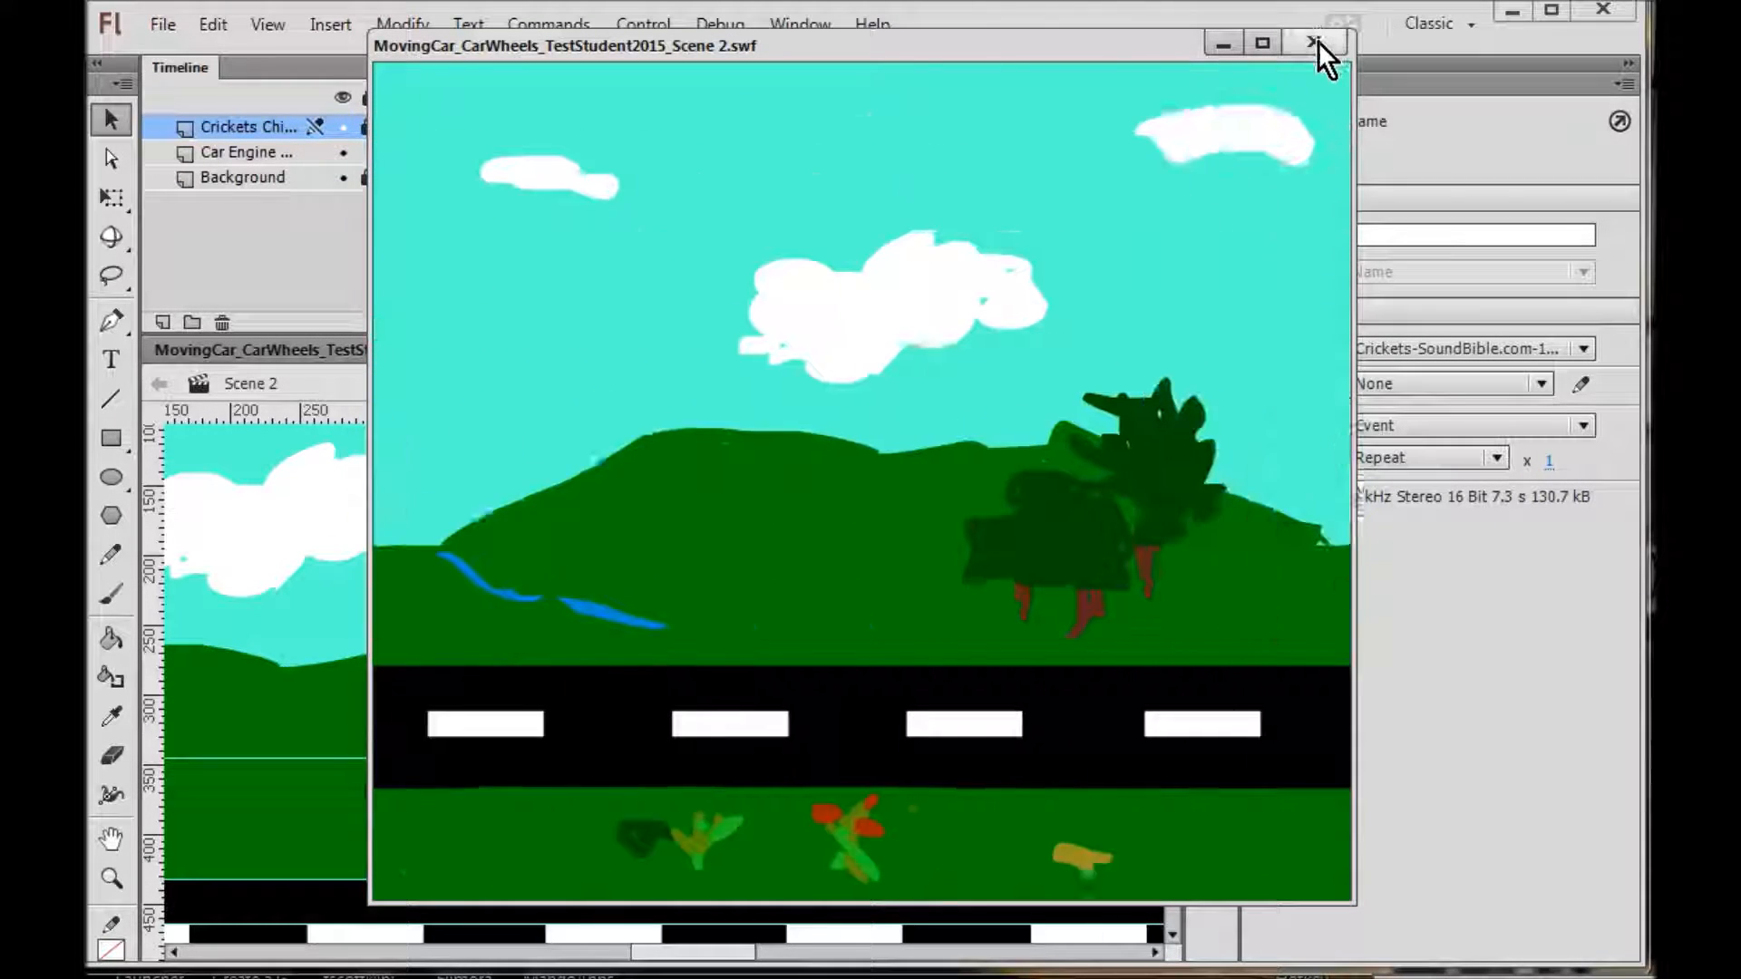
left_click(1318, 41)
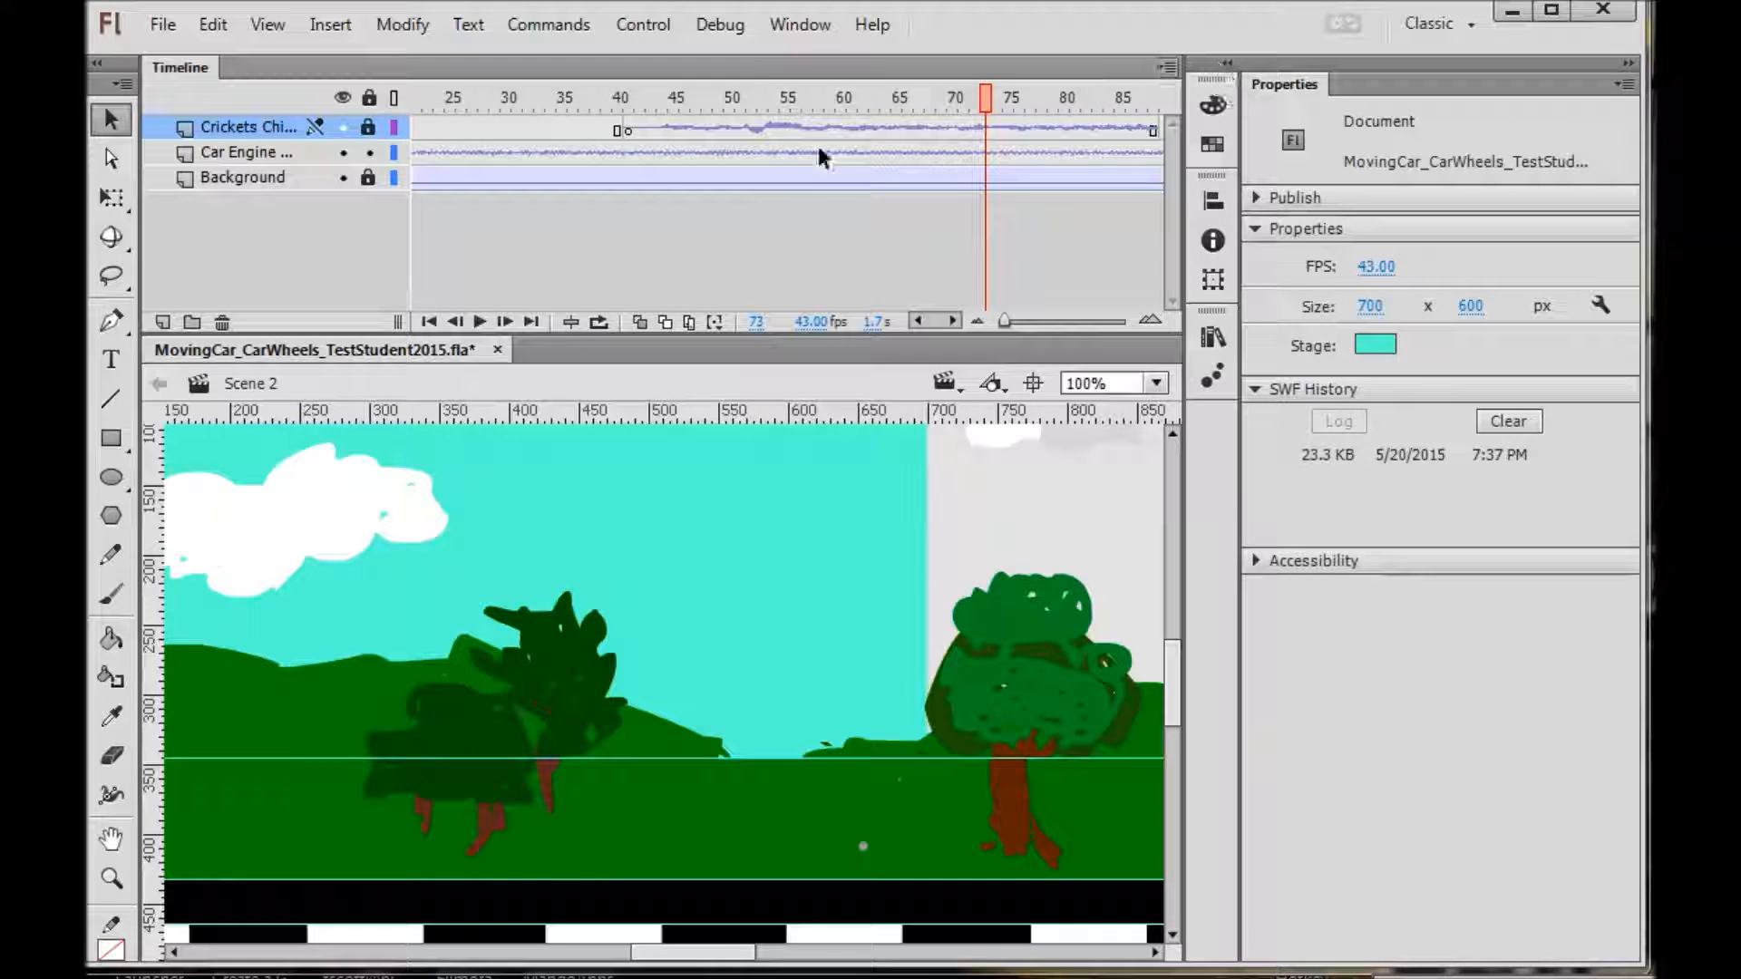
- In the Notepad notes on editing a sound, change "double-click the sound's keyframe" to "click the sound's keyframe", and return to Flash
left_click(872, 129)
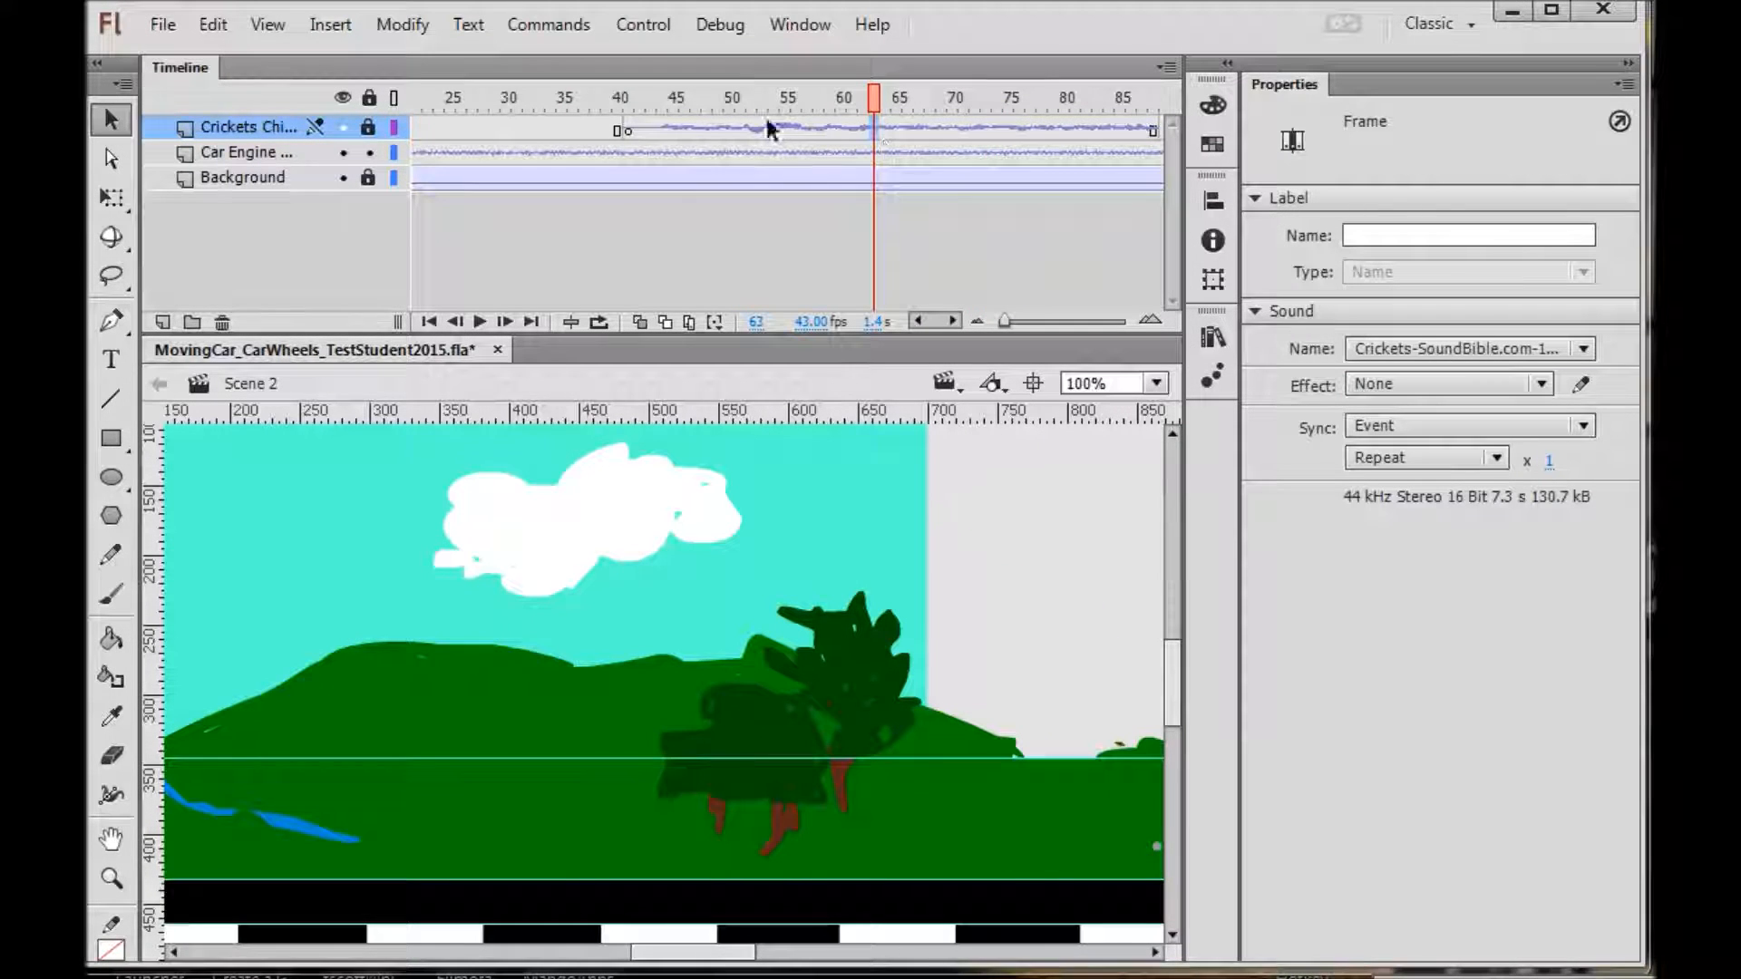
key("alt+Tab")
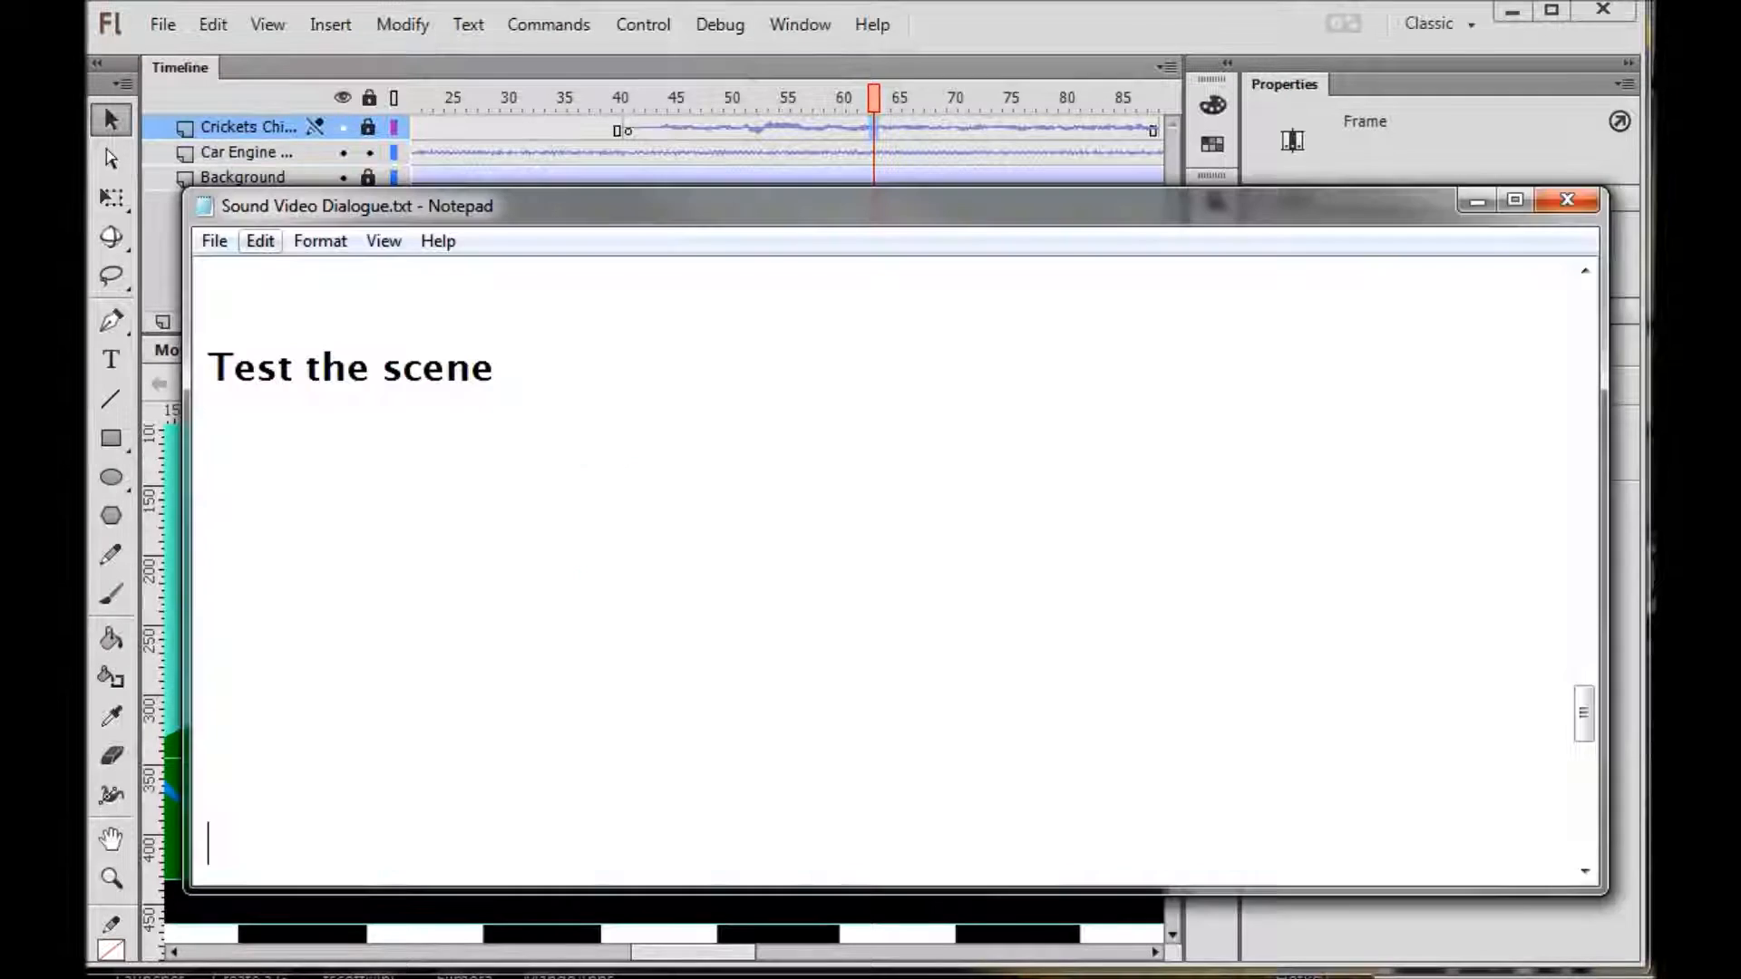
left_click(1589, 822)
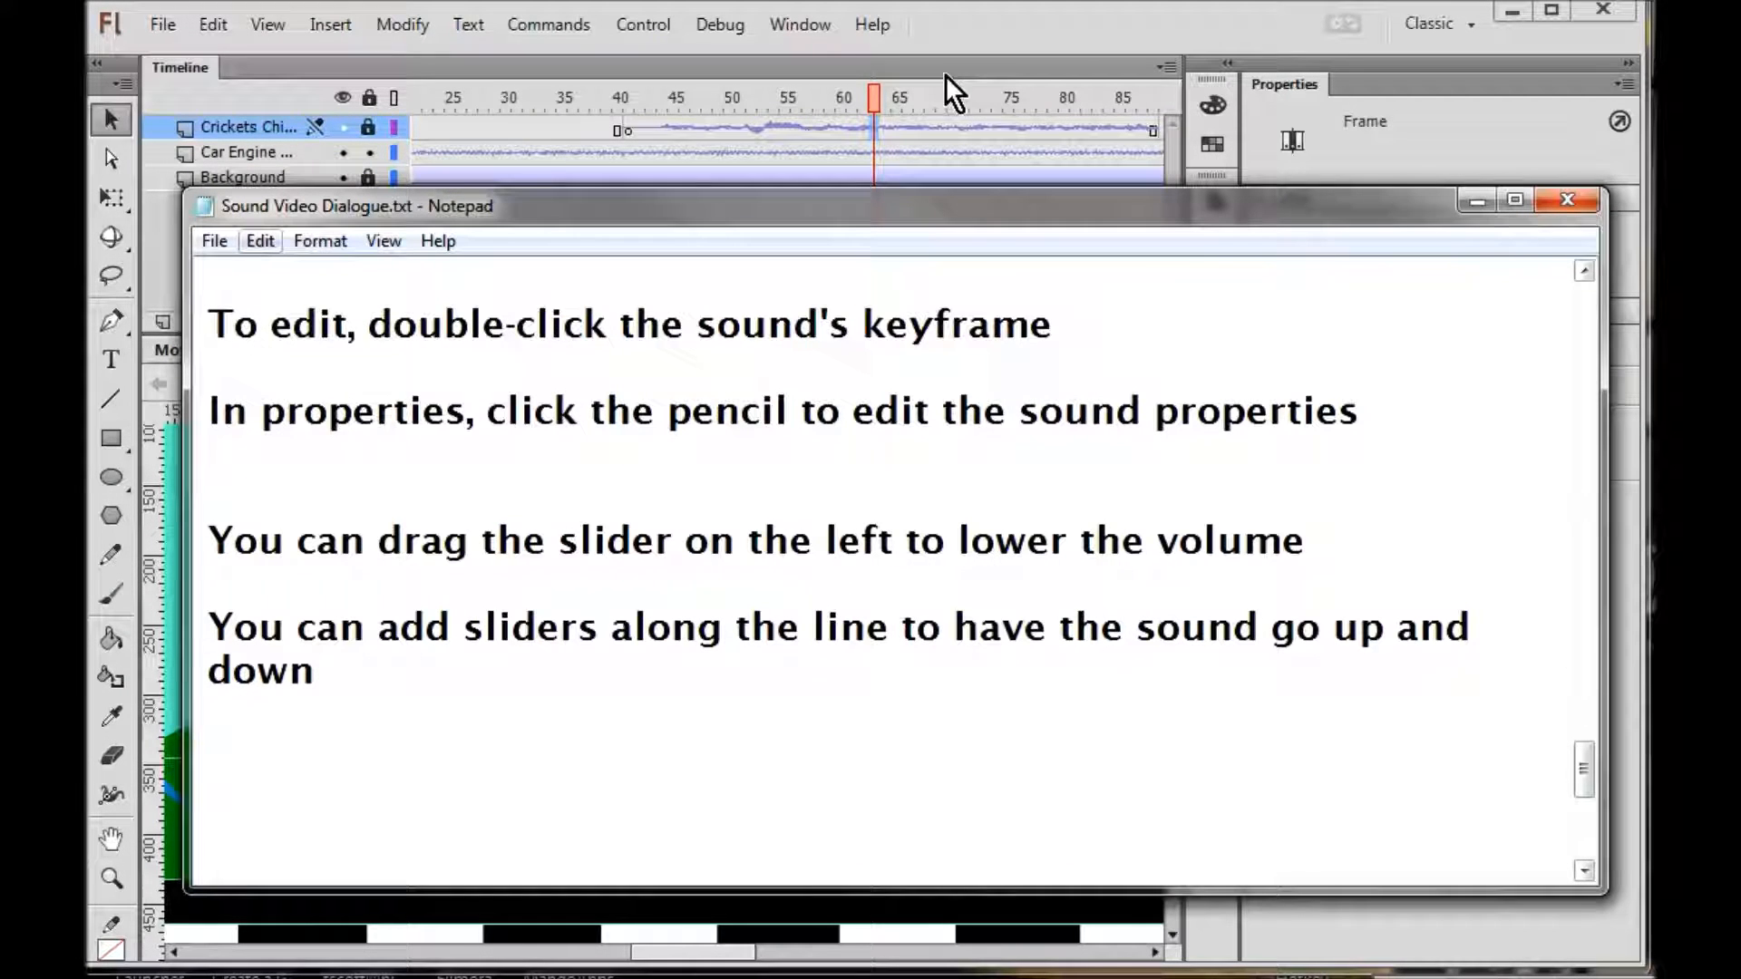
key("BackSpace")
key("BackSpace")
key("BackSpace")
key("BackSpace")
key("BackSpace")
key("BackSpace")
key("BackSpace")
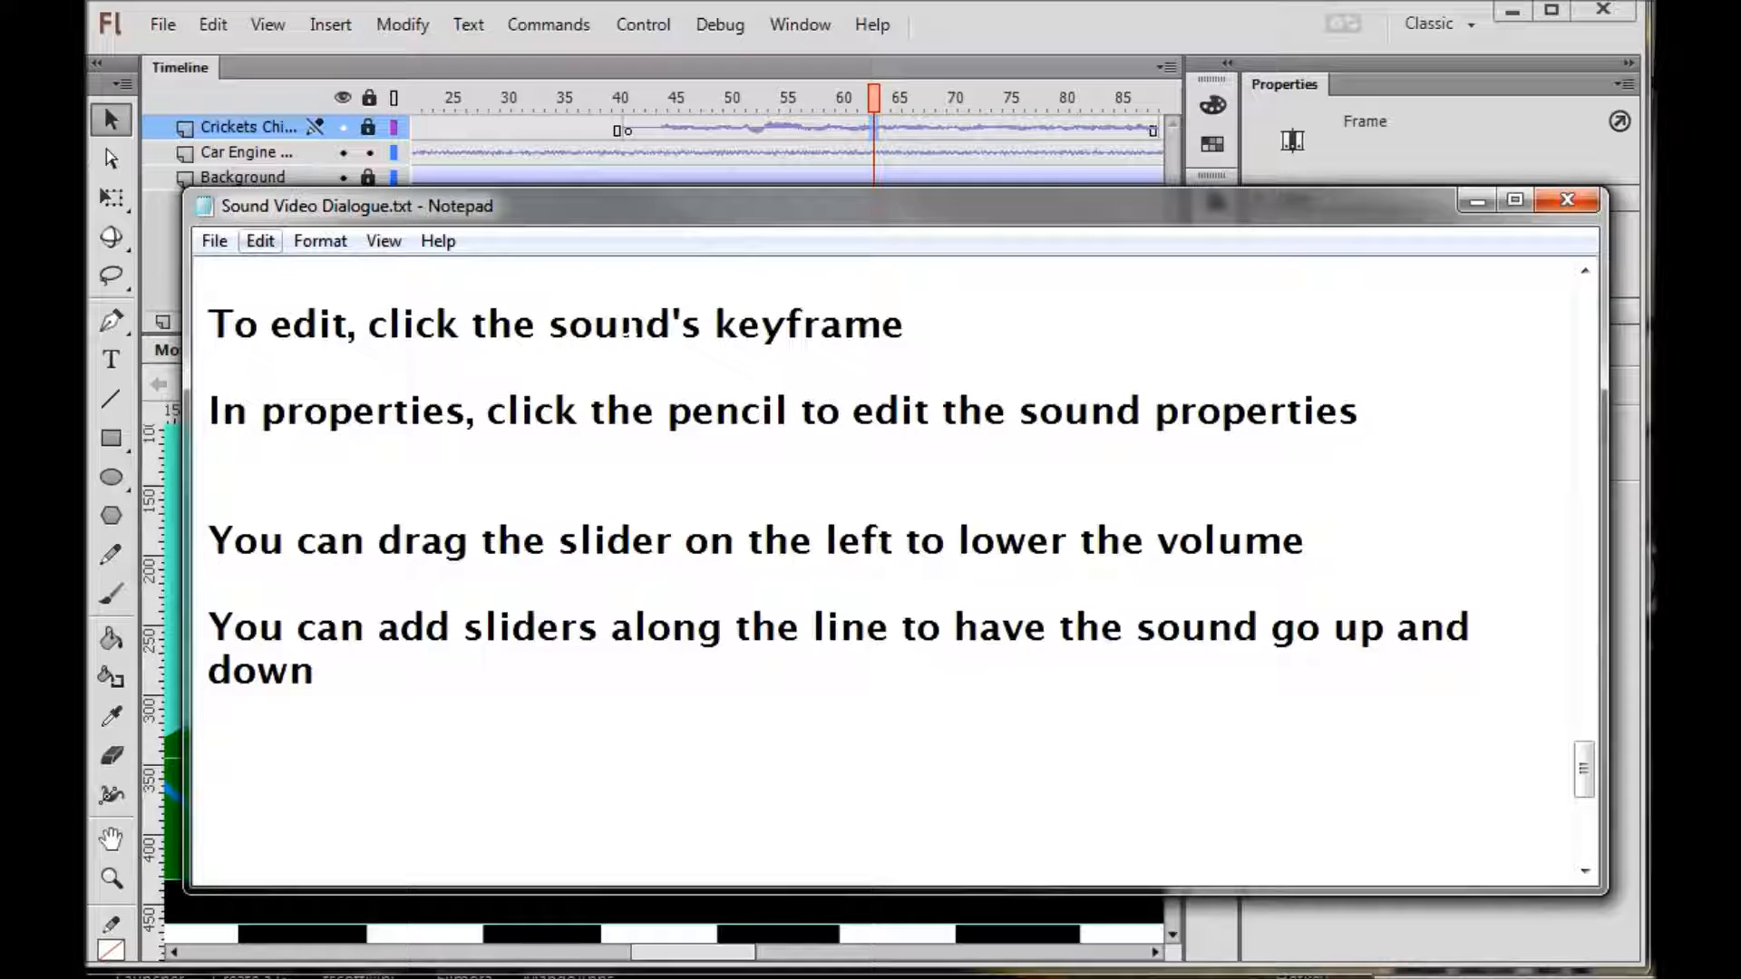
left_click(1063, 28)
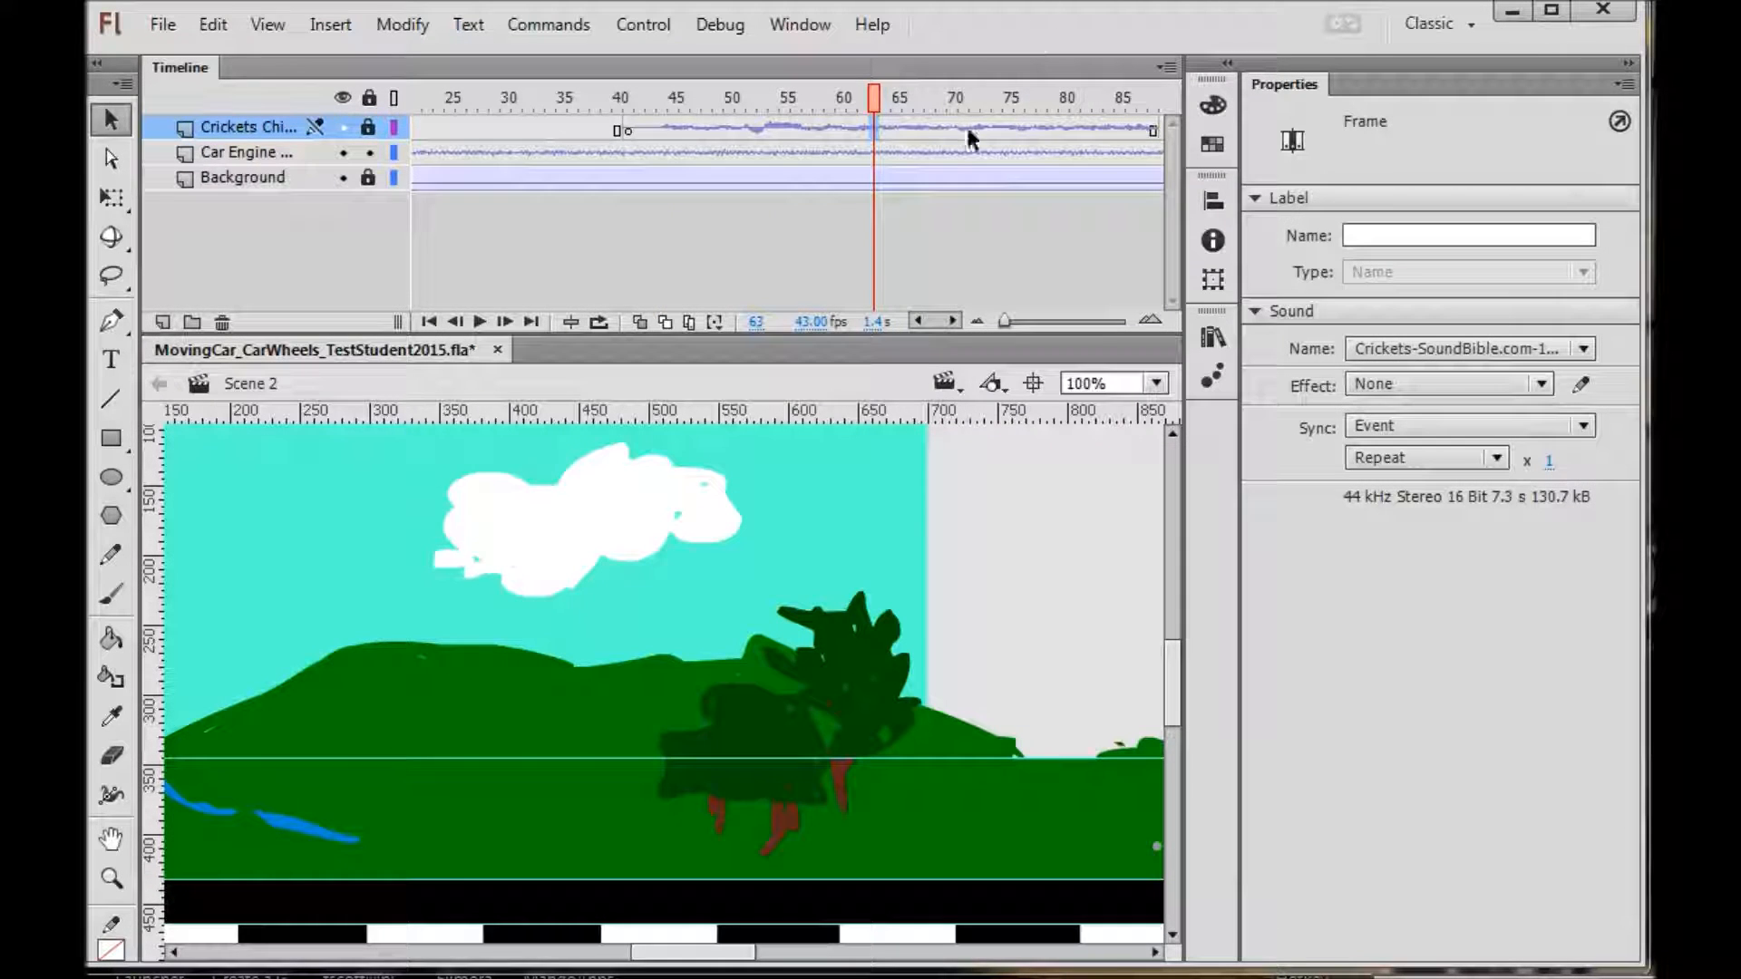
- Open the crickets sound's envelope from frame 69, review the available effects, and keep the effect at None
left_click(939, 129)
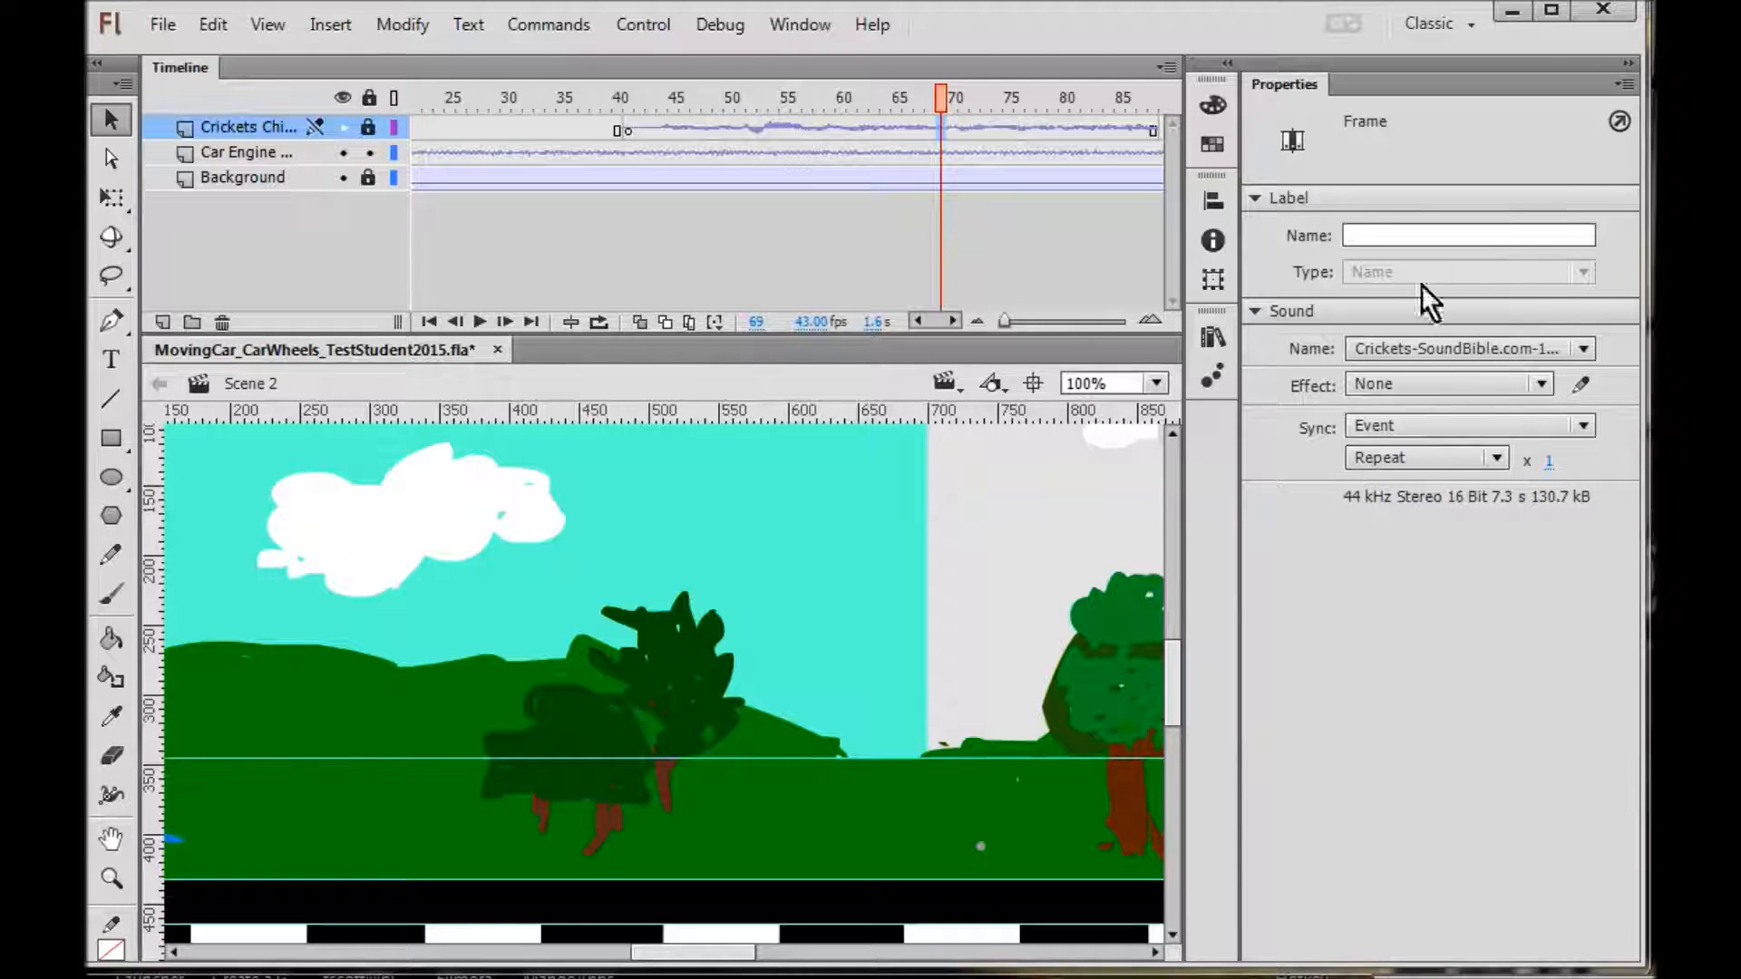
left_click(1581, 396)
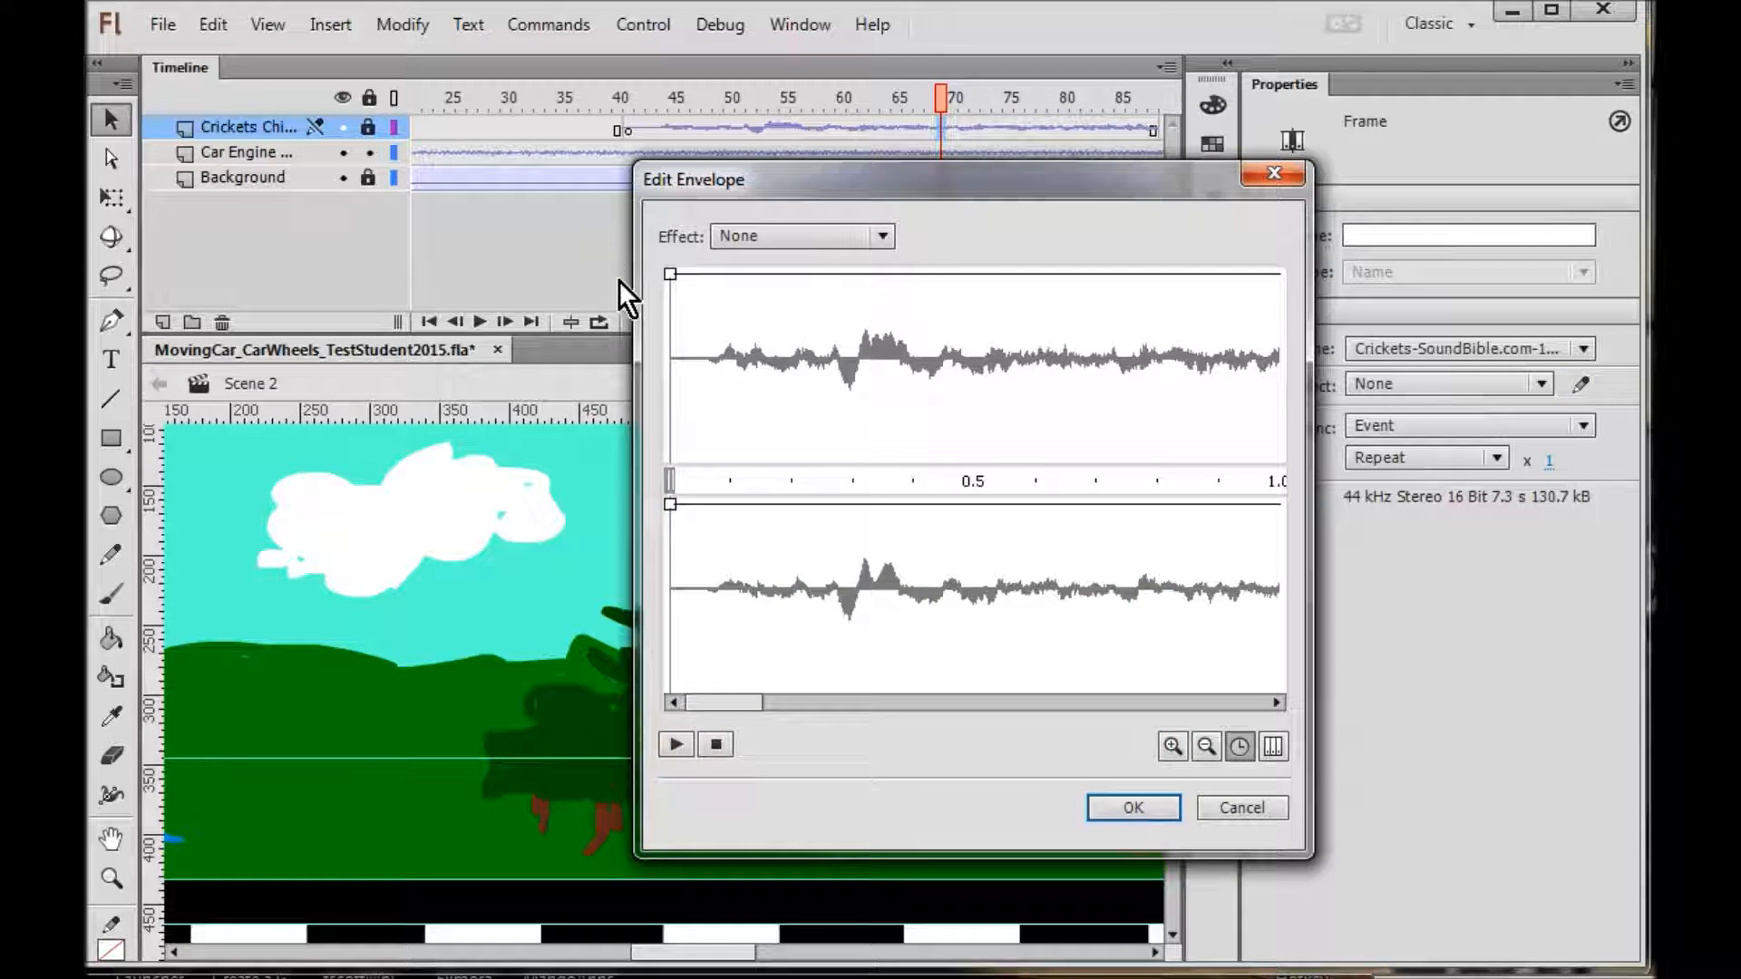
left_click(763, 237)
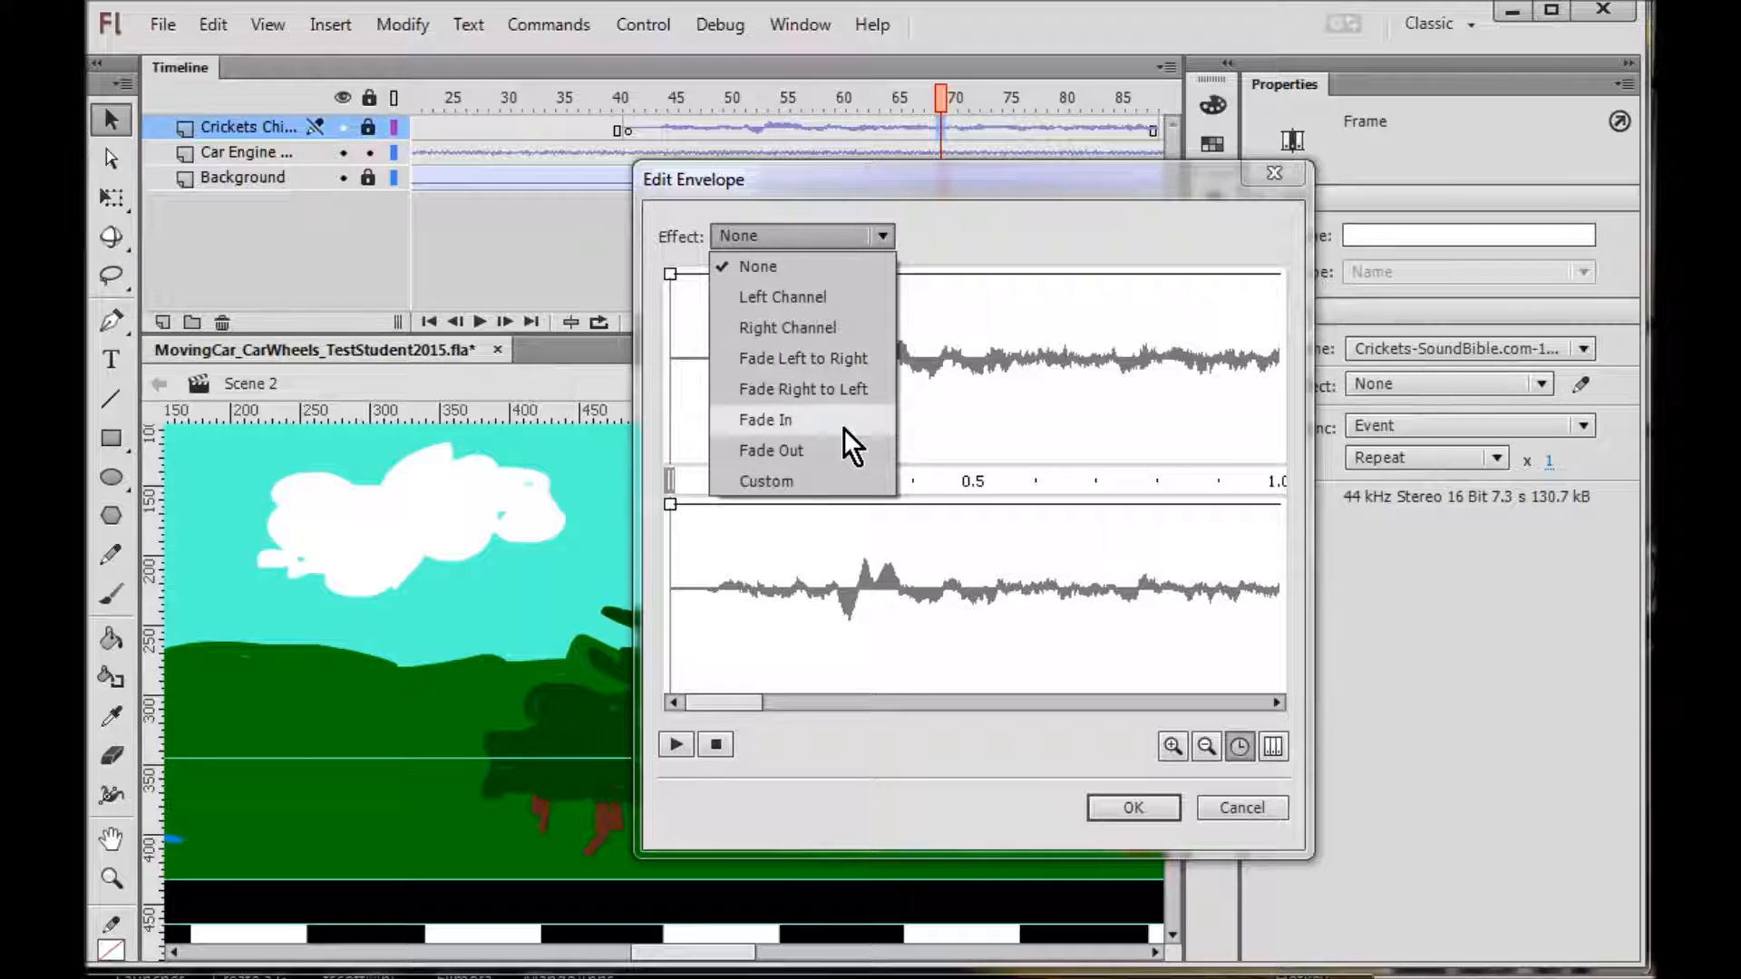
left_click(792, 263)
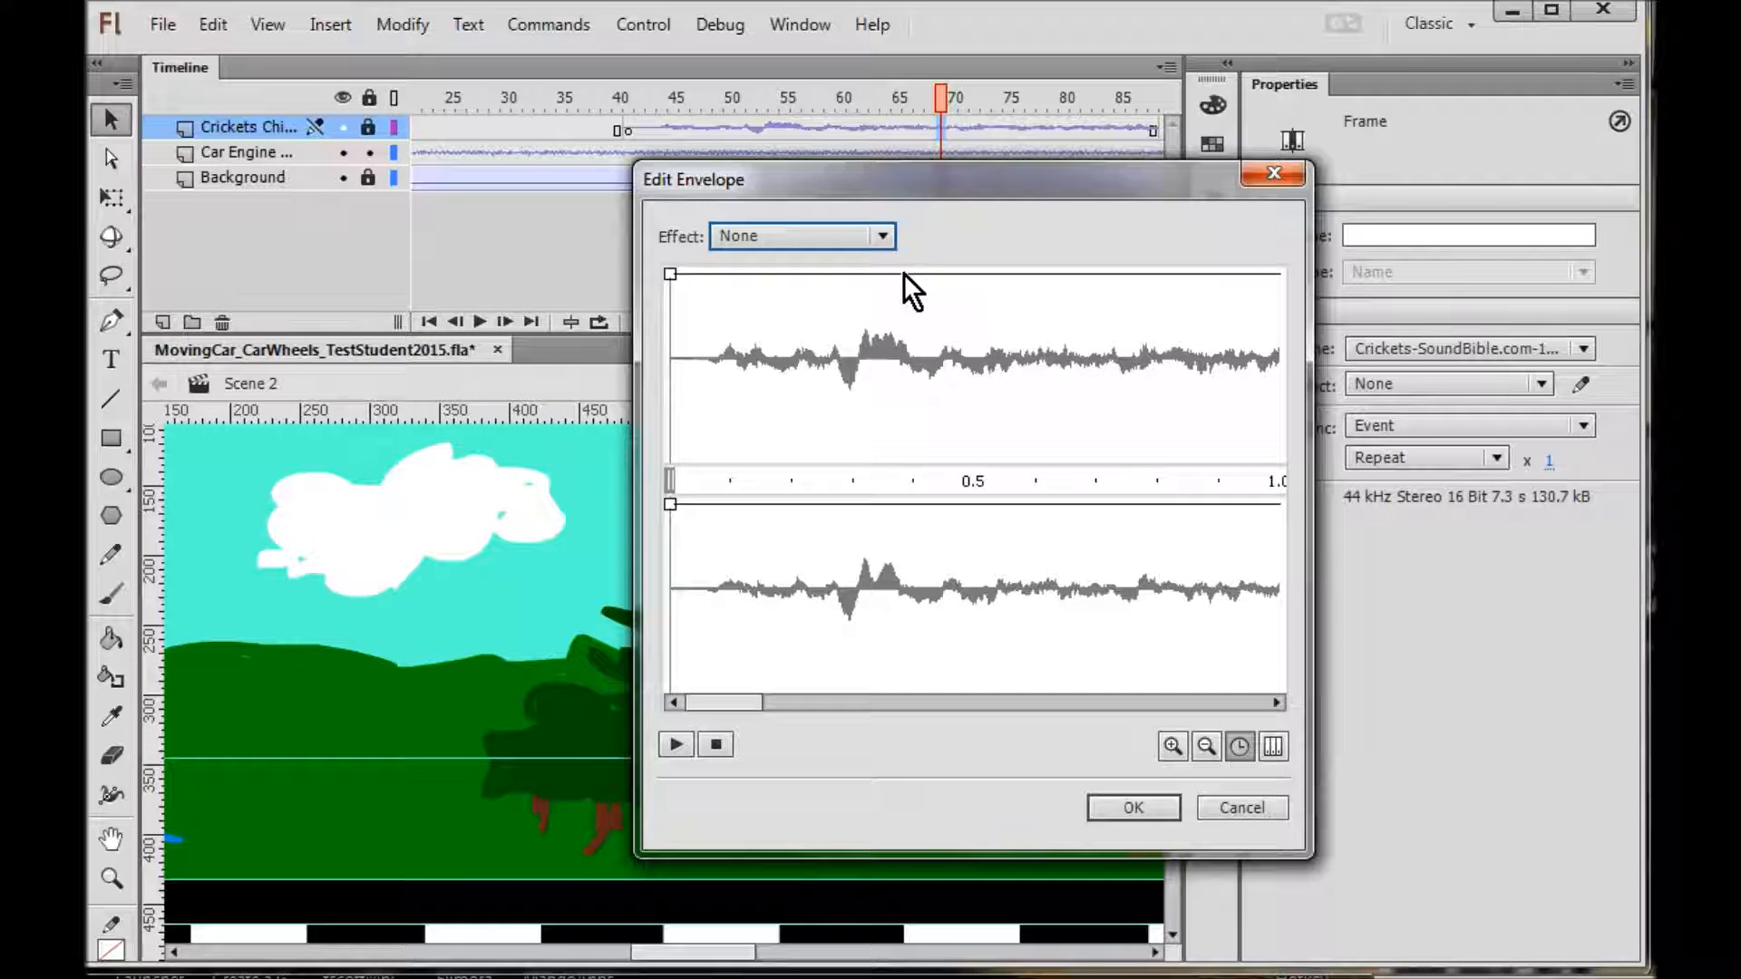
- Lower the crickets sound's volume lines to just below the waveform in both channels and preview the sound
left_click_drag(670, 276, 667, 403)
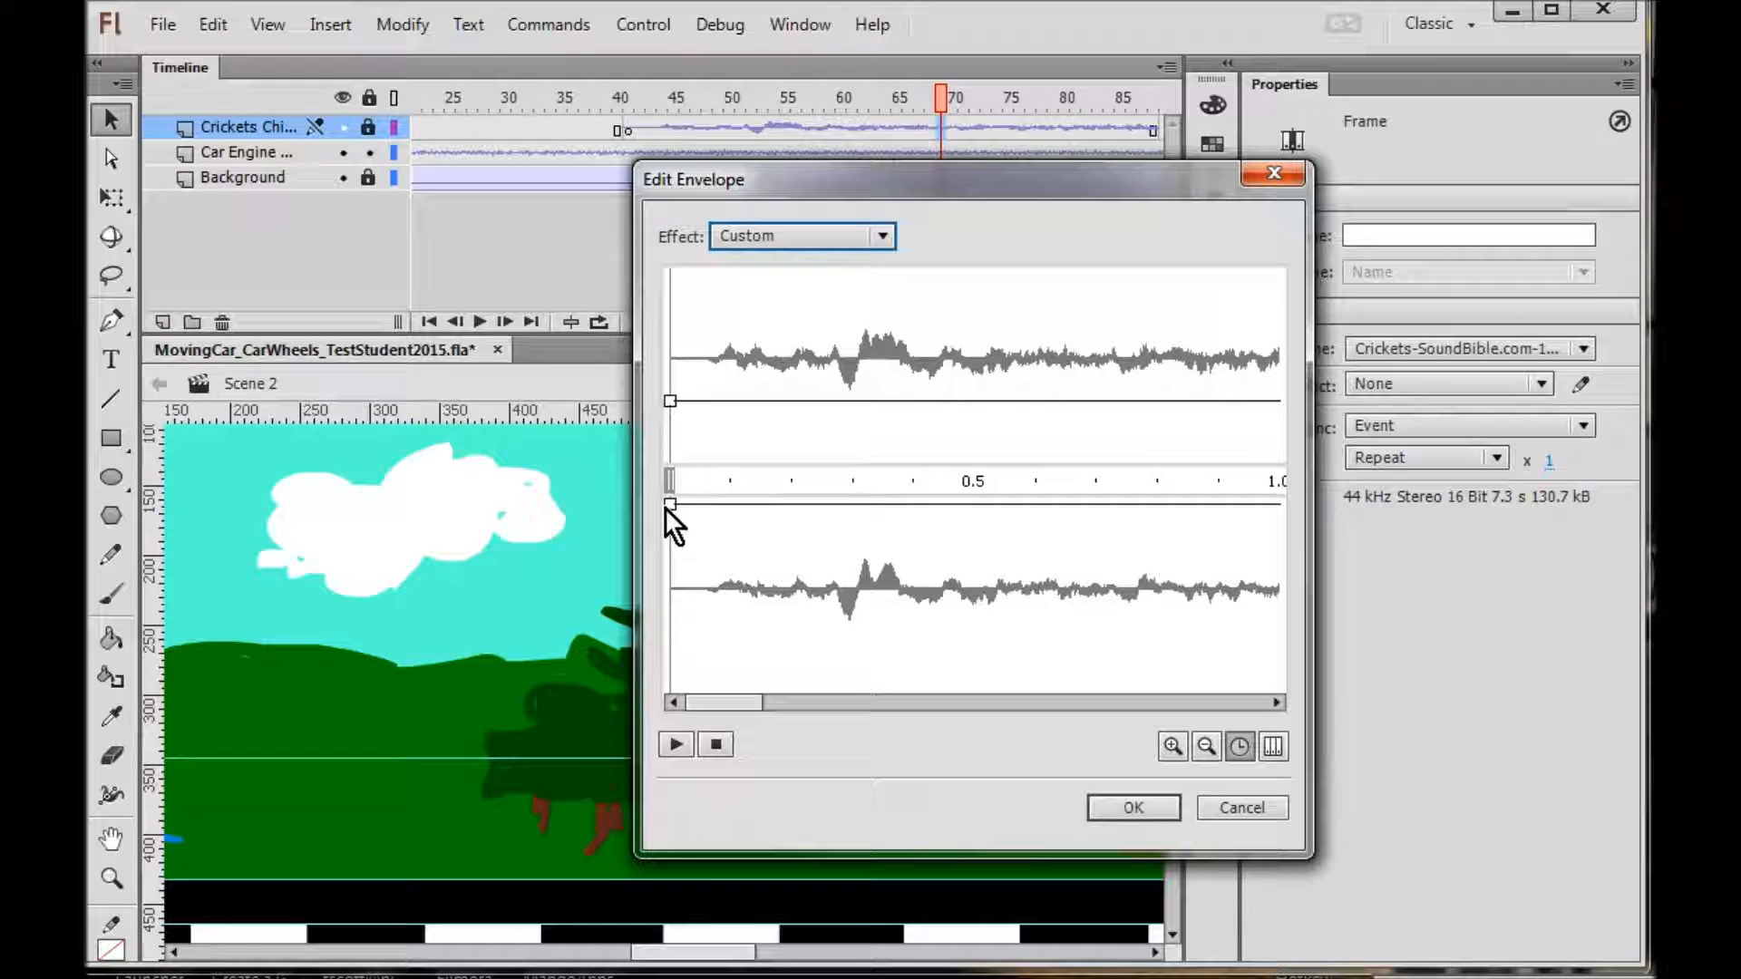
left_click_drag(669, 506, 681, 622)
left_click(675, 746)
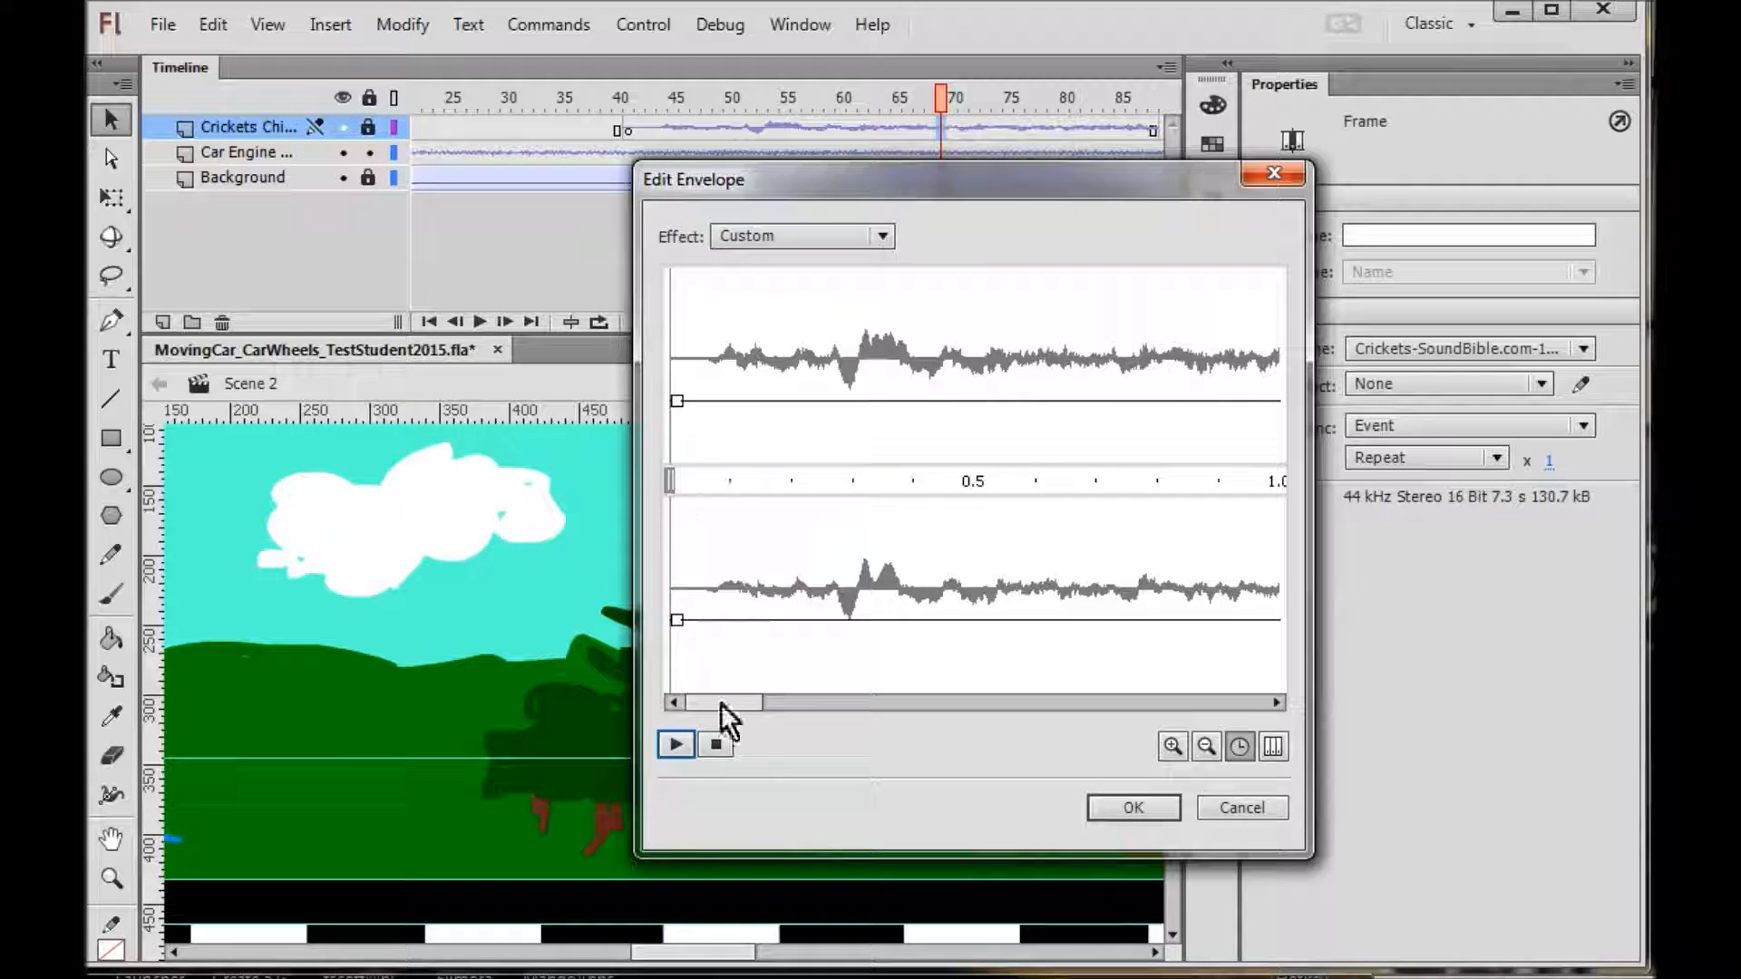
left_click(716, 743)
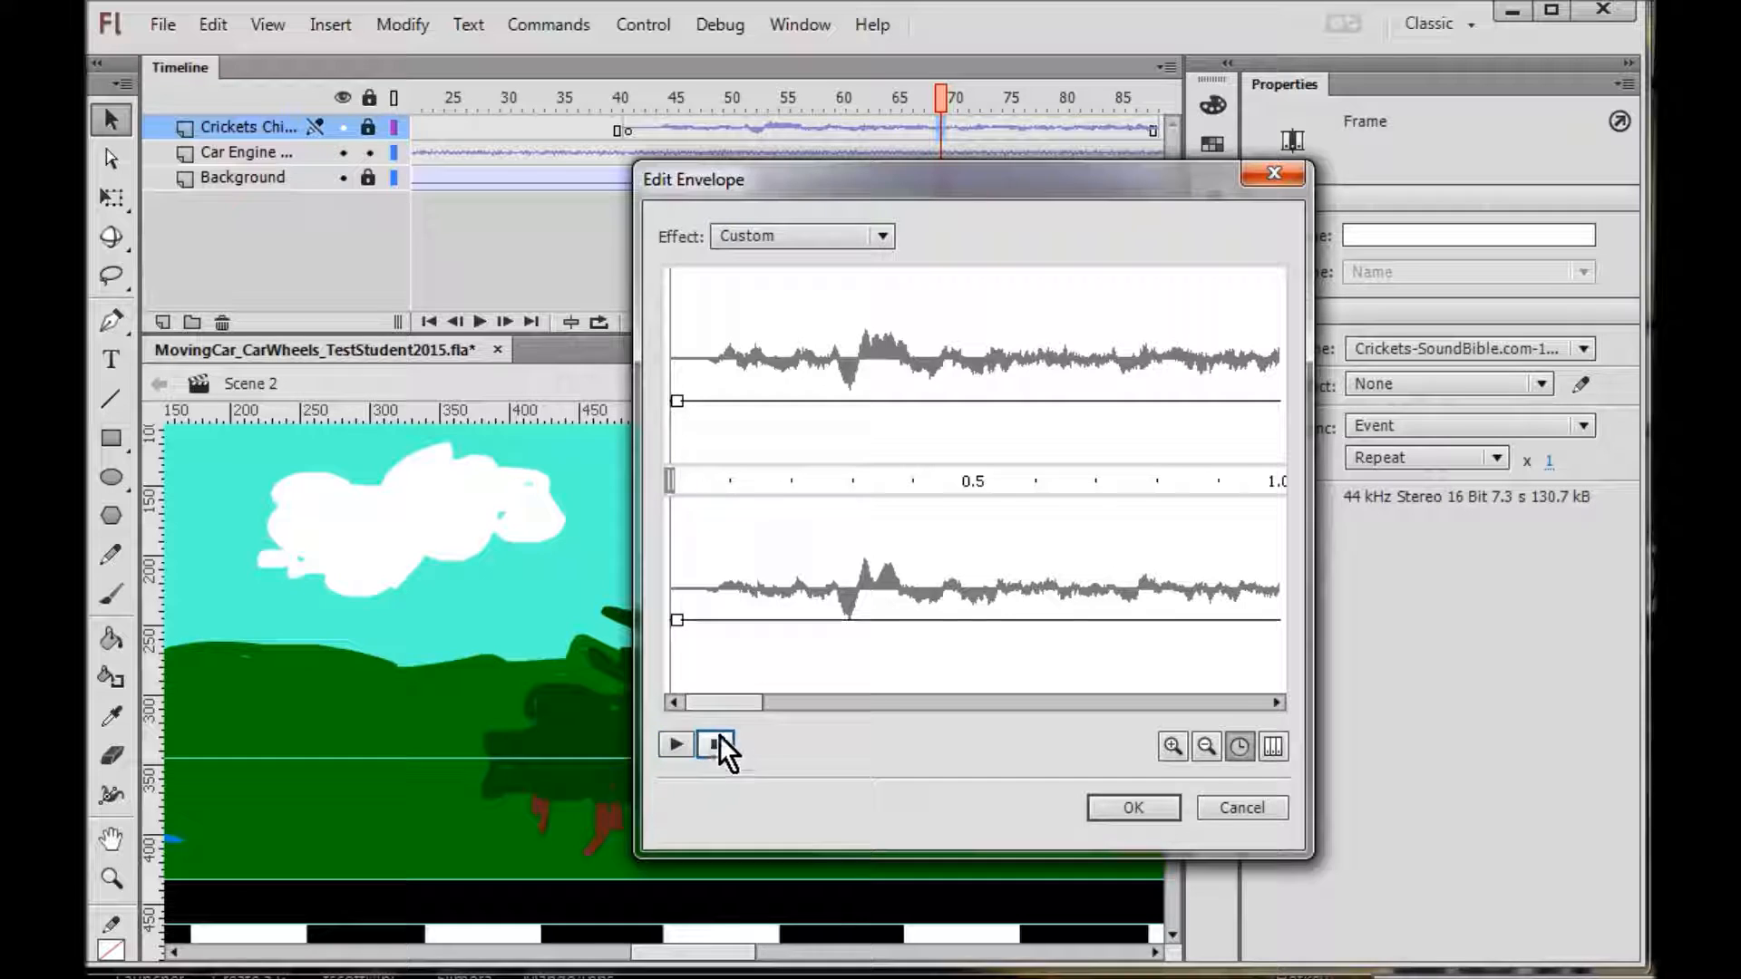
- Lower both crickets volume lines almost to silence, preview the quieter sound, and apply the custom envelope
left_click_drag(677, 405, 672, 445)
left_click_drag(670, 620, 671, 665)
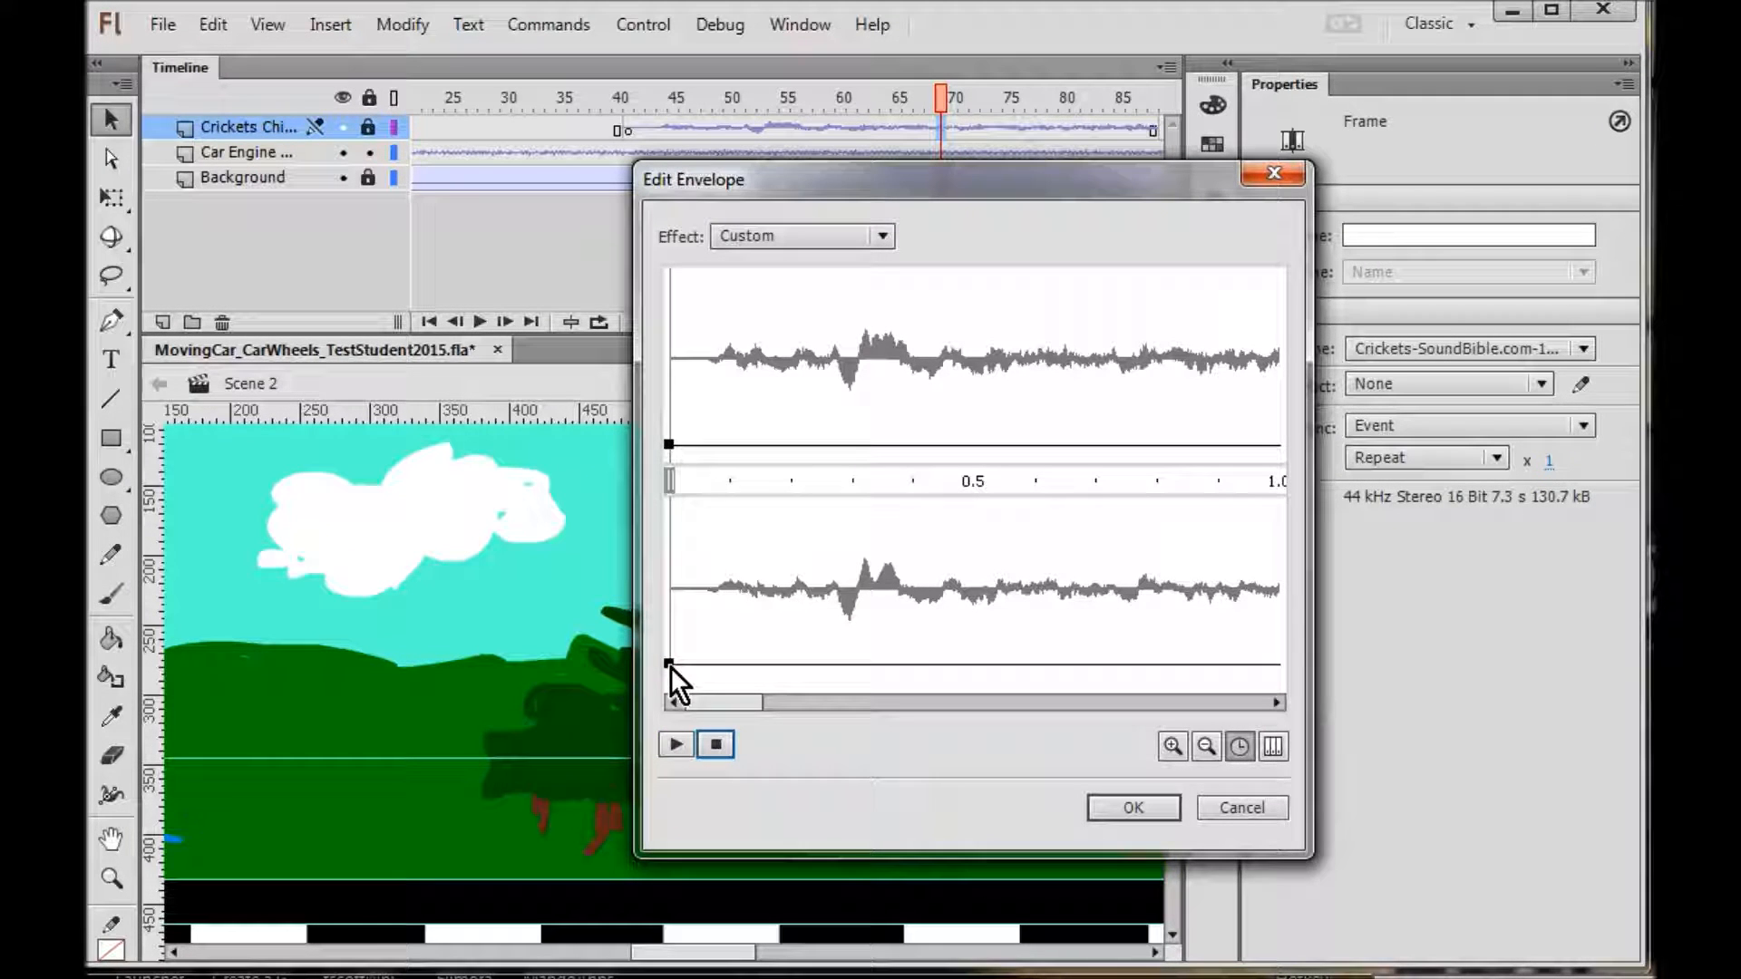
left_click(676, 744)
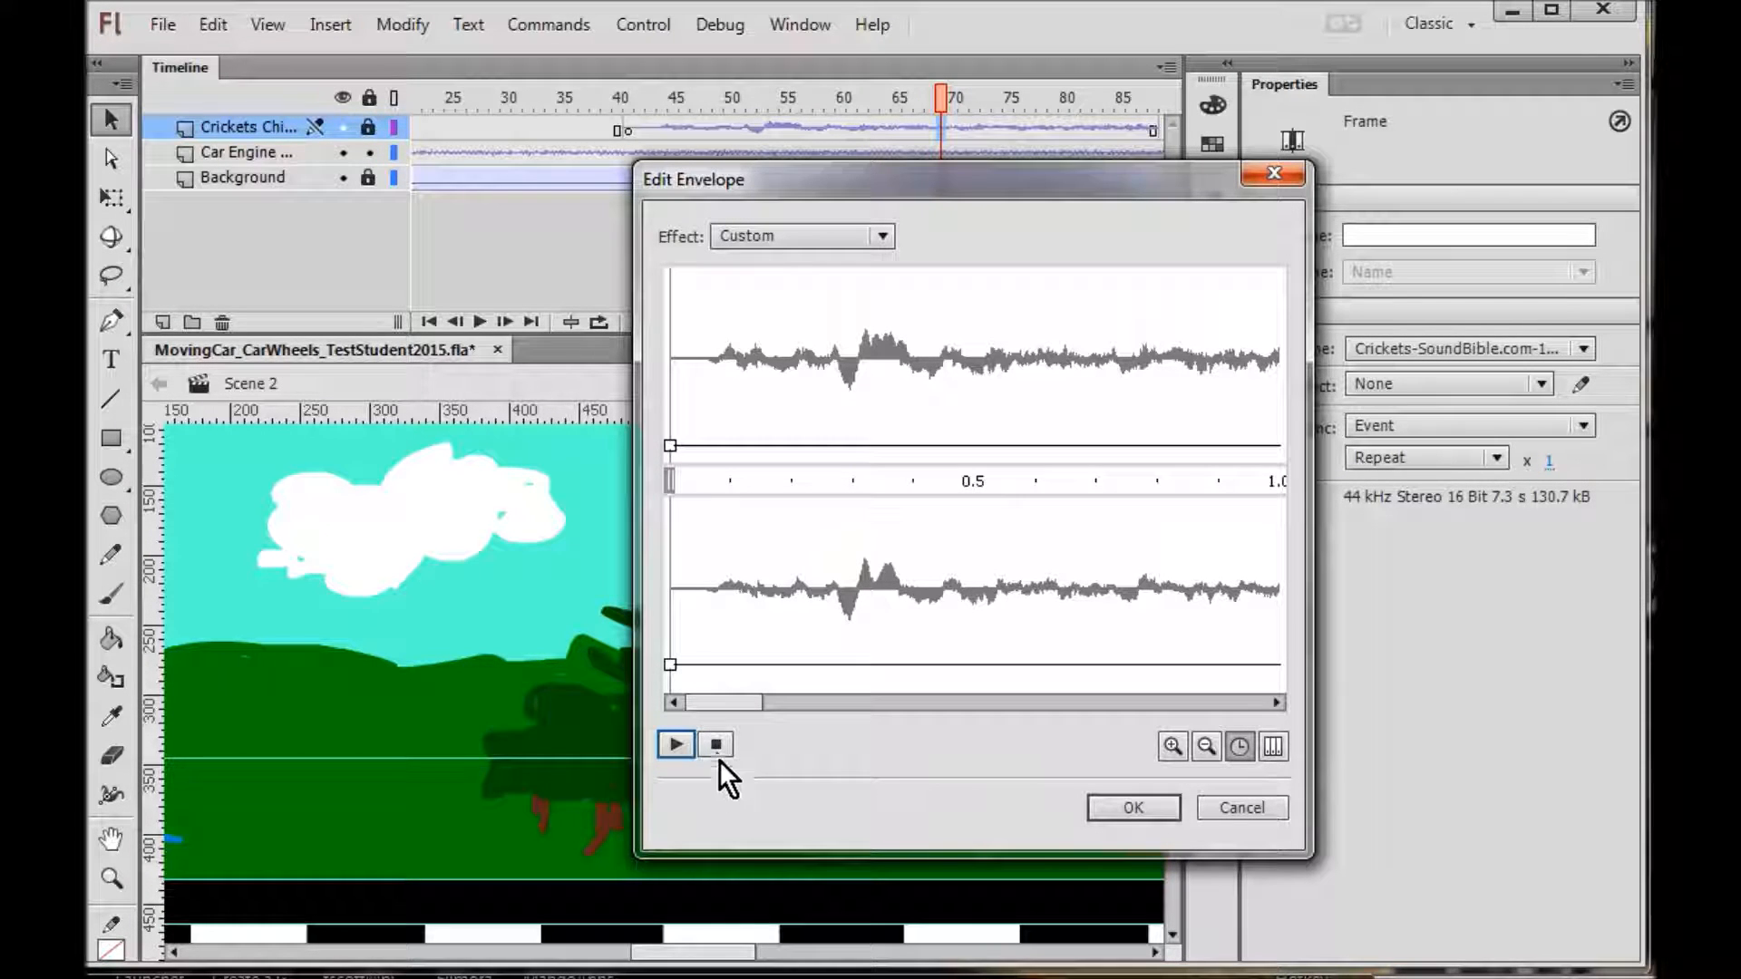
left_click_drag(667, 665, 667, 677)
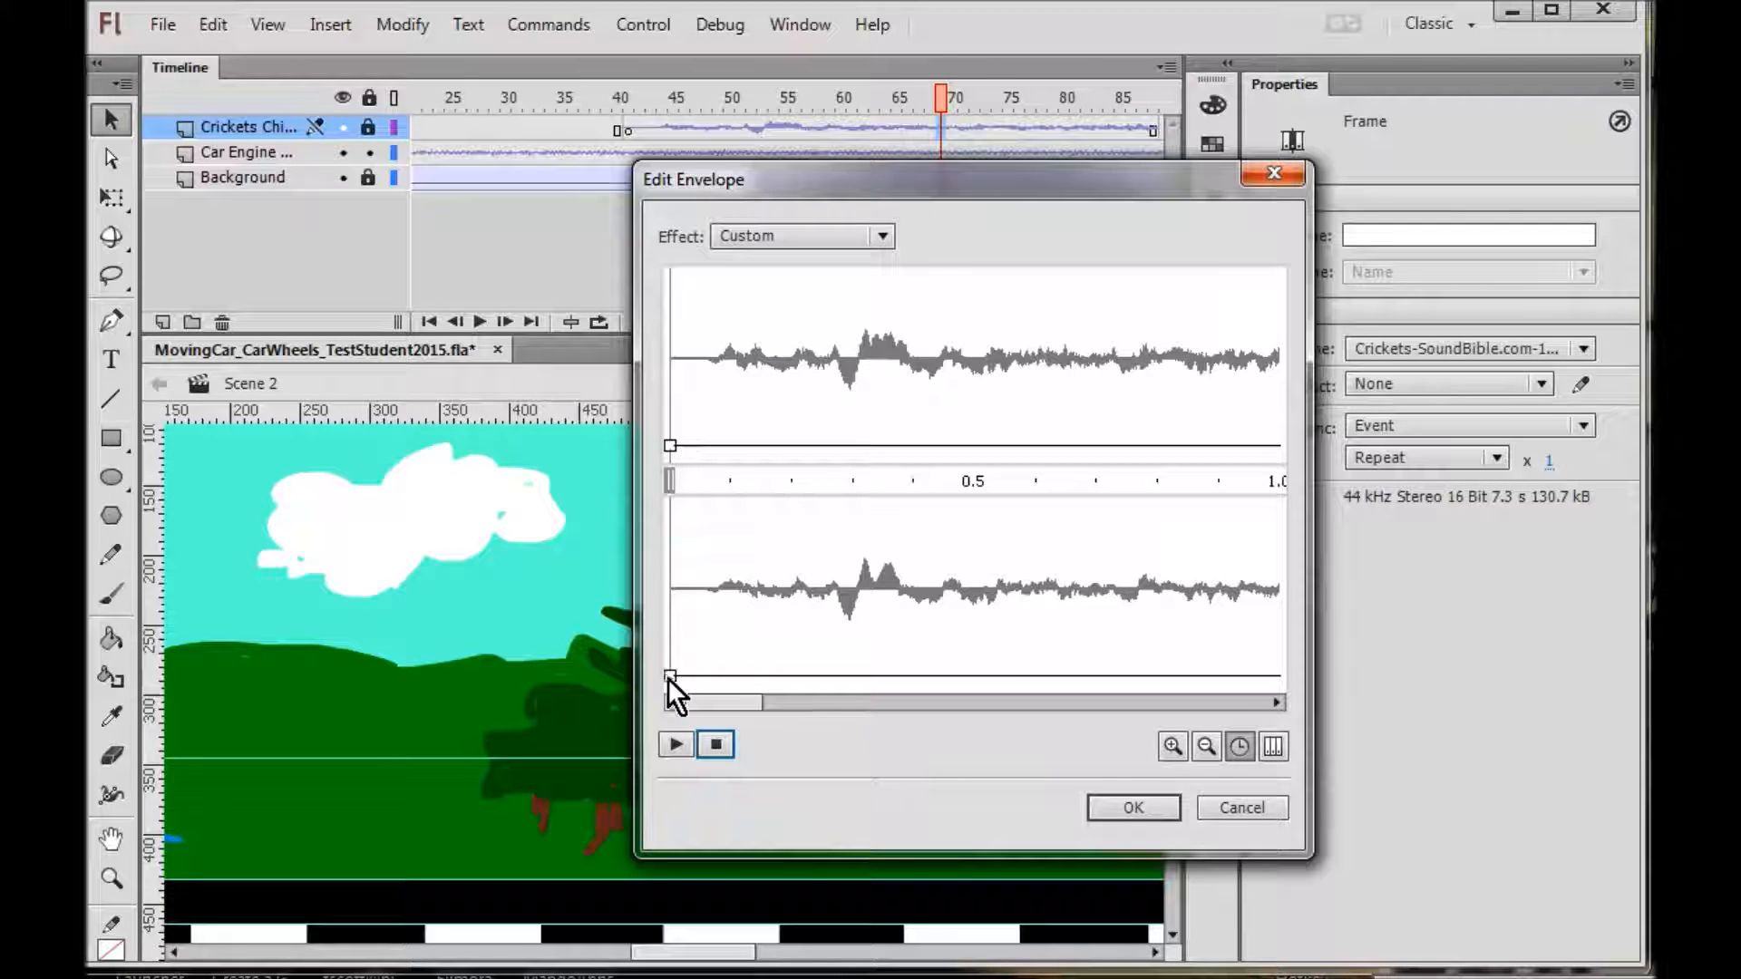
left_click_drag(673, 444, 671, 451)
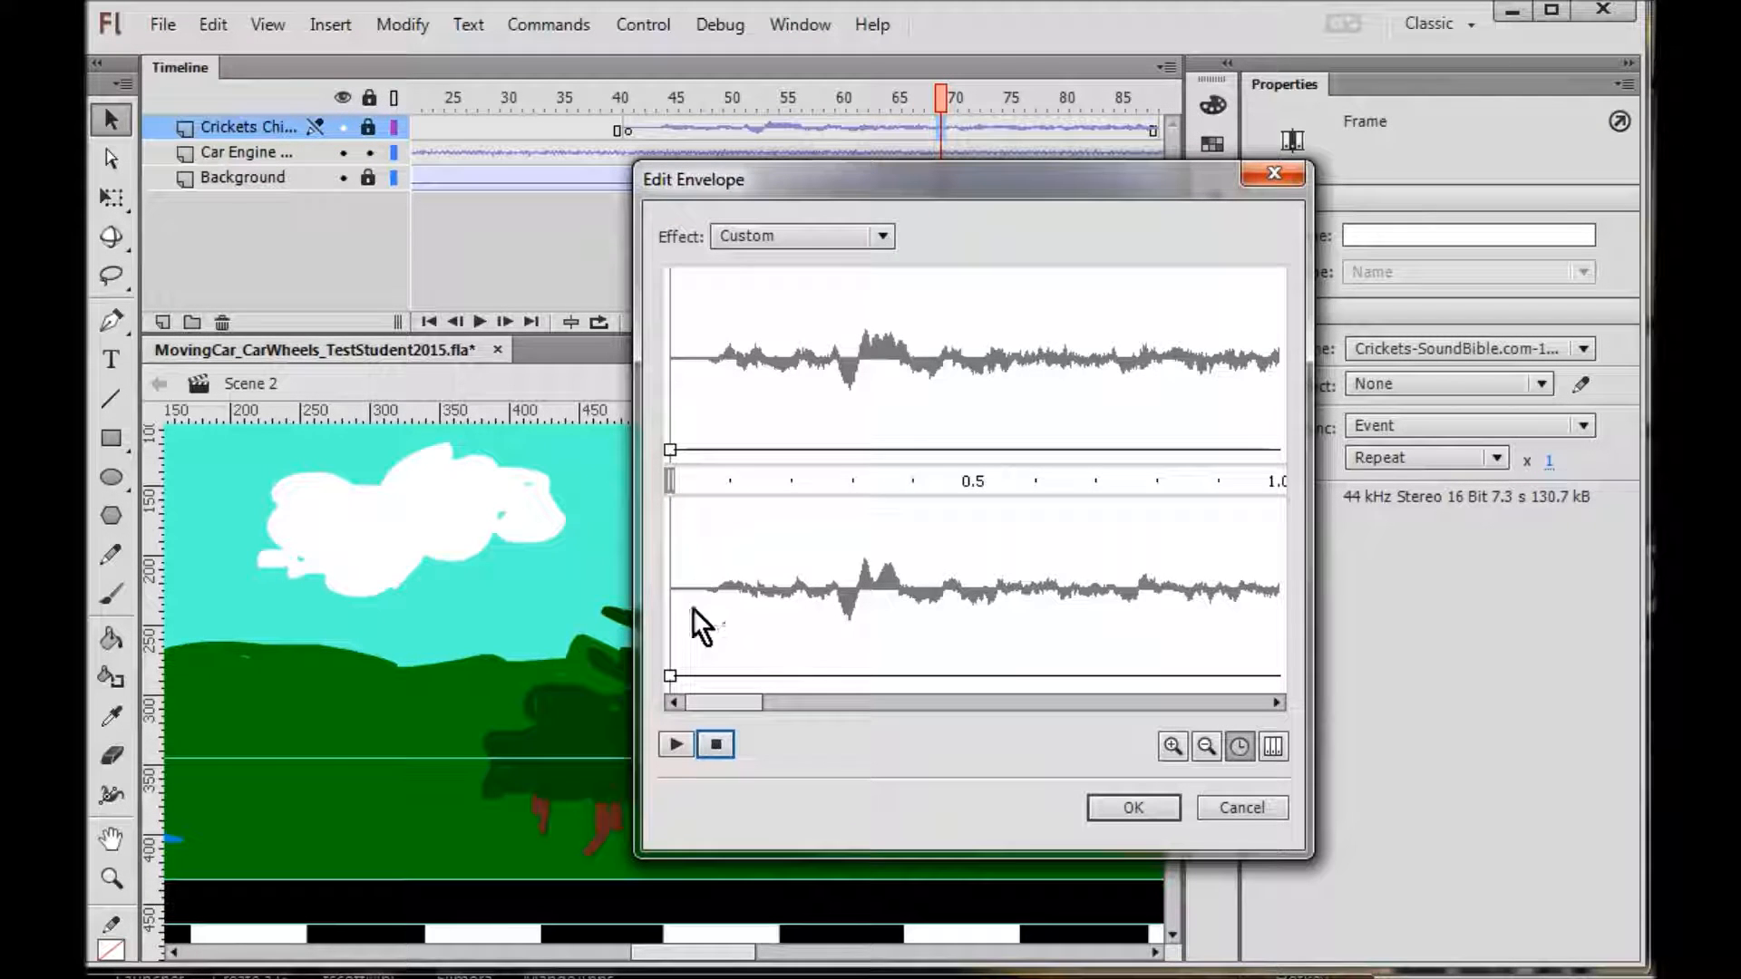
left_click(674, 743)
left_click(720, 753)
left_click_drag(724, 709, 996, 723)
left_click(1146, 807)
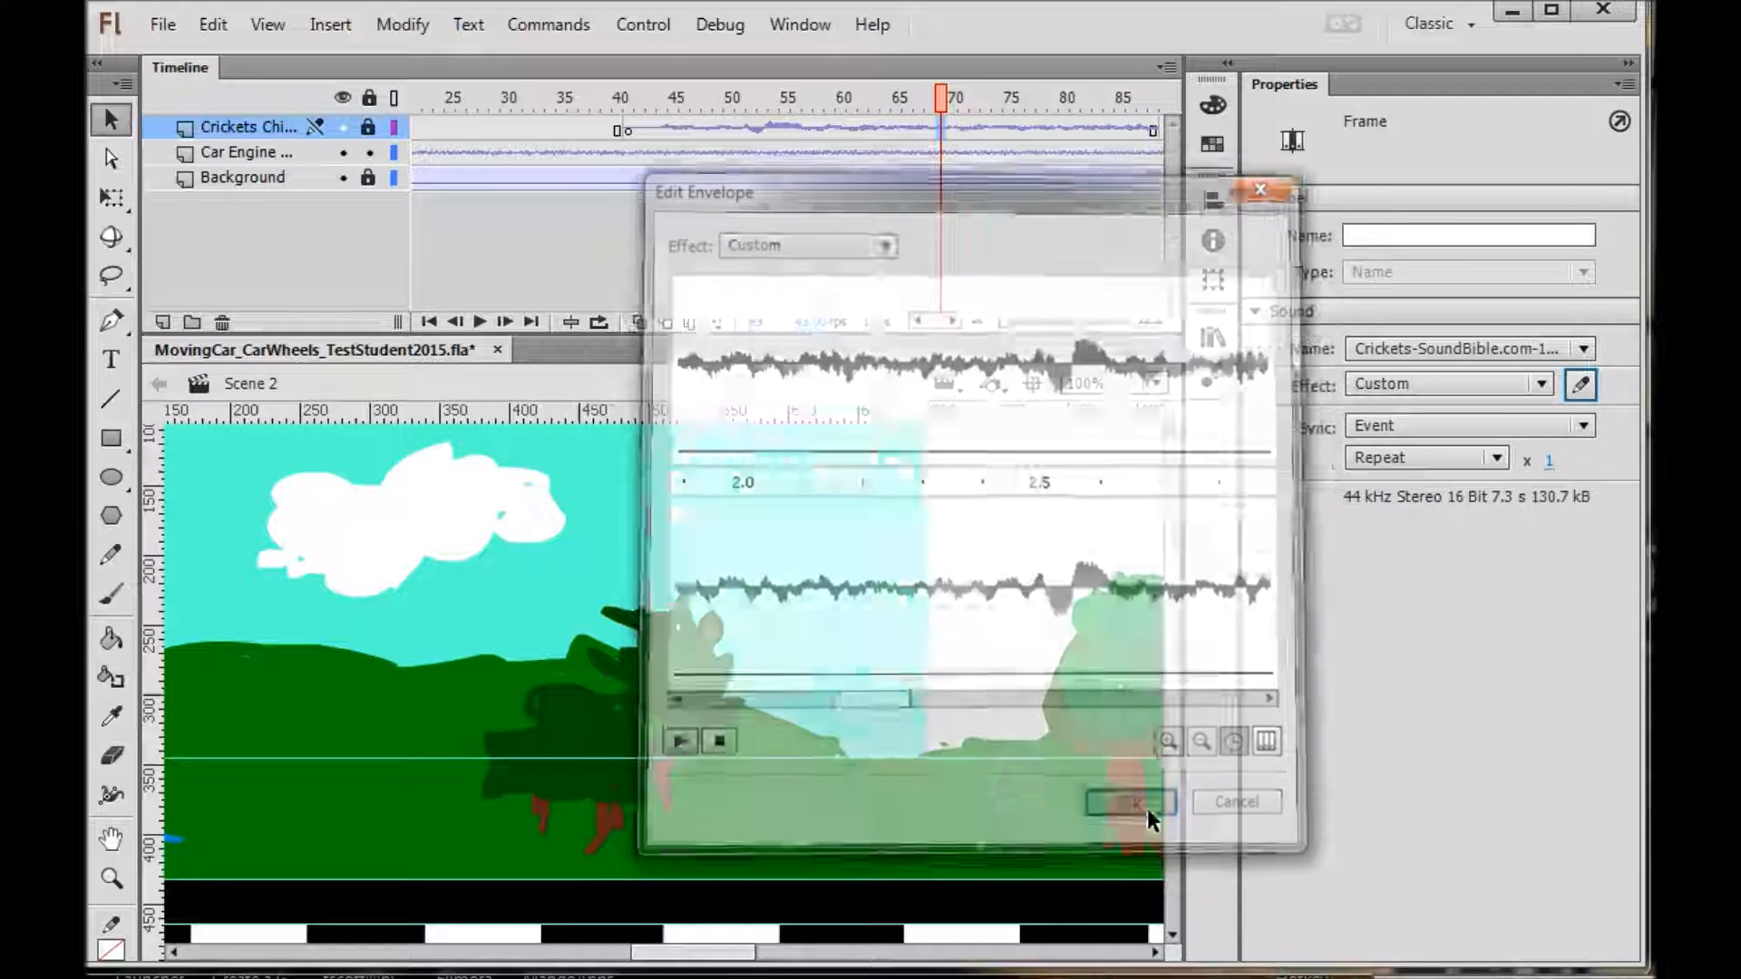
- Open the Car Driving sound's envelope from frame 68, add a volume point at about 0.2 s, and lower it below the waveform in both channels
left_click(928, 155)
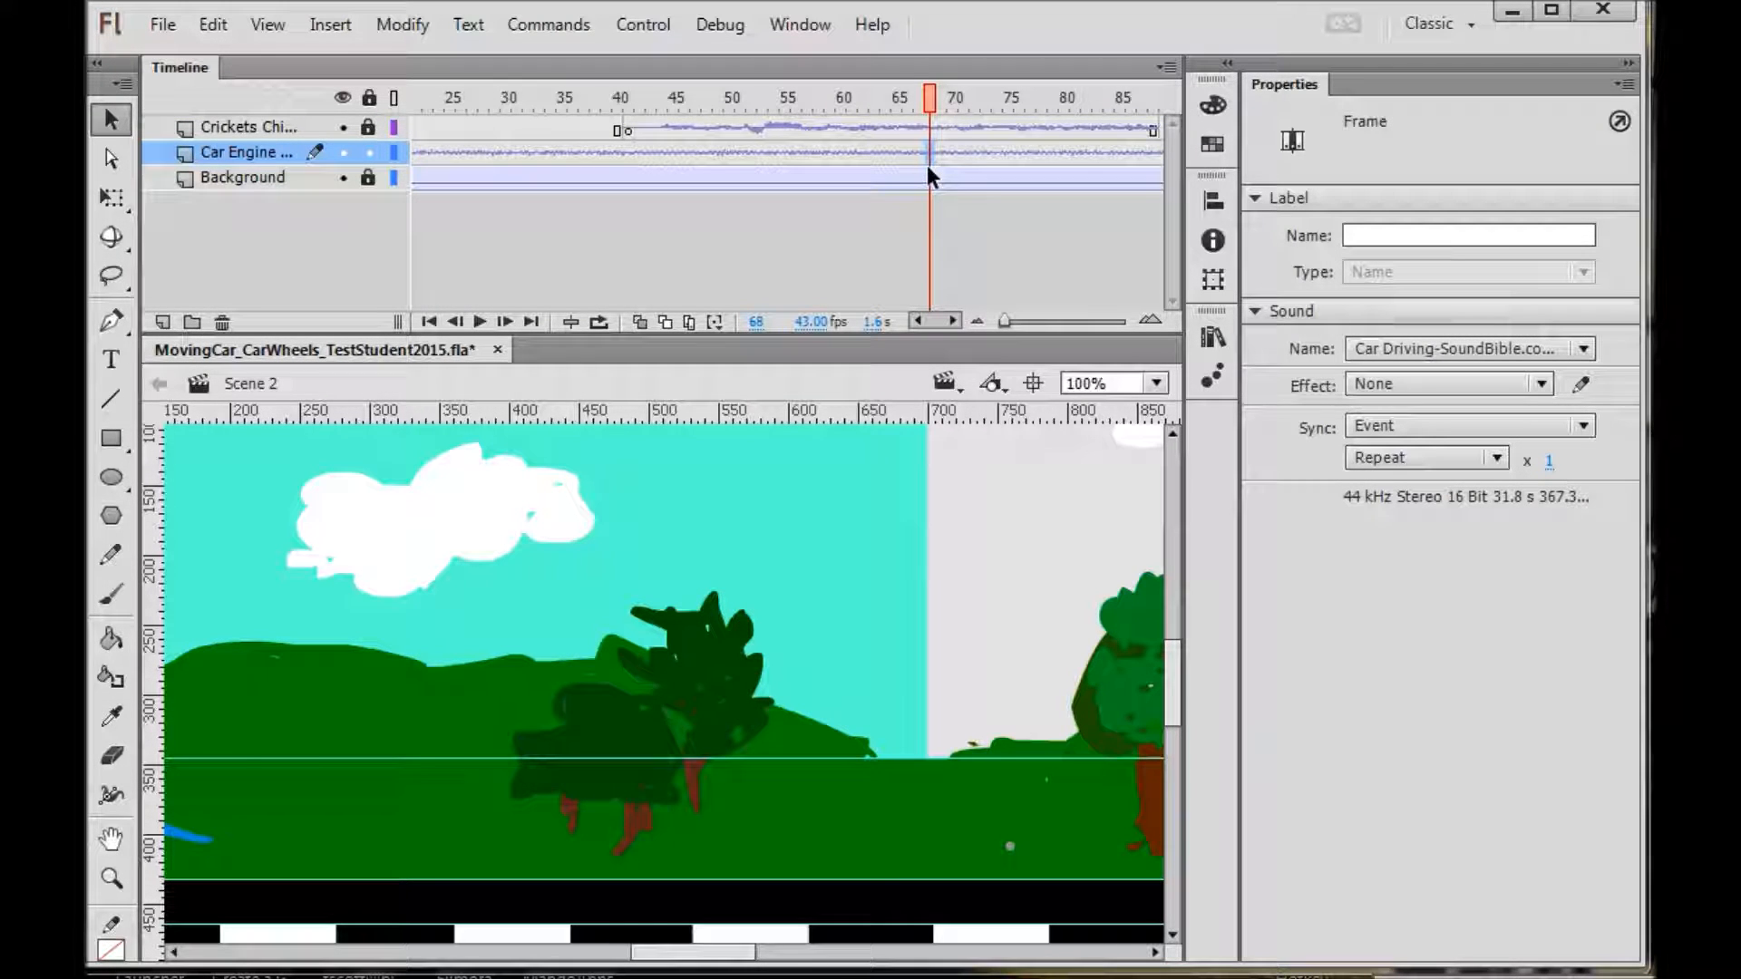
left_click(1580, 387)
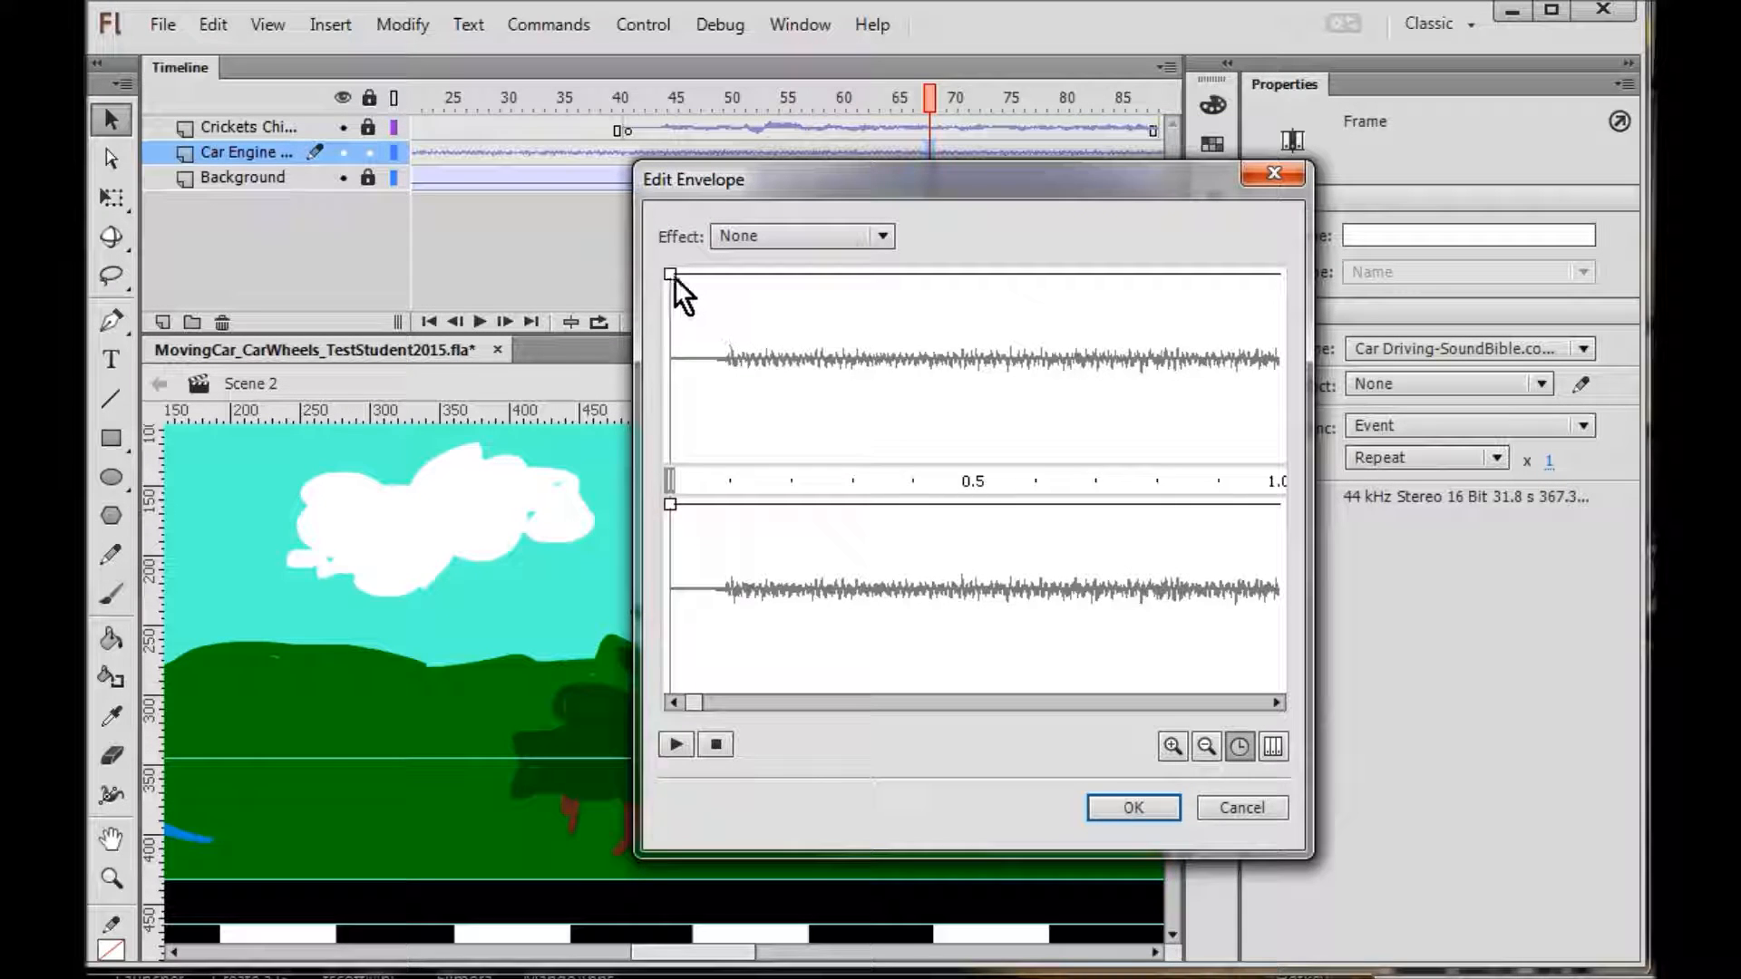
left_click(775, 274)
left_click_drag(778, 275, 791, 394)
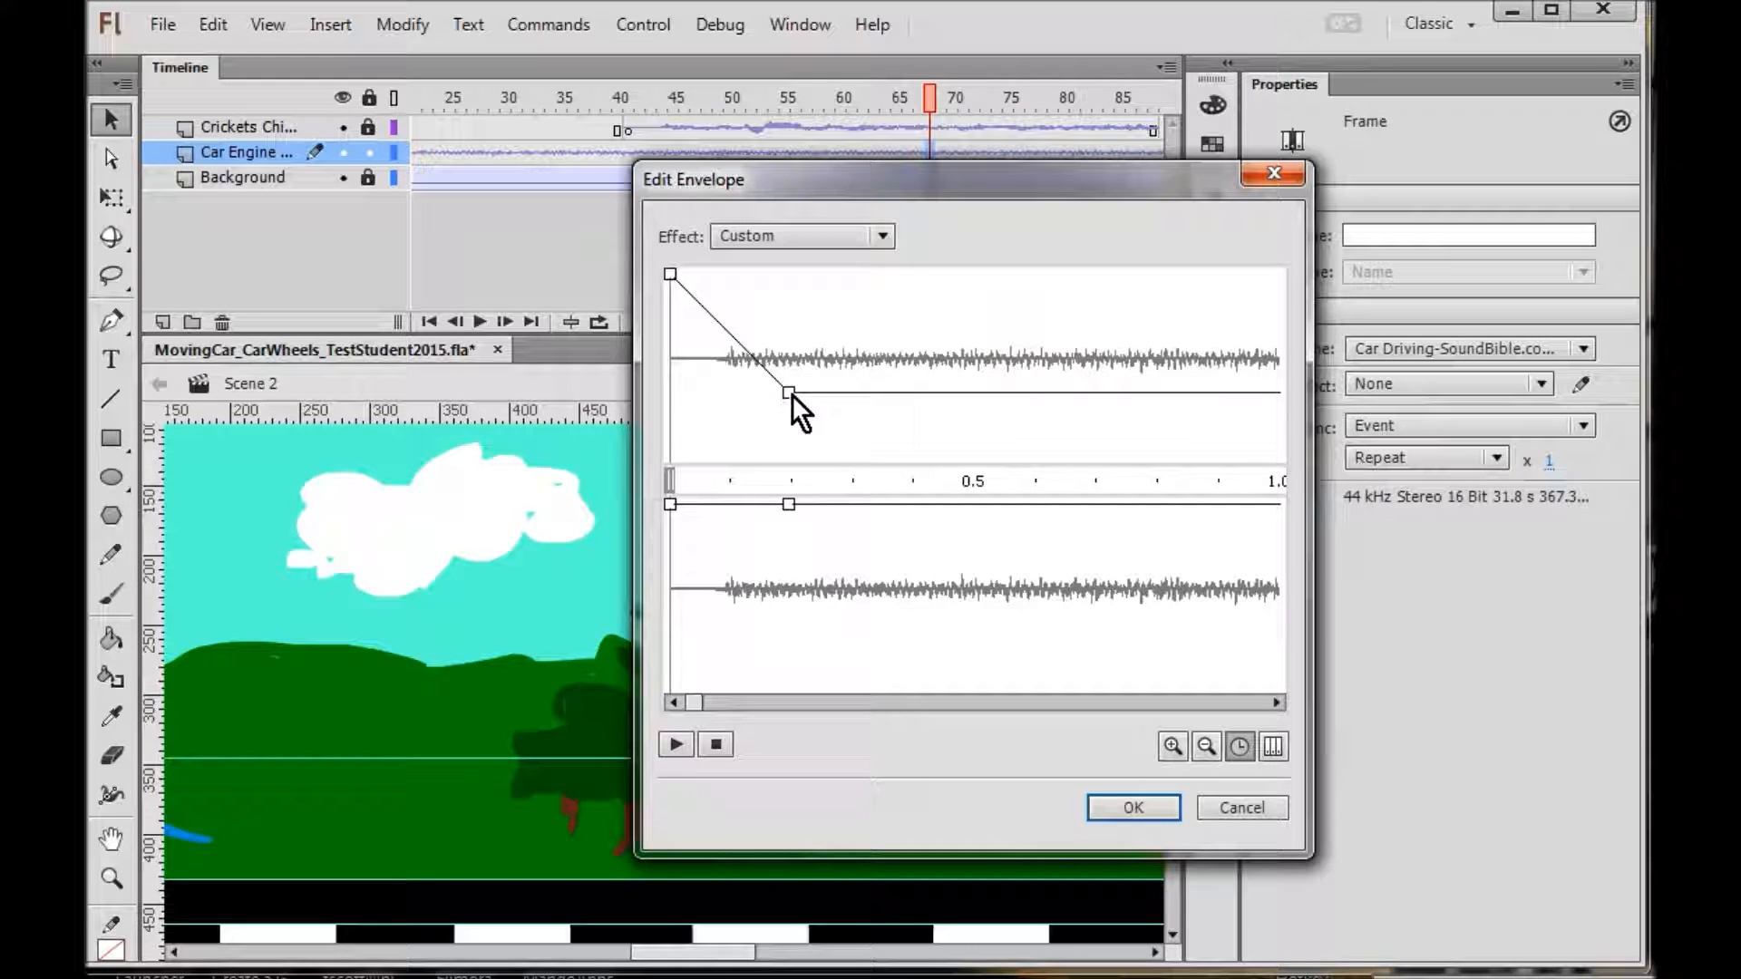
left_click_drag(789, 504, 814, 633)
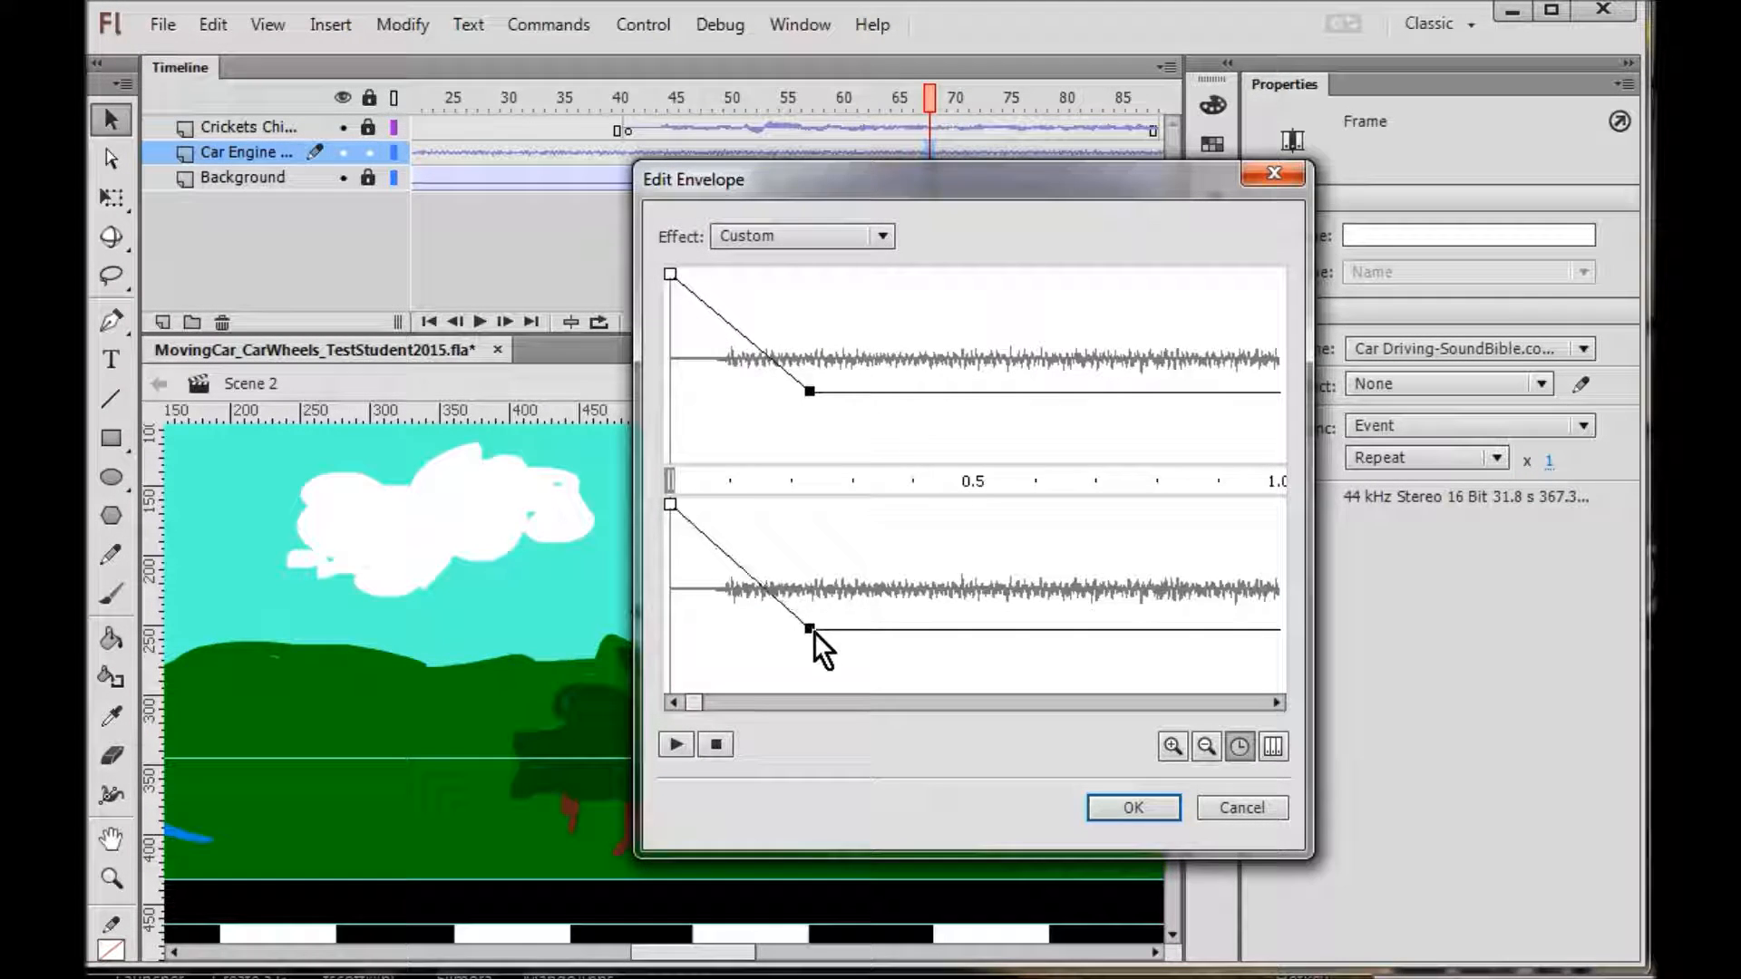
- Preview the car sound's fading volume, check its waveform around 9.5 to 10 s, and apply the custom envelope
left_click(675, 745)
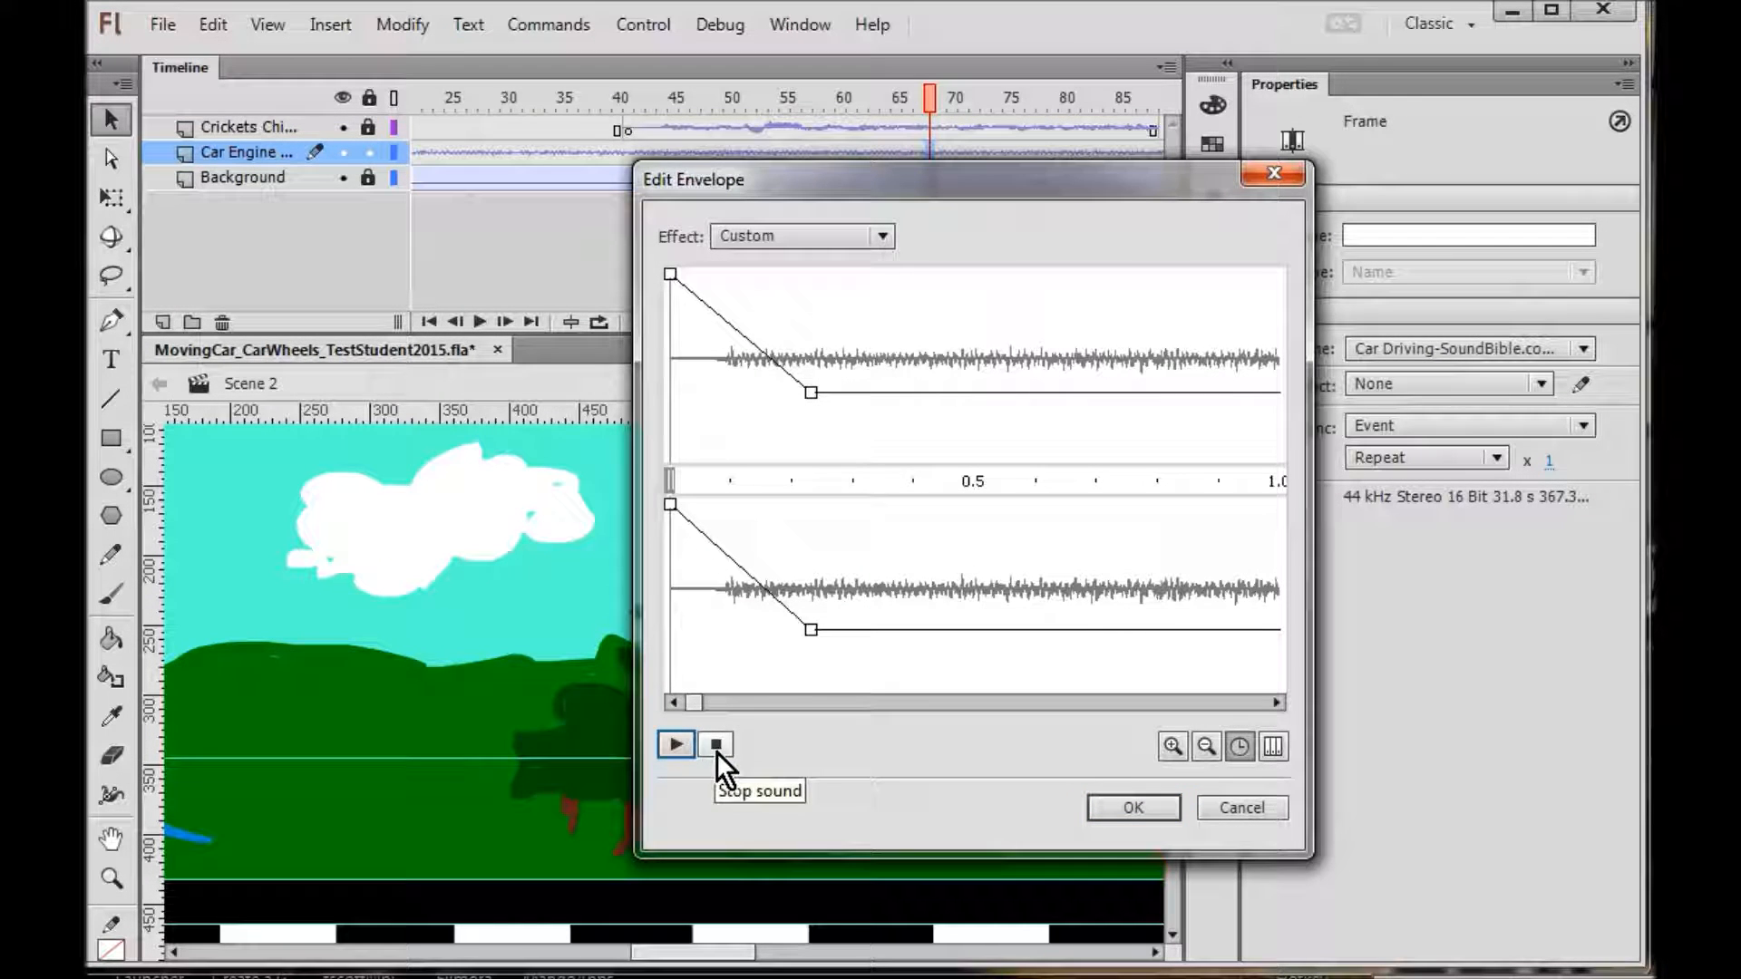
left_click_drag(694, 703, 863, 739)
left_click_drag(847, 720, 860, 718)
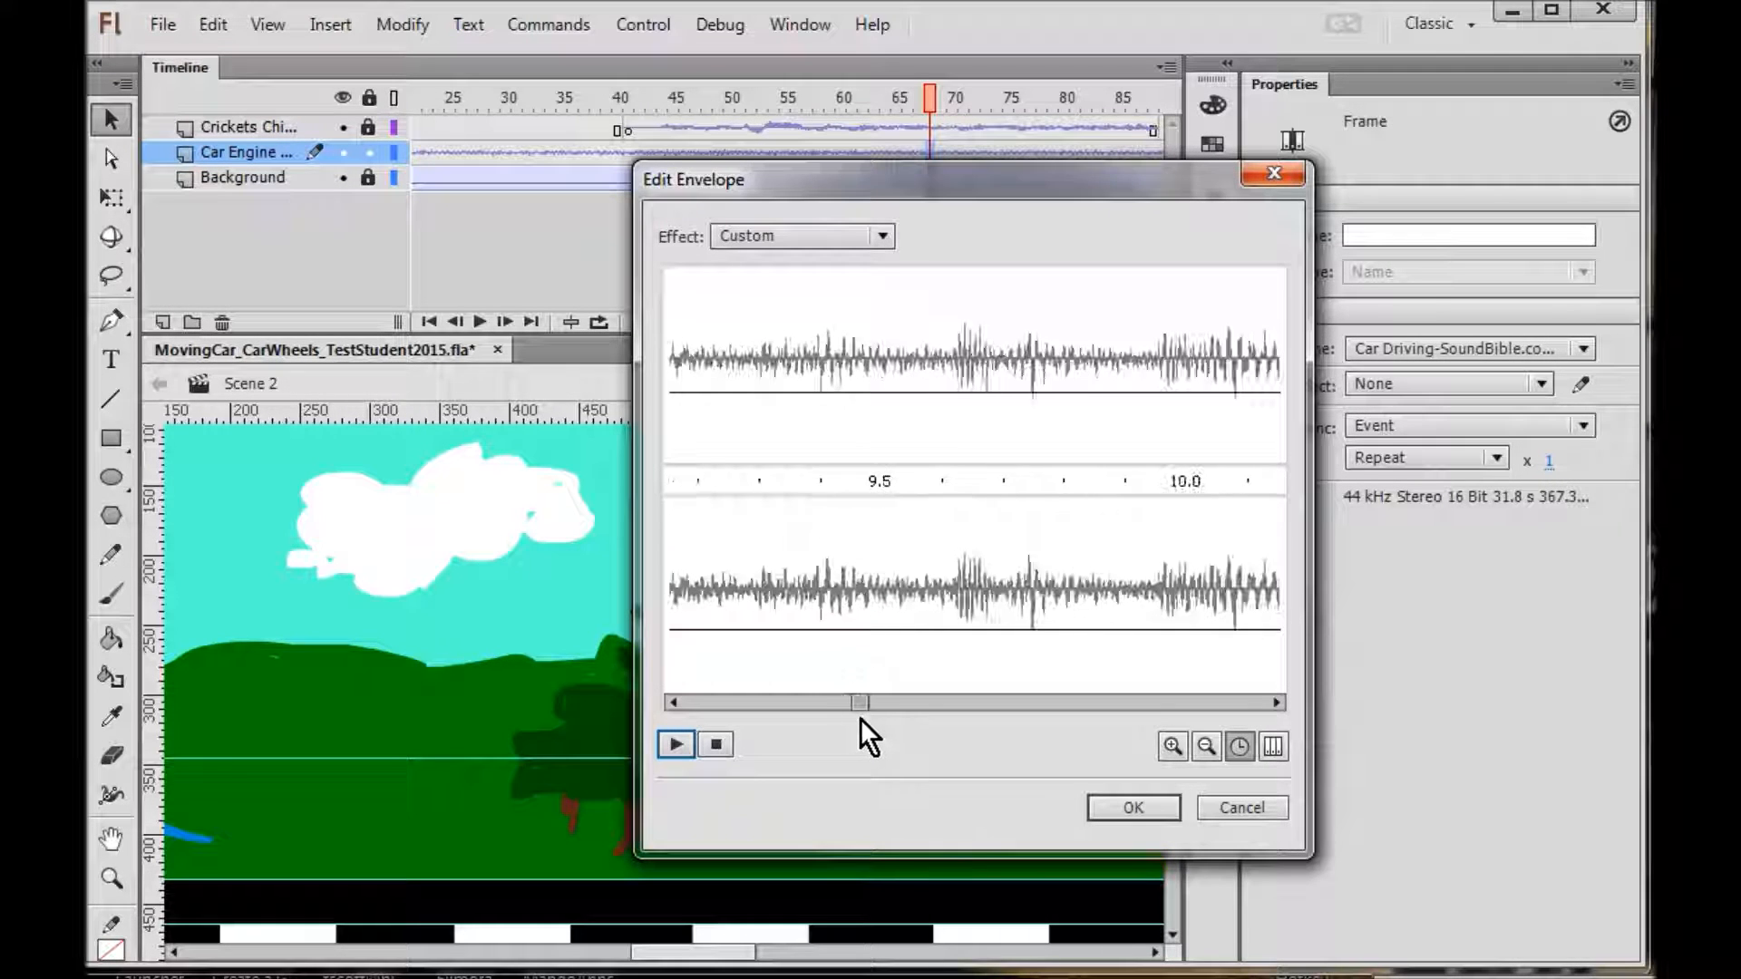
left_click(672, 748)
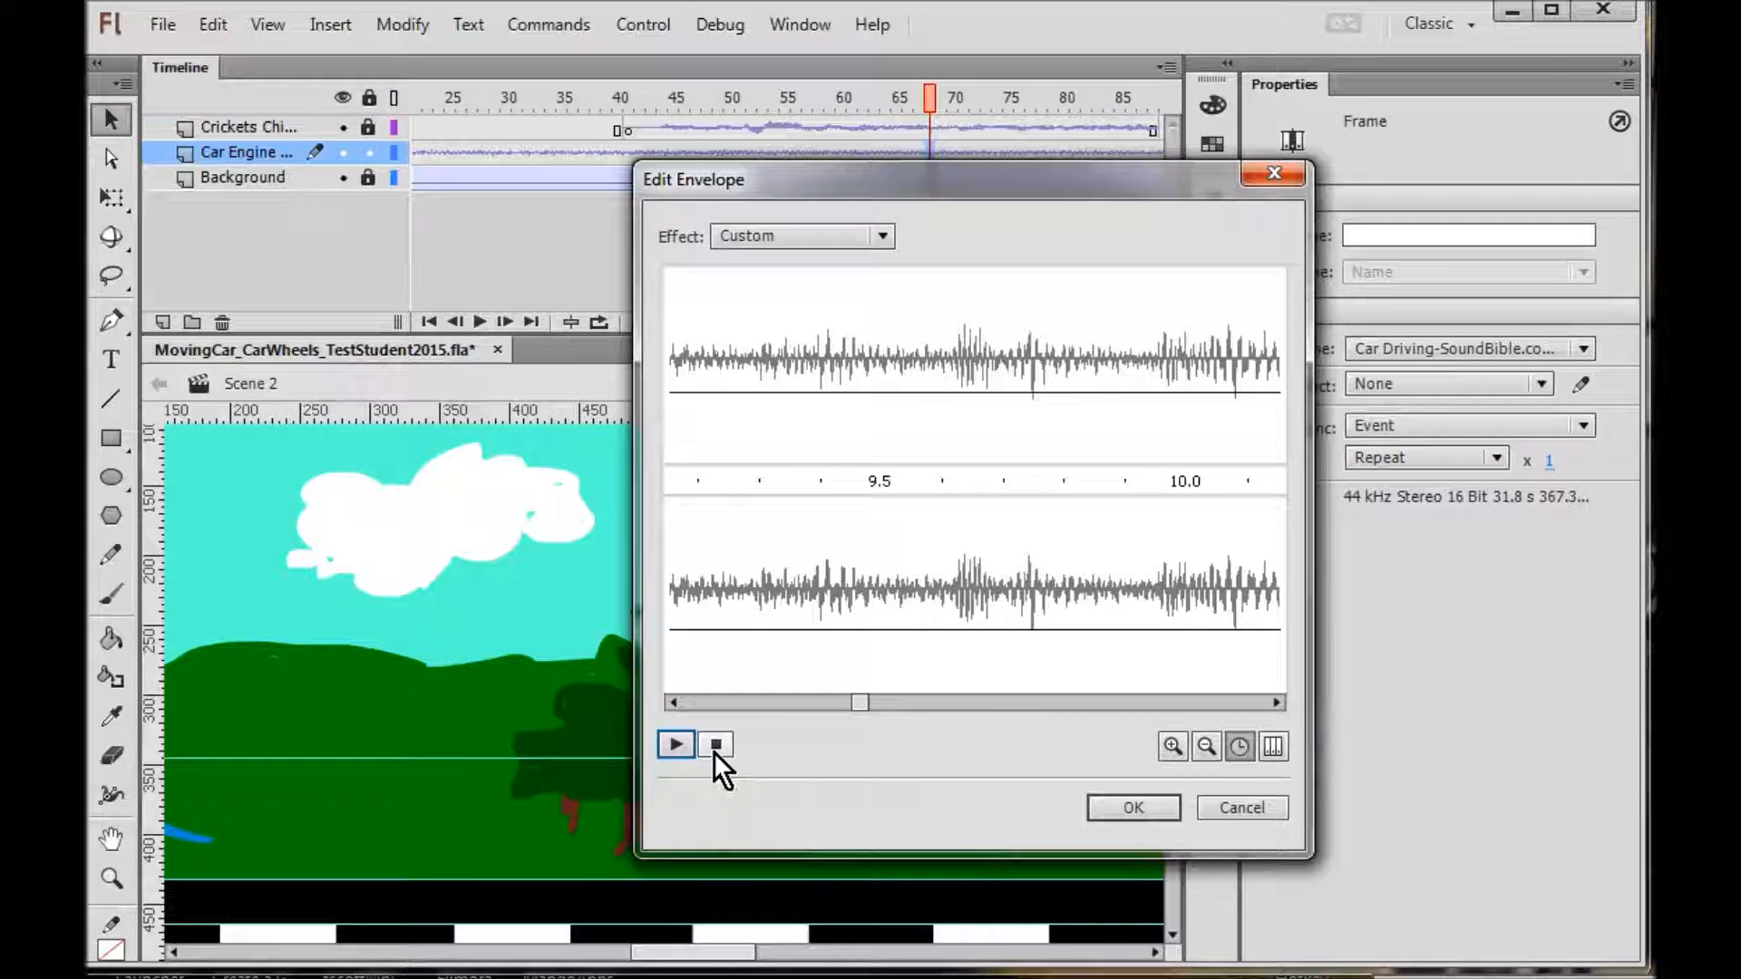
left_click(714, 746)
left_click(1150, 810)
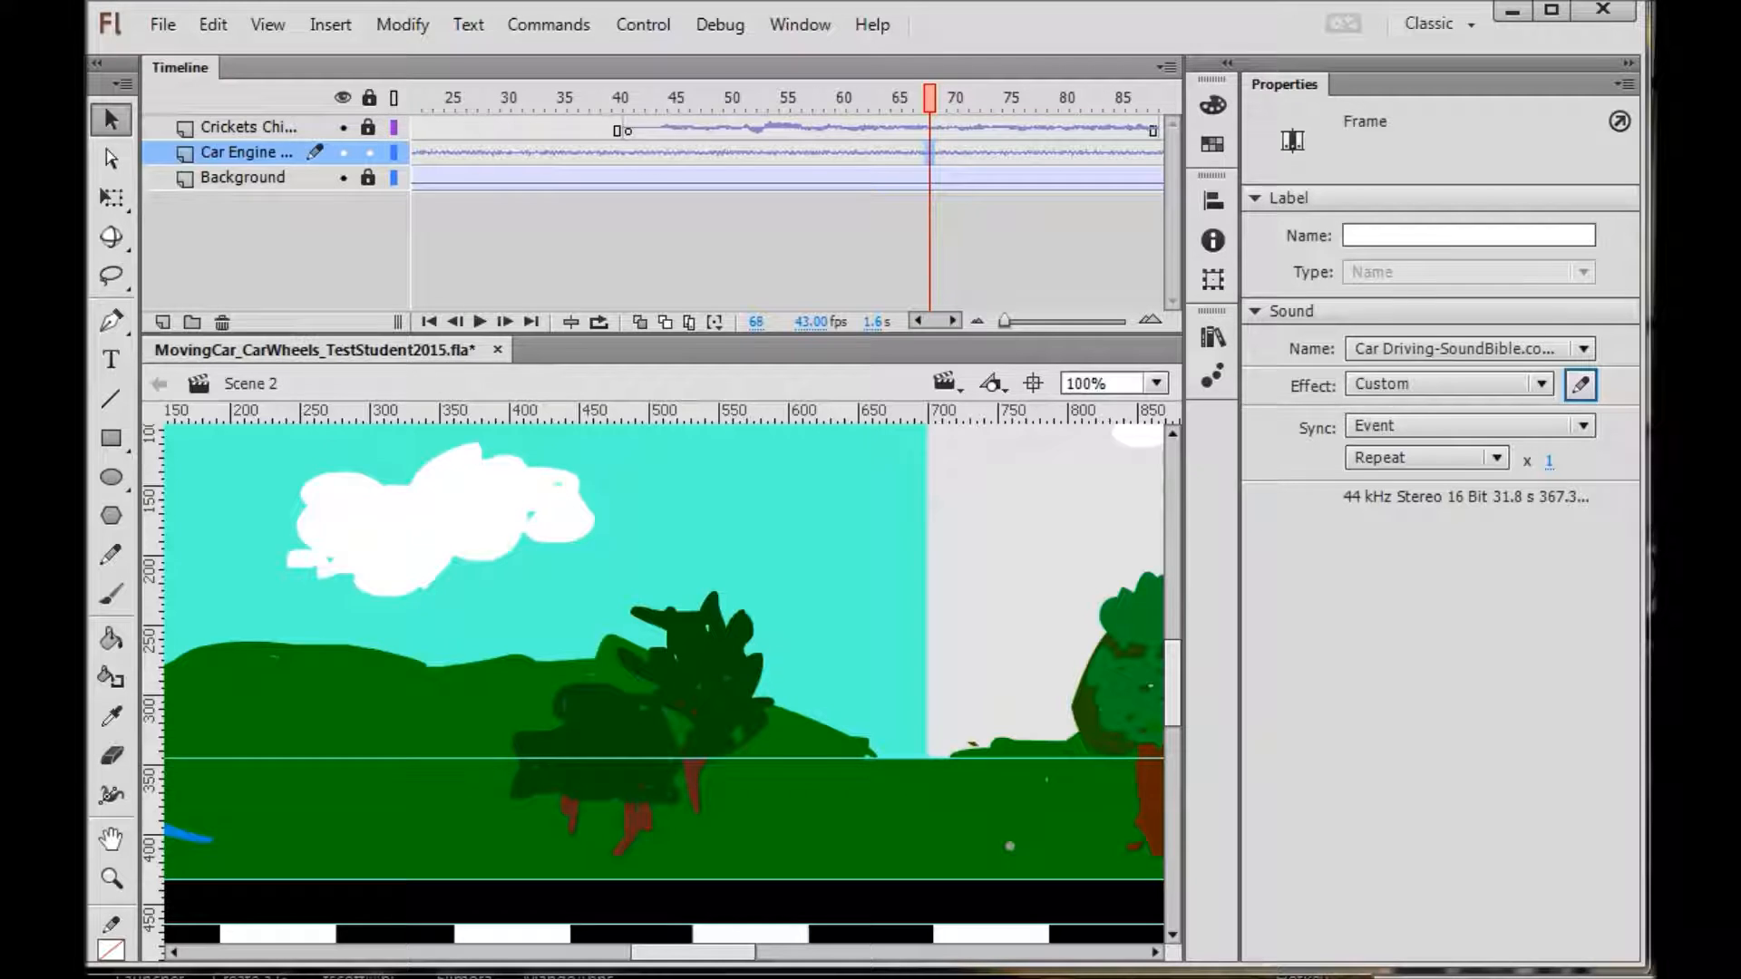
- Save the file, test Scene 2 with the adjusted sound volumes, and close the preview
left_click(144, 29)
left_click(232, 285)
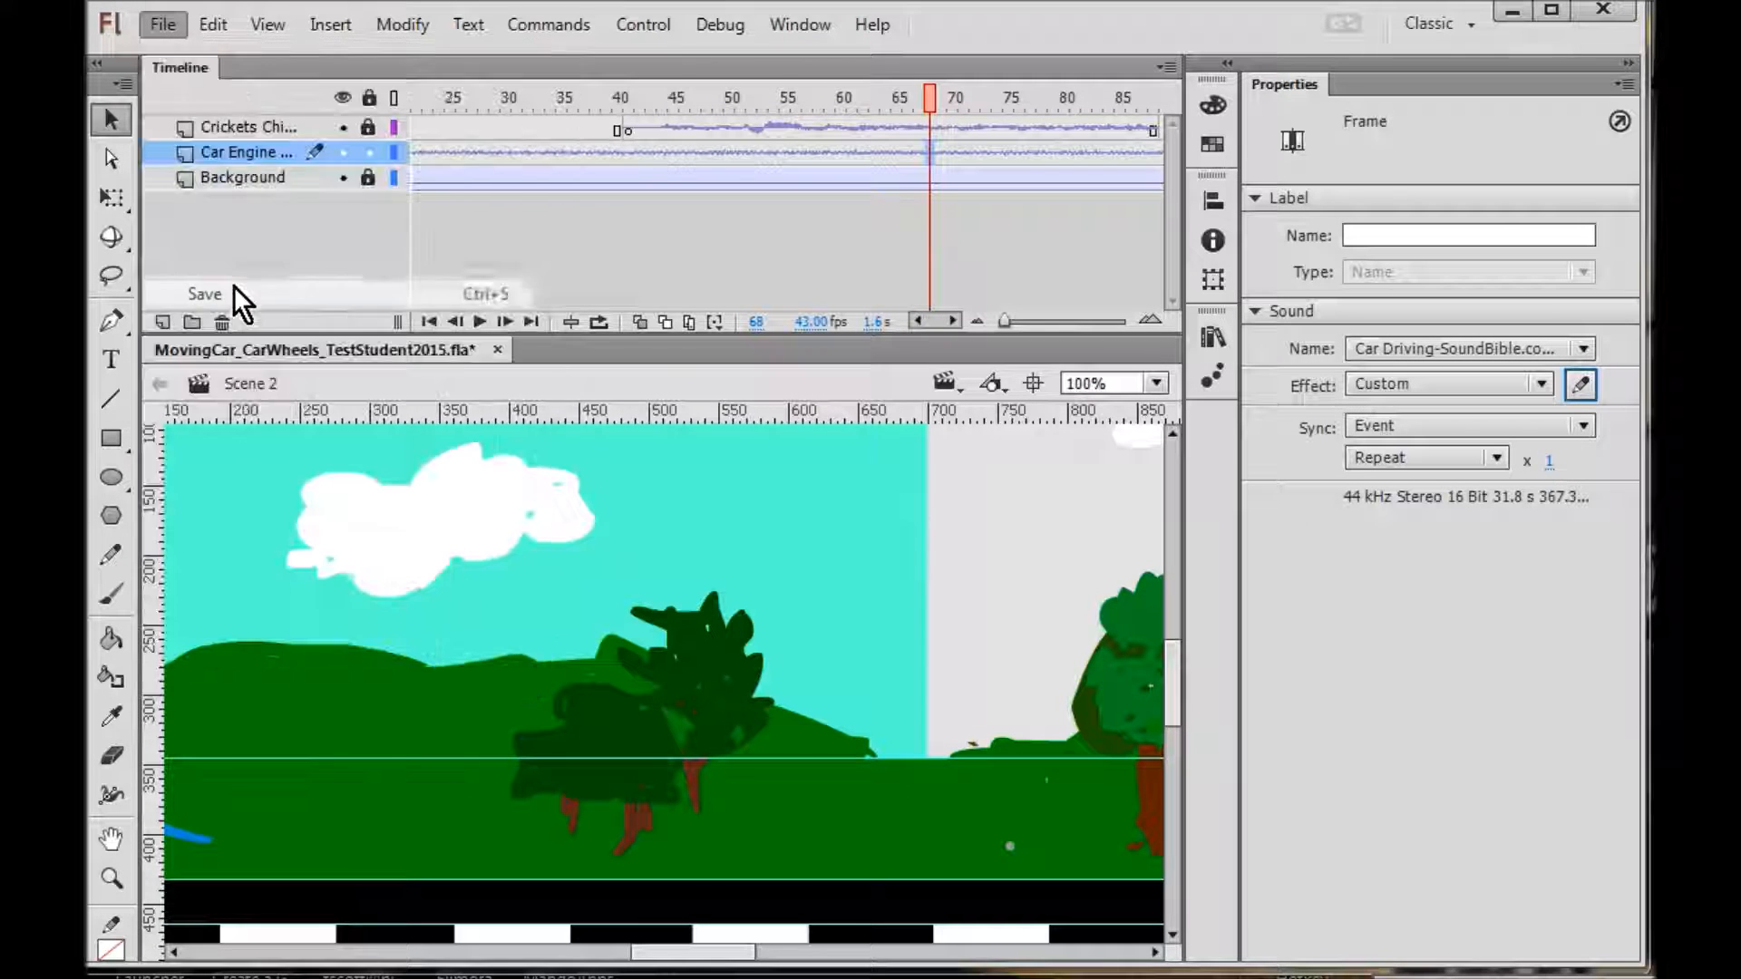
left_click(656, 24)
left_click(732, 292)
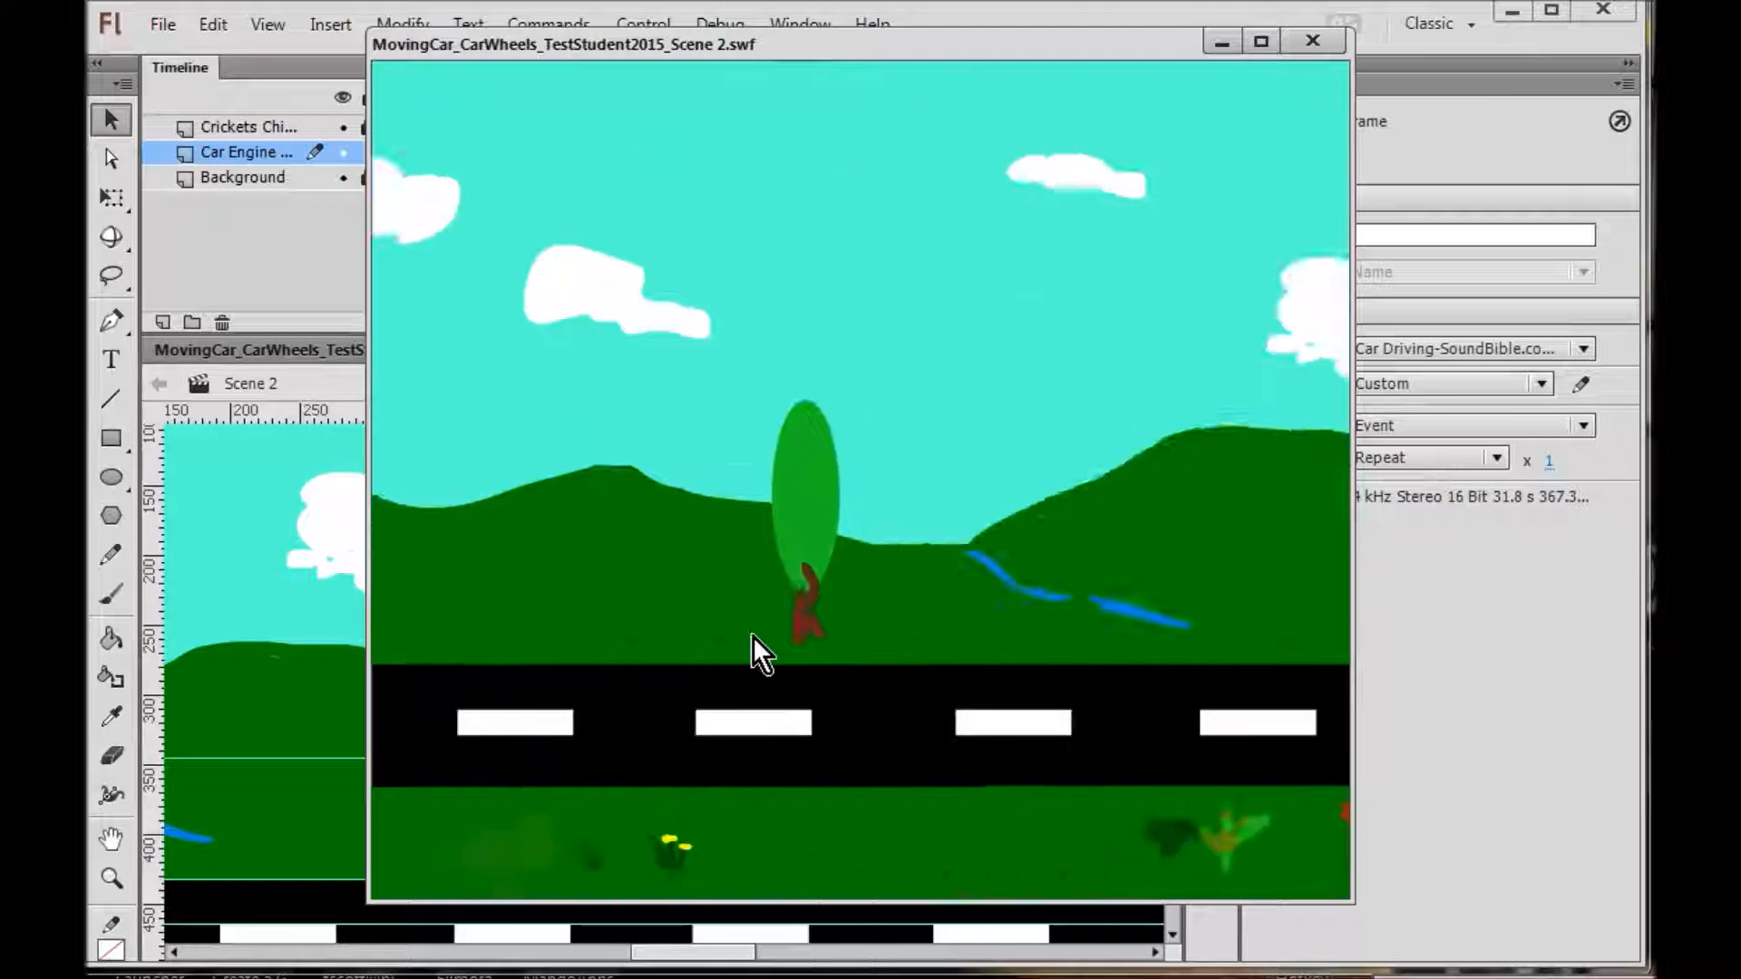
left_click(1316, 43)
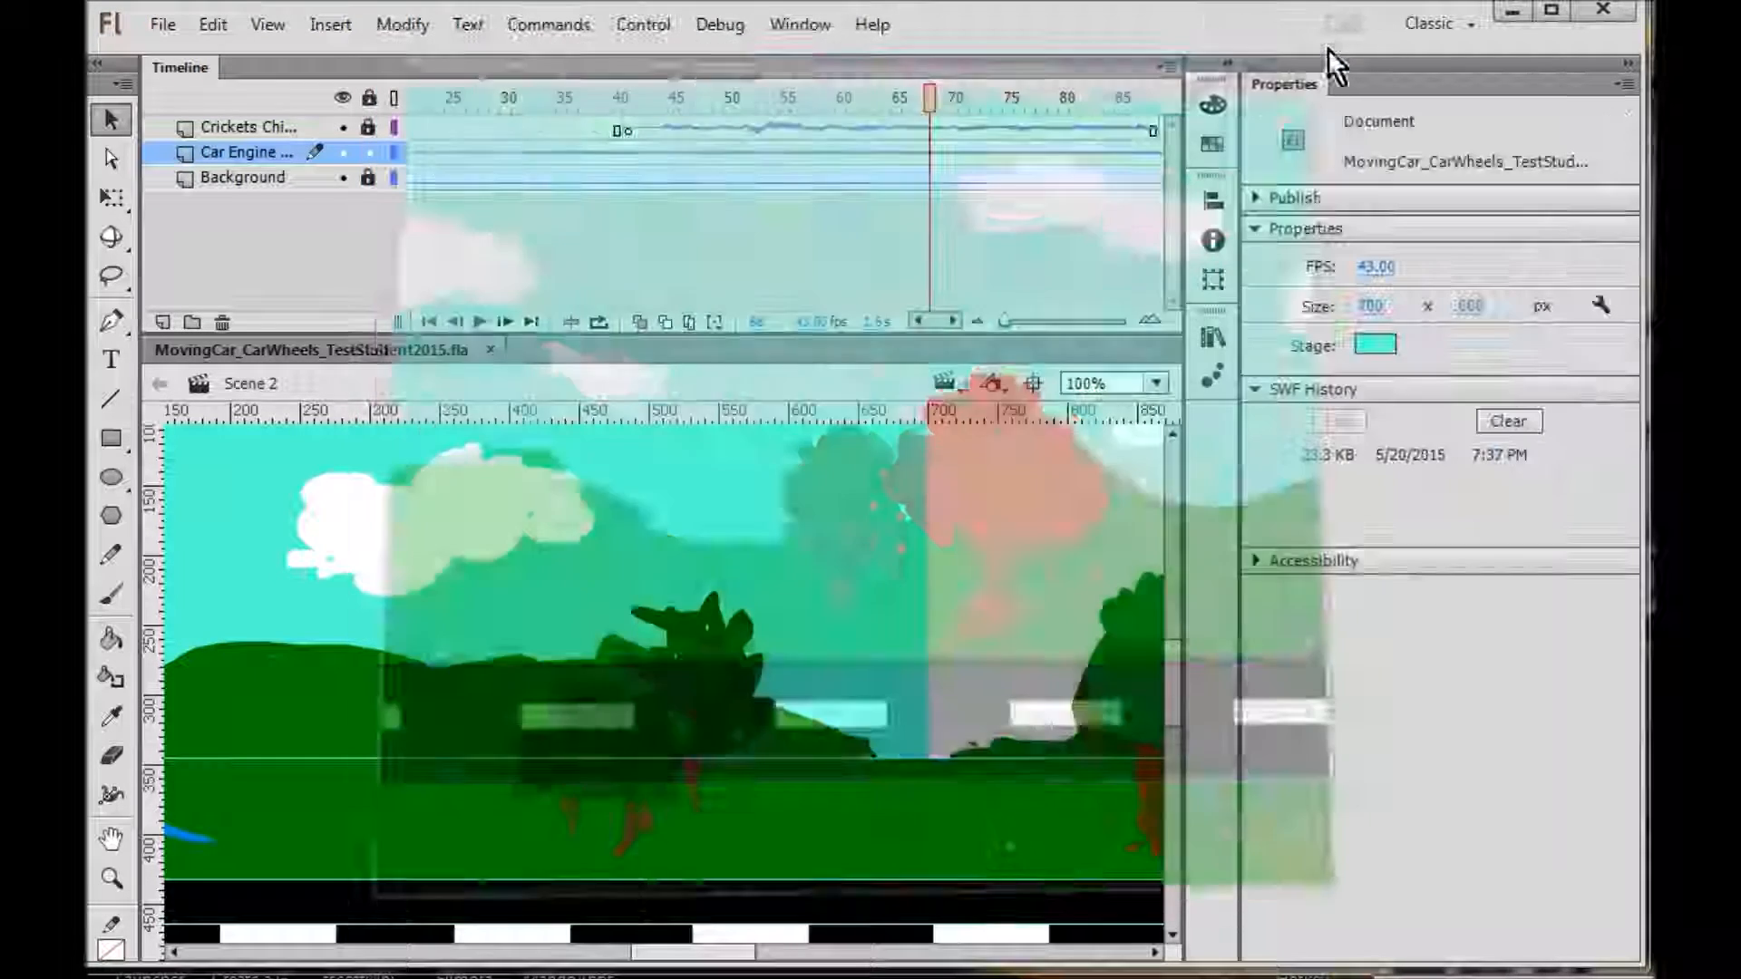